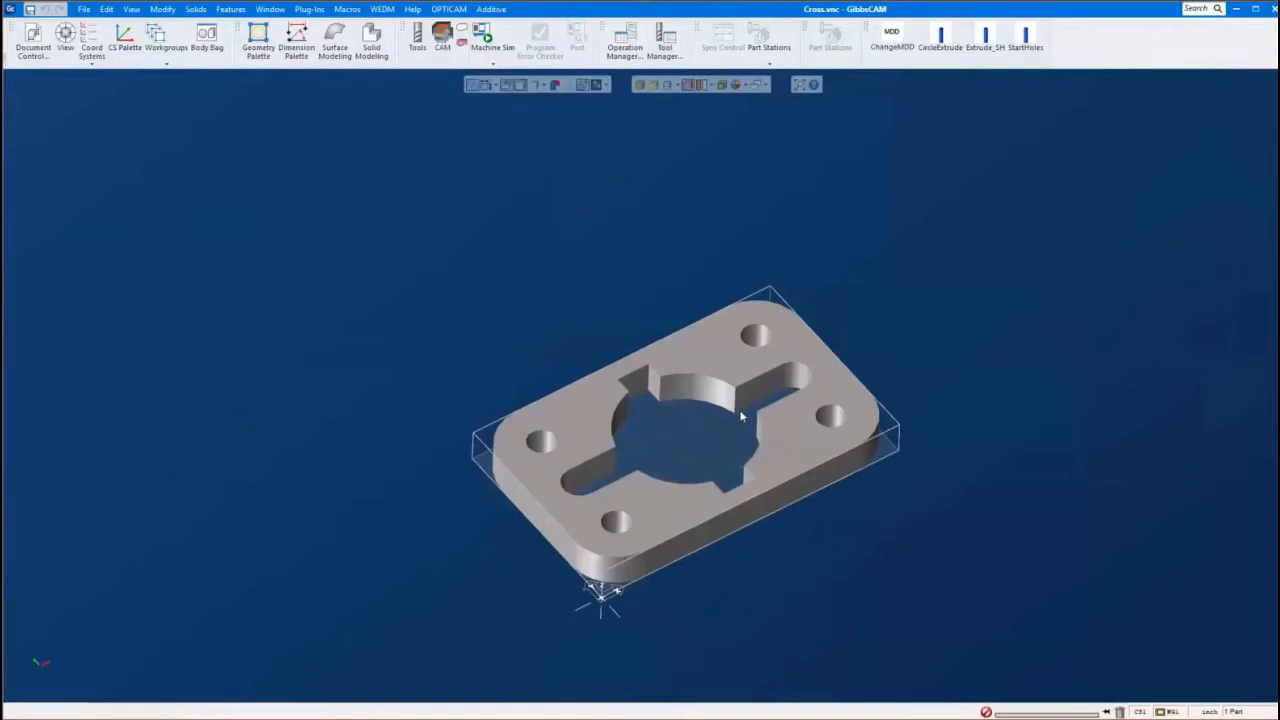
middle_drag(656, 398, 654, 299)
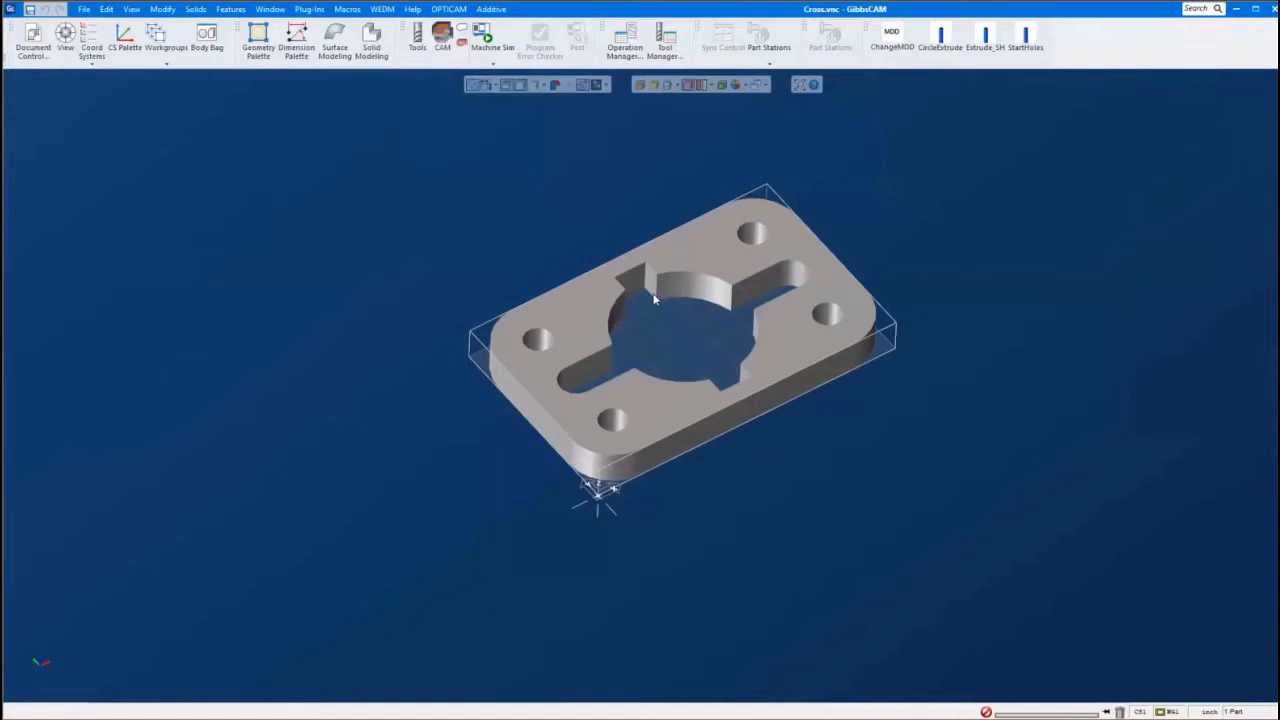
scroll(677, 295, up, 1)
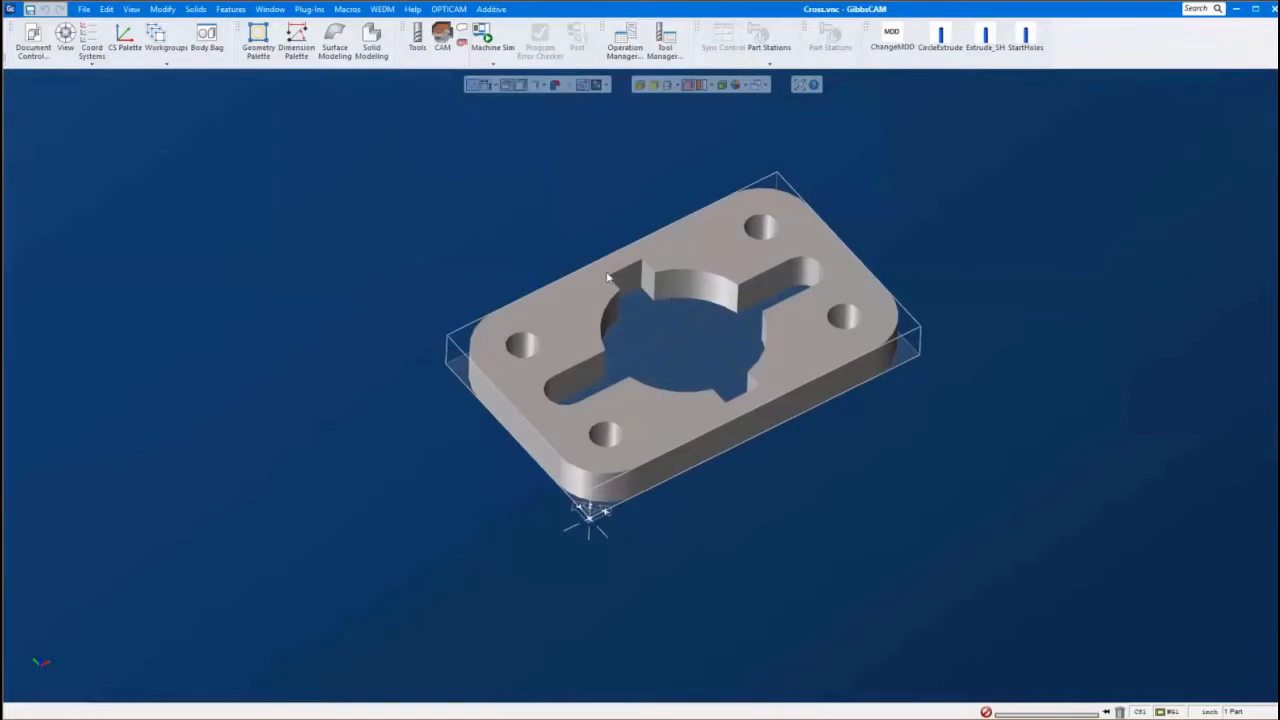
click(452, 10)
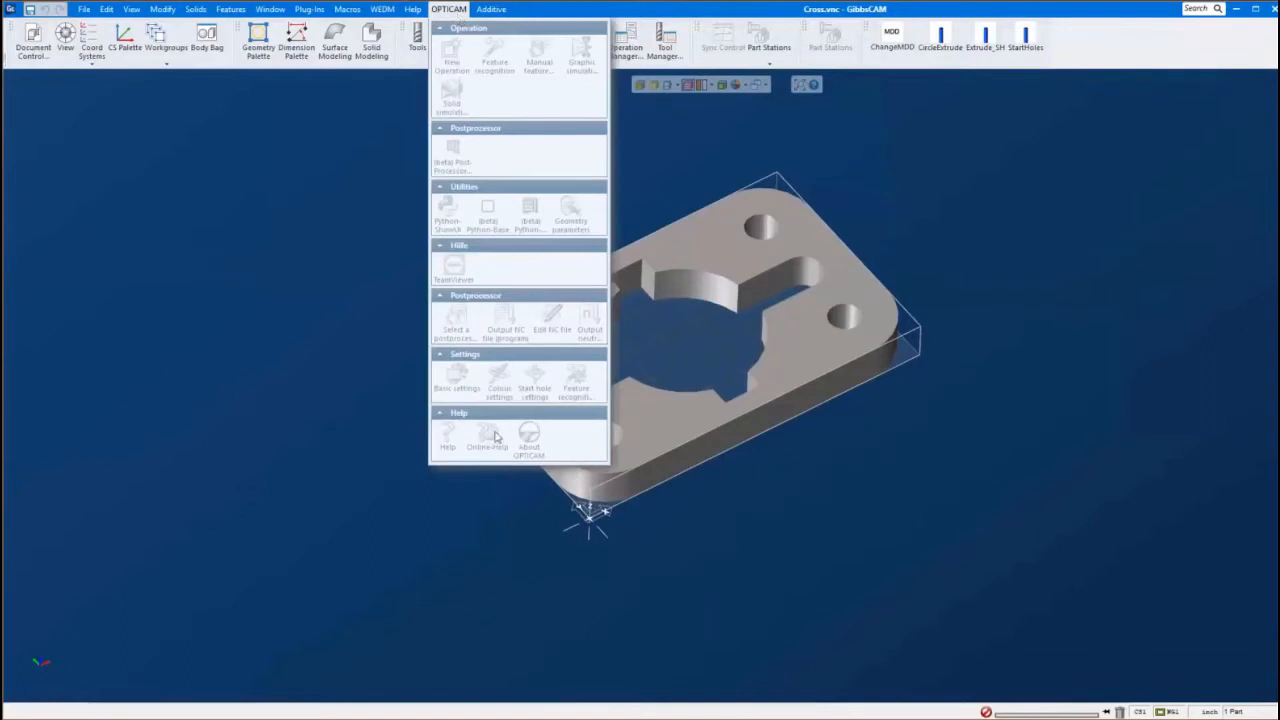
click(326, 408)
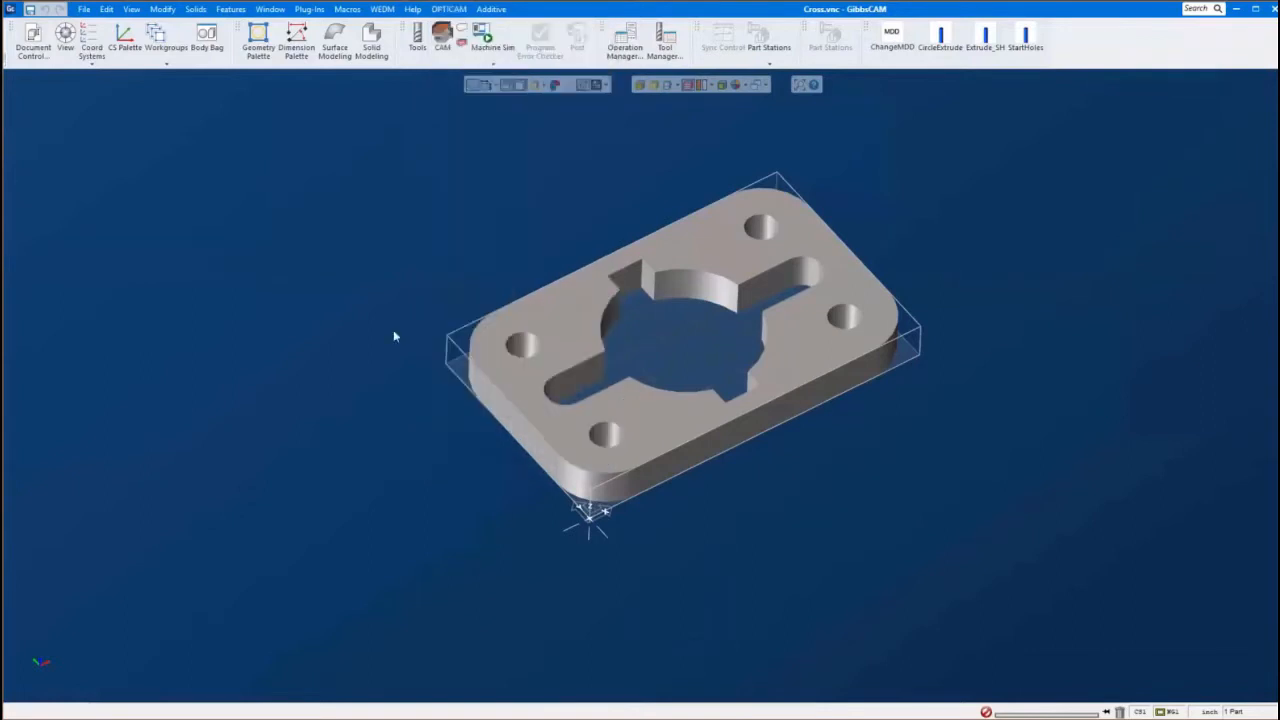
Set the part's machine type to Vertical Wire EDM in the document settings and close them
click(34, 38)
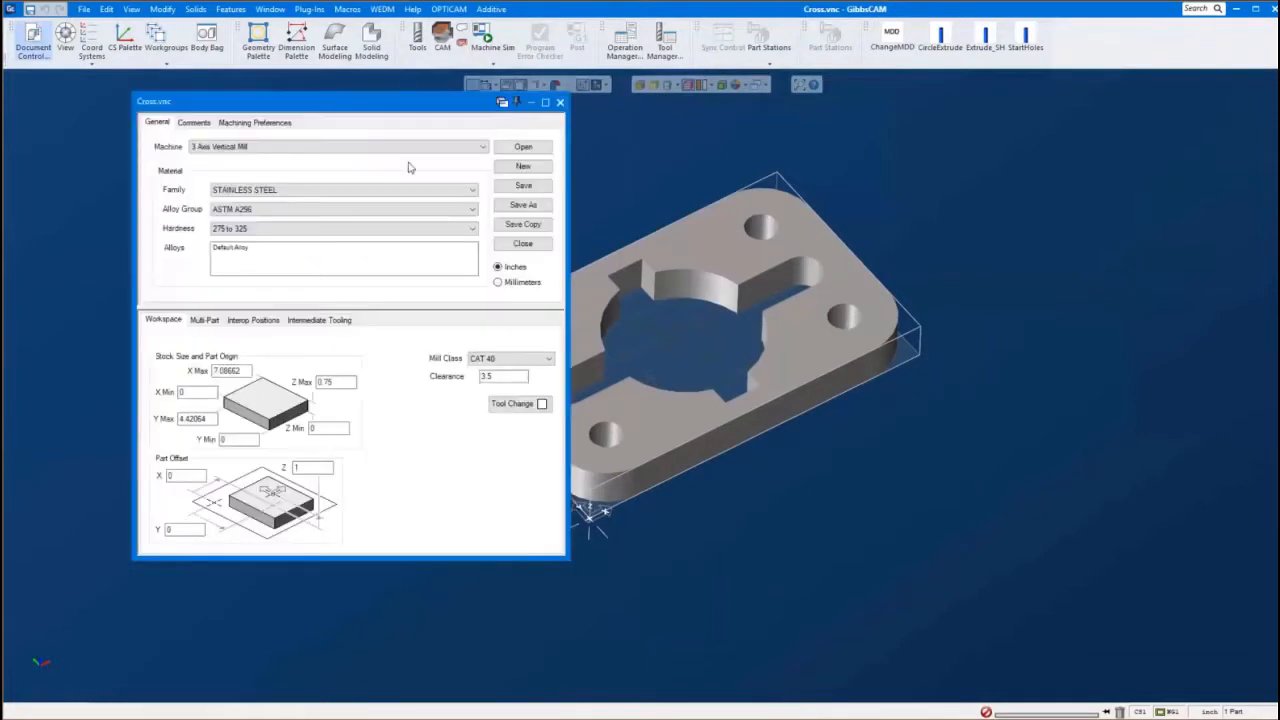
click(416, 148)
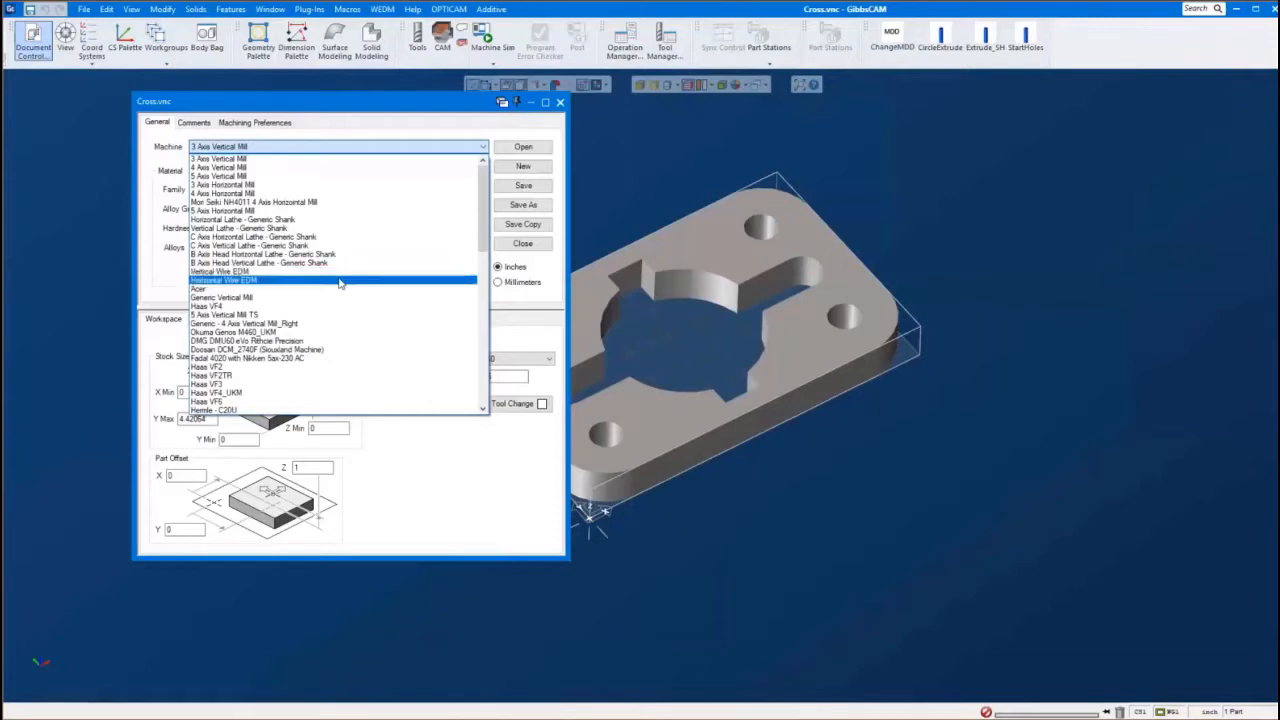
click(255, 272)
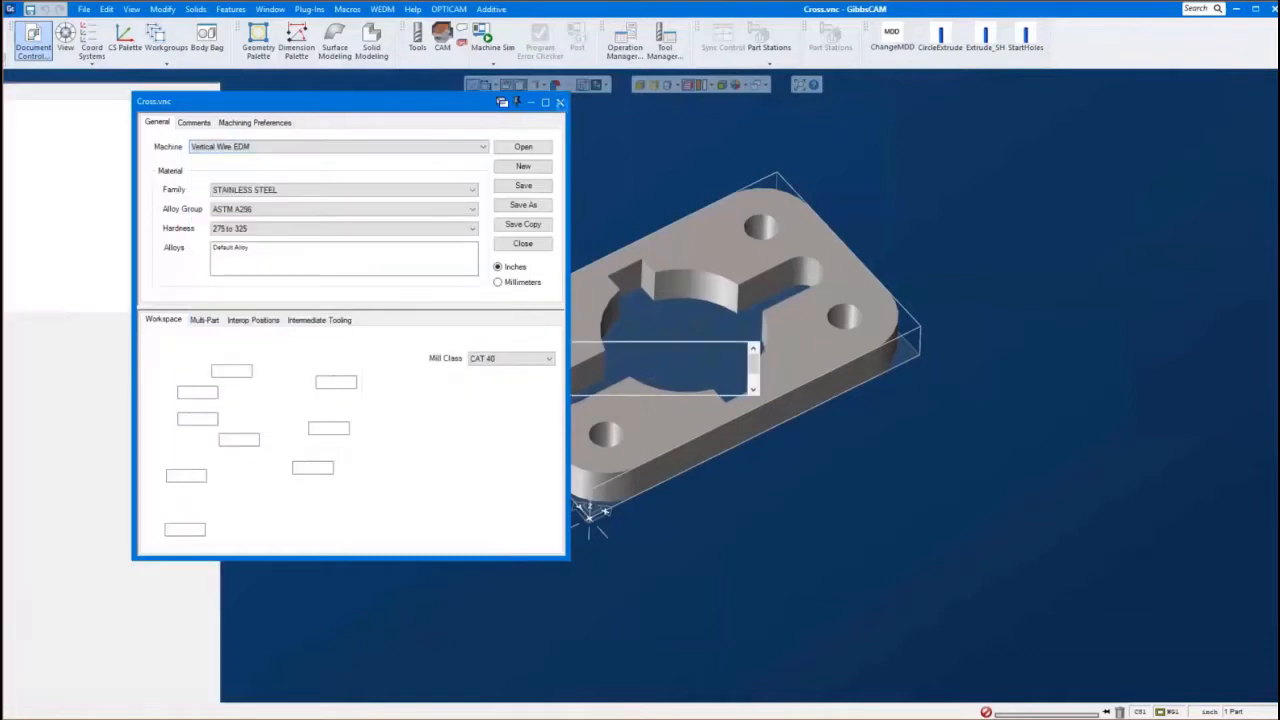
click(560, 102)
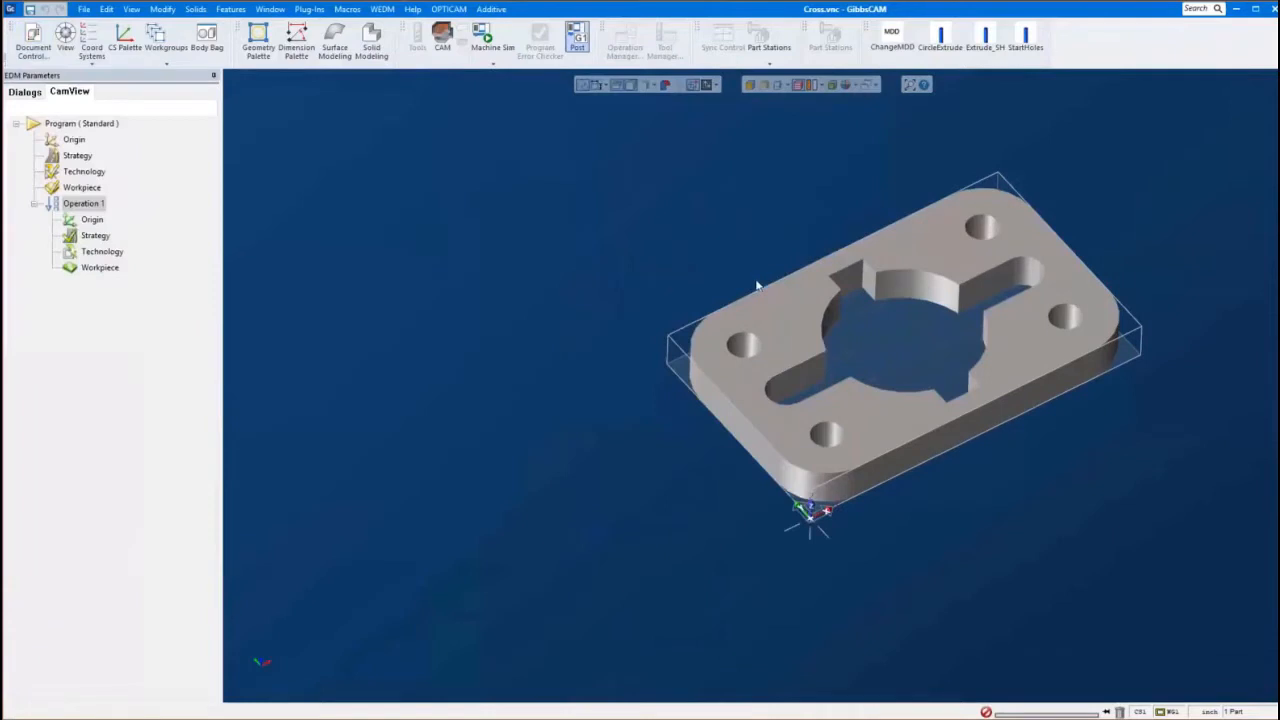
middle_drag(757, 286, 640, 290)
click(116, 159)
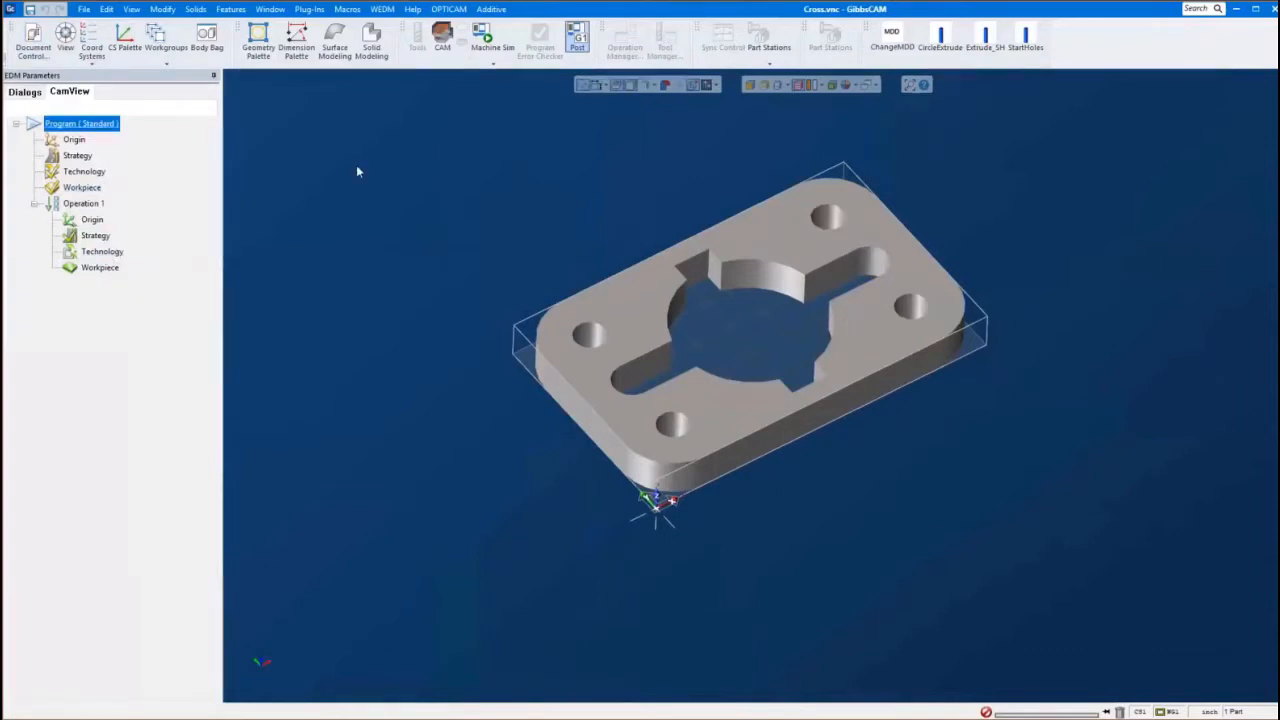
click(447, 12)
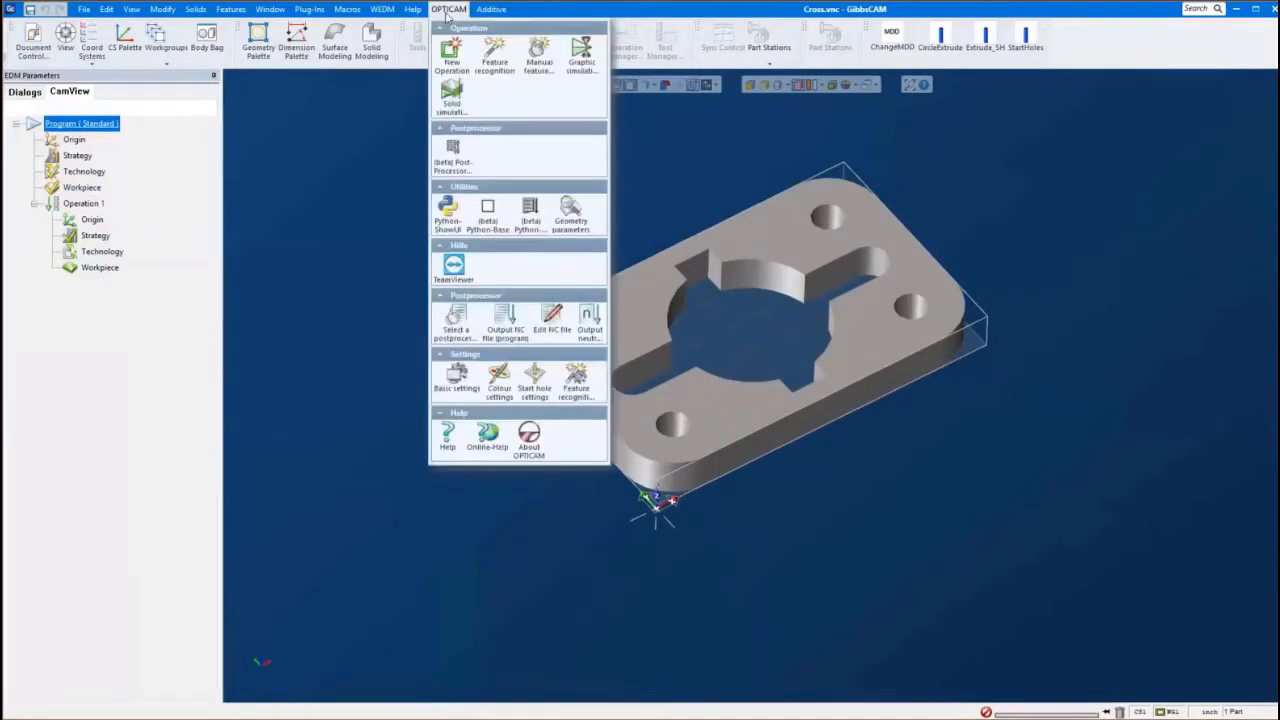
click(358, 219)
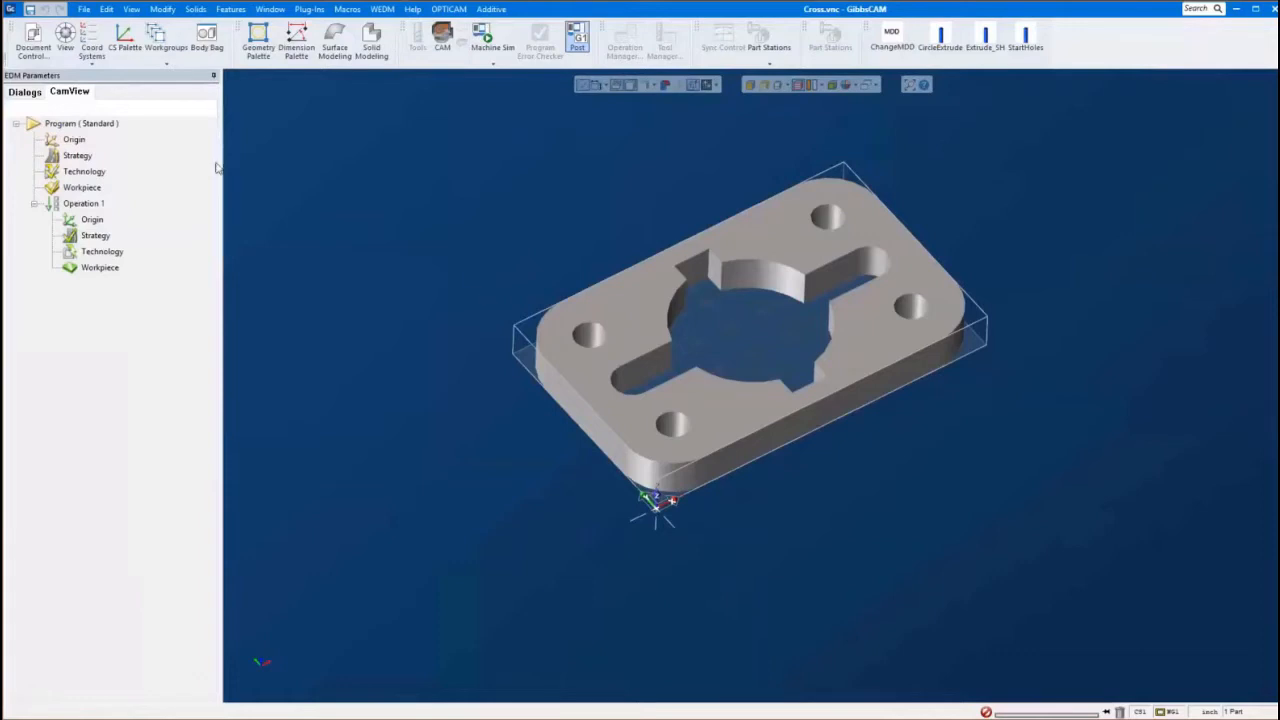
Set the EDM program's manufacturer to MITSUBISHI and load its postprocessor, dismissing the technology warning
click(104, 125)
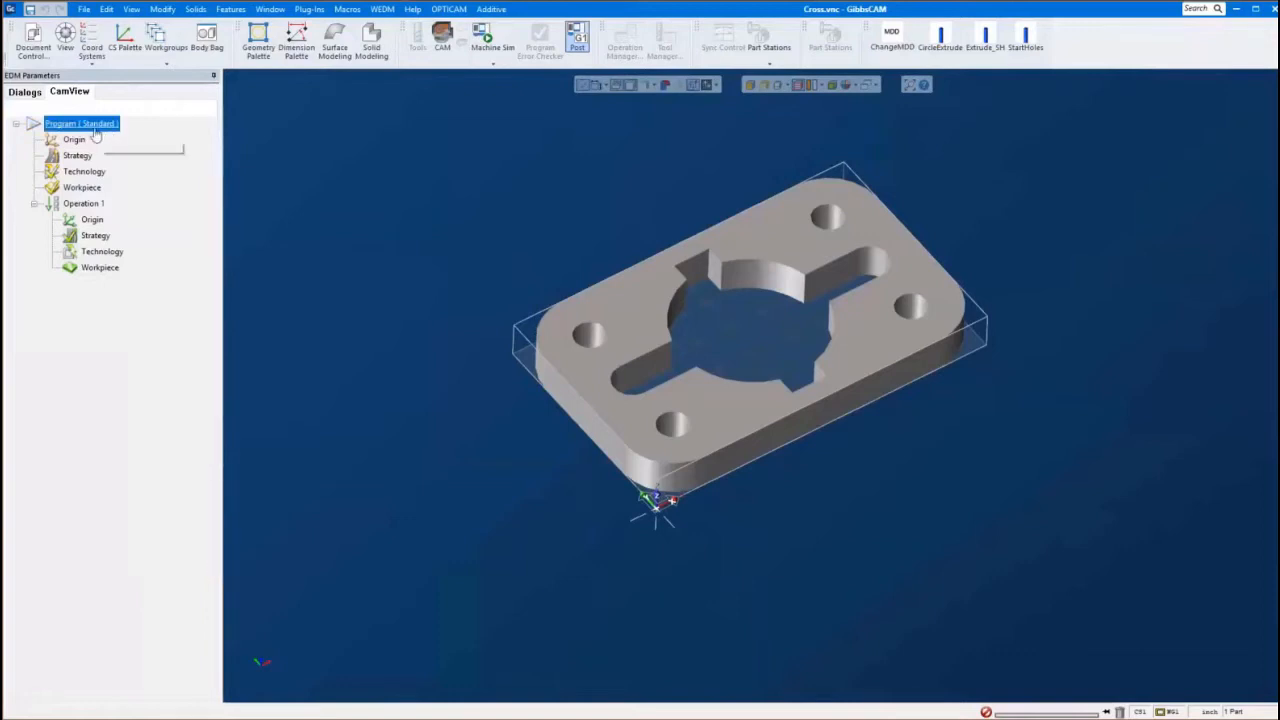
double_click(95, 128)
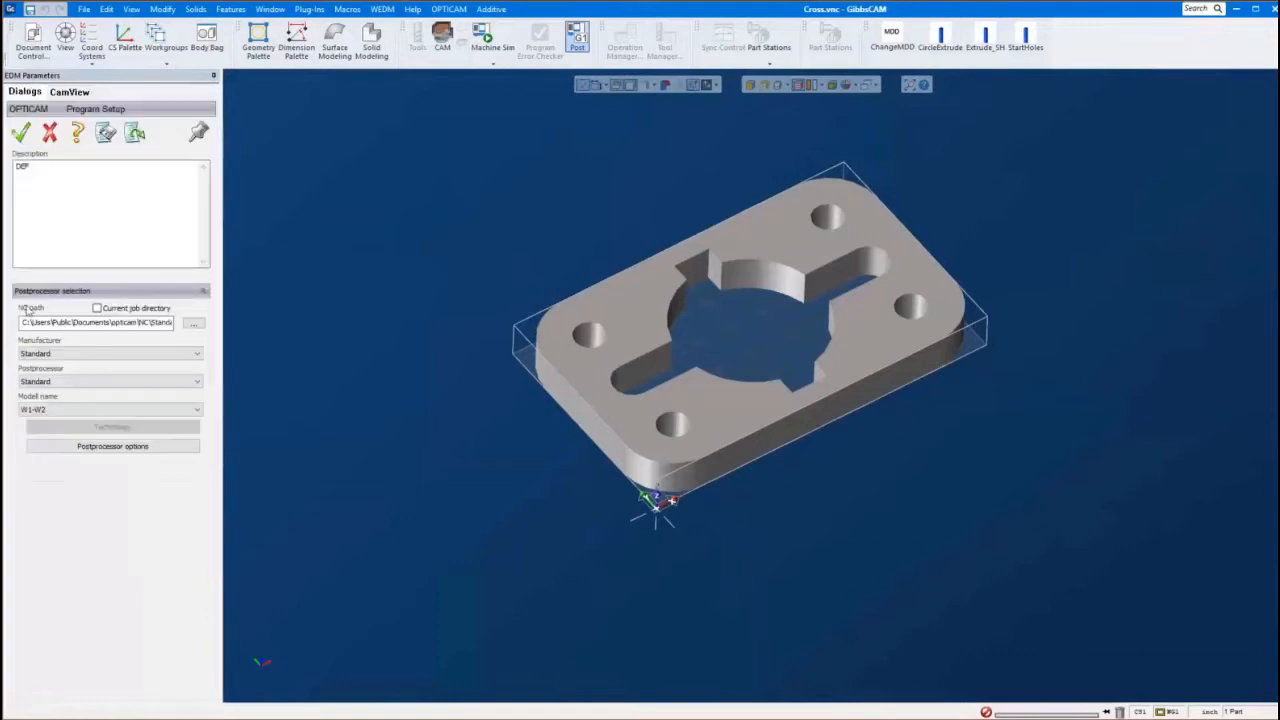
click(194, 354)
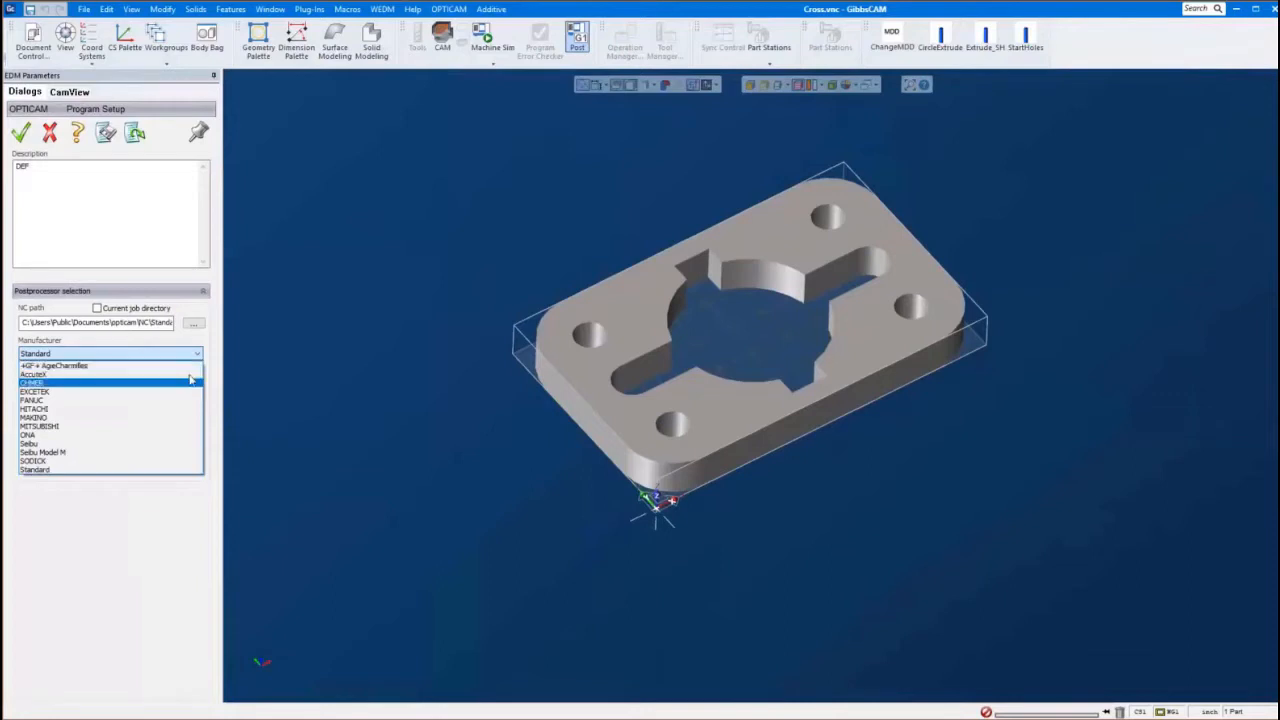
click(95, 427)
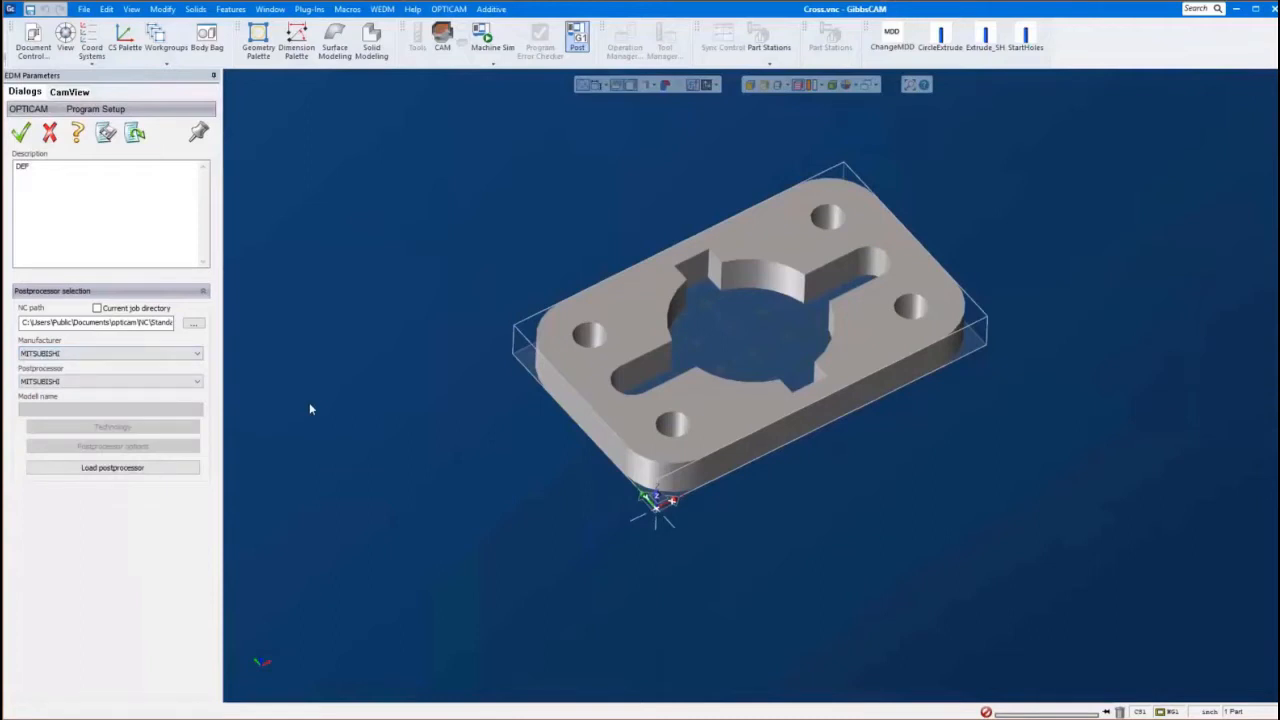
click(122, 472)
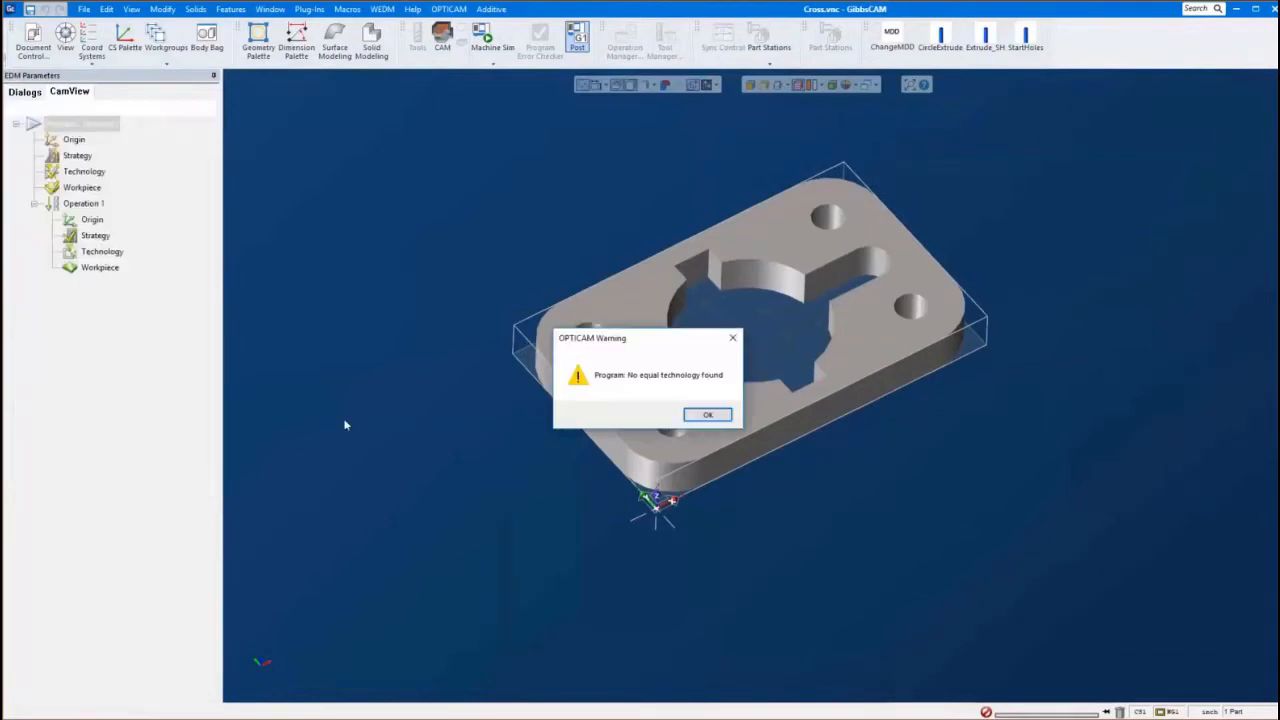
click(707, 414)
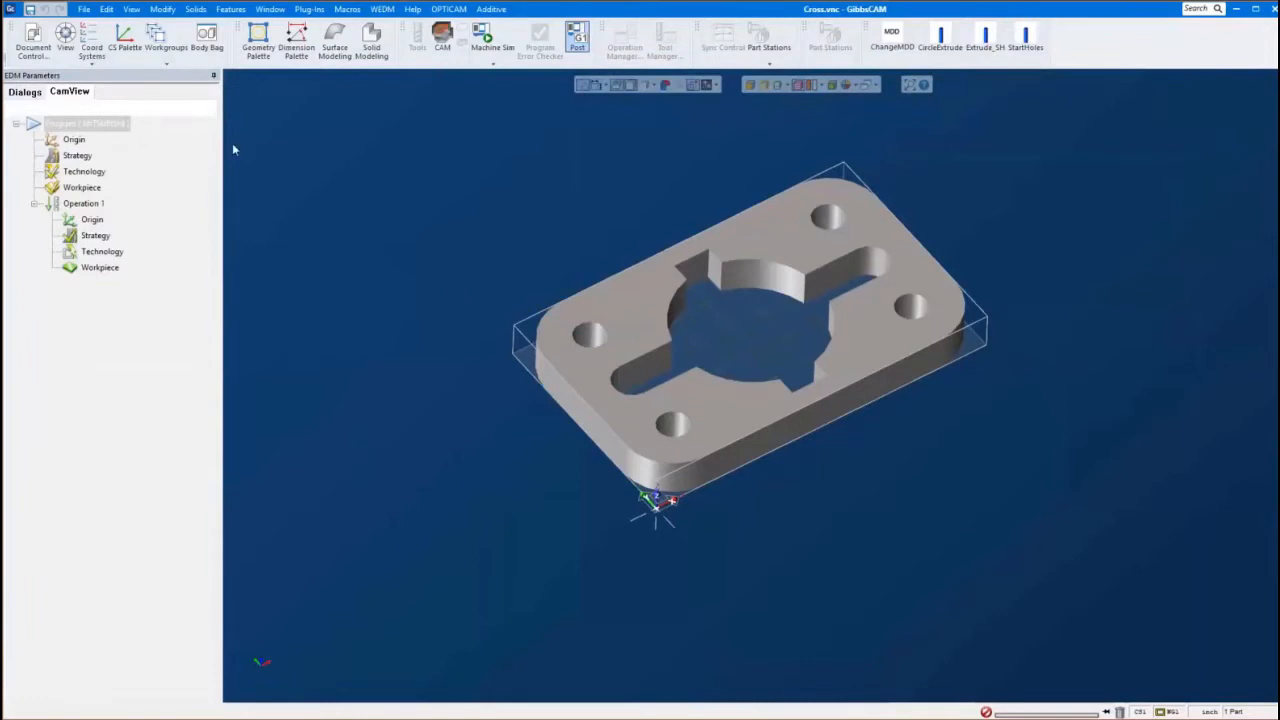
Reopen the program setup and select FA as the Mitsubishi machine's model name
click(122, 124)
double_click(91, 125)
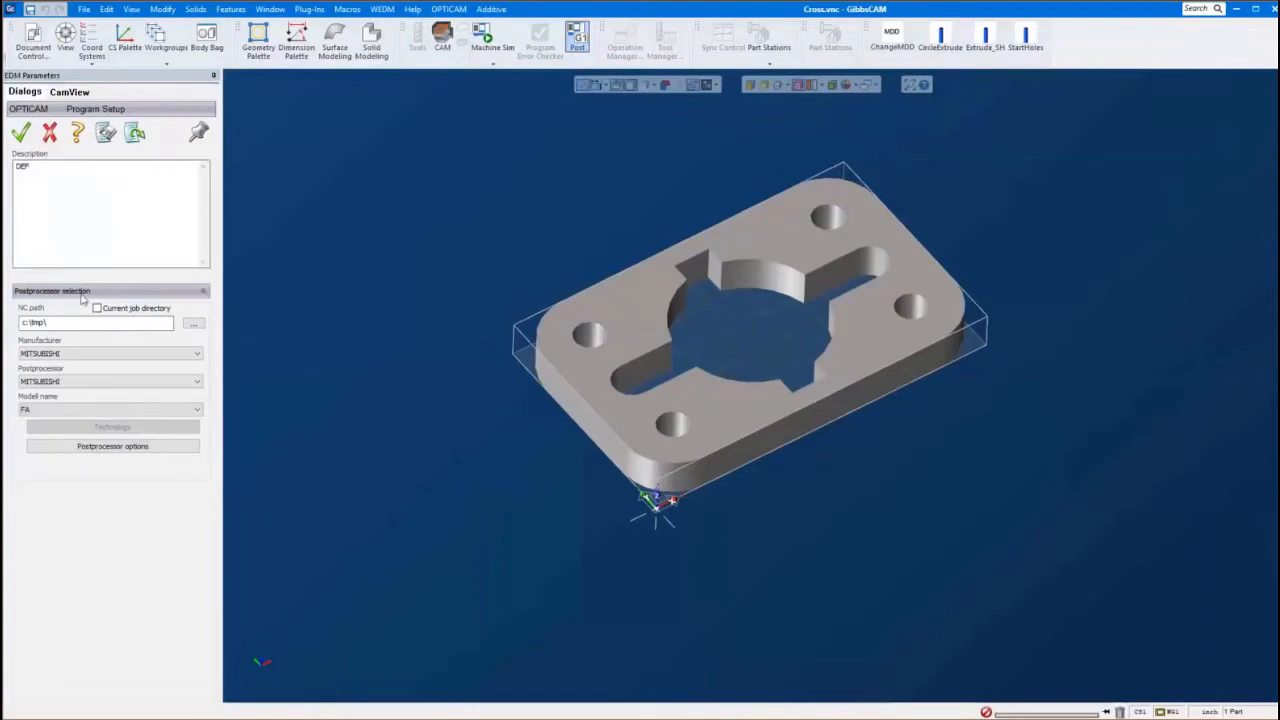
click(86, 414)
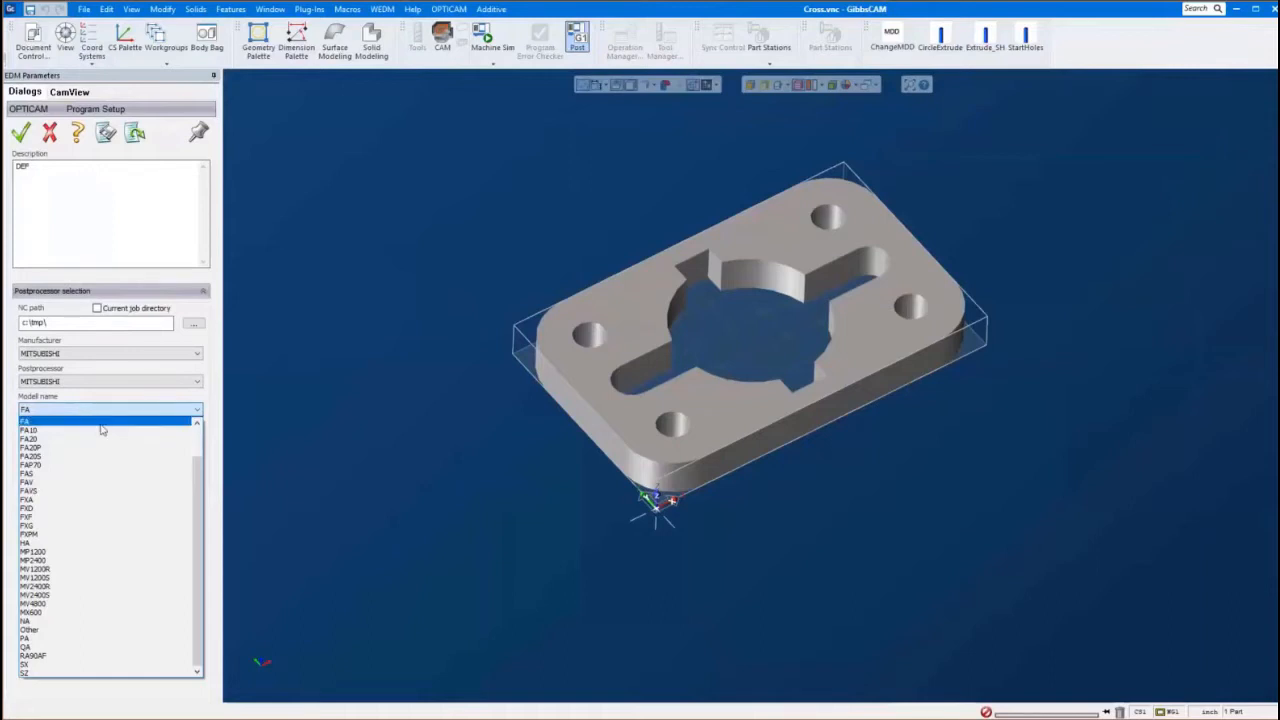
click(101, 424)
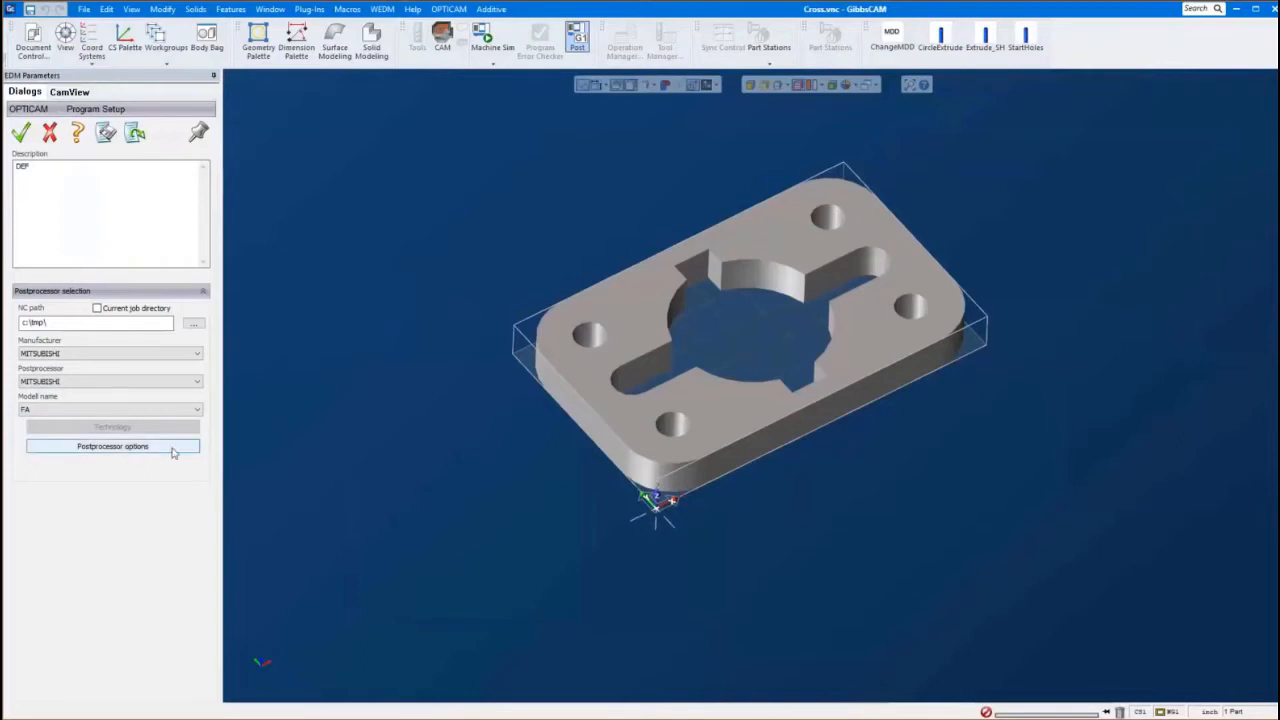
Open the Mitsubishi postprocessor options and review the General settings, including the available digits after decimal
click(112, 446)
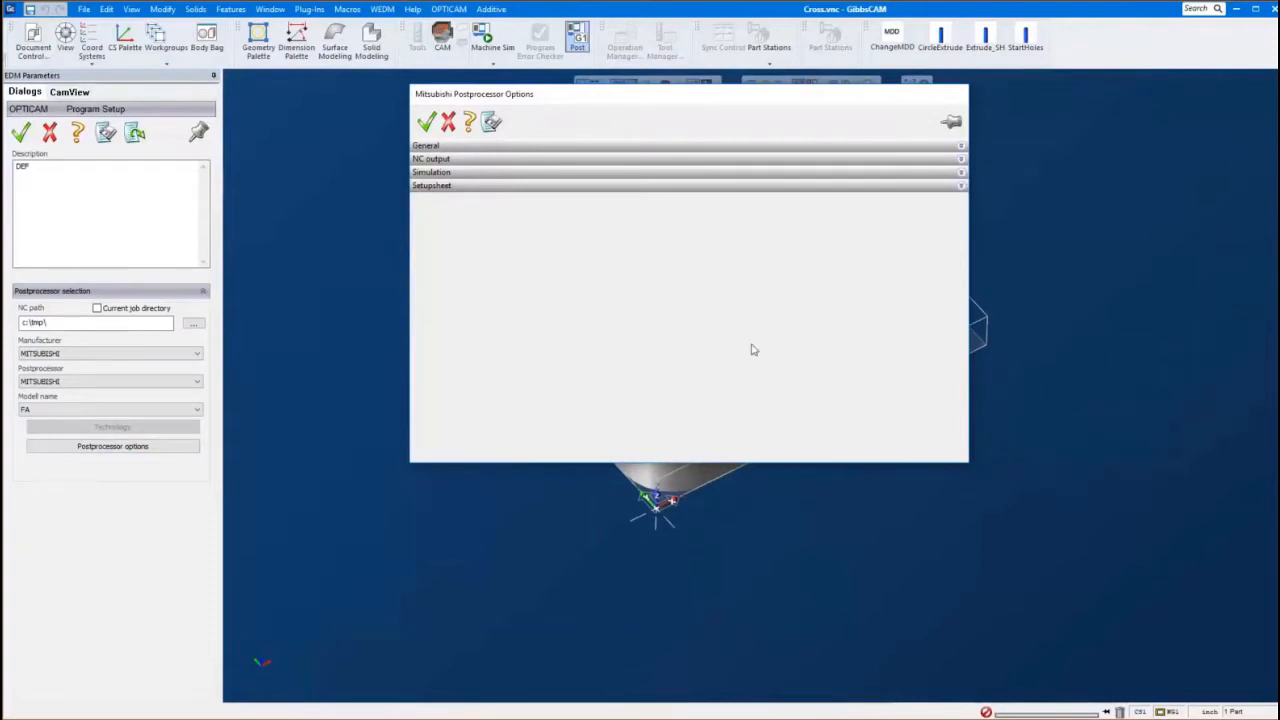
click(808, 148)
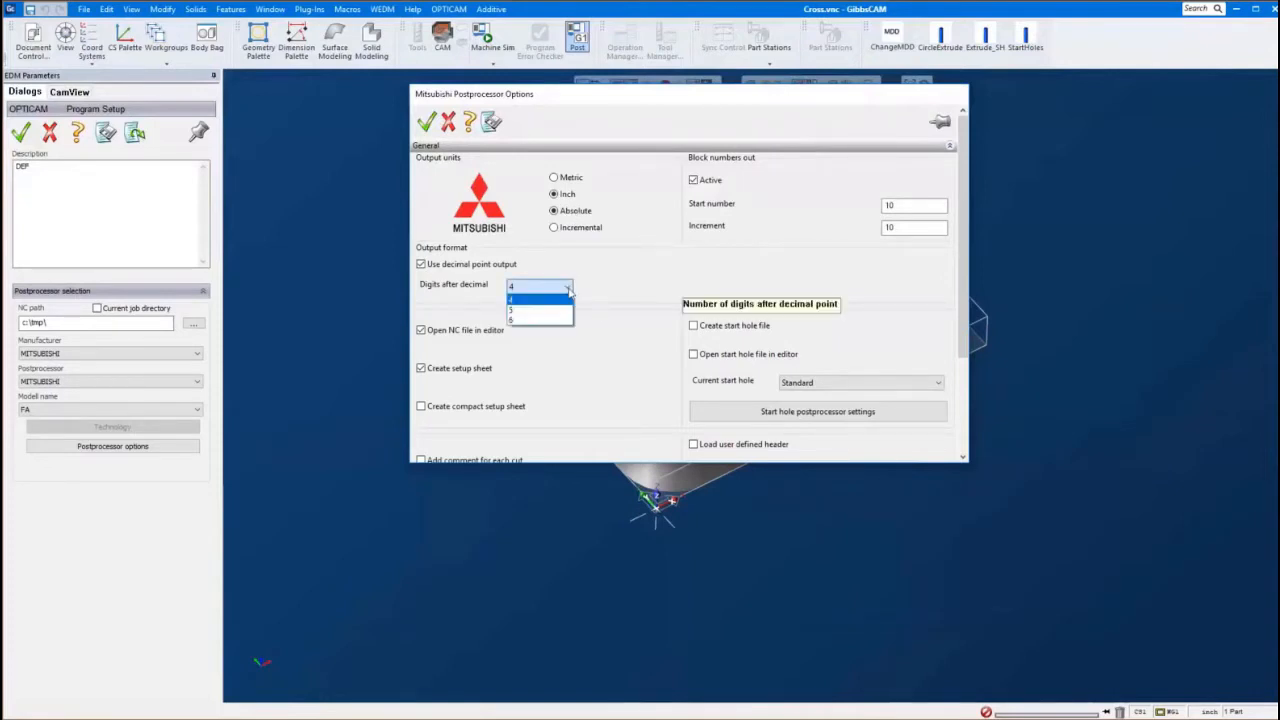
click(568, 291)
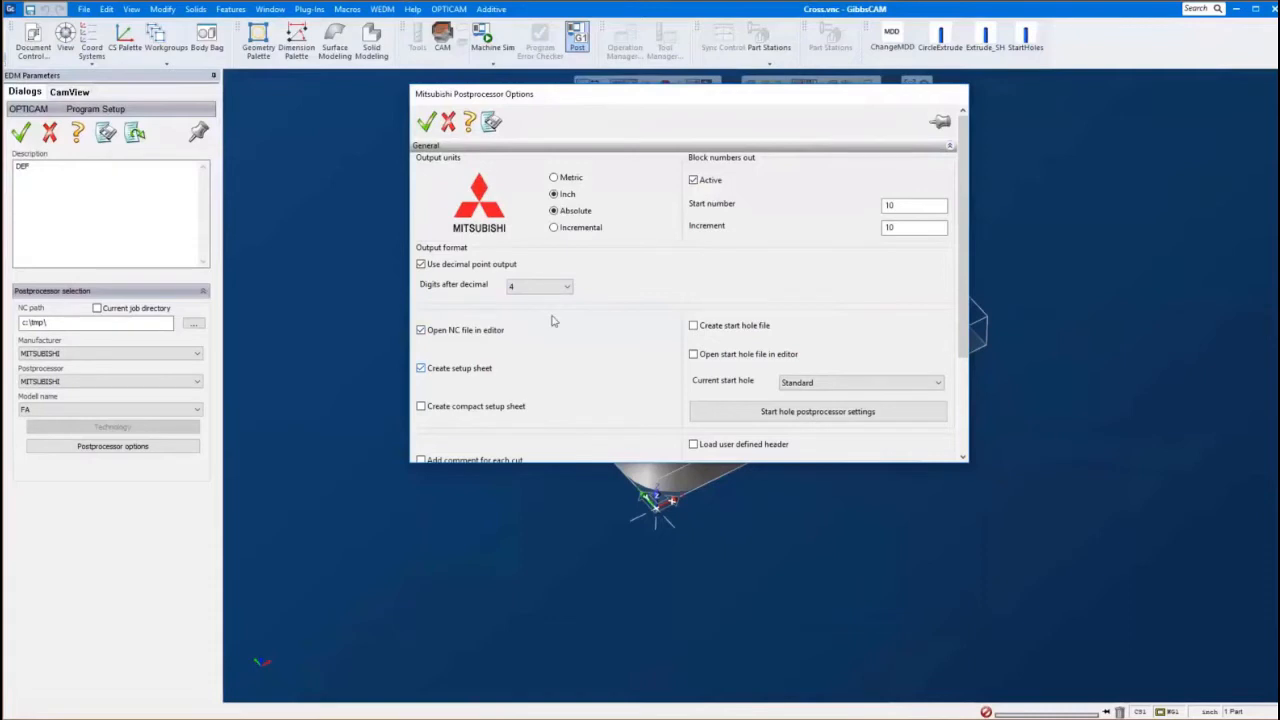
scroll(843, 232, down, 1)
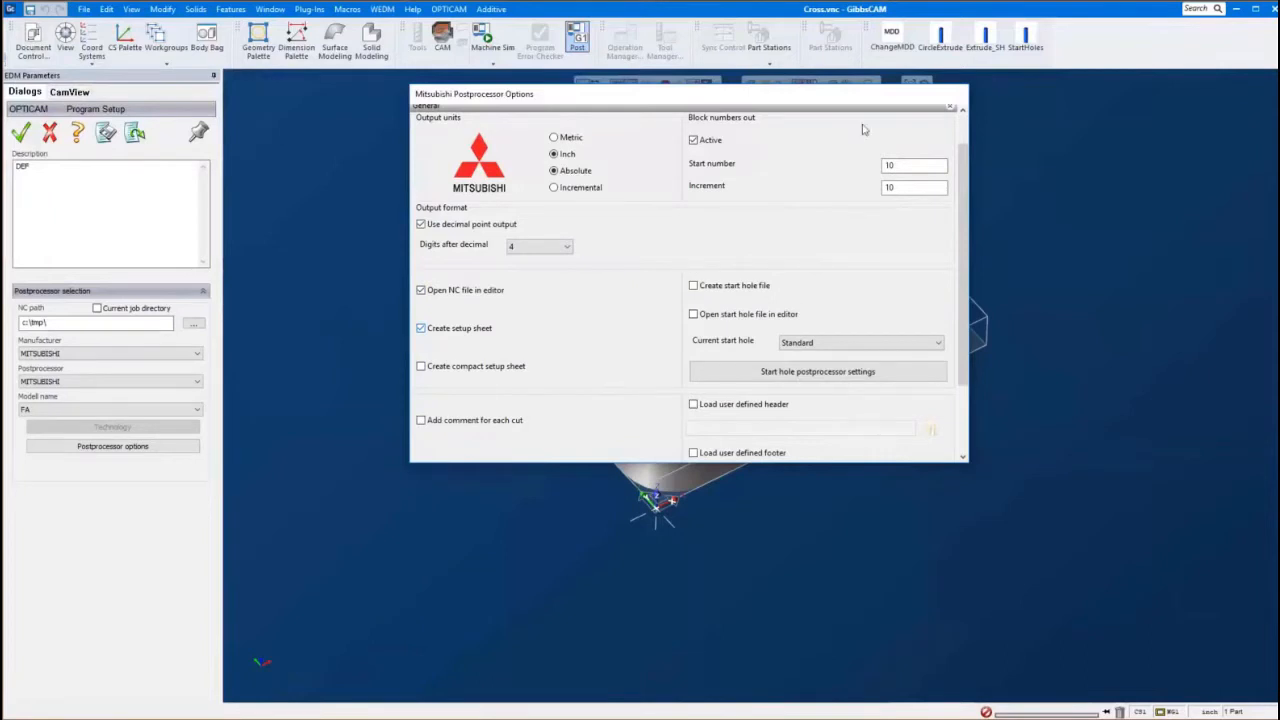
scroll(866, 128, up, 1)
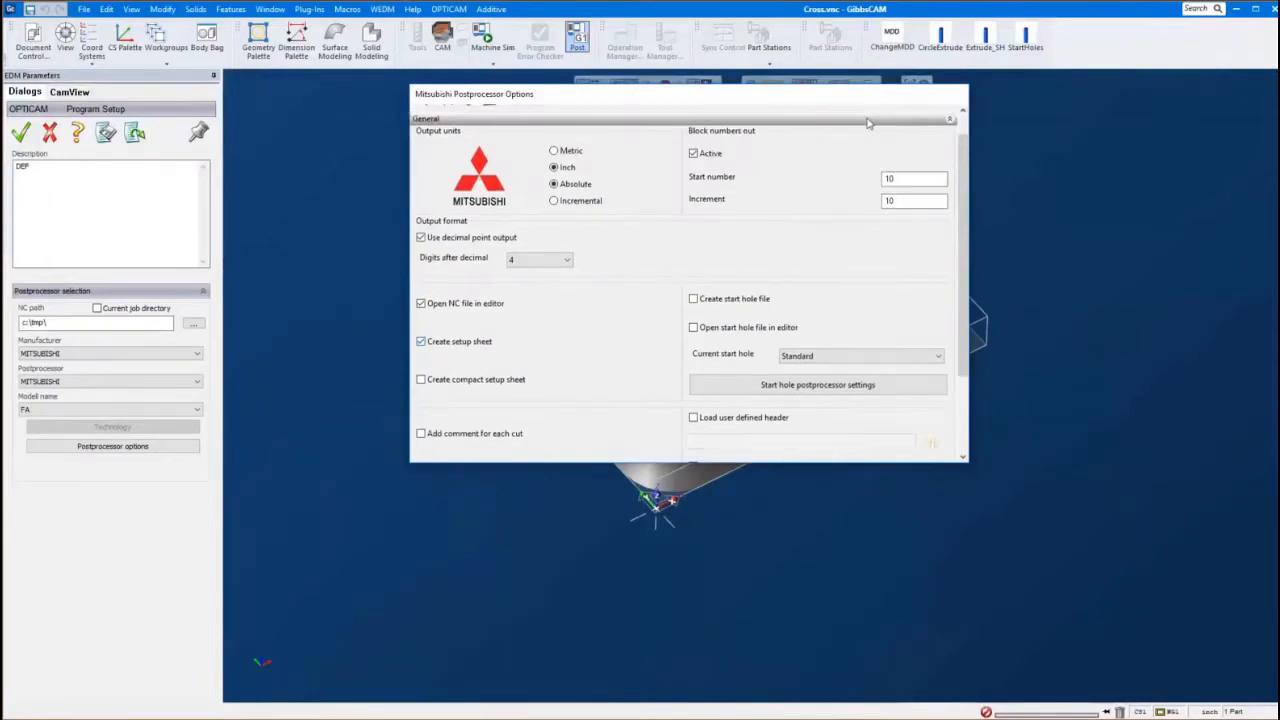
click(870, 119)
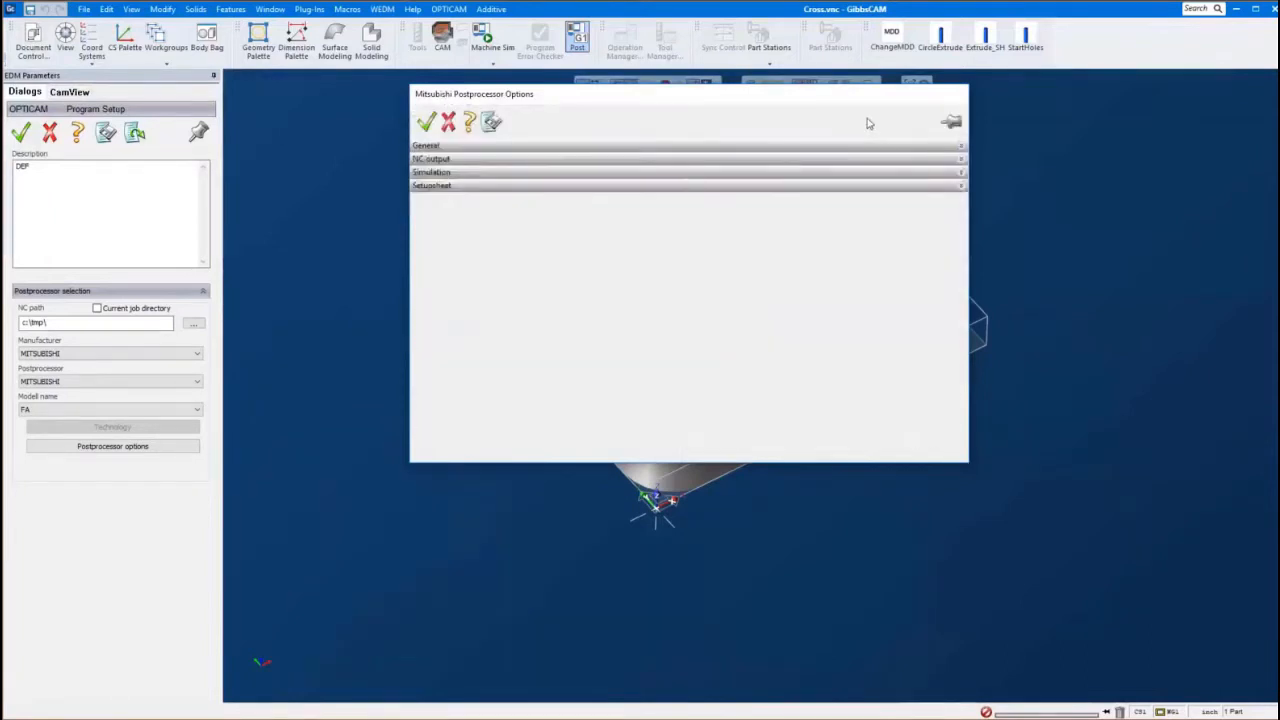
Review the NC output settings for file extension, output mode, stop modes and technology database
click(750, 162)
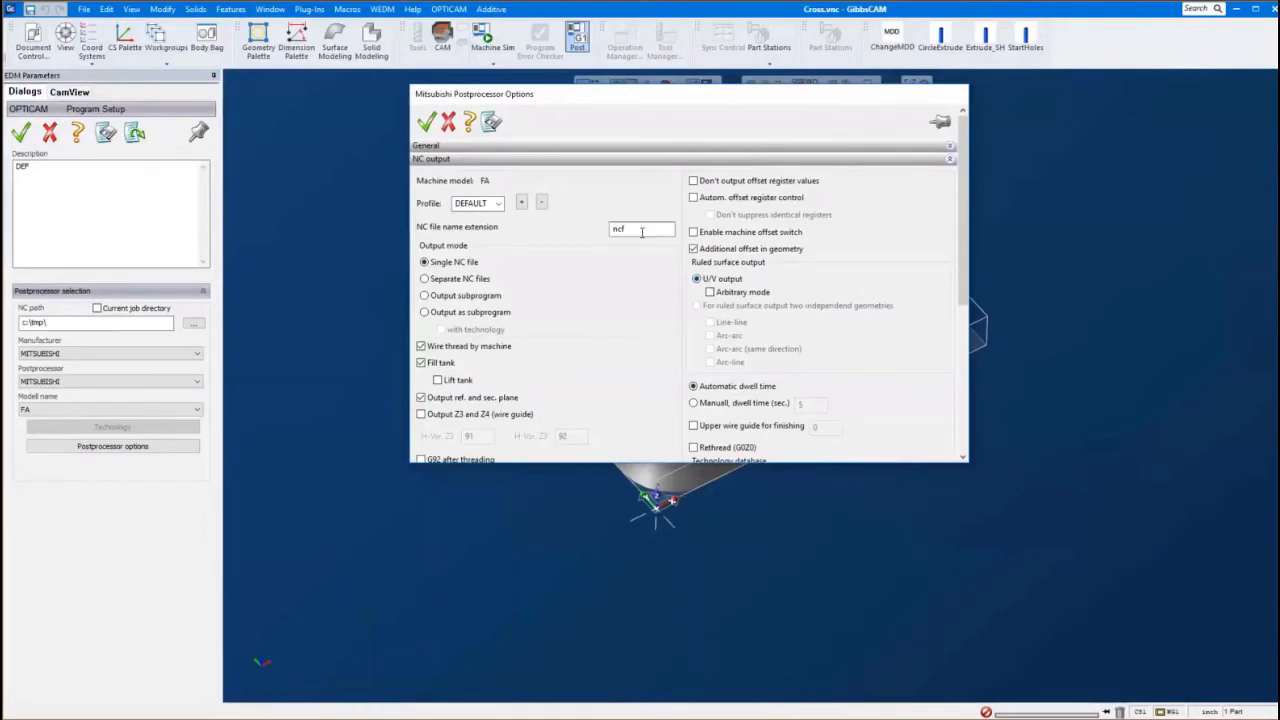
scroll(660, 280, down, 2)
scroll(660, 278, down, 5)
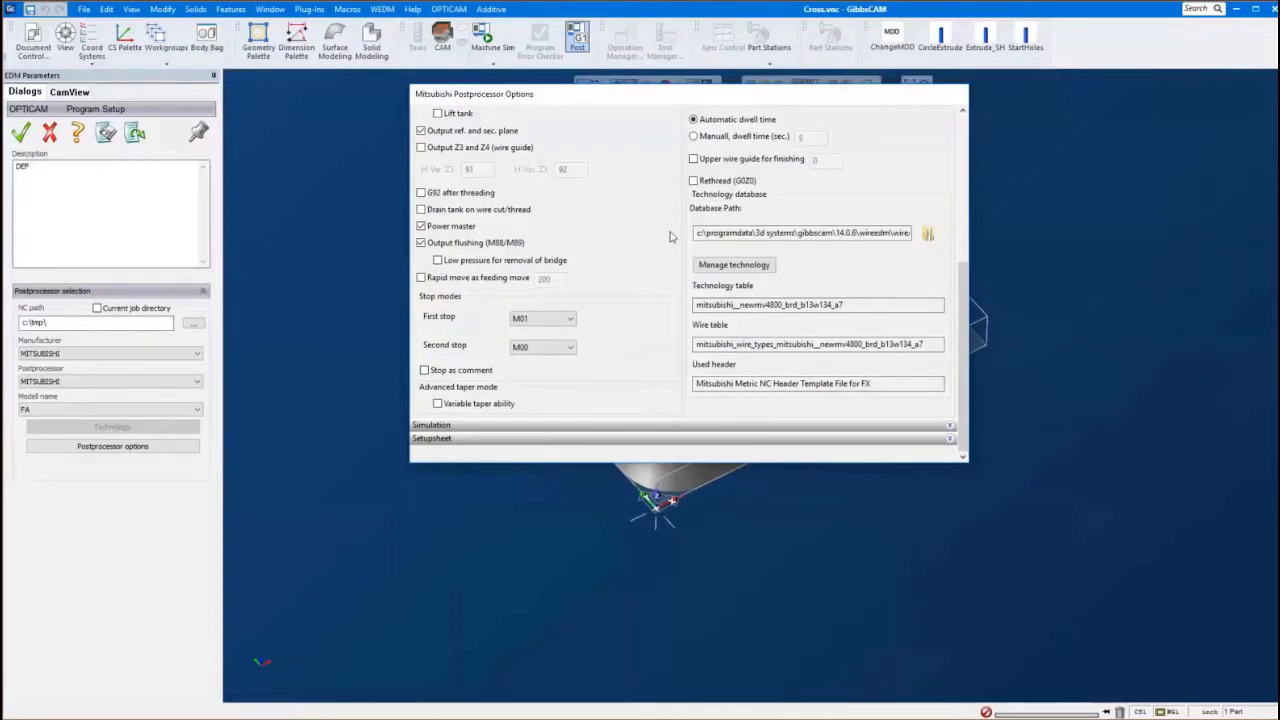
scroll(672, 236, up, 6)
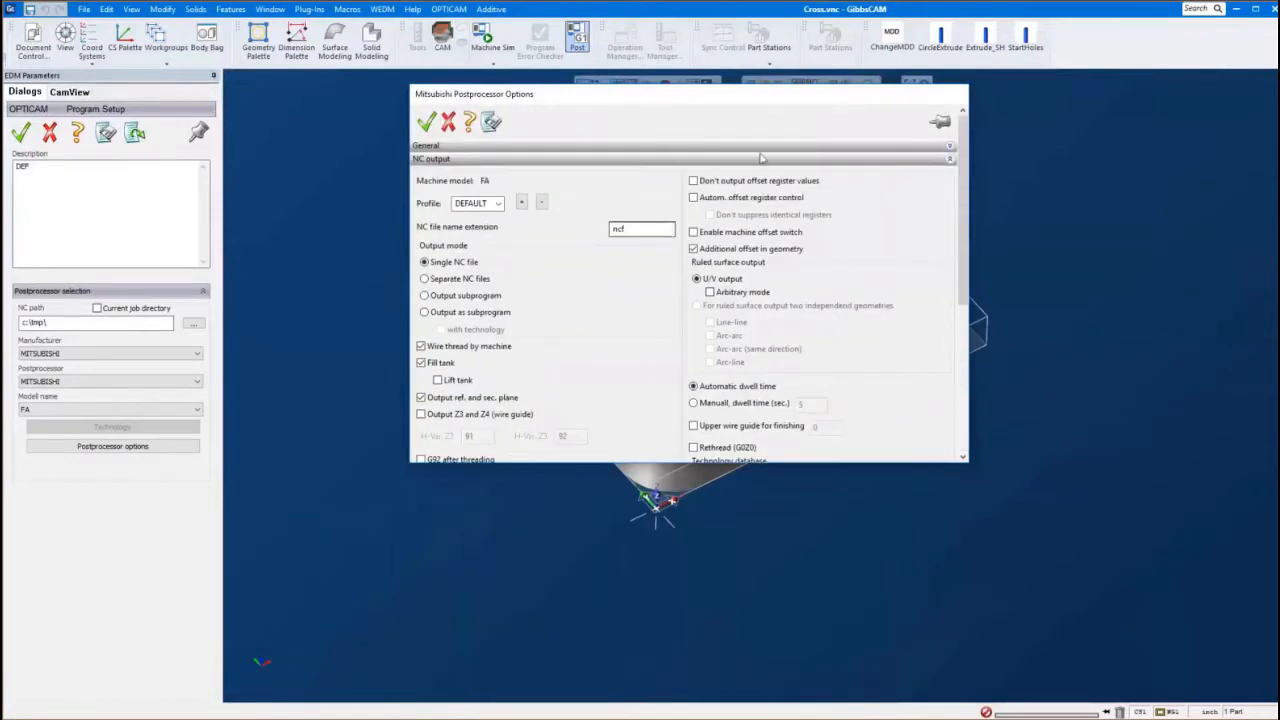
click(760, 158)
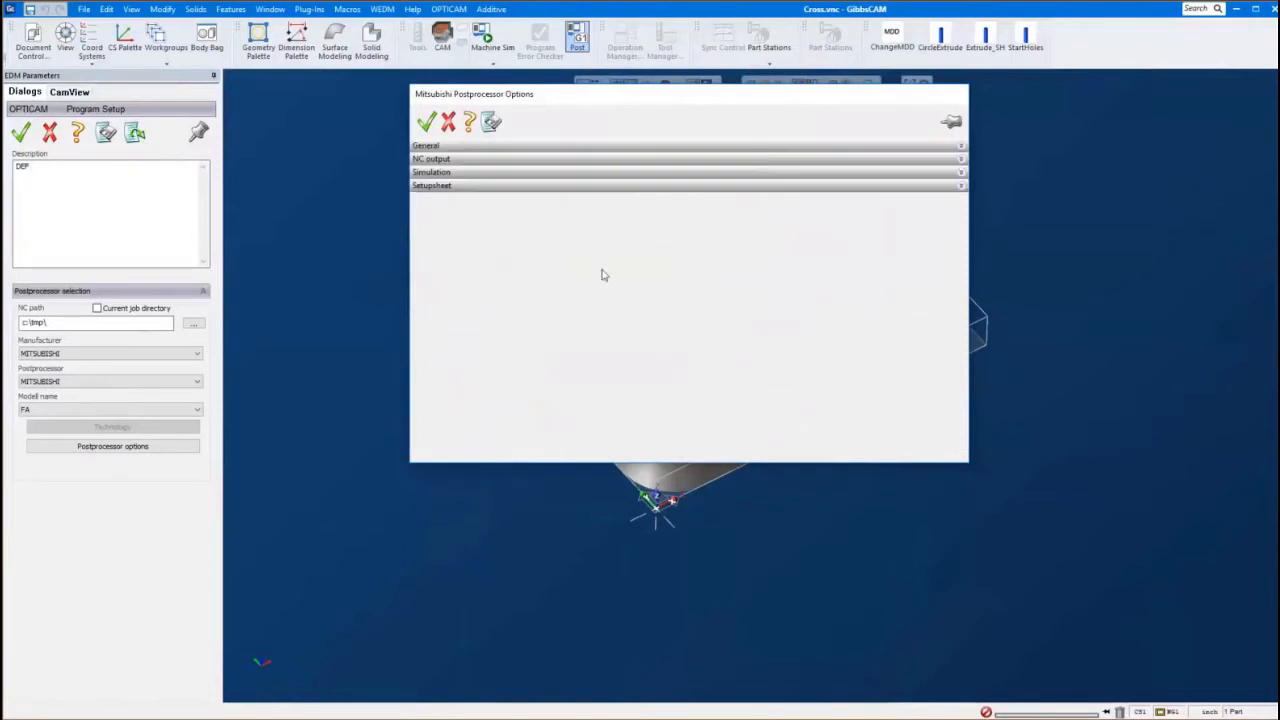
Review the postprocessor's Simulation settings for taper and machine range, and its Setupsheet report settings
click(597, 172)
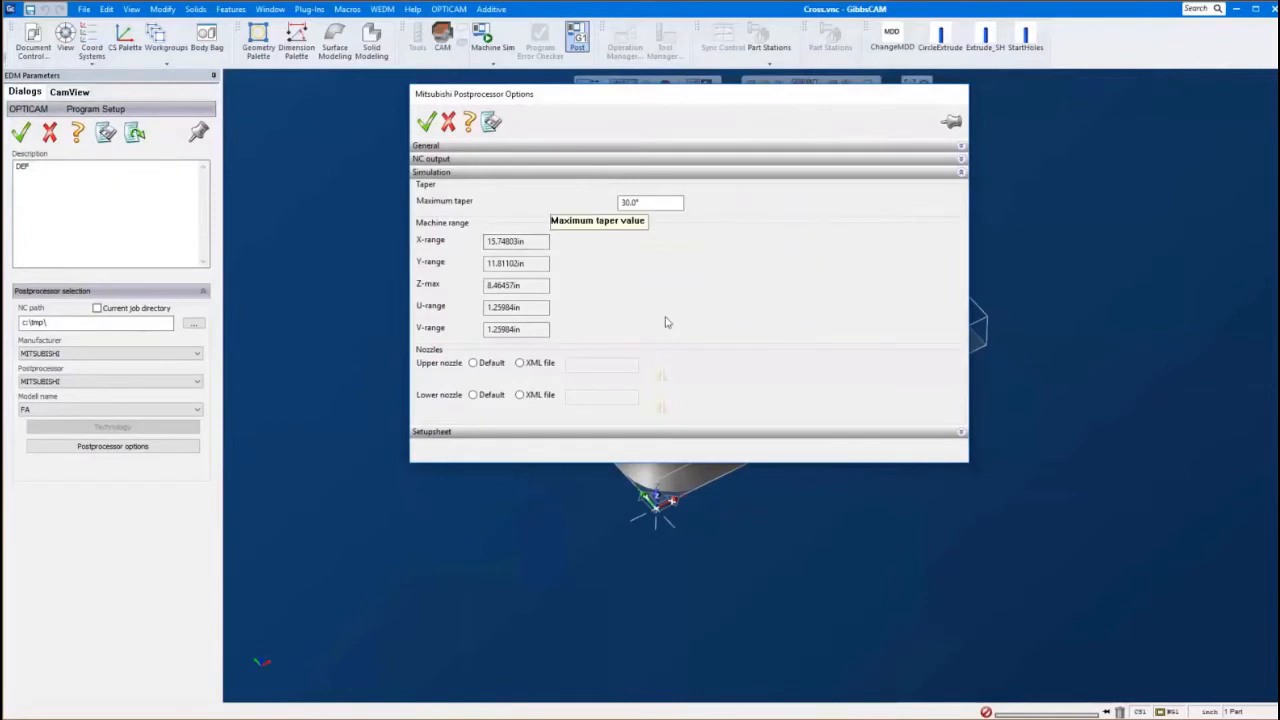
click(757, 177)
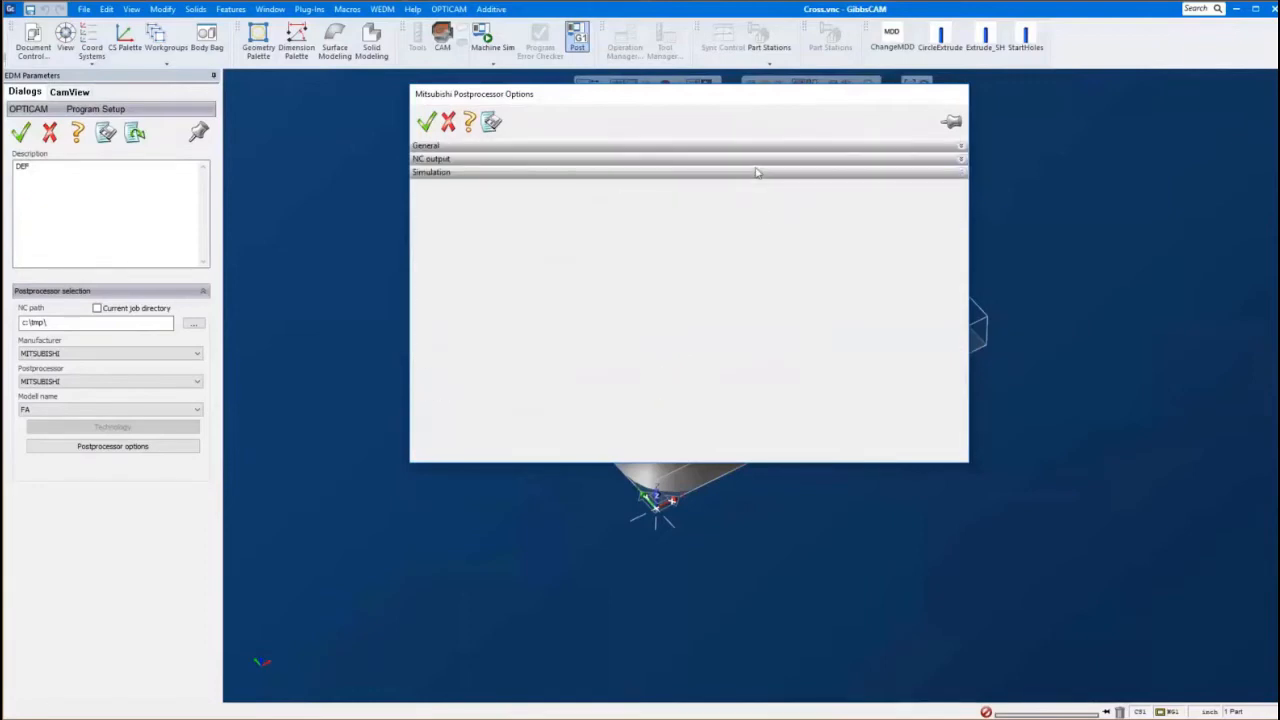
click(629, 189)
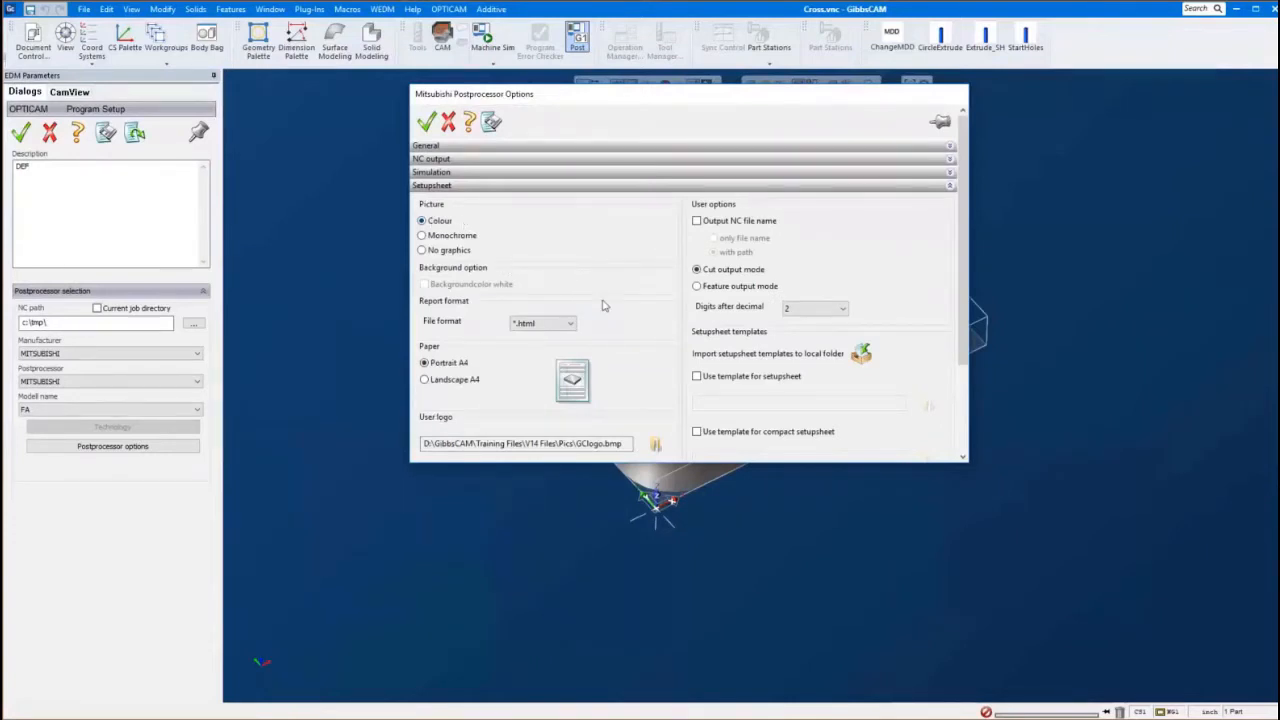
scroll(606, 306, down, 1)
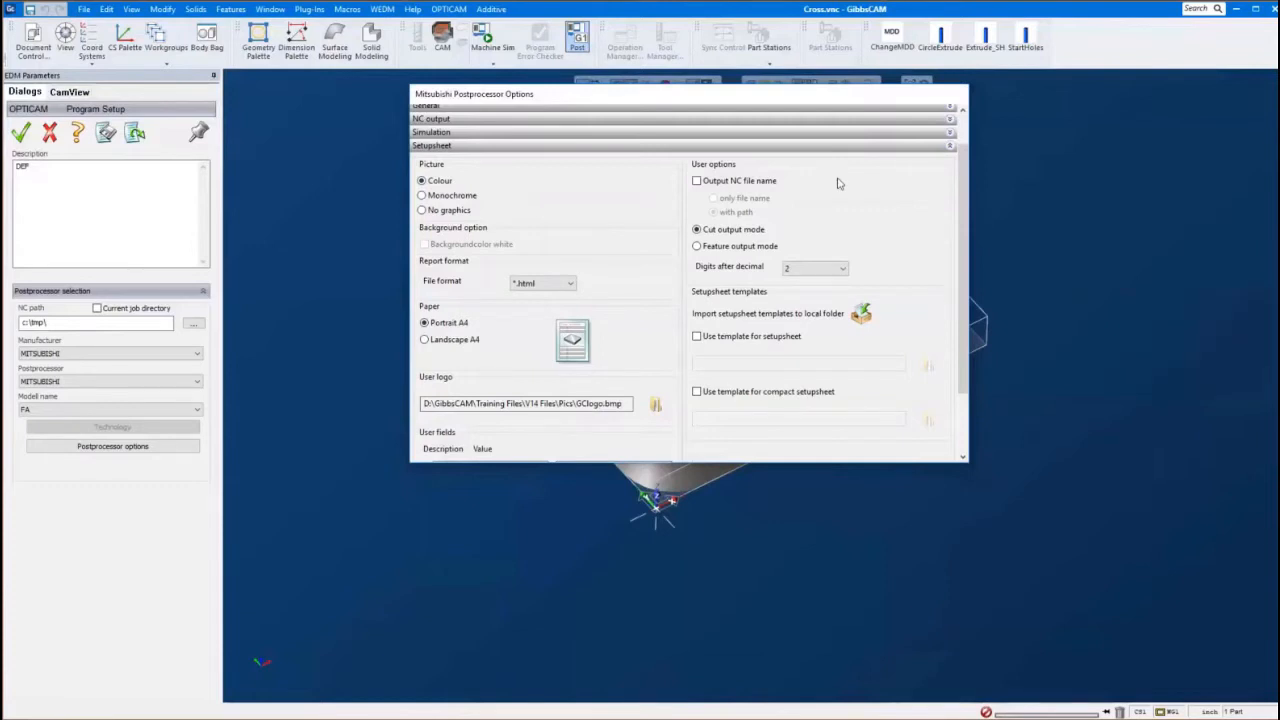
click(886, 151)
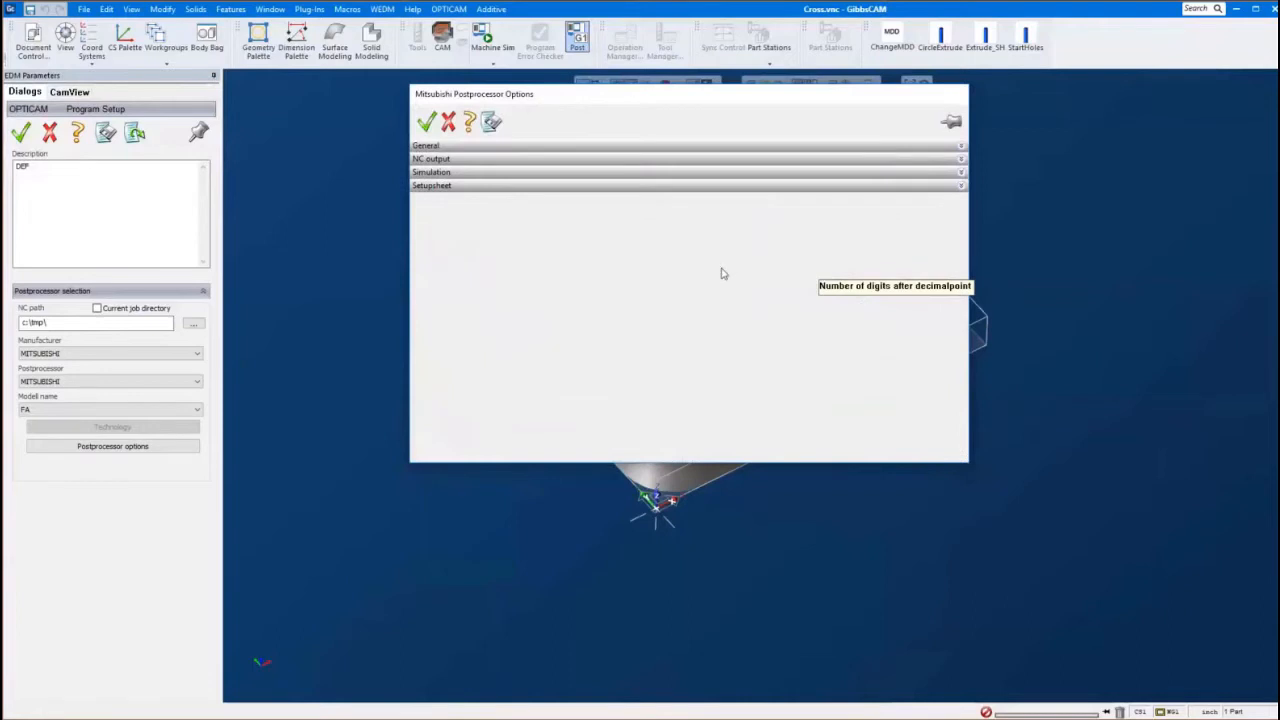
Accept the Mitsubishi postprocessor options and the program setup
click(427, 124)
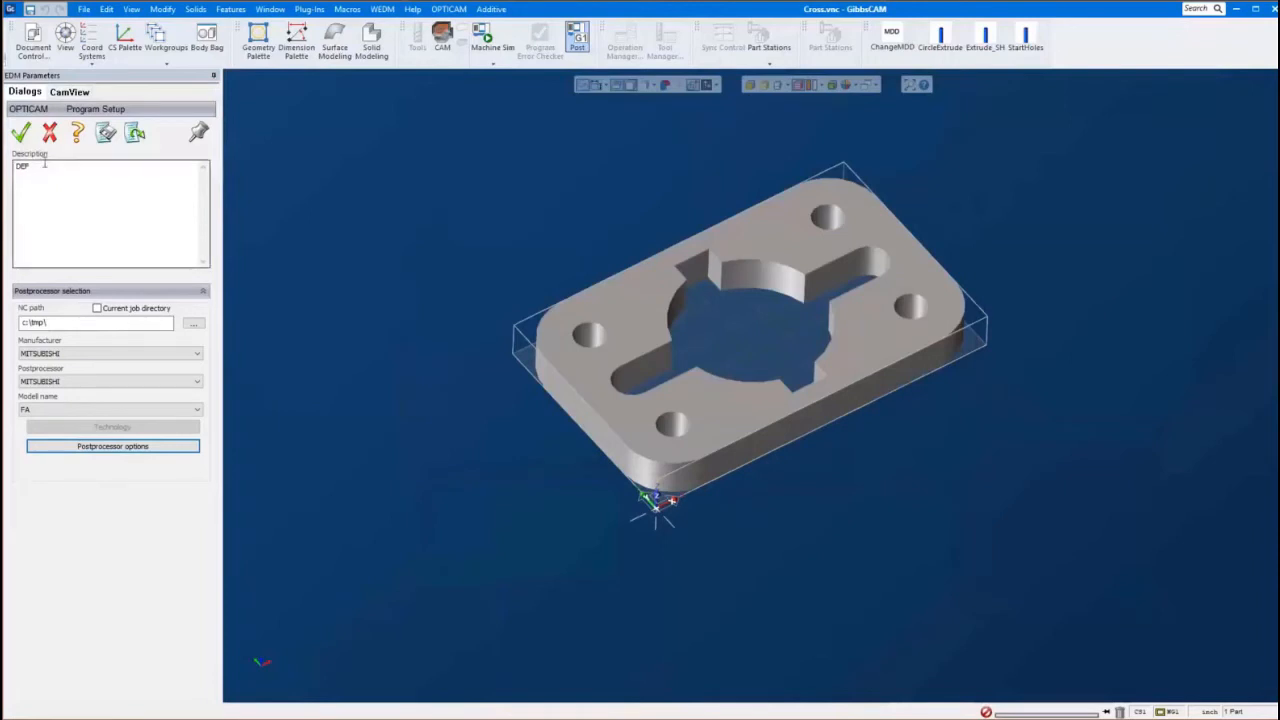
click(22, 134)
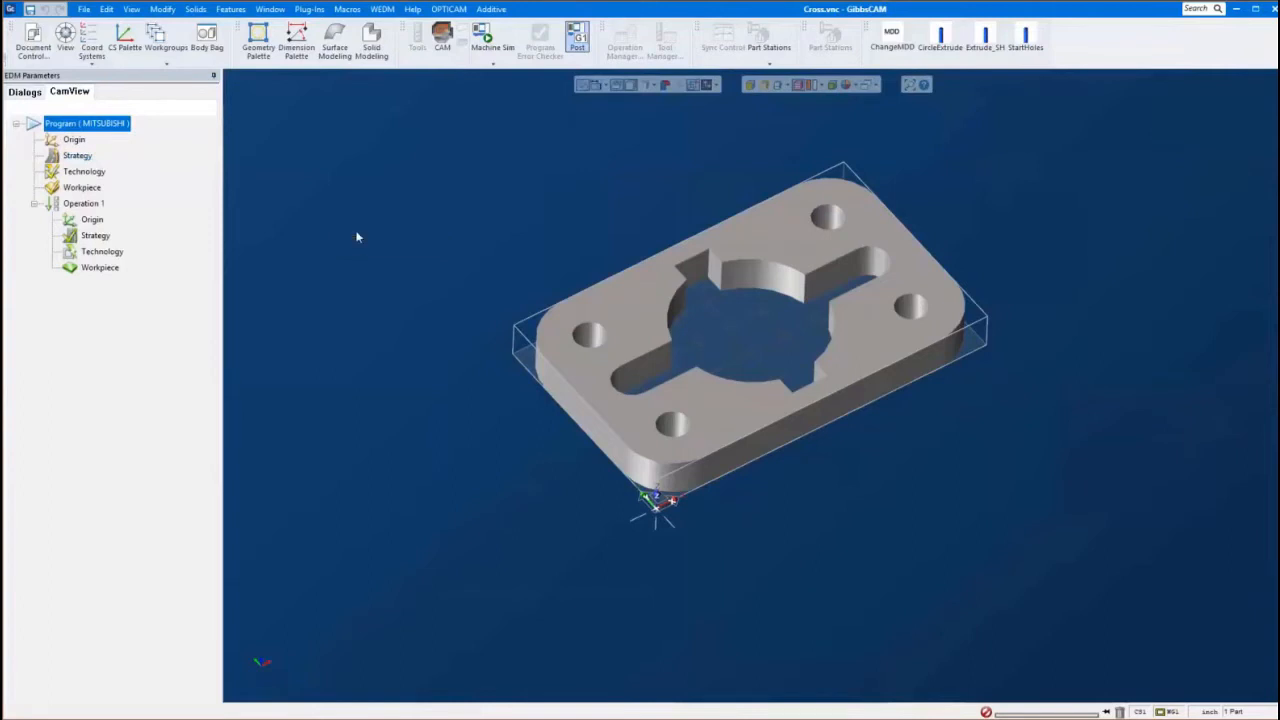
Open the program's Mitsubishi technology database and browse all its records with the search filters reset
click(86, 172)
double_click(90, 174)
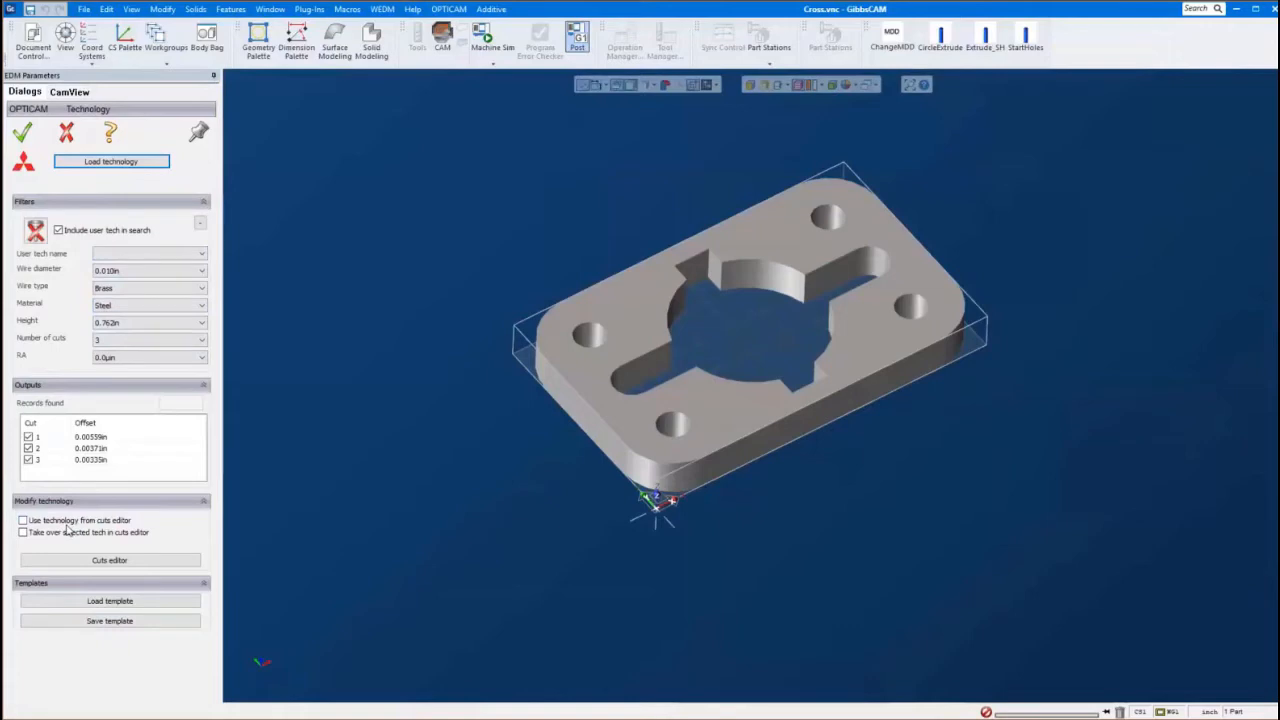
click(147, 161)
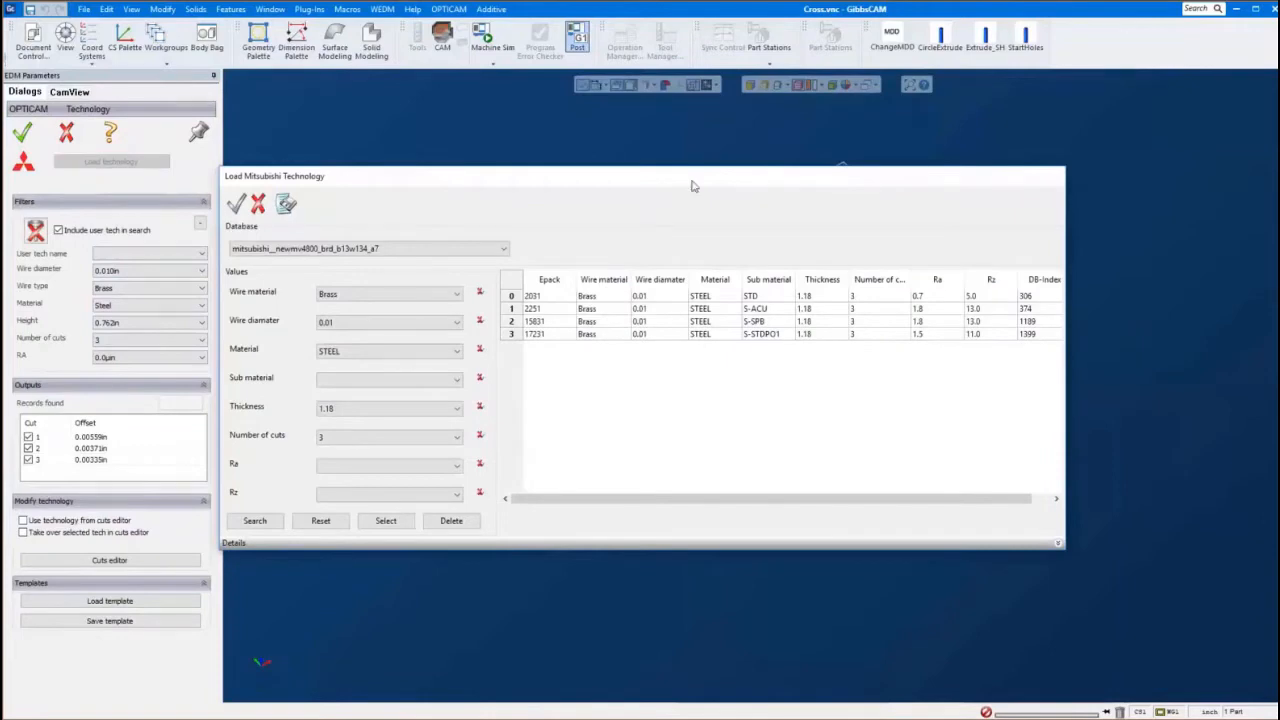
drag(778, 176, 876, 143)
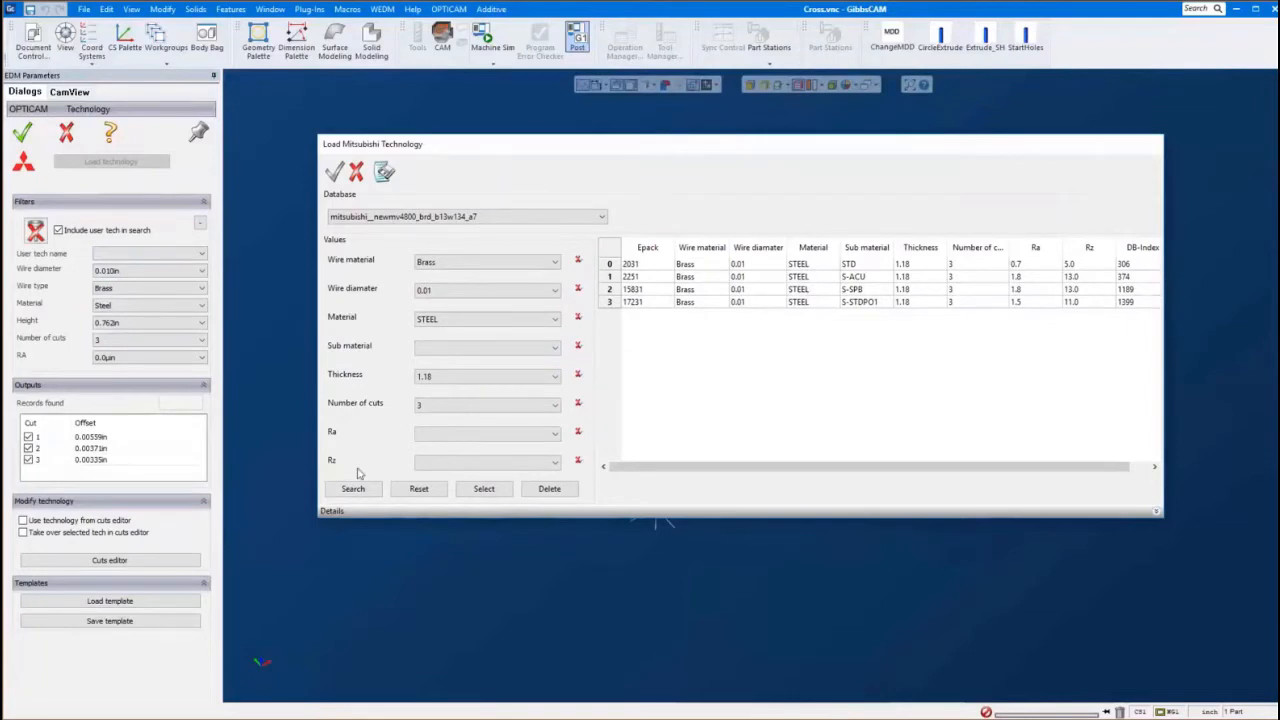
click(417, 489)
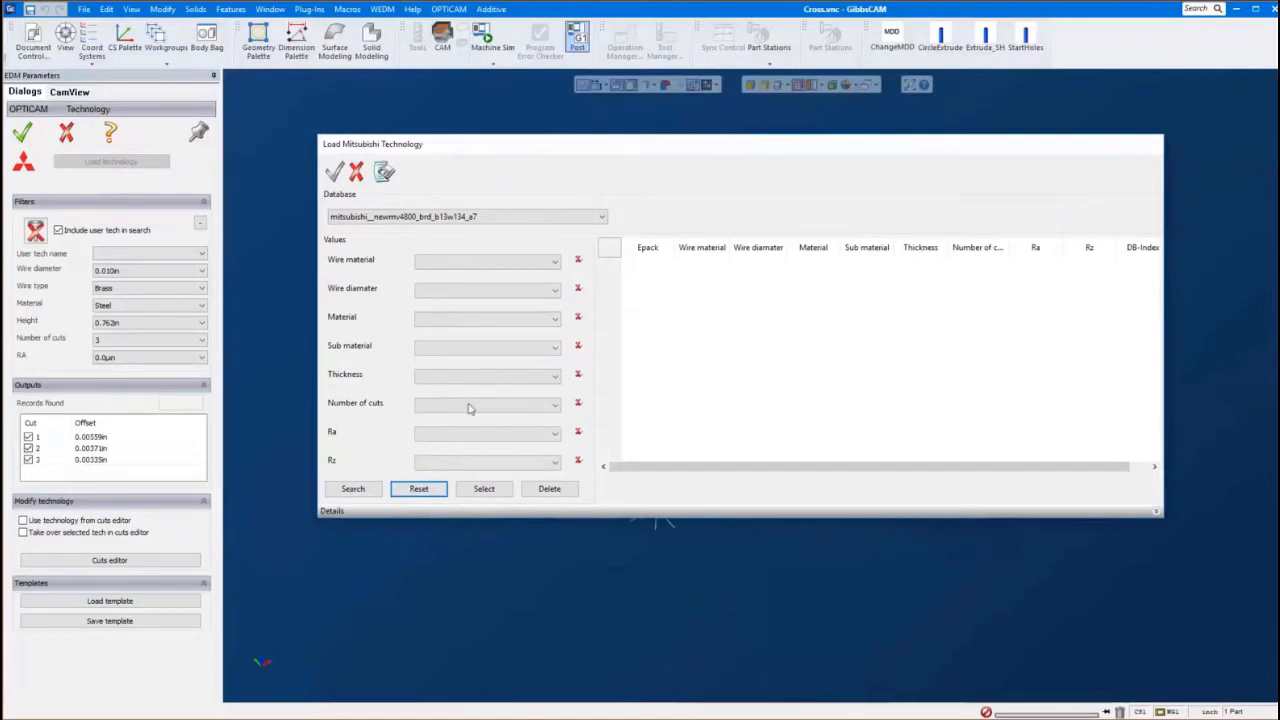
click(363, 488)
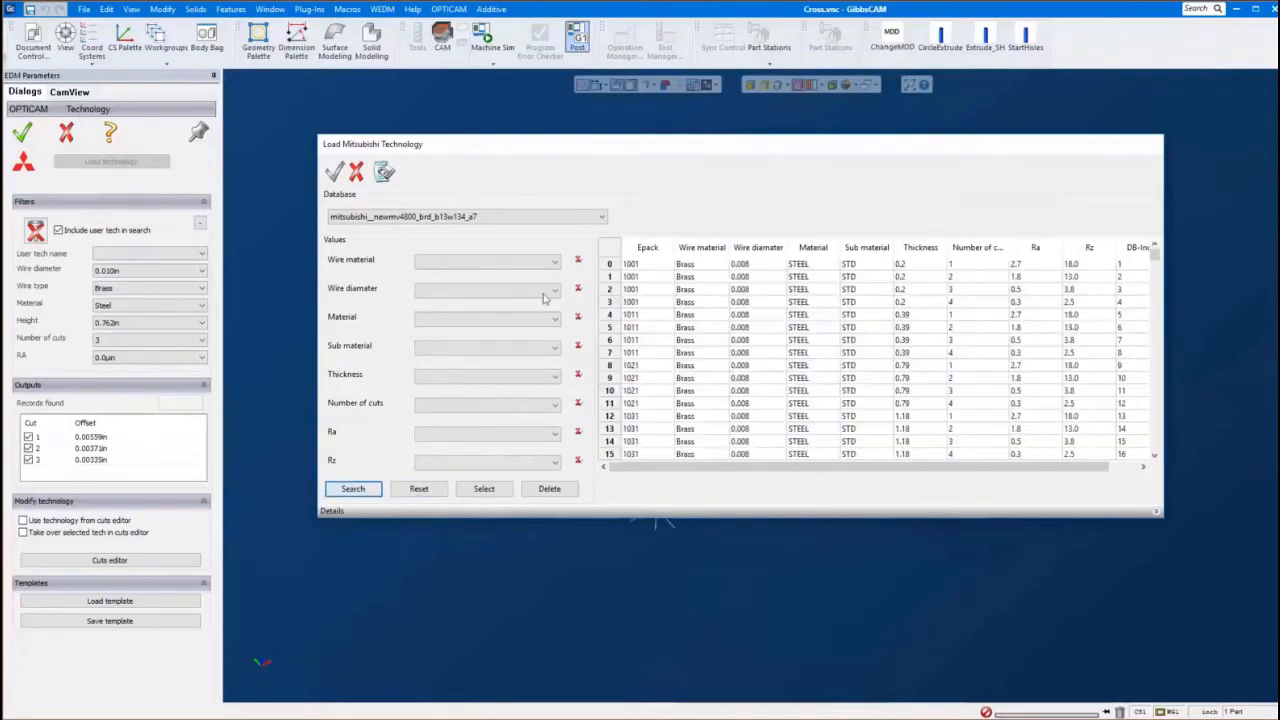
drag(1156, 257, 1138, 463)
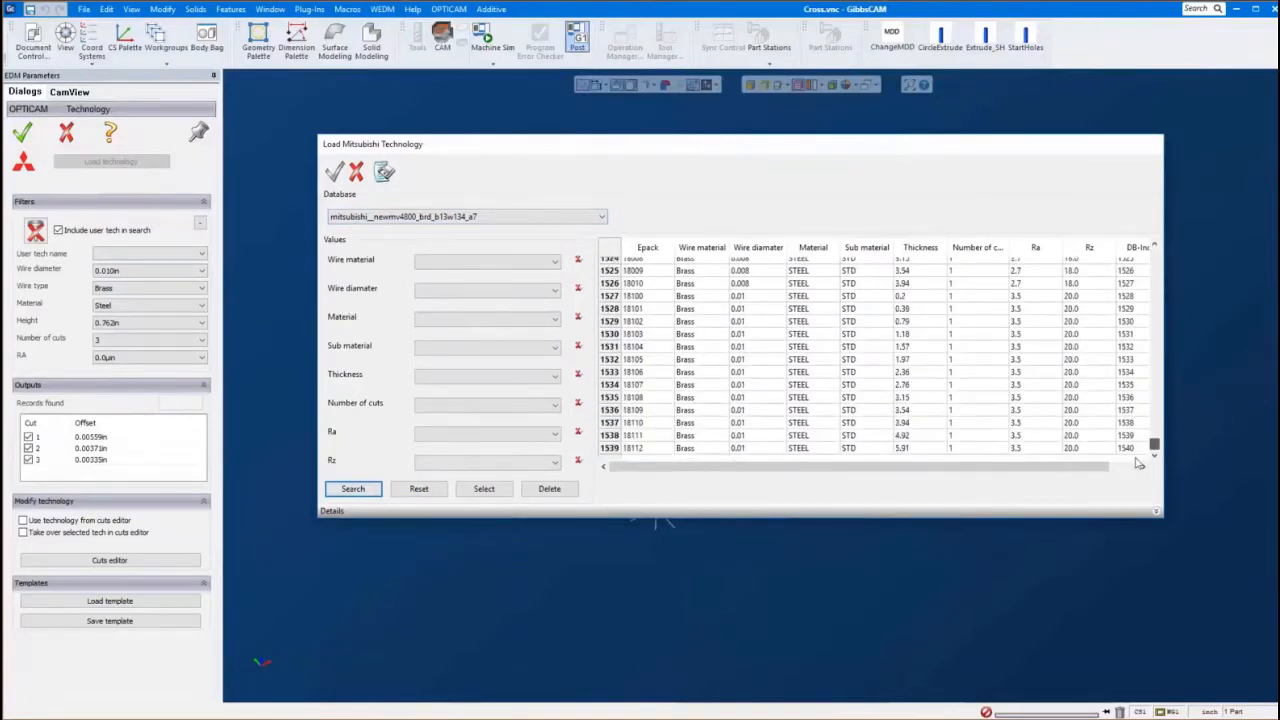
drag(1154, 443, 1155, 254)
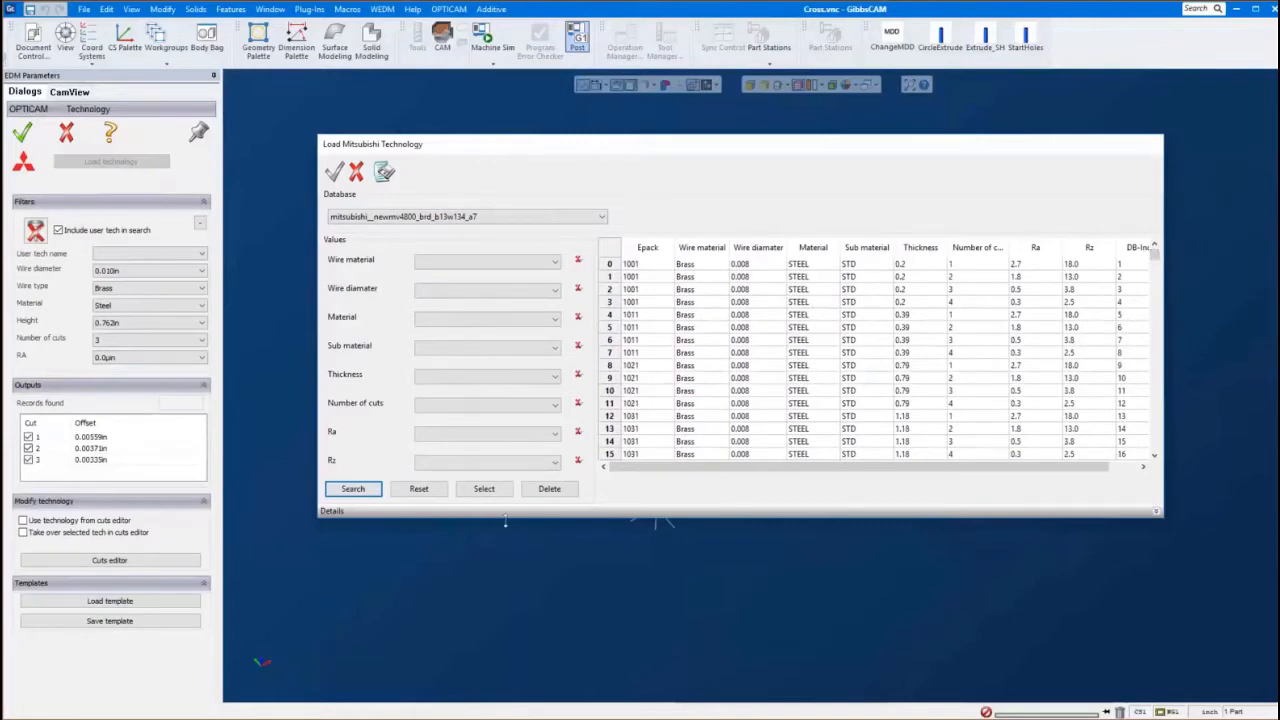
Search the technology database for Brass wire, wire diameter 0.01, material STEEL, thickness 1.18 and 3 cuts
click(416, 489)
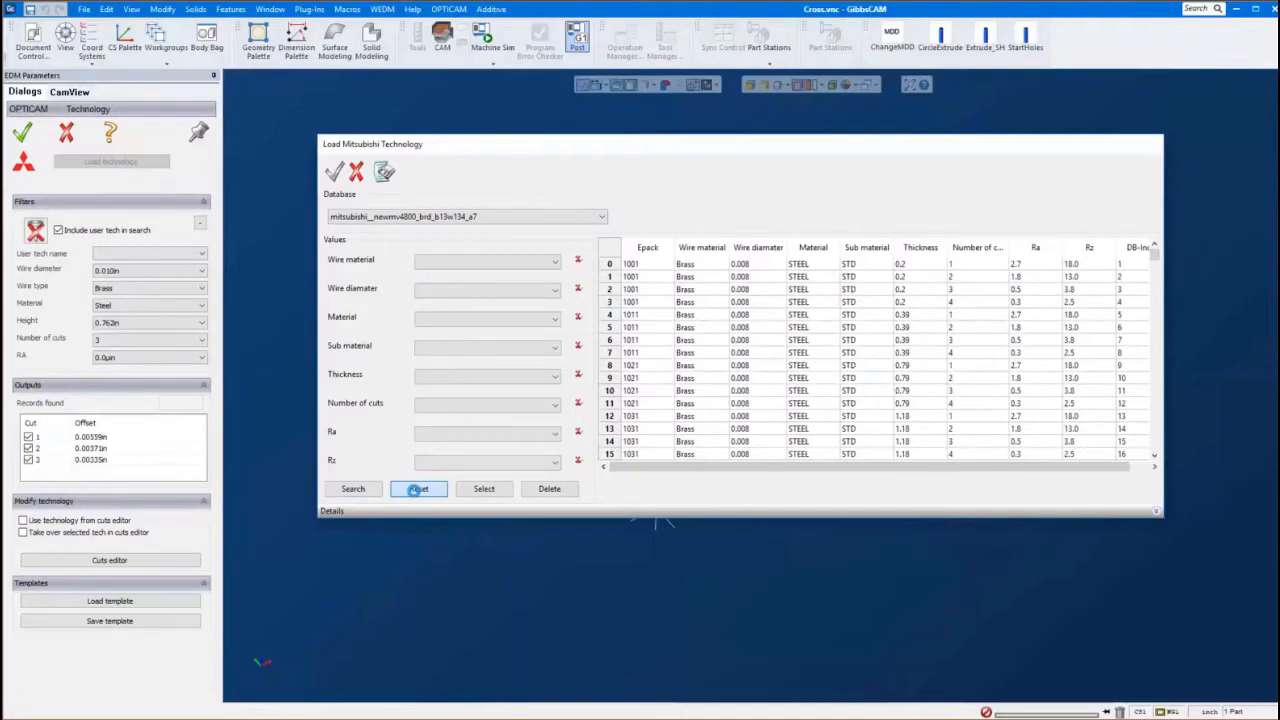
click(552, 263)
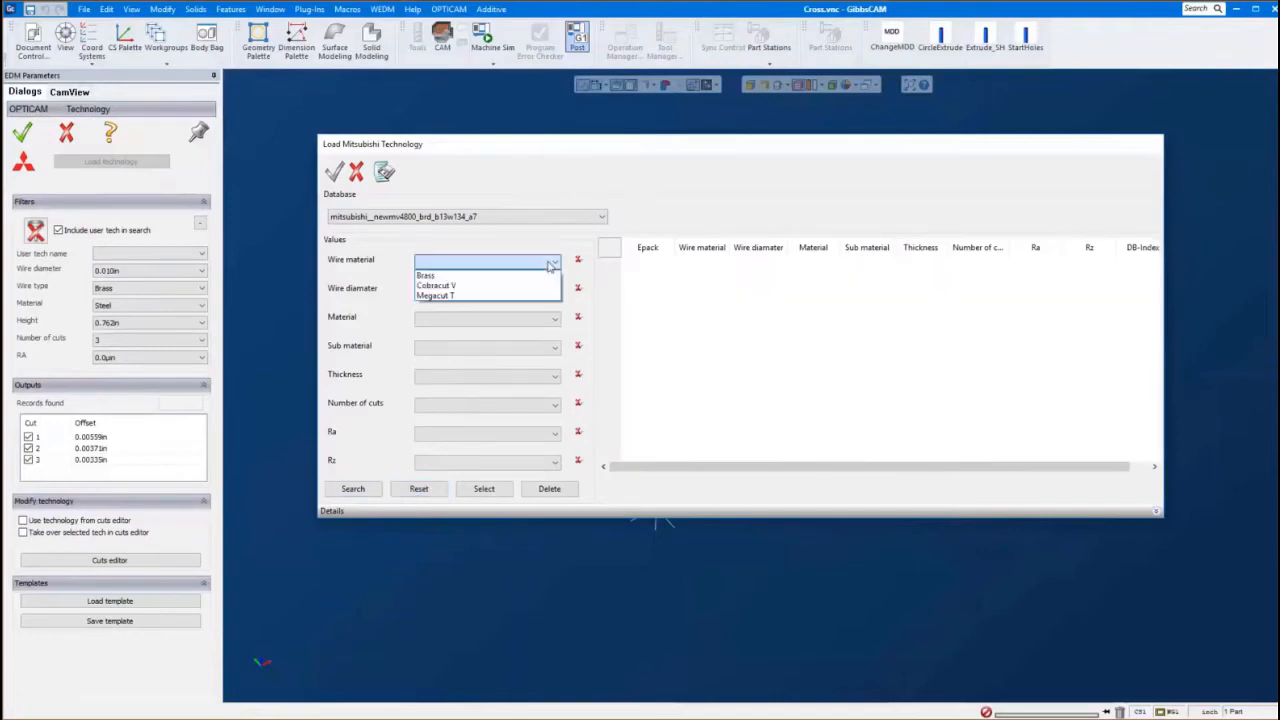
click(538, 276)
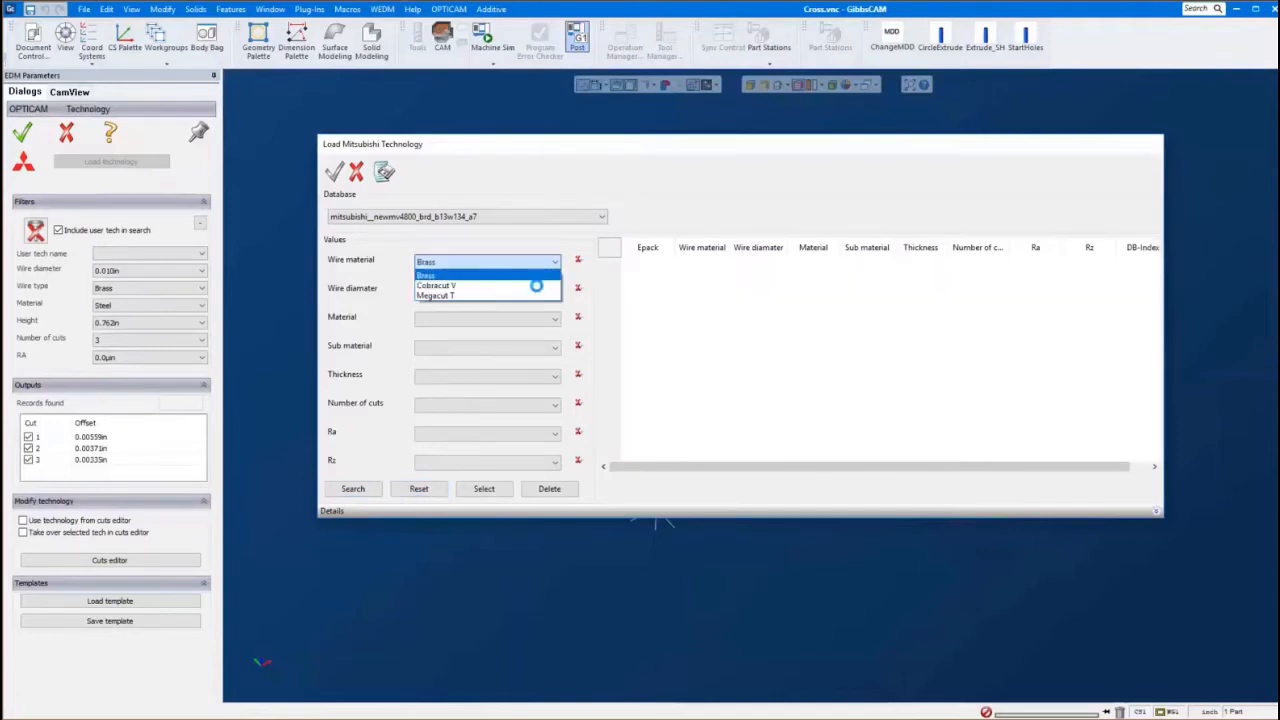
click(486, 290)
click(471, 322)
click(474, 318)
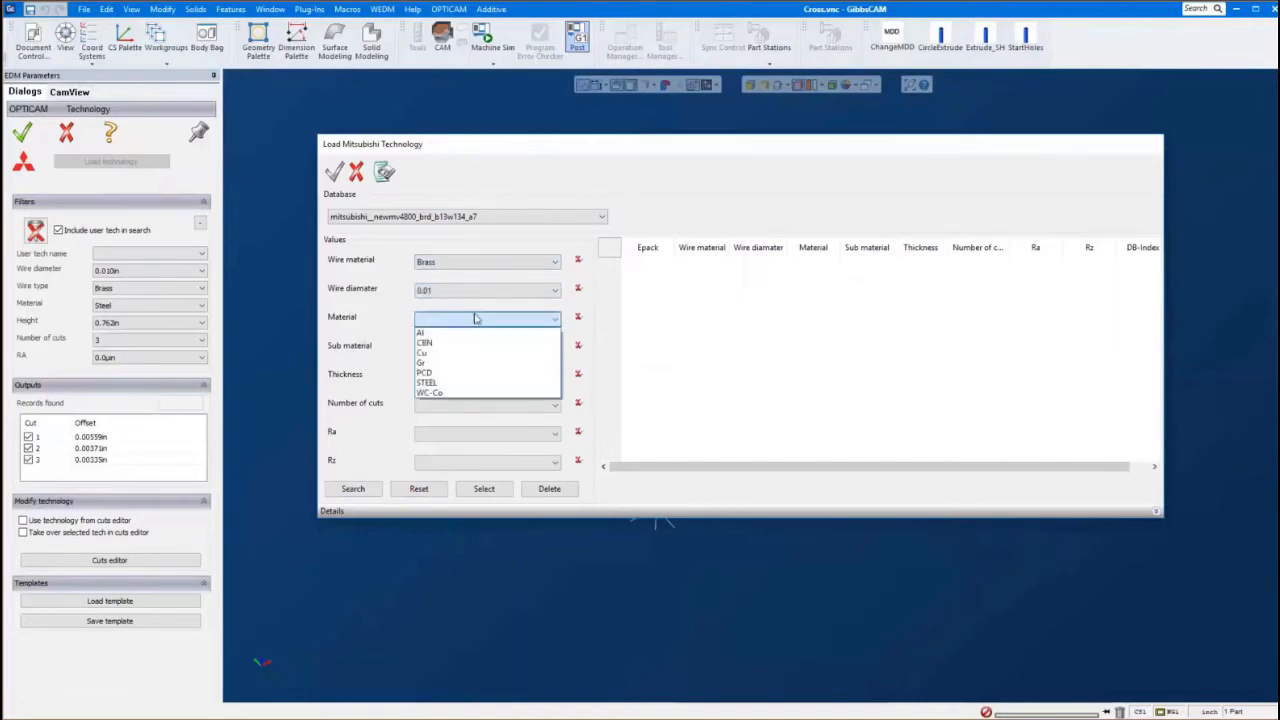
click(452, 383)
click(487, 375)
click(467, 421)
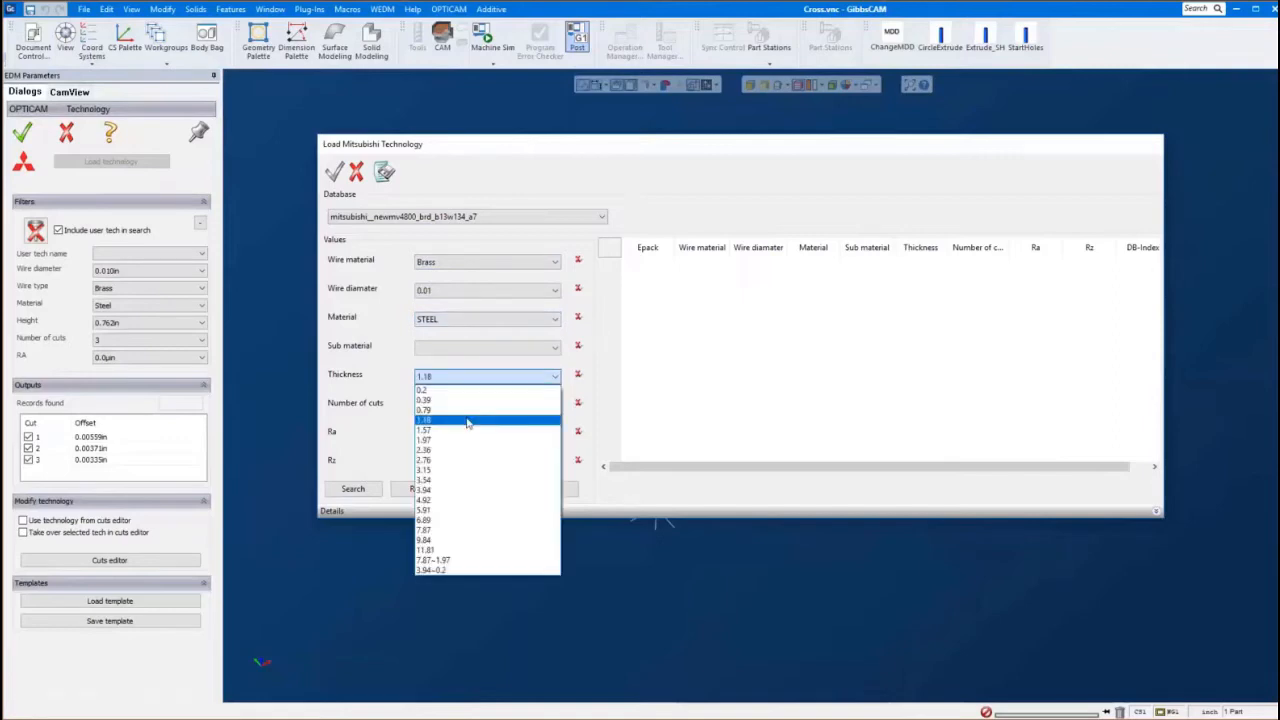
click(477, 412)
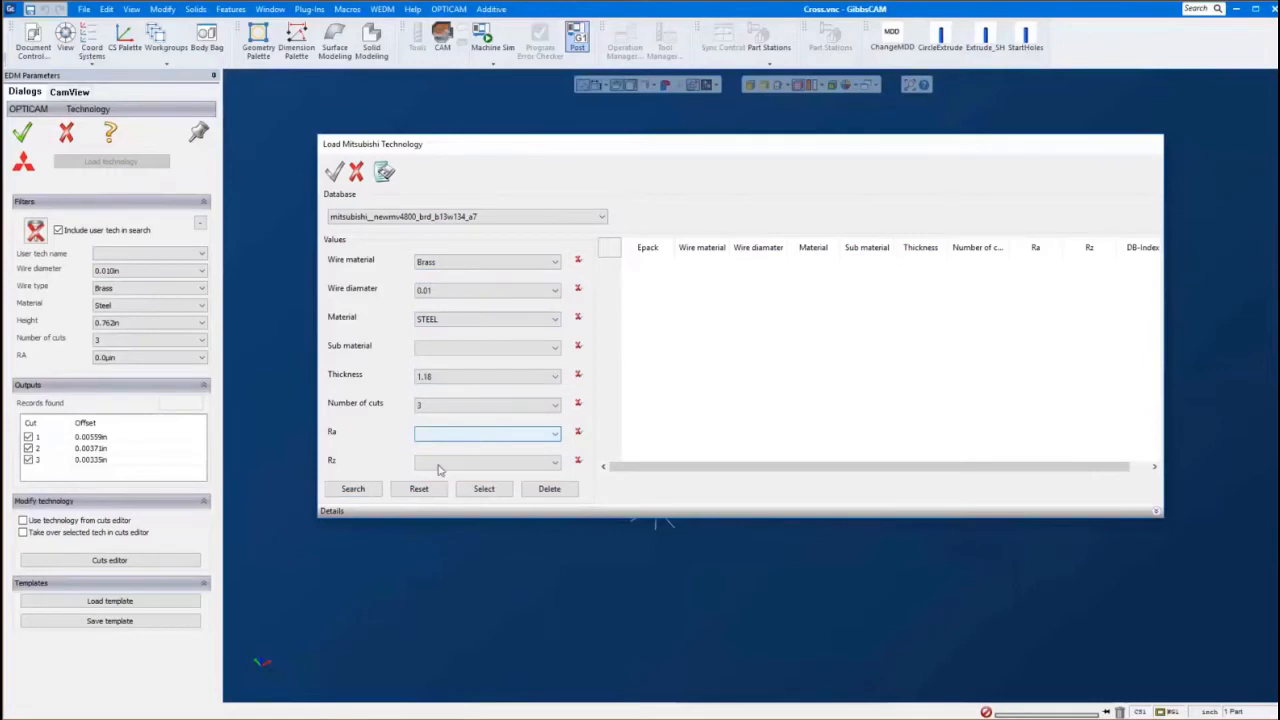
click(364, 494)
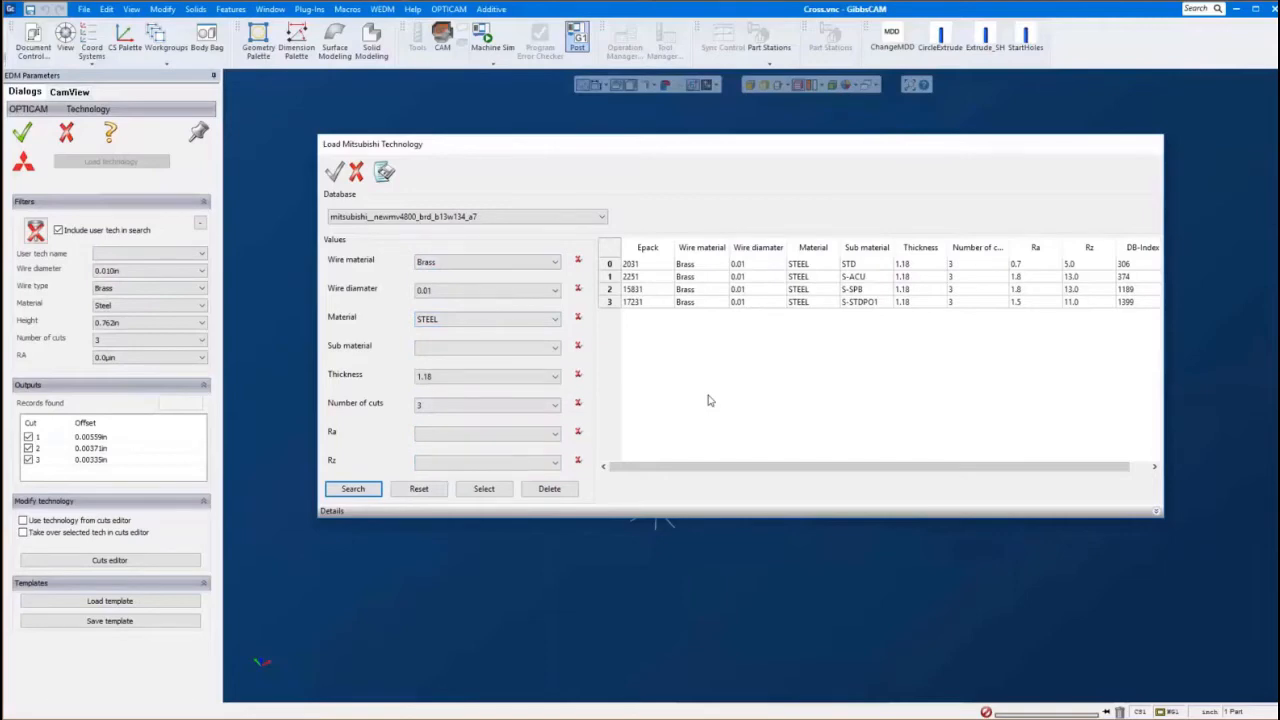
Load the STD sub-material record with Epack 2031, accept its cut information, and apply the technology to the program
double_click(821, 265)
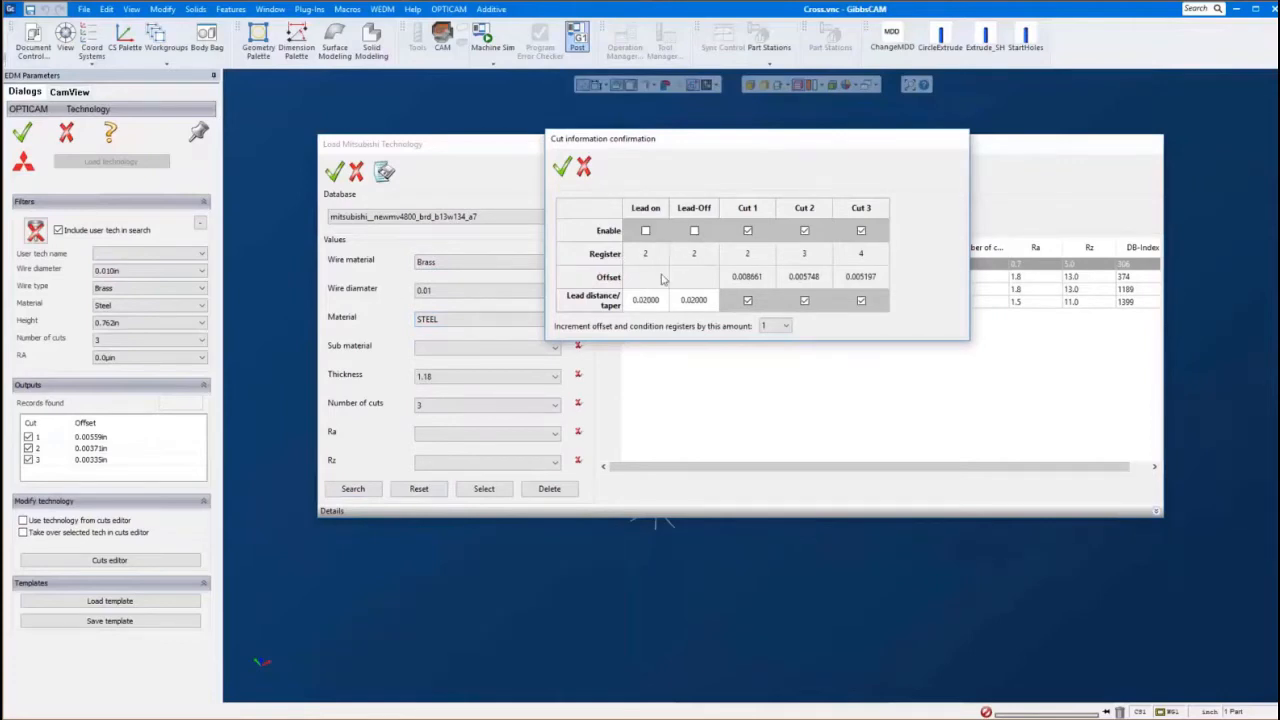
click(561, 170)
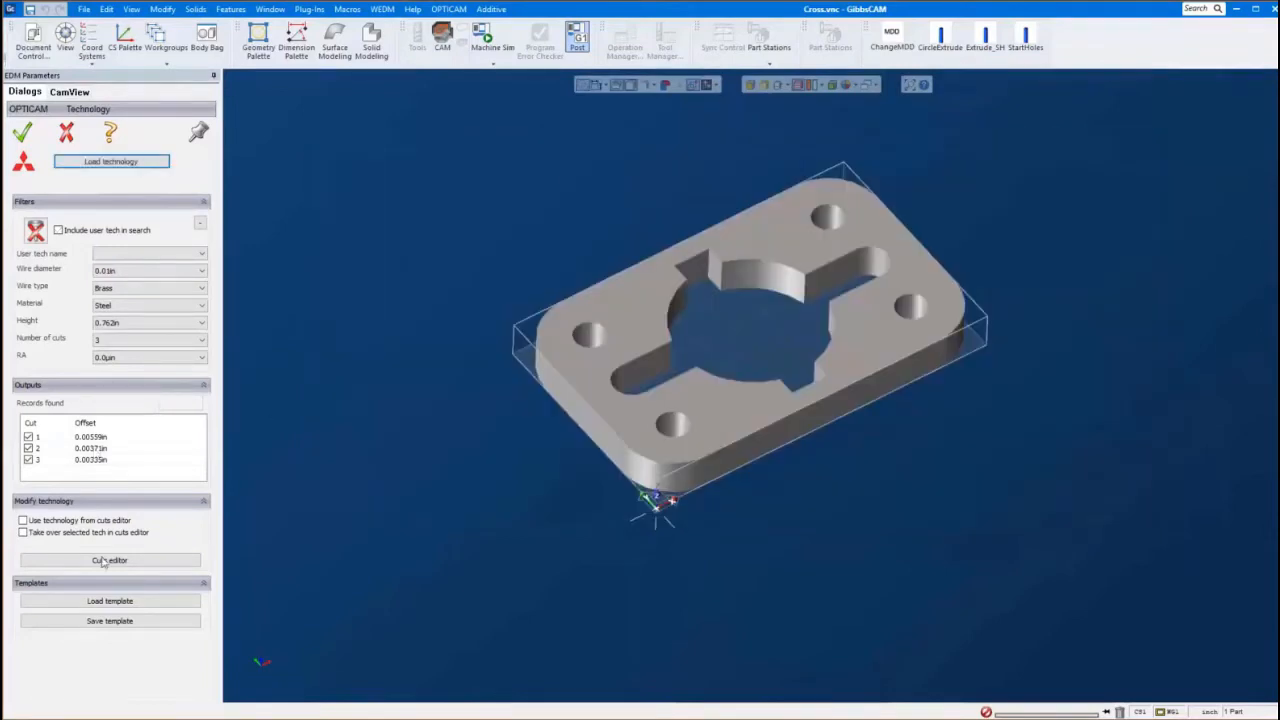
click(22, 136)
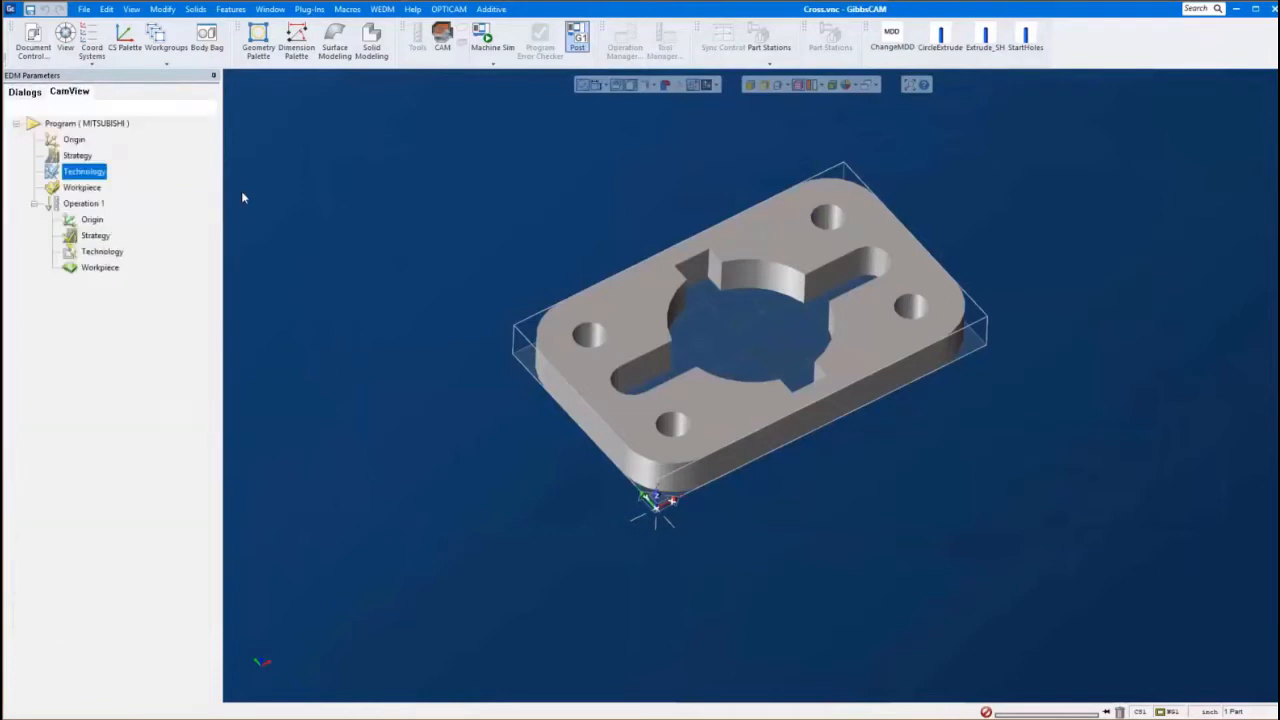
Review the program's workpiece settings for the box around solids and its extra stock, and leave them without applying changes
click(82, 188)
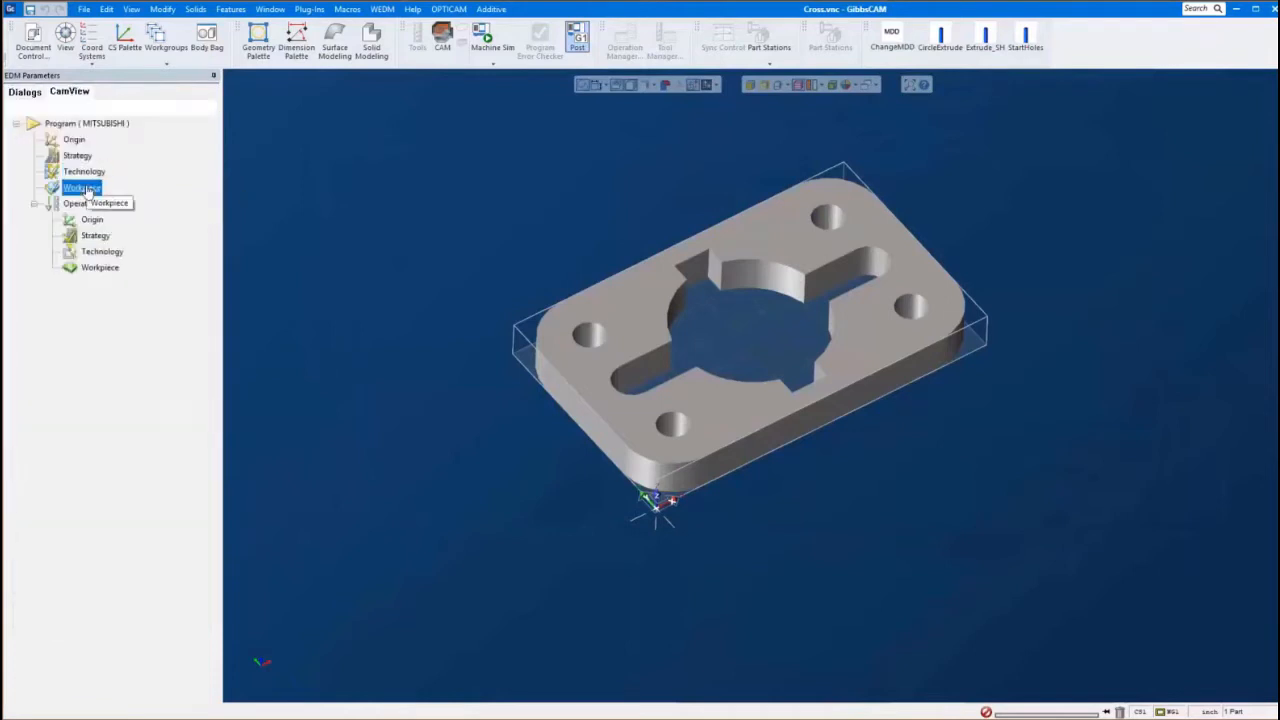
double_click(82, 188)
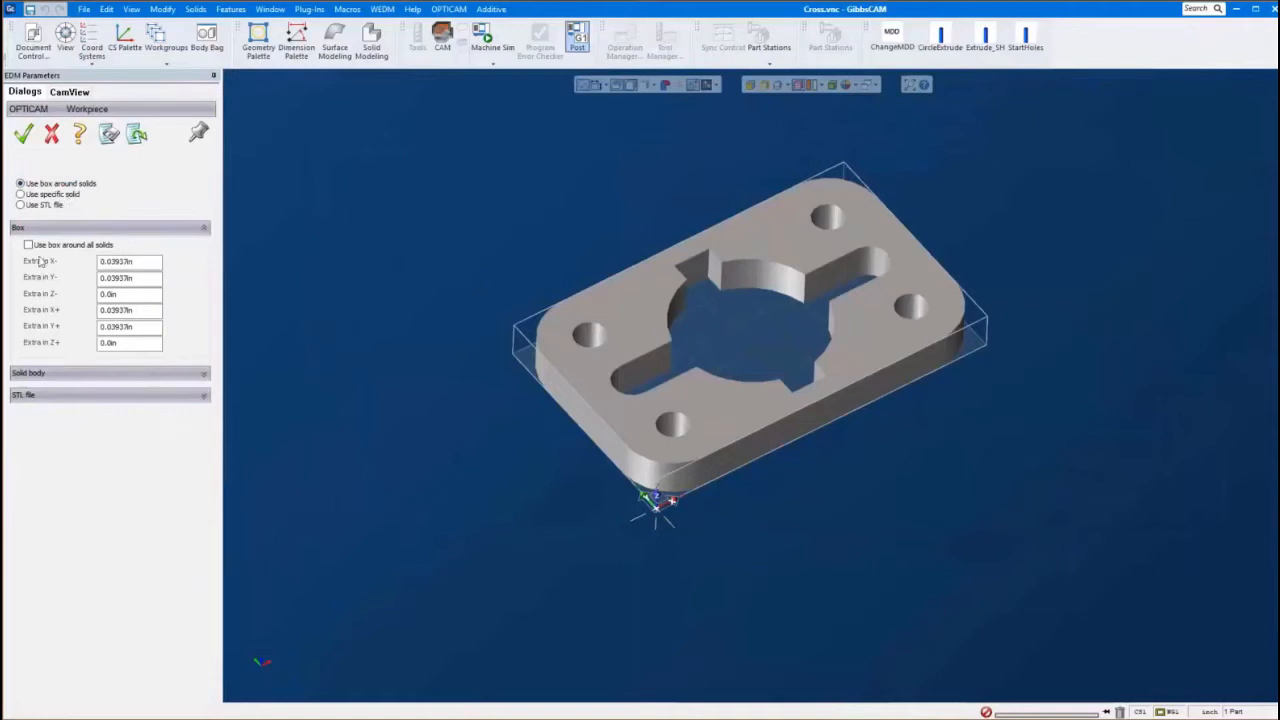
click(55, 137)
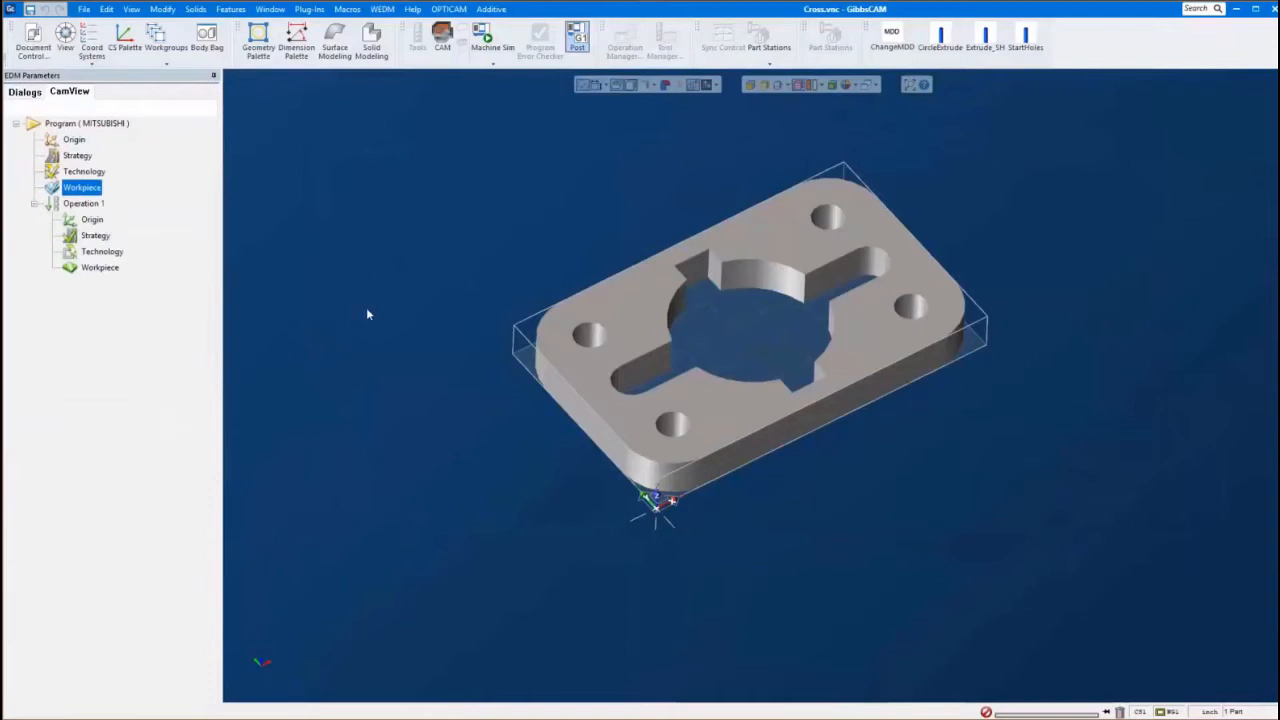
Start manual feature recognition for Operation 1 using the selected face for lead on, and pick the wall of the central opening's rear notch
click(83, 204)
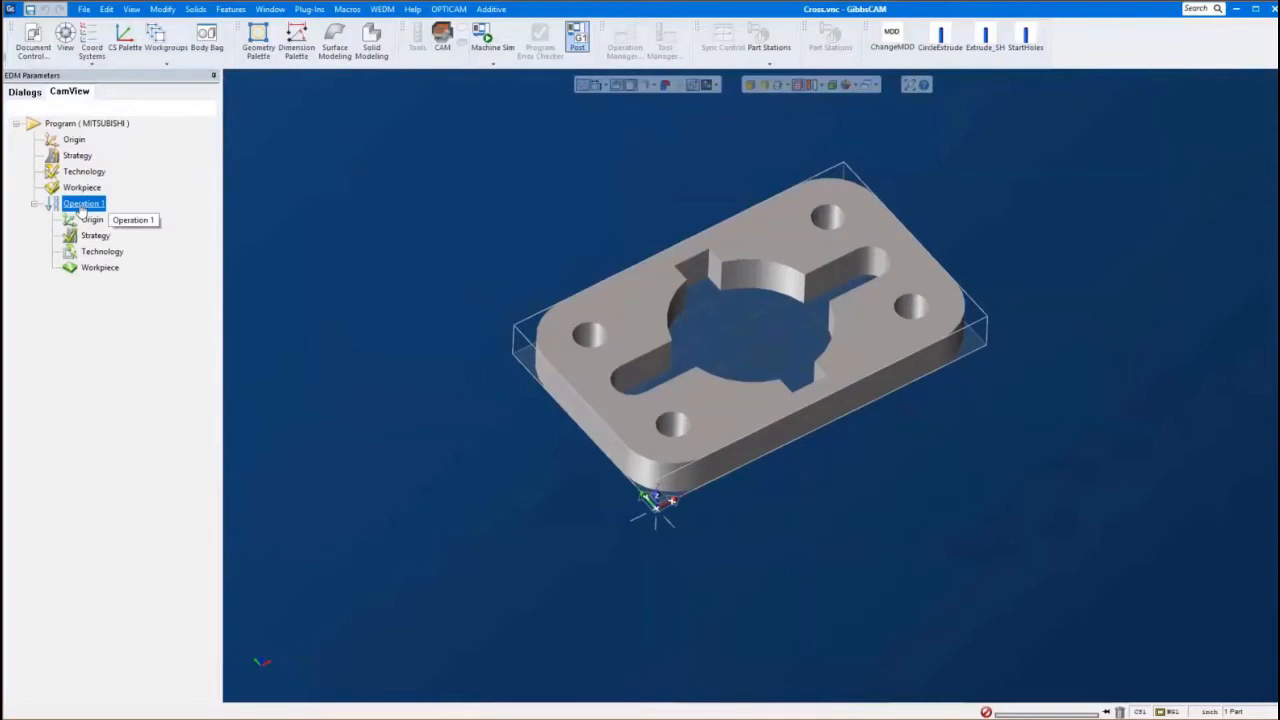
right_click(95, 207)
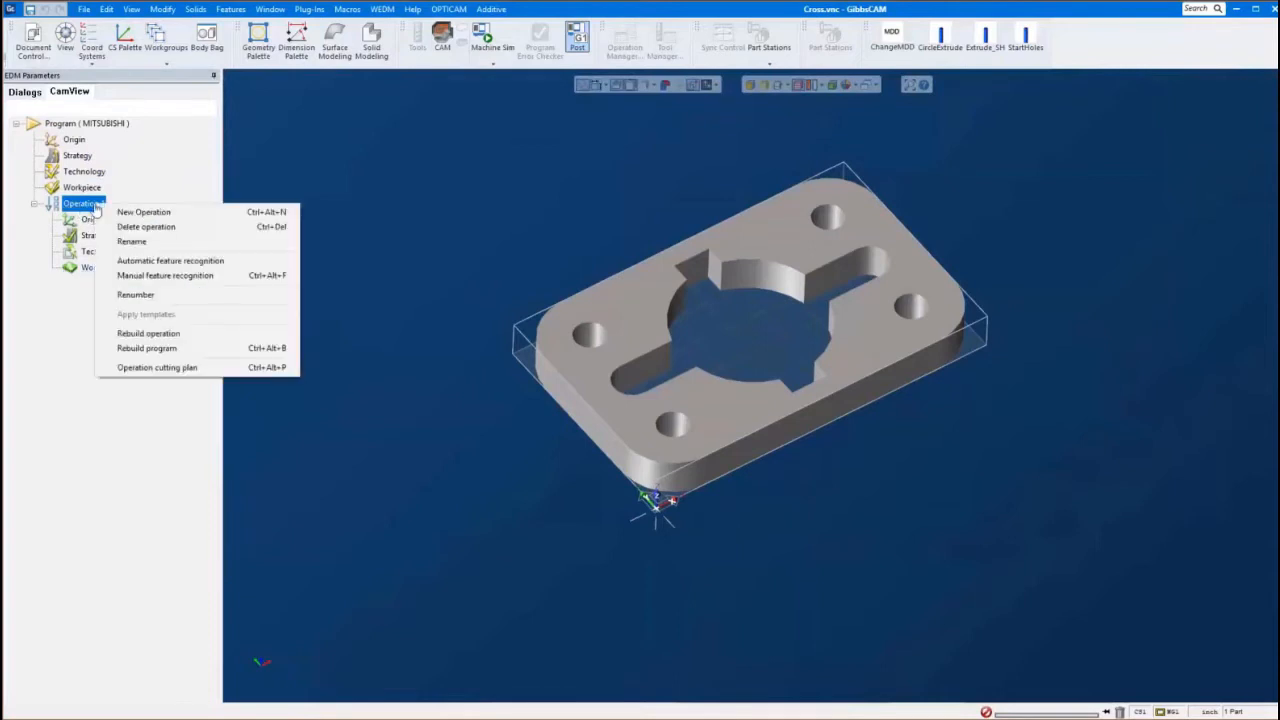
click(204, 284)
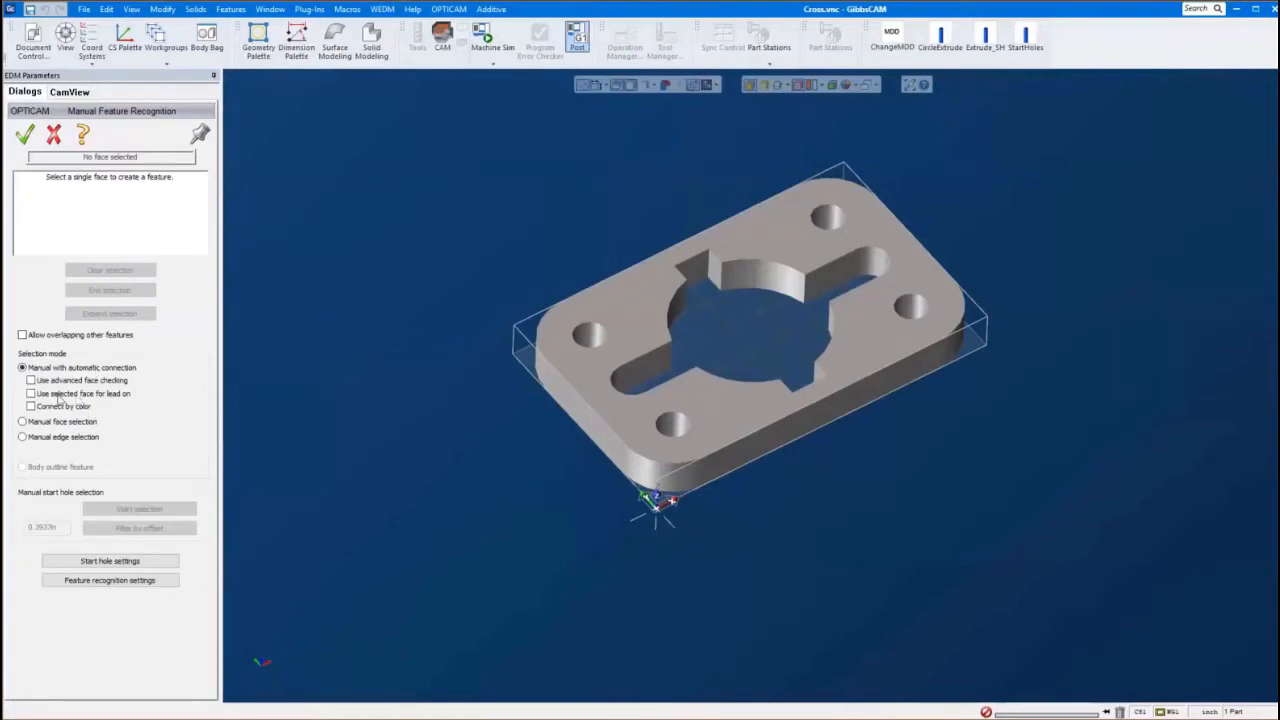
click(32, 395)
scroll(752, 268, up, 3)
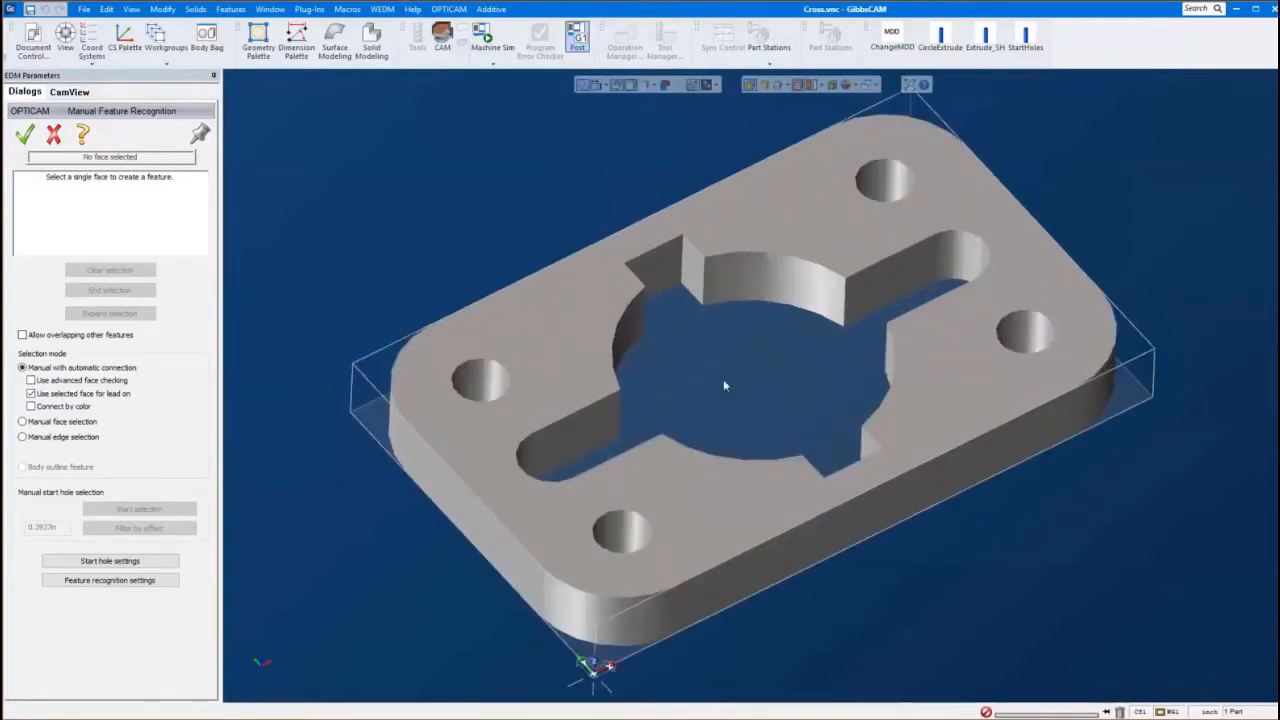
click(660, 268)
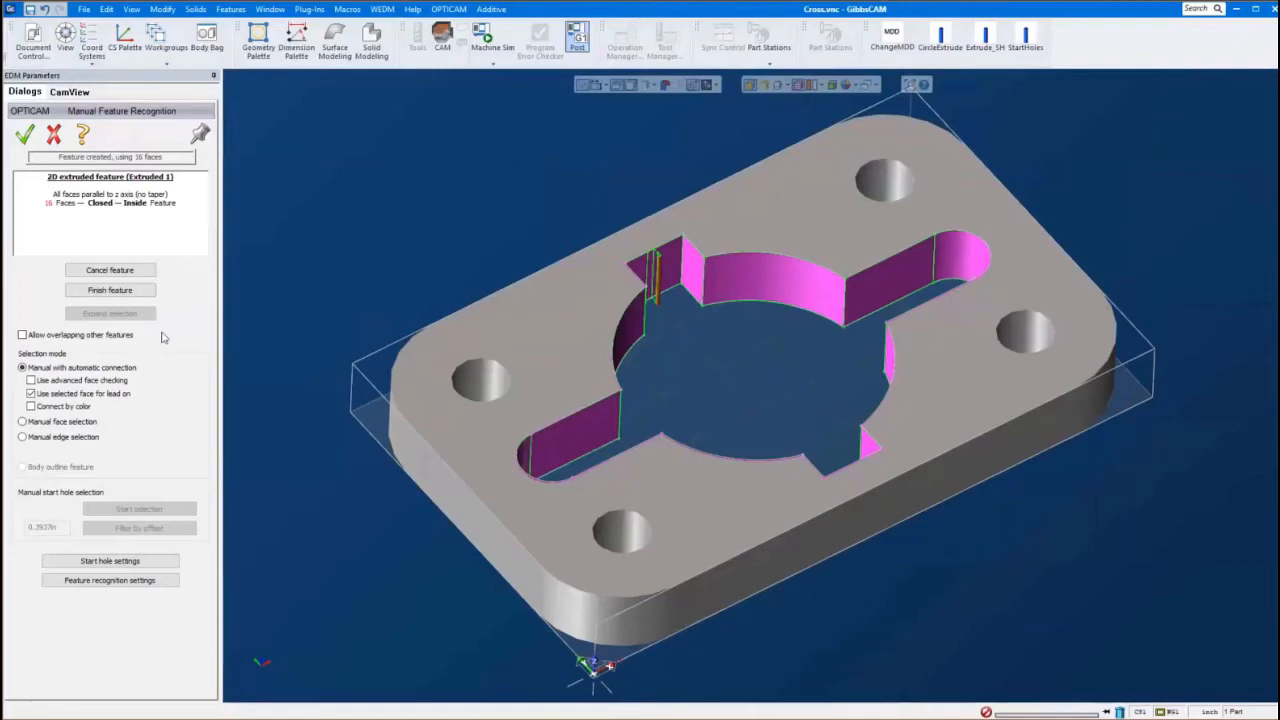
Inspect the recognized contour and lead-on at the notch, finish the feature and accept the manual feature recognition
click(110, 290)
scroll(534, 505, up, 10)
scroll(604, 437, up, 8)
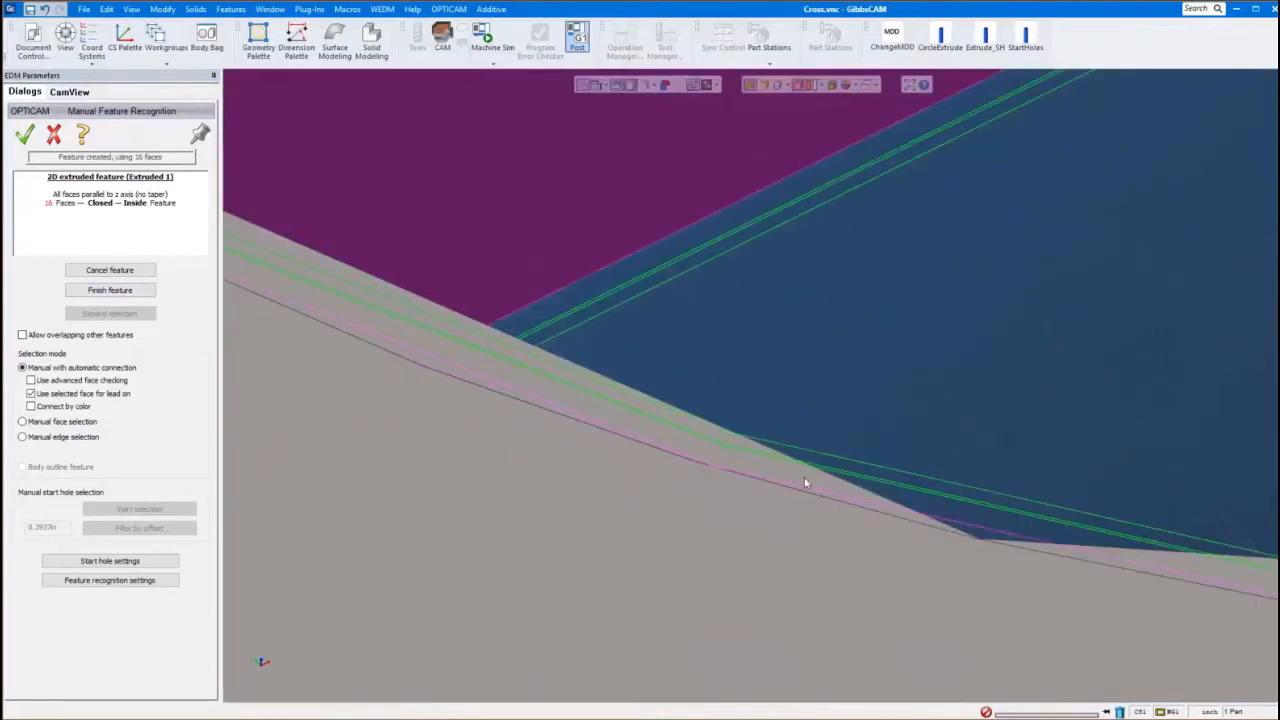
scroll(805, 483, down, 15)
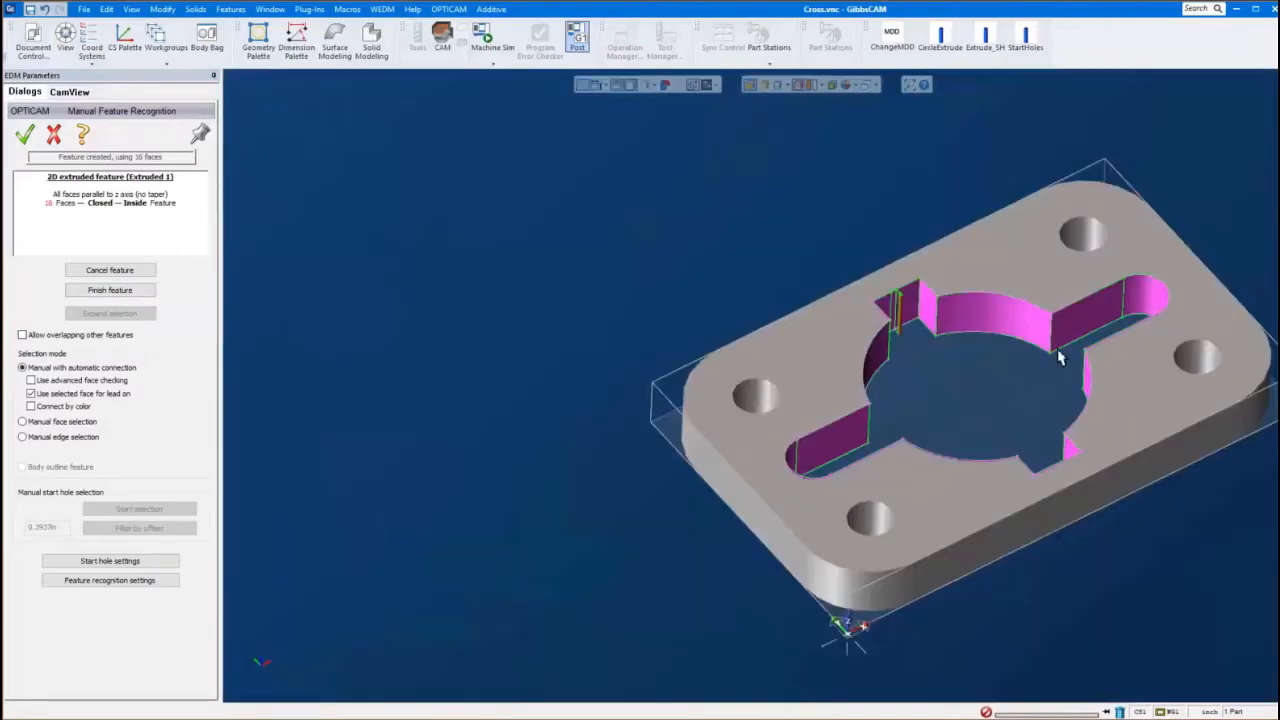
middle_drag(967, 388, 794, 337)
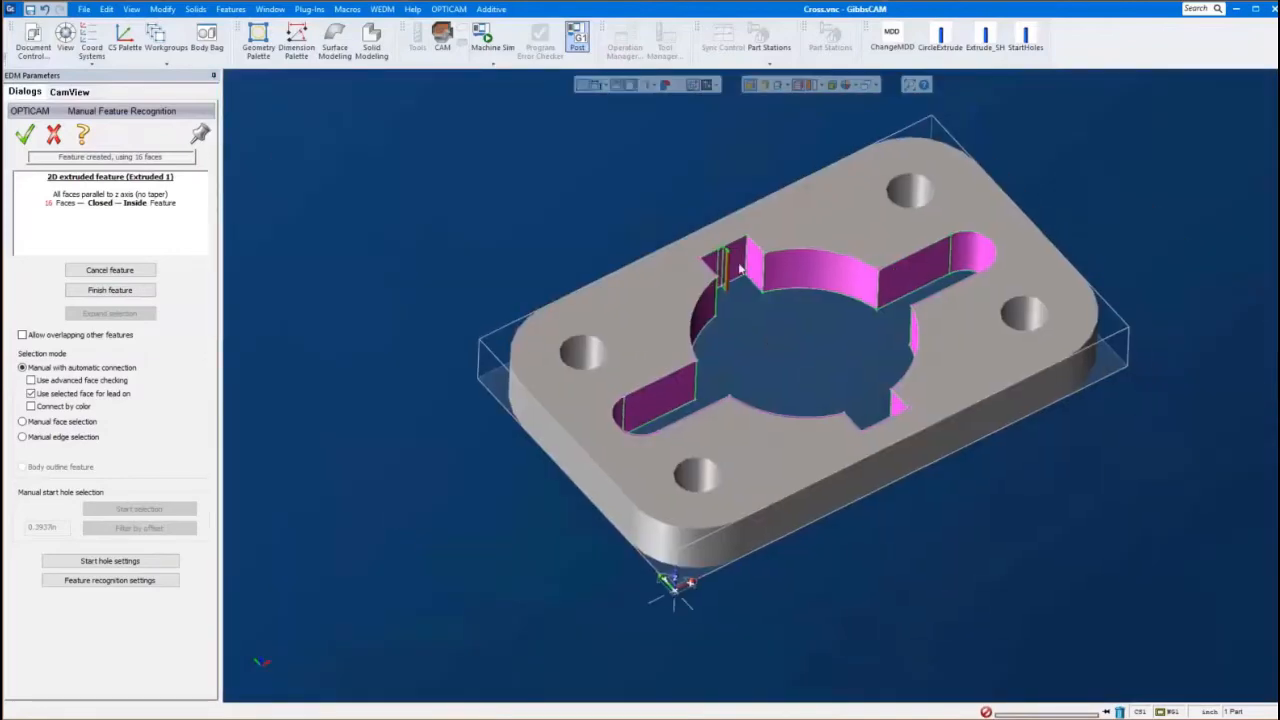
scroll(737, 263, up, 8)
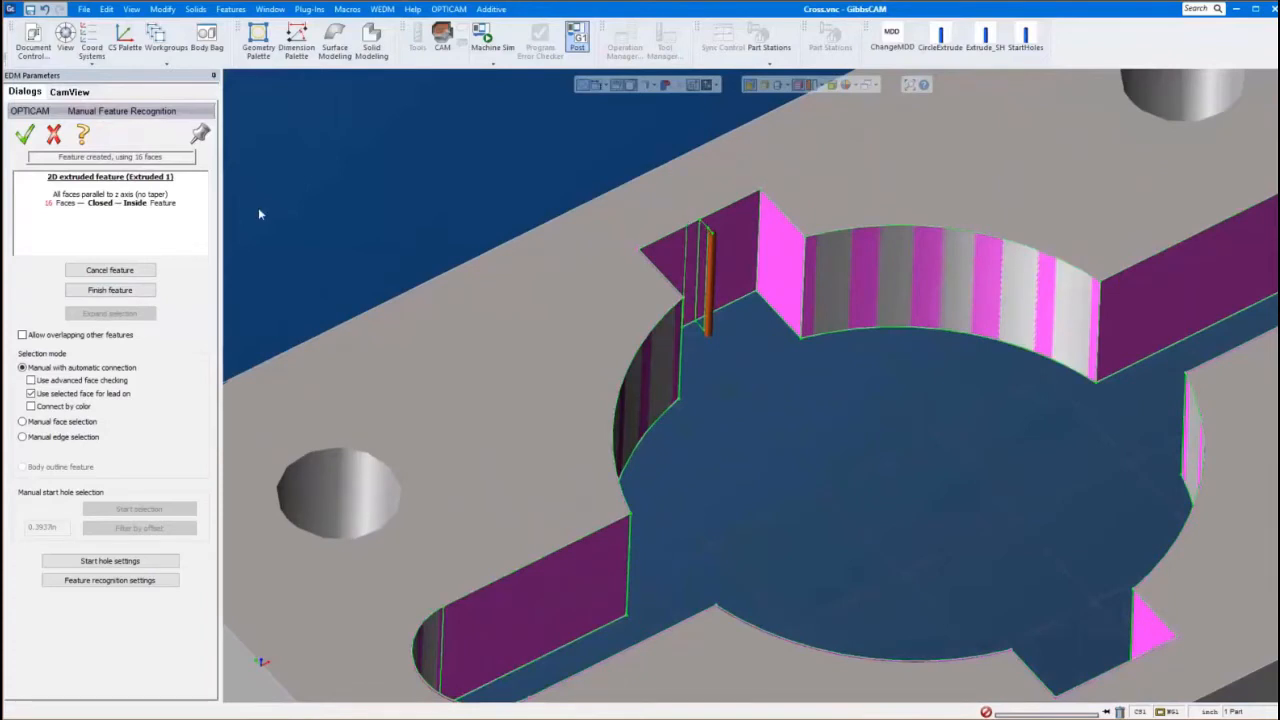
click(110, 291)
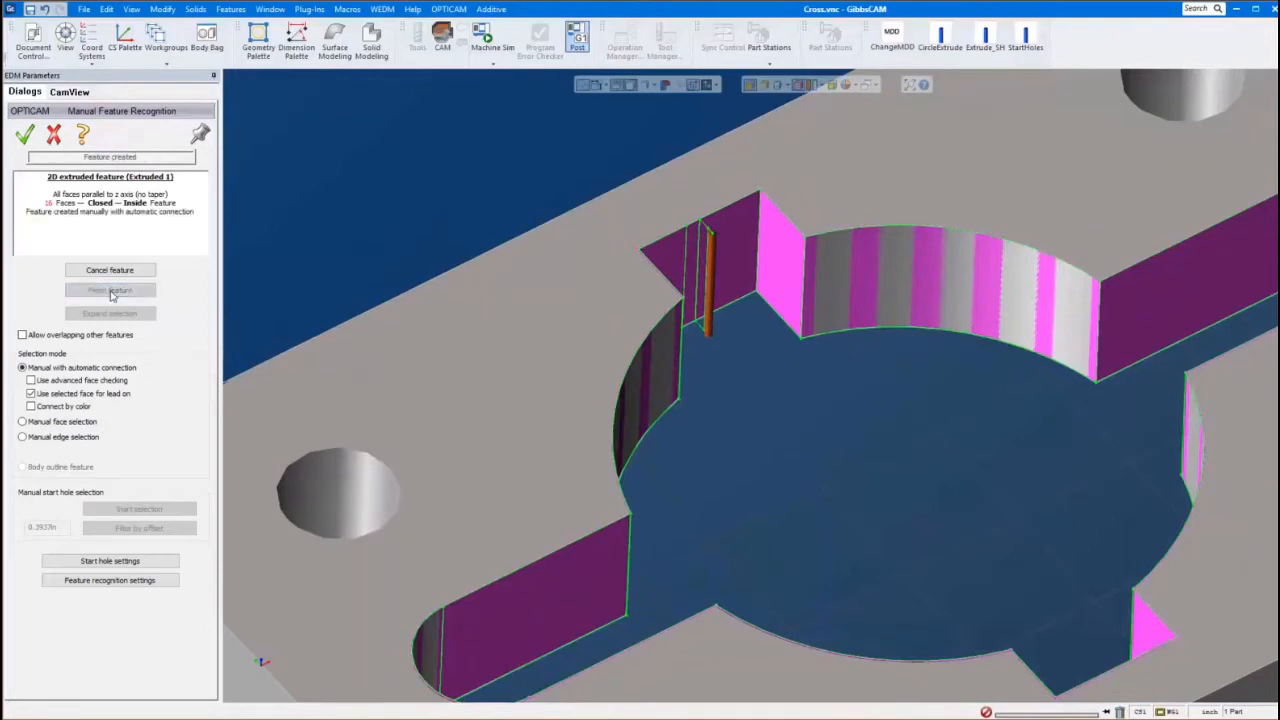
scroll(720, 380, down, 3)
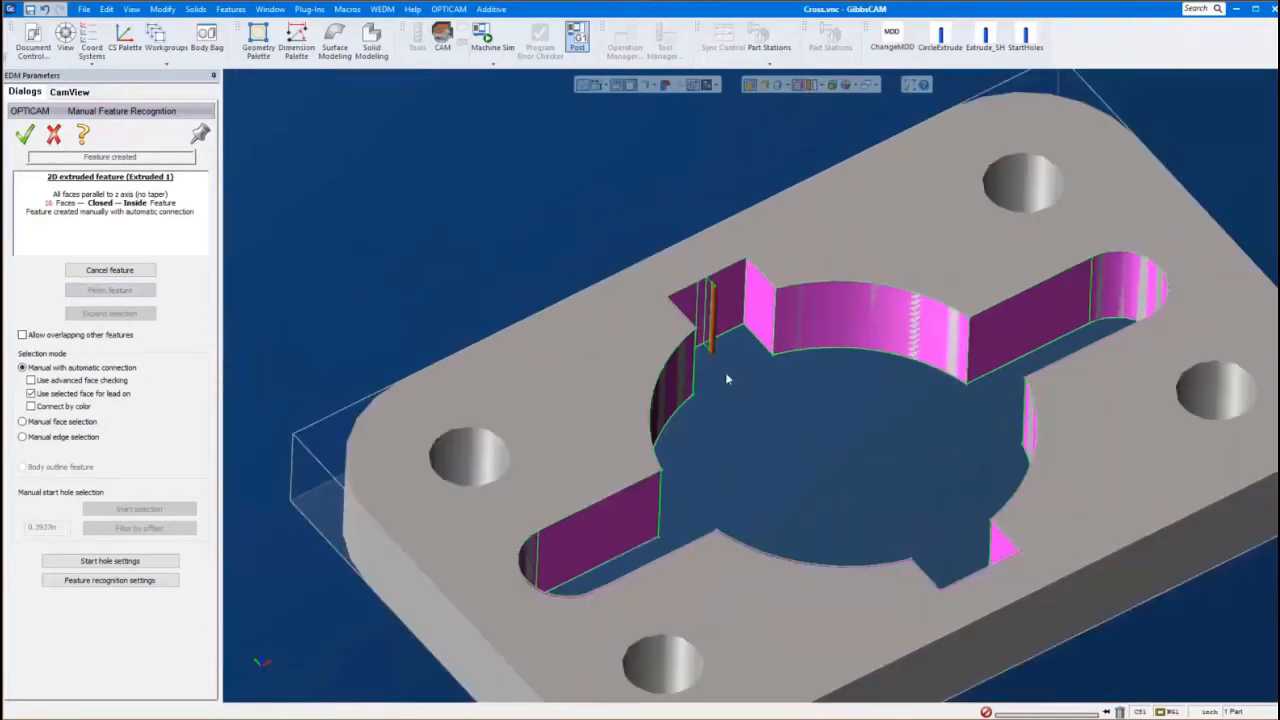
click(25, 136)
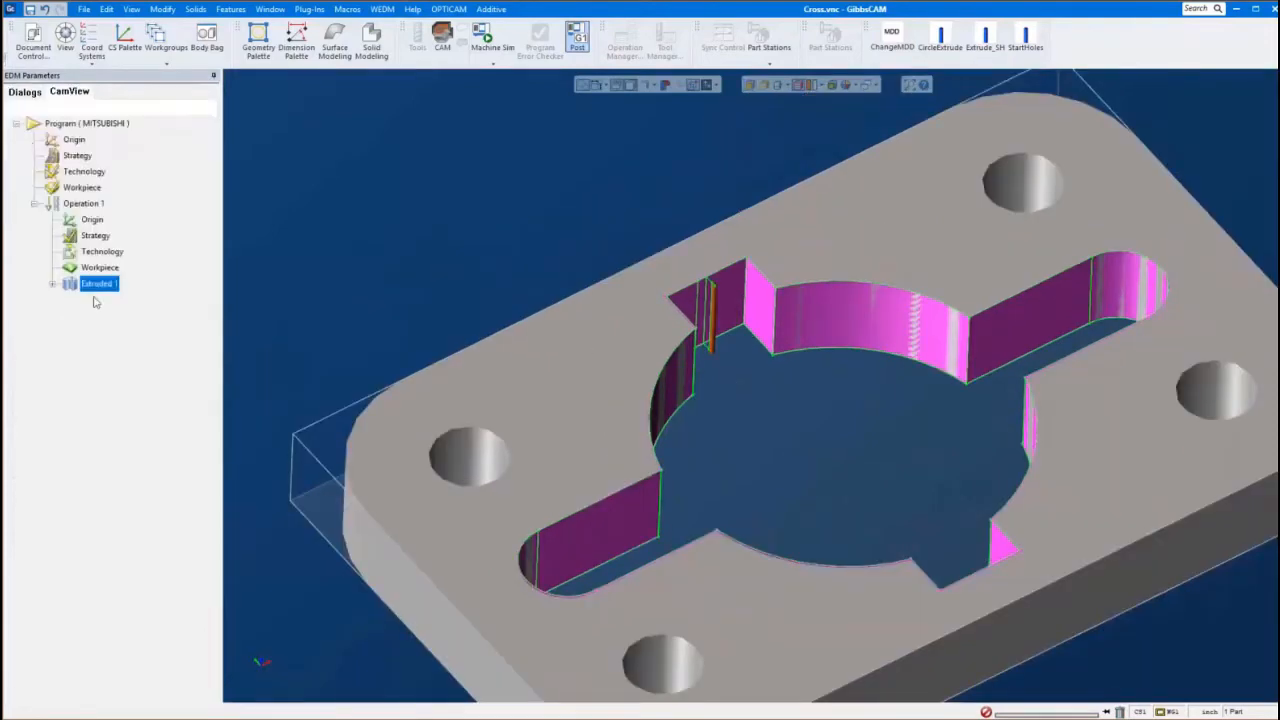
Run the graphic simulation of the Extruded 1 feature without stopping at M01 and at increased speed, then close the simulation
mouse_move(88, 290)
right_click(93, 285)
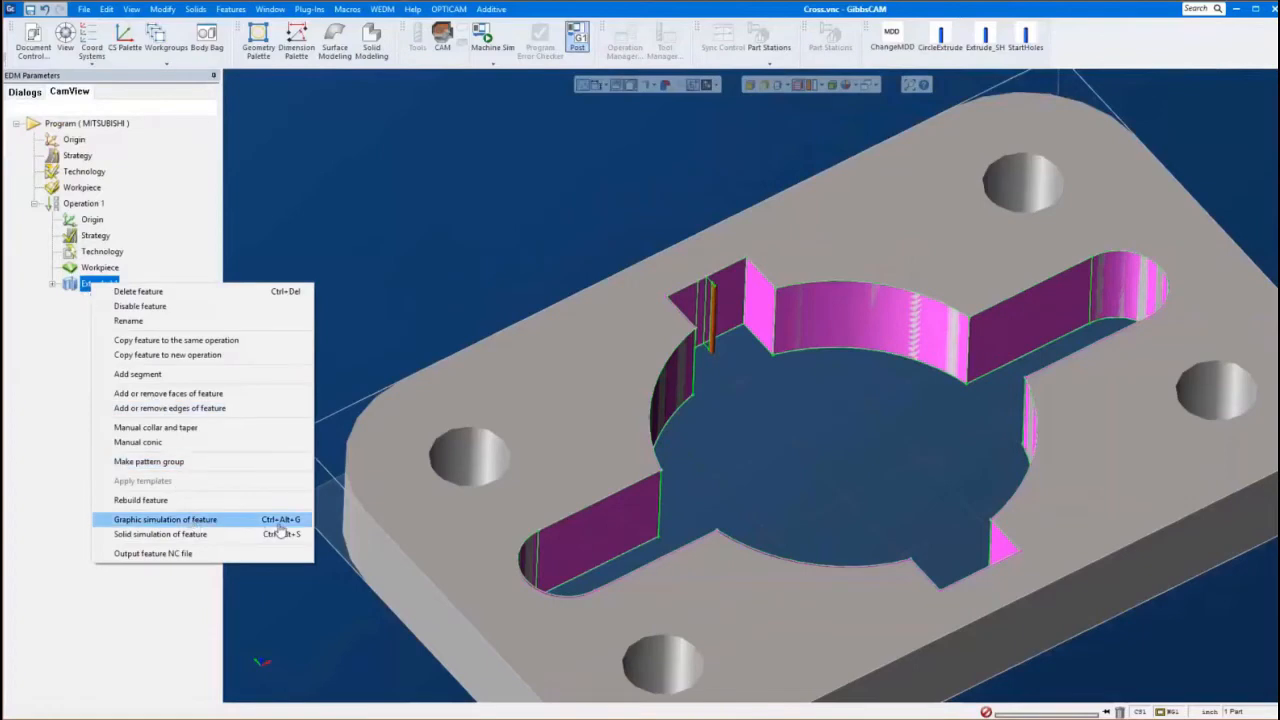
click(194, 520)
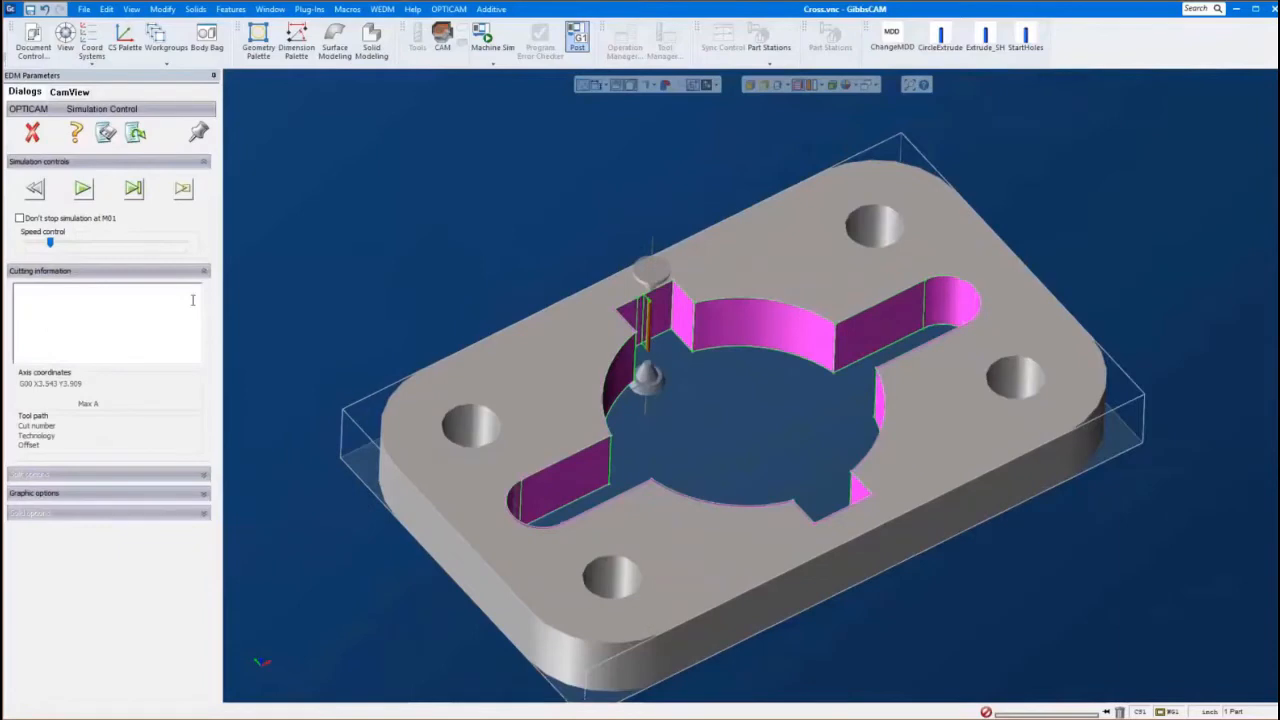
click(84, 189)
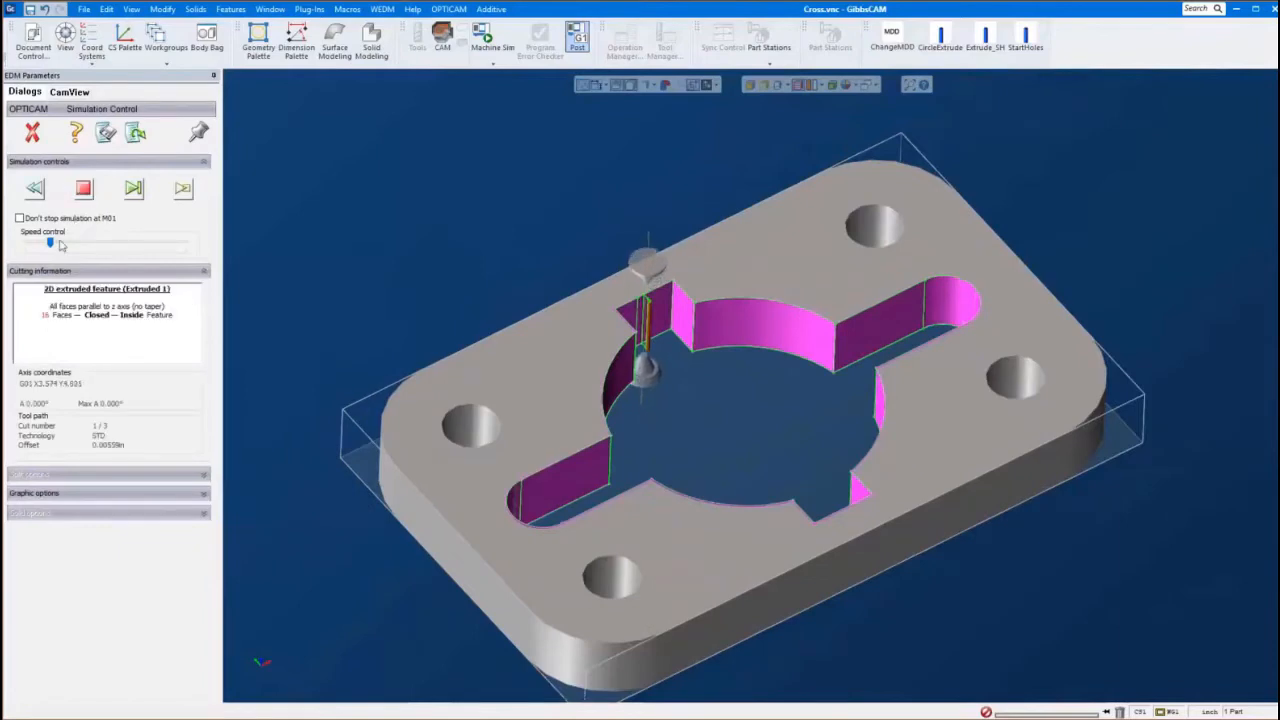
drag(50, 242, 77, 243)
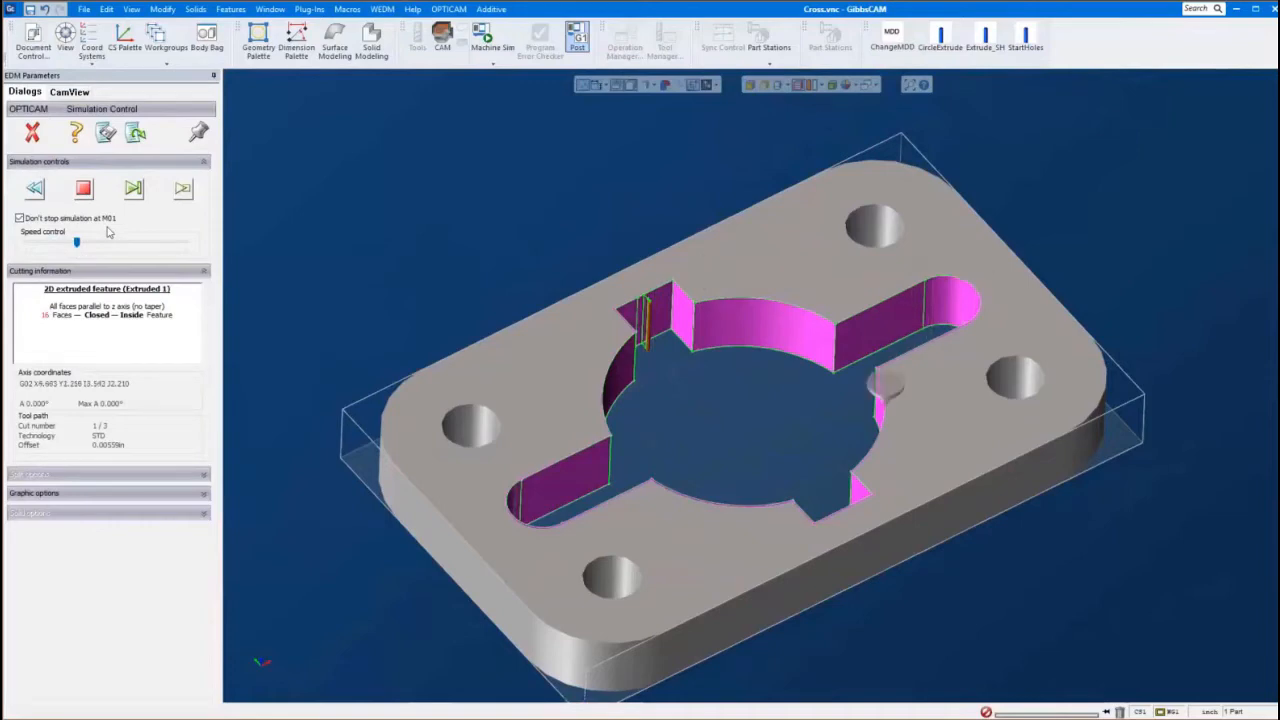
drag(79, 242, 91, 243)
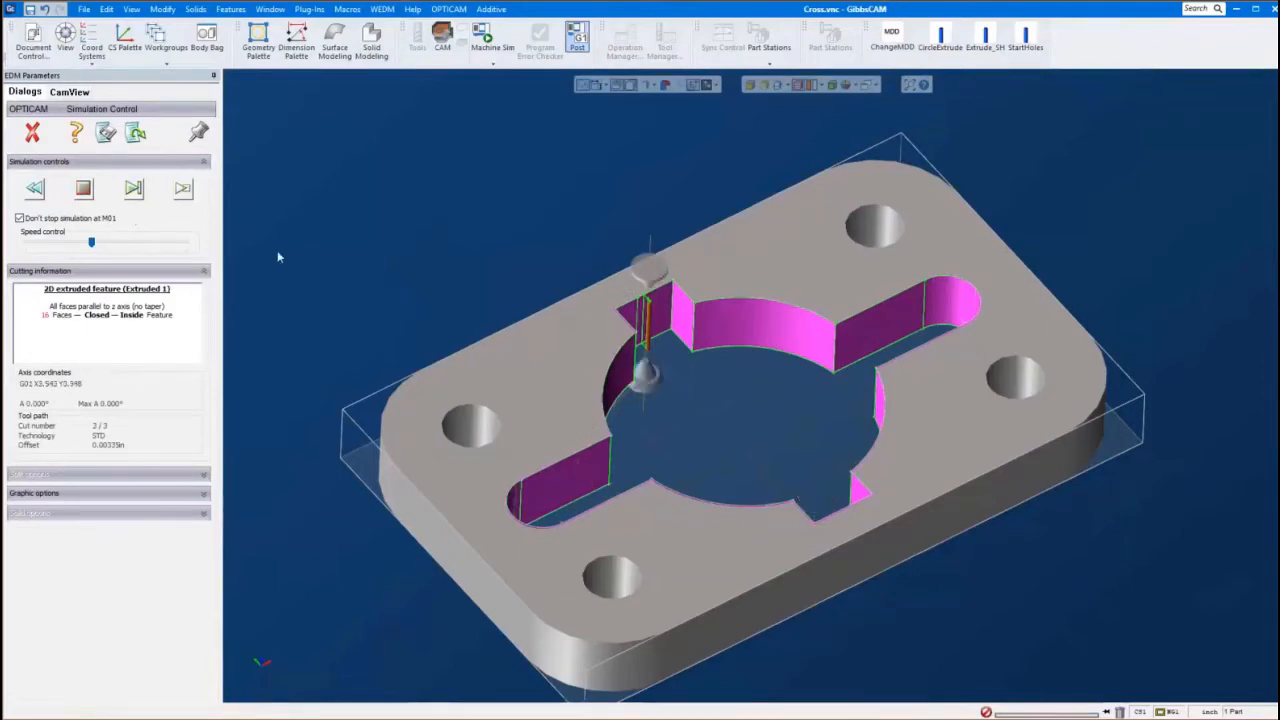
click(32, 133)
Output the NC file of the Extruded 1 feature under the name Cross, overwriting the existing file
click(95, 285)
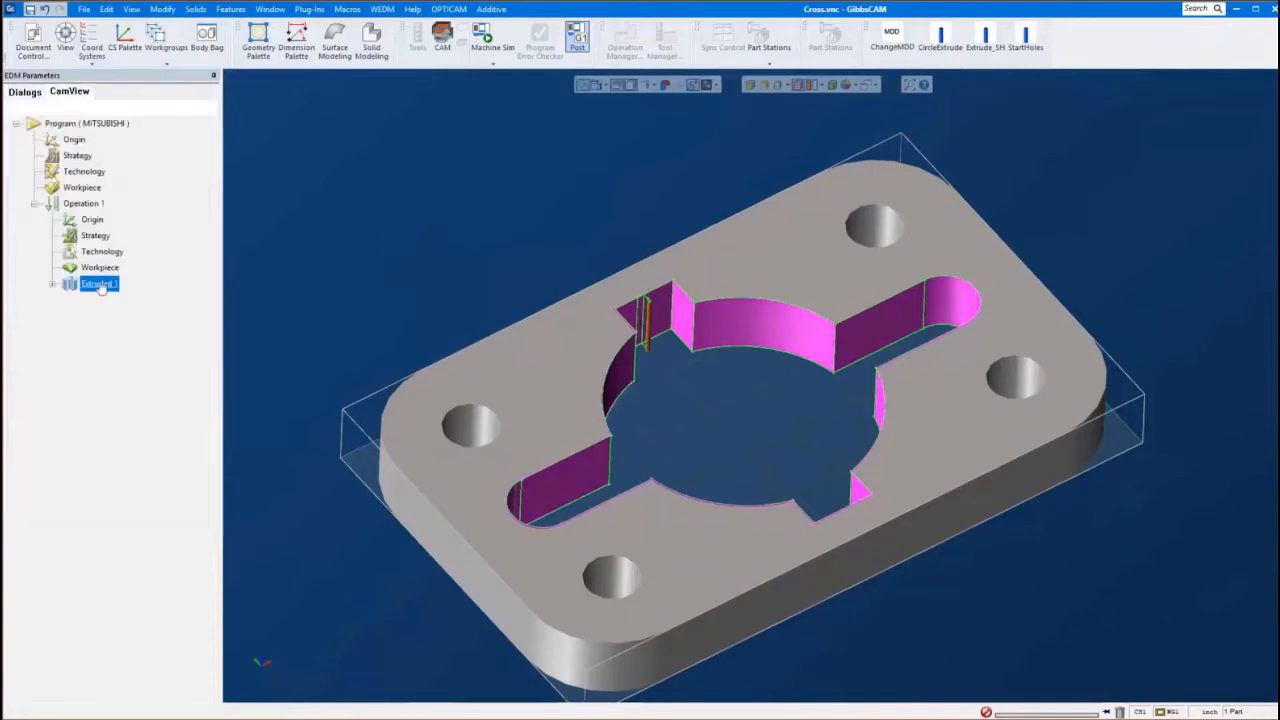
right_click(98, 286)
click(165, 551)
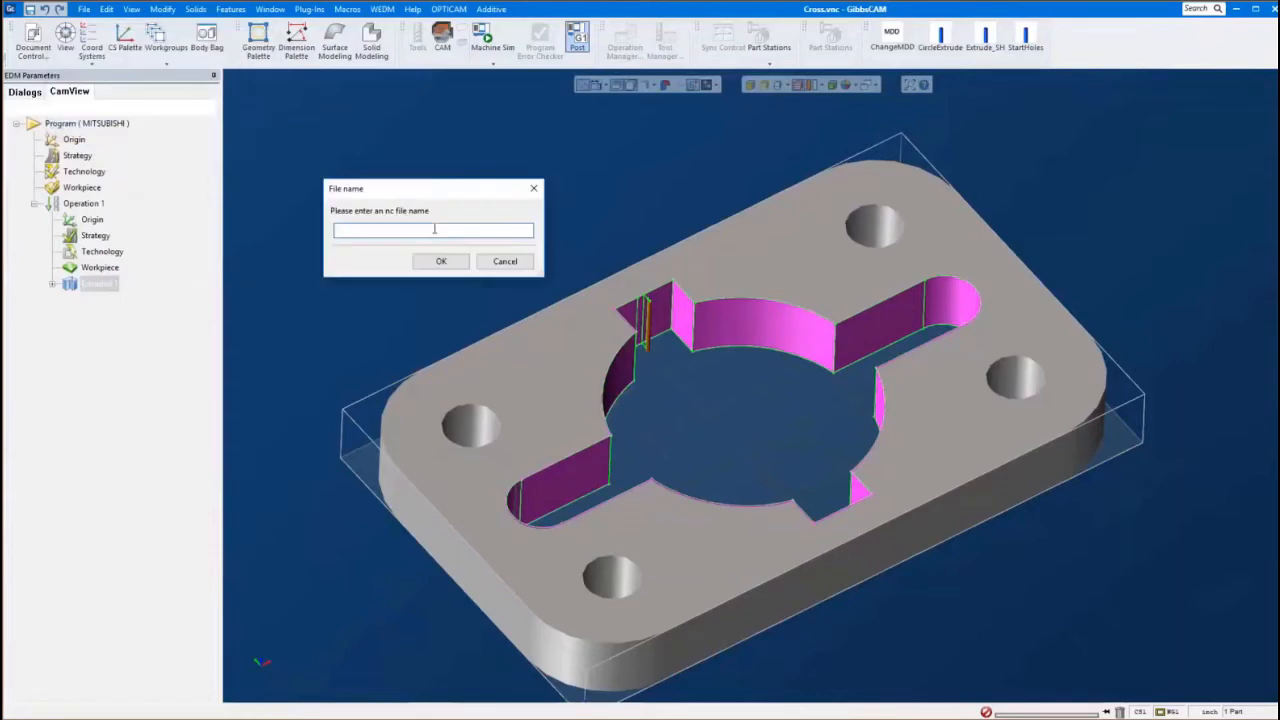
text(Cross)
click(441, 261)
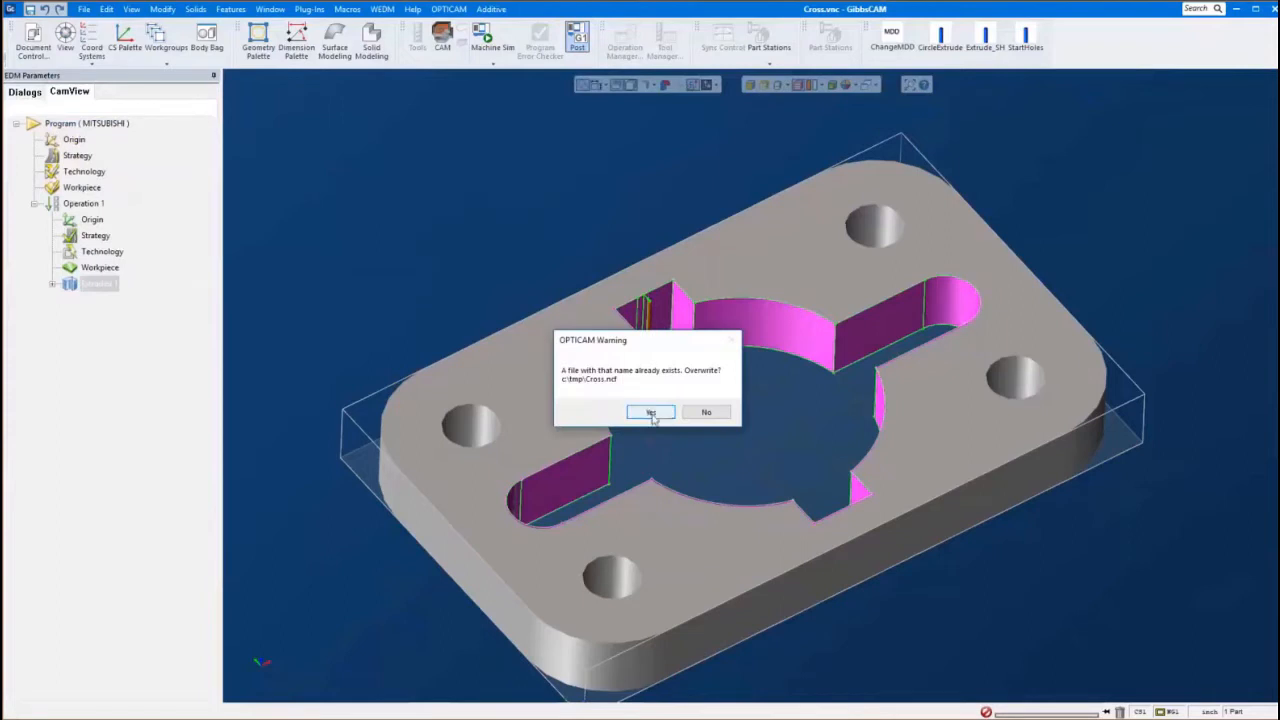
click(651, 413)
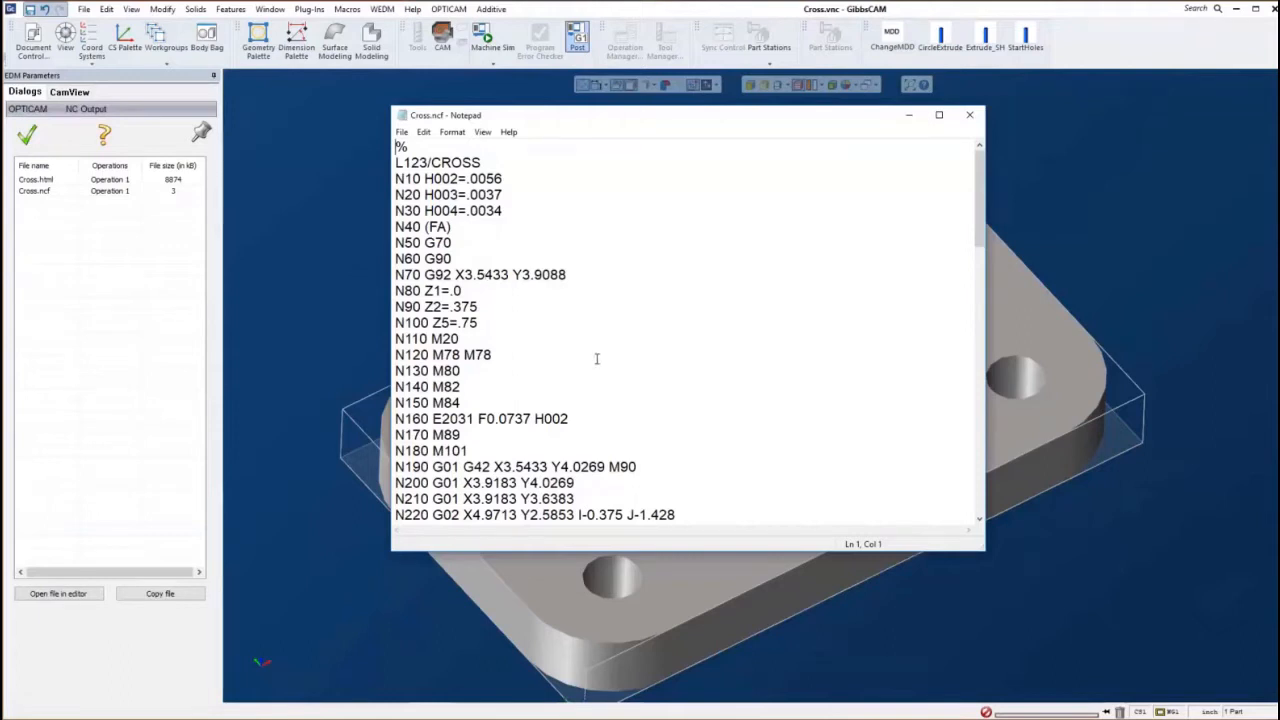
Review the posted code in Cross.ncf from its header to the first contour moves, and close the file
scroll(557, 337, down, 2)
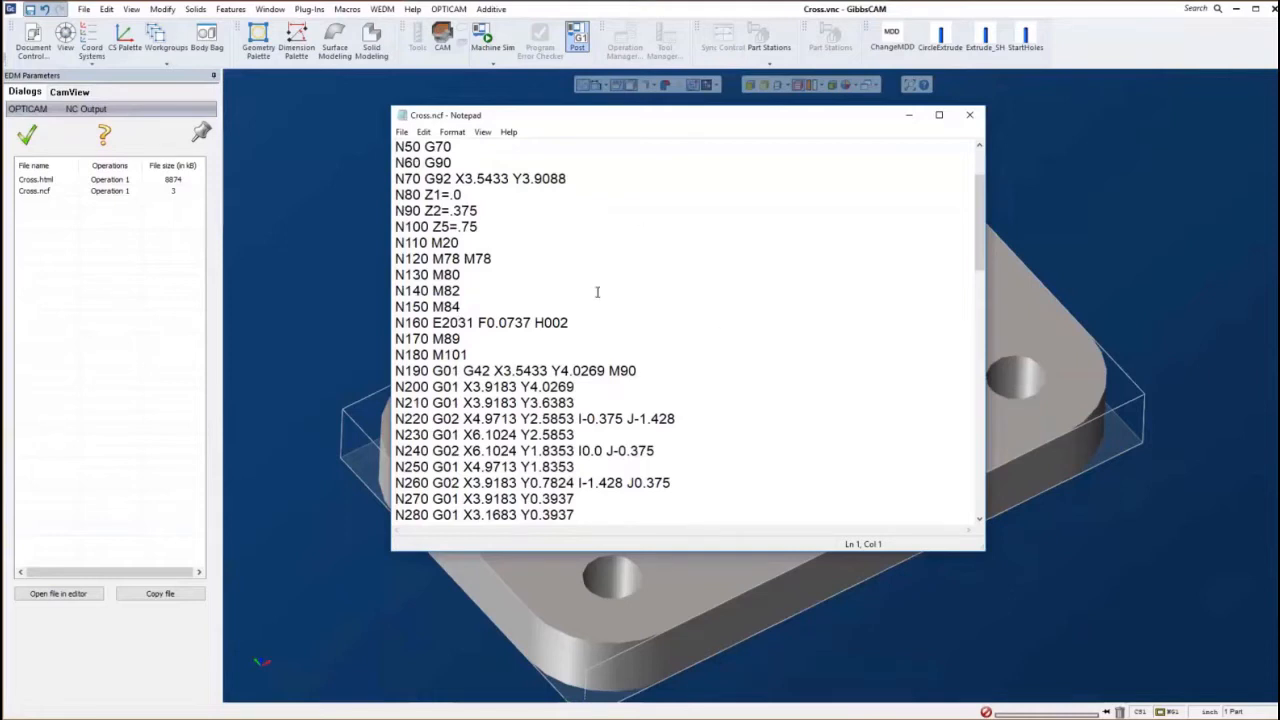
scroll(657, 294, up, 2)
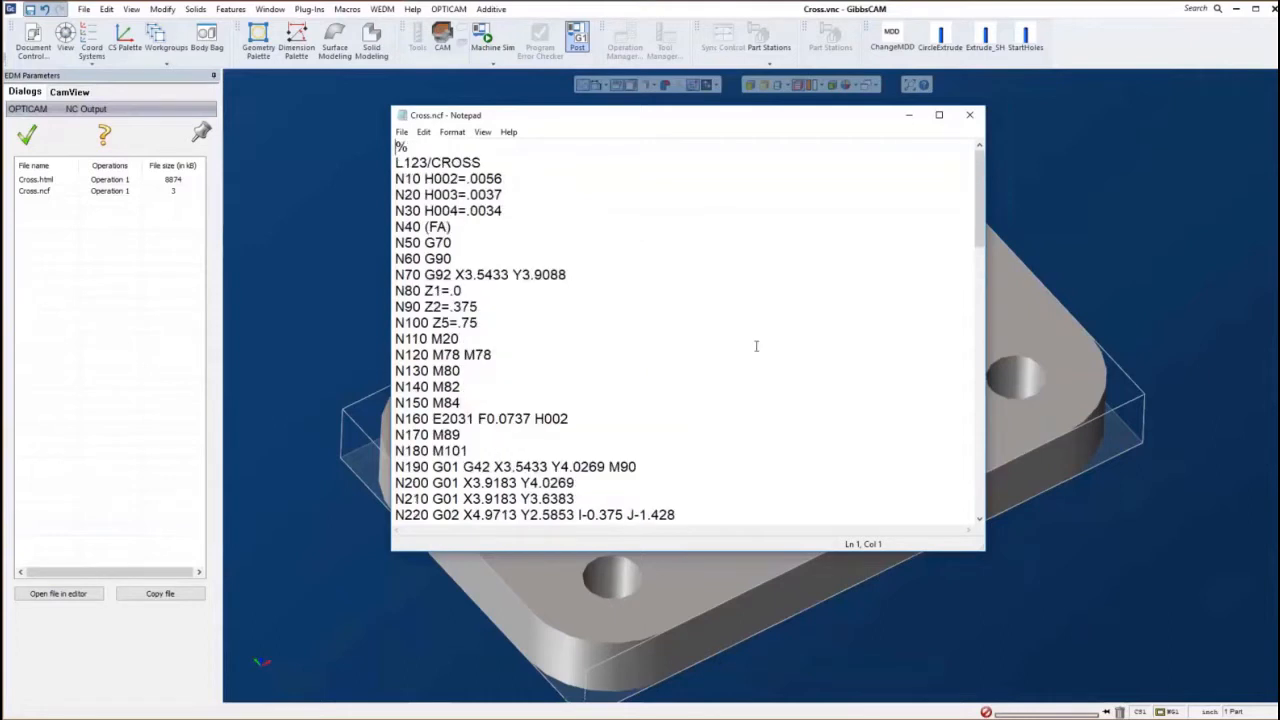
click(970, 116)
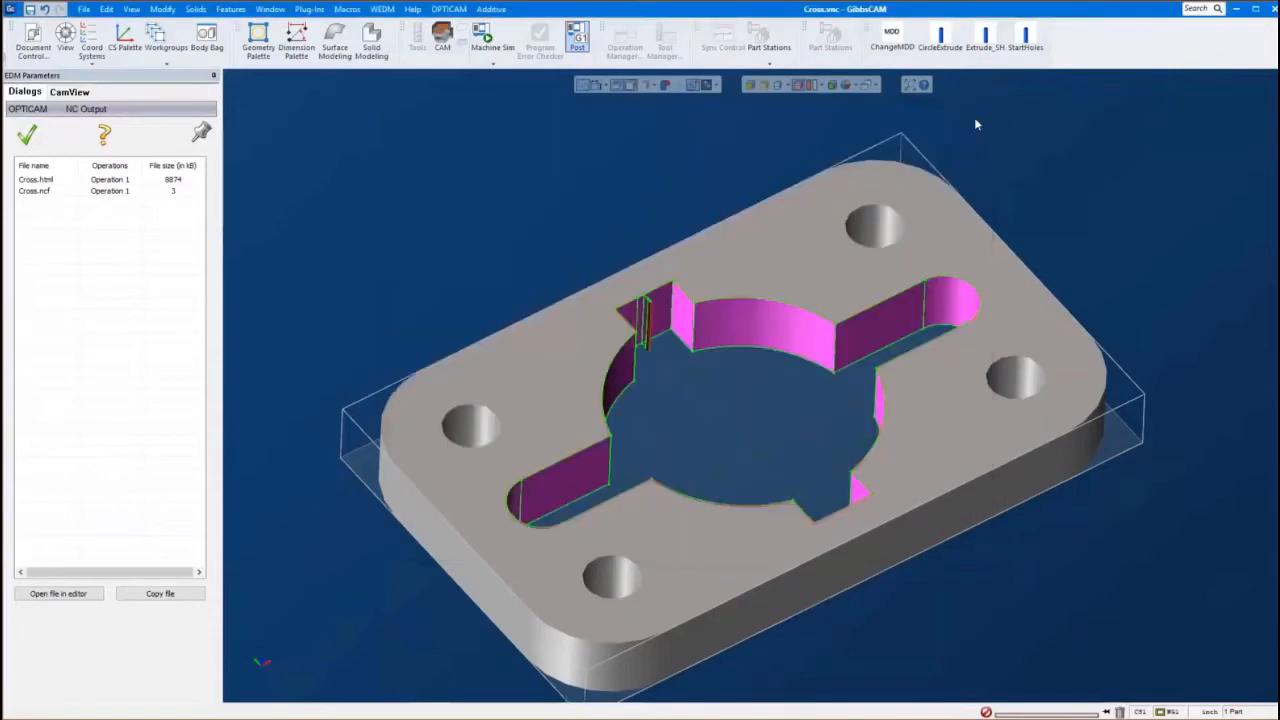
Open the Cross.html setup sheet from the NC output list, read through it, close it and finish the NC output
double_click(122, 181)
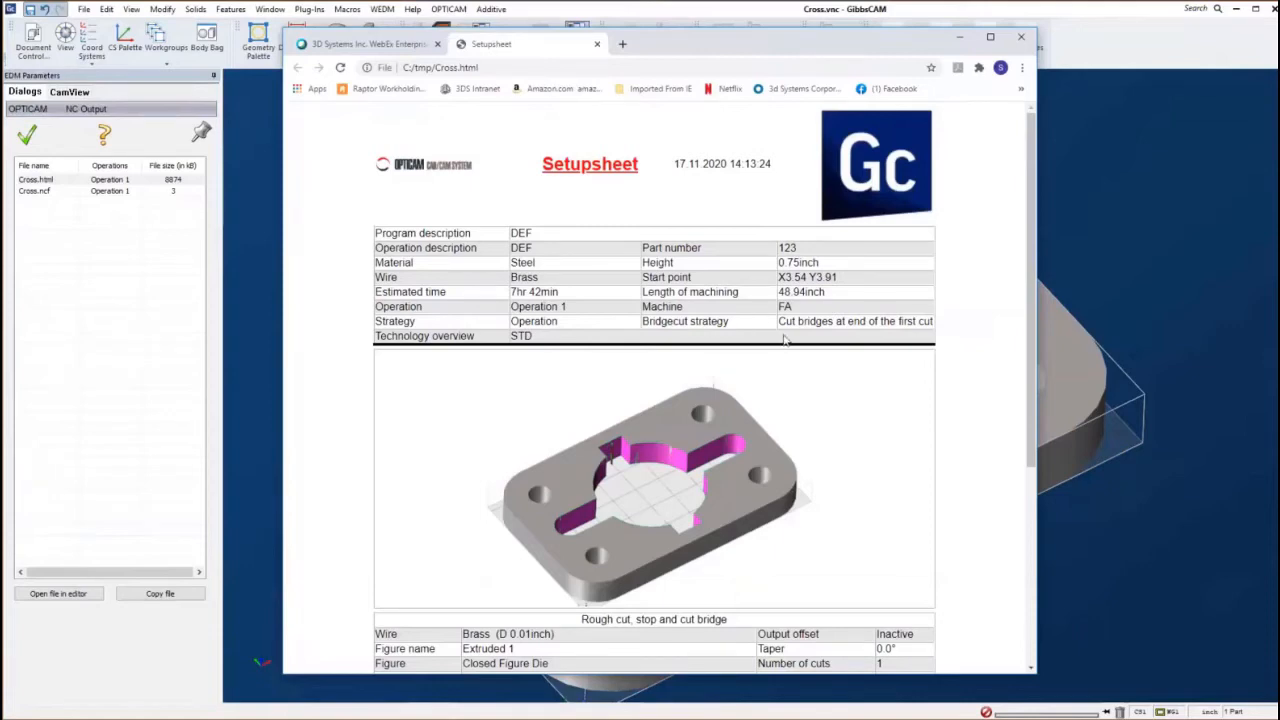
scroll(820, 366, down, 3)
scroll(947, 132, up, 3)
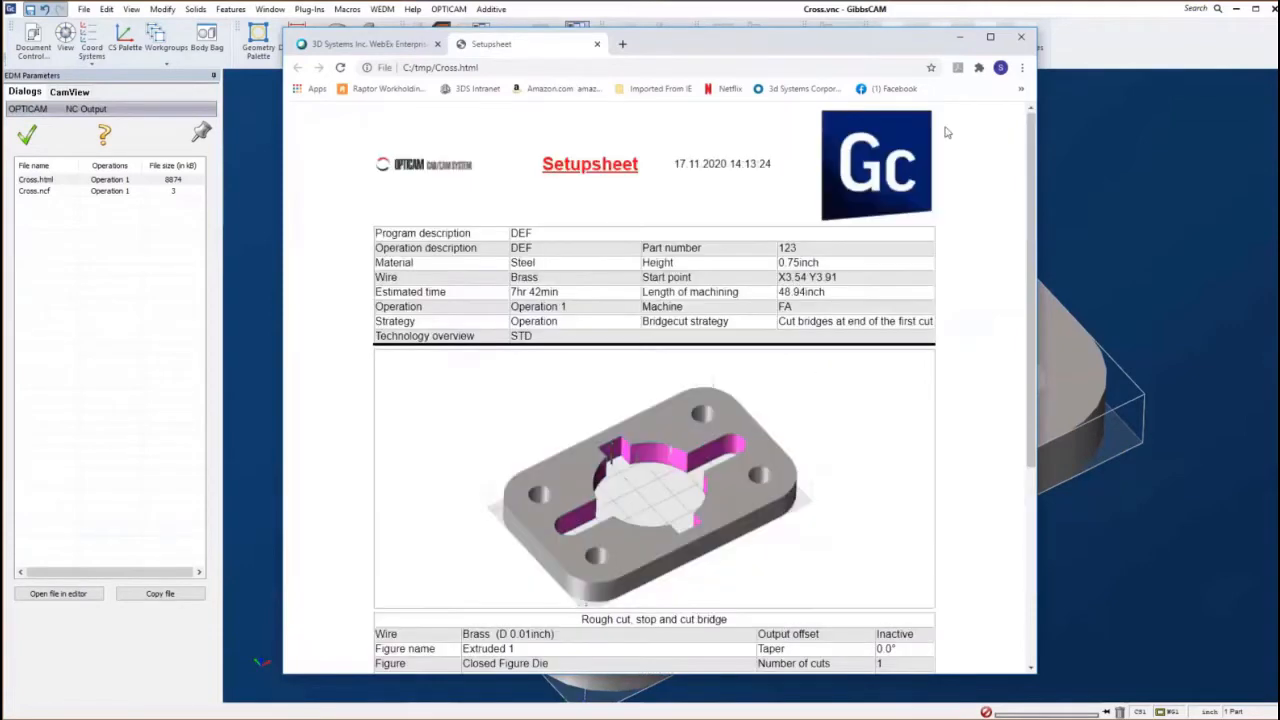
click(1021, 36)
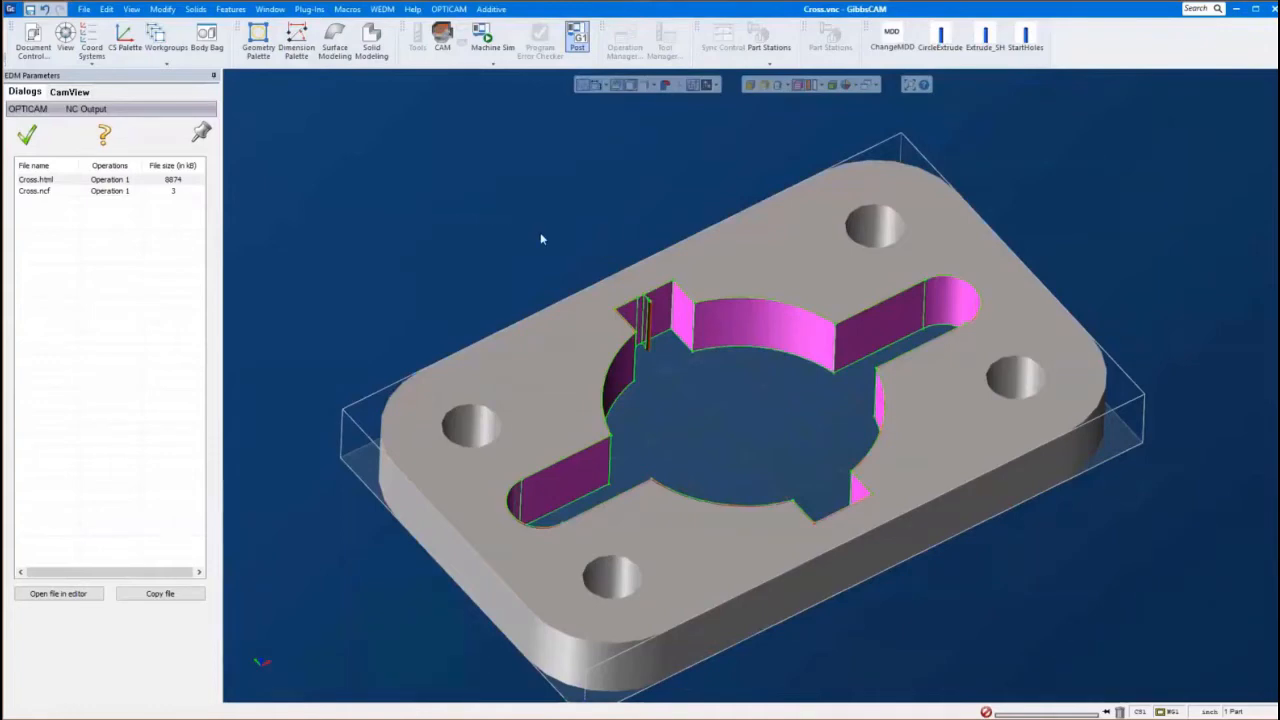
click(31, 137)
Add the plate's left corner hole to Operation 1 as a cylindrical feature using manual feature recognition, and finish the feature
scroll(626, 315, down, 1)
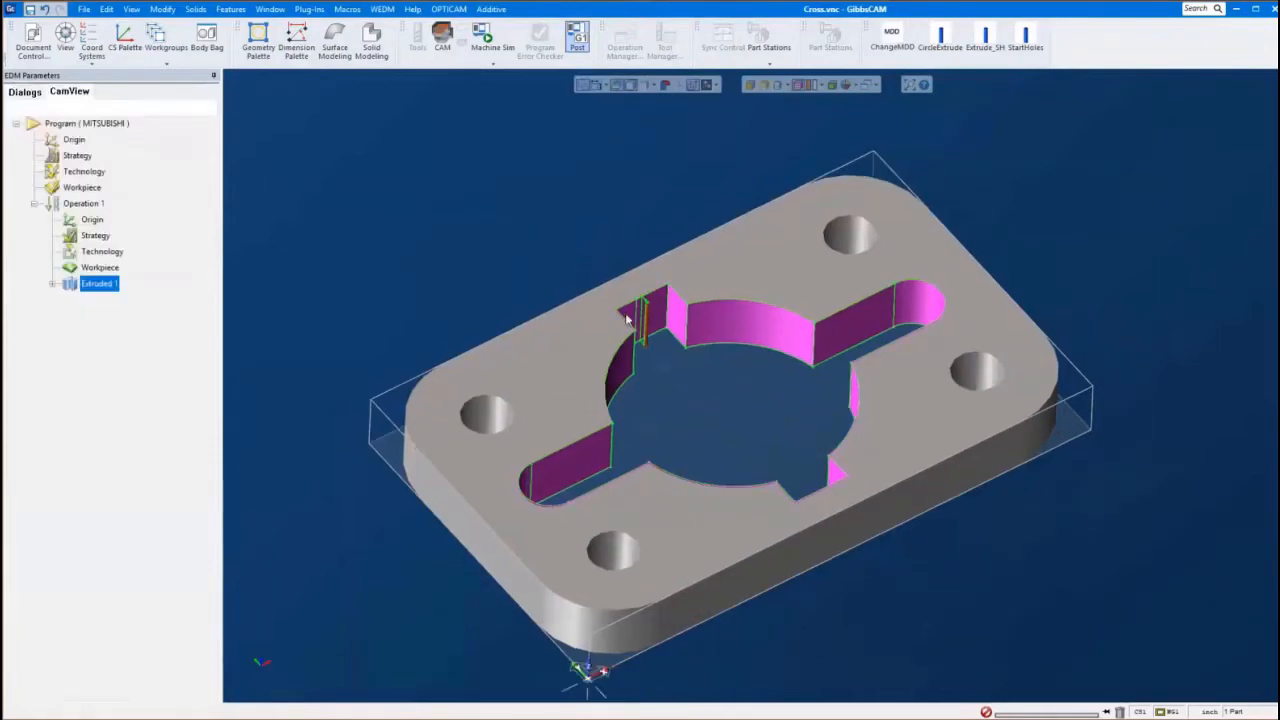
scroll(626, 318, down, 1)
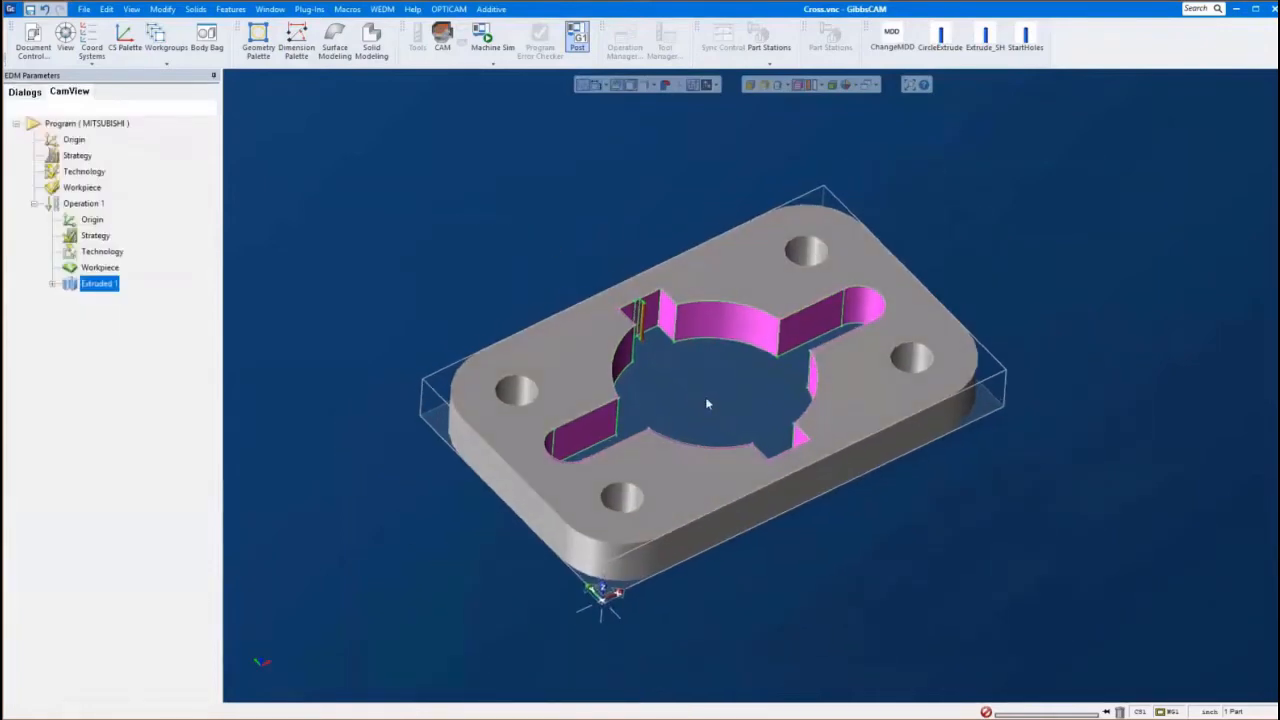
click(705, 397)
scroll(706, 403, up, 1)
scroll(650, 392, up, 1)
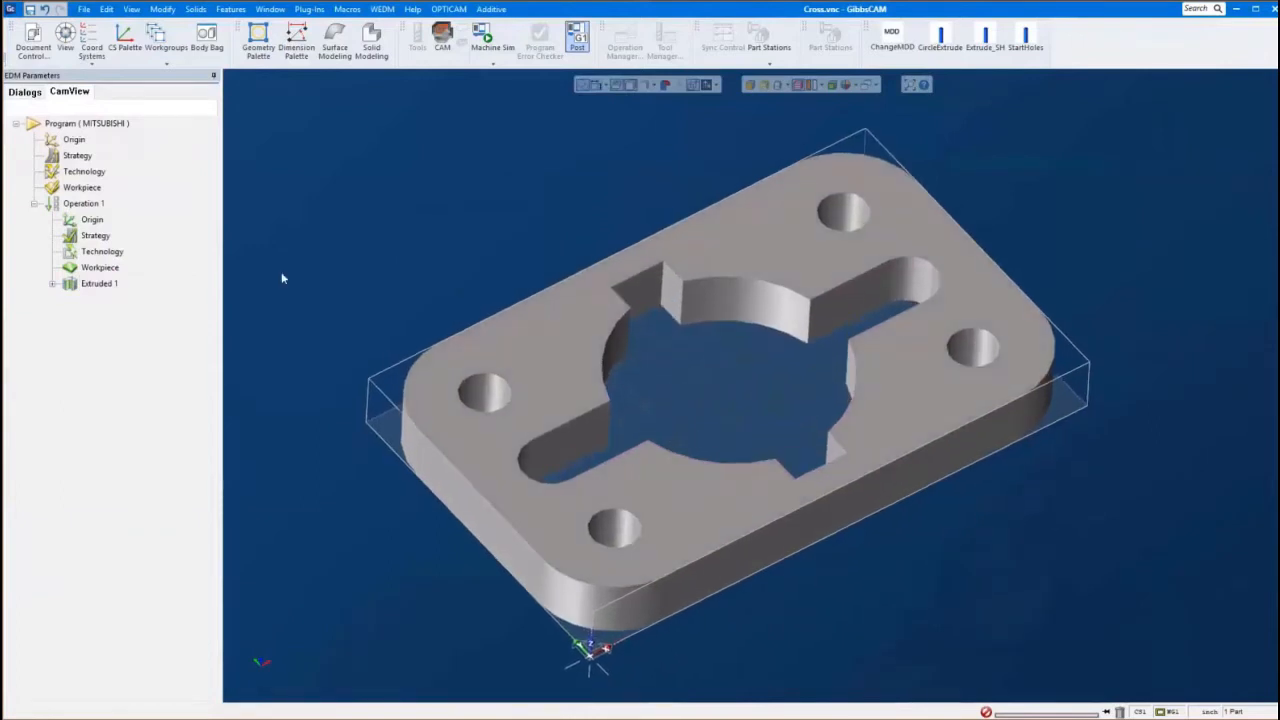
click(87, 123)
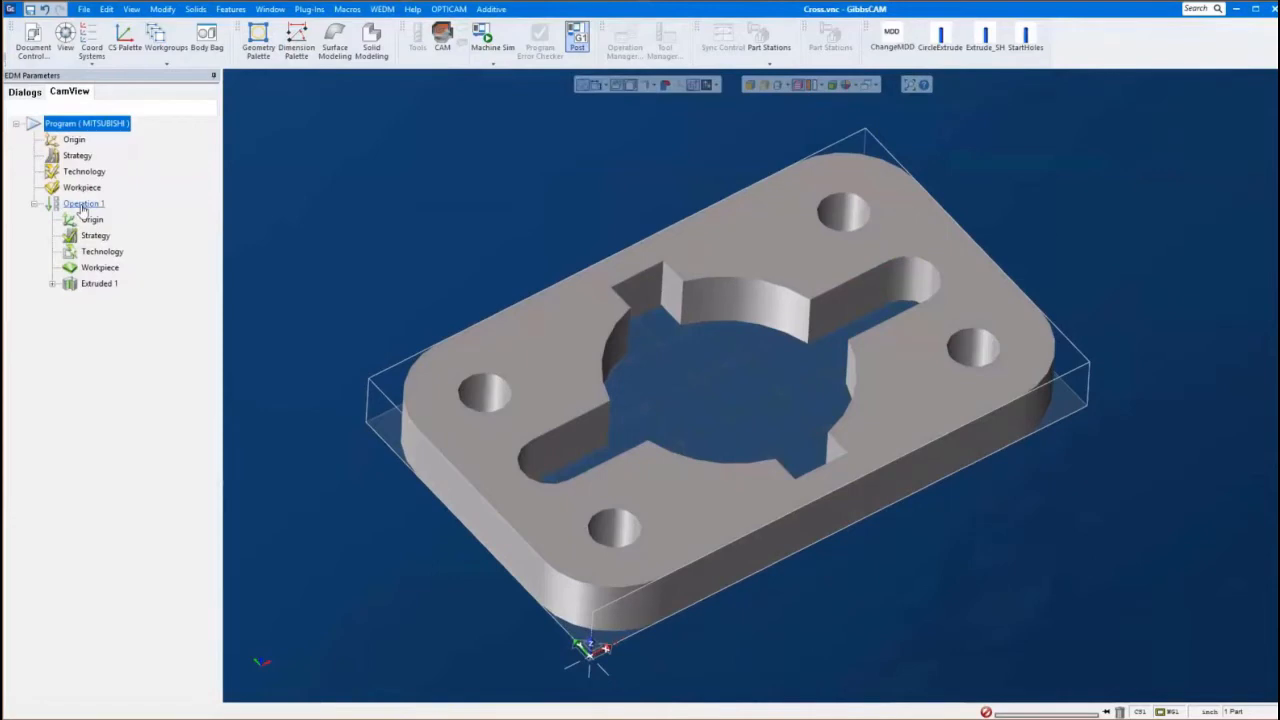
right_click(82, 206)
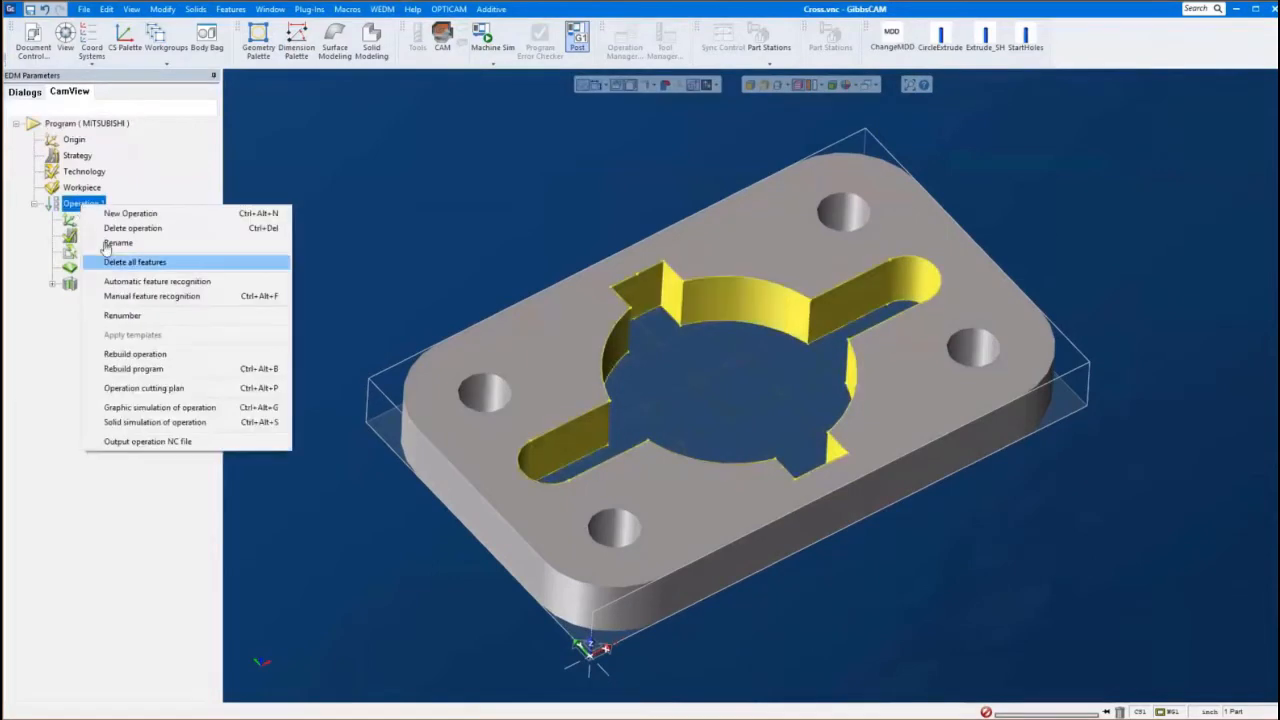
click(152, 296)
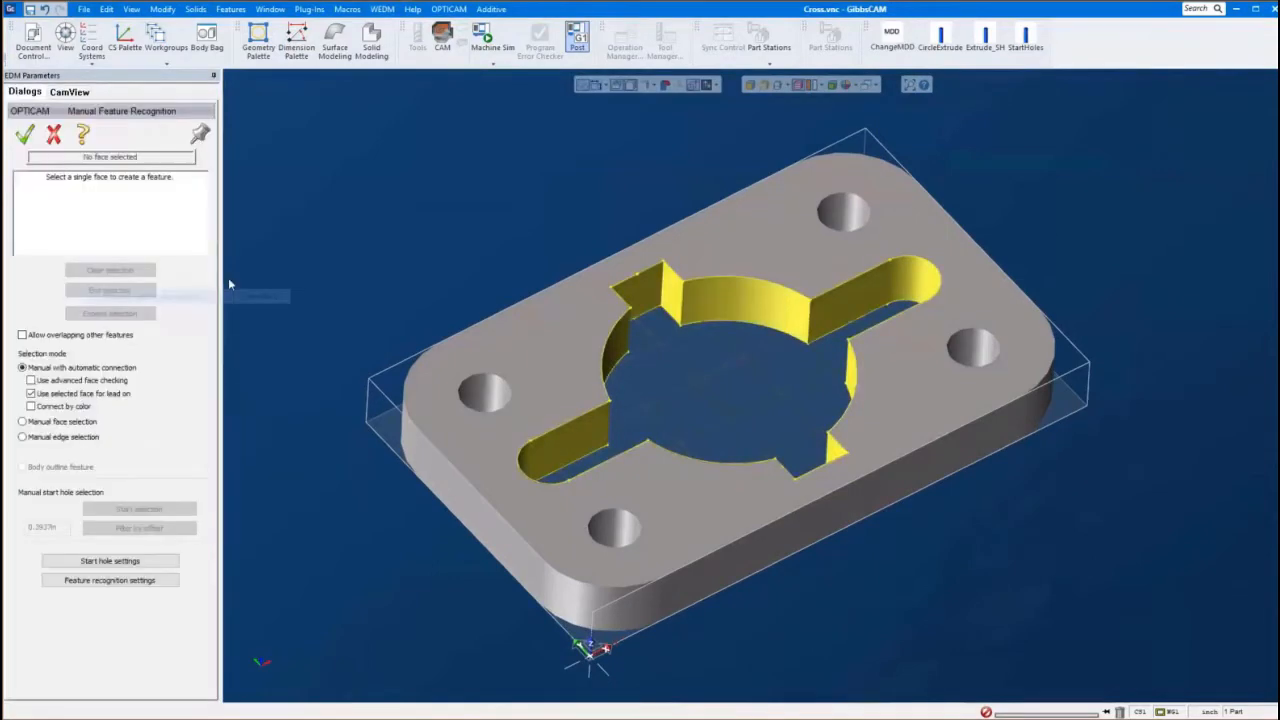
click(484, 392)
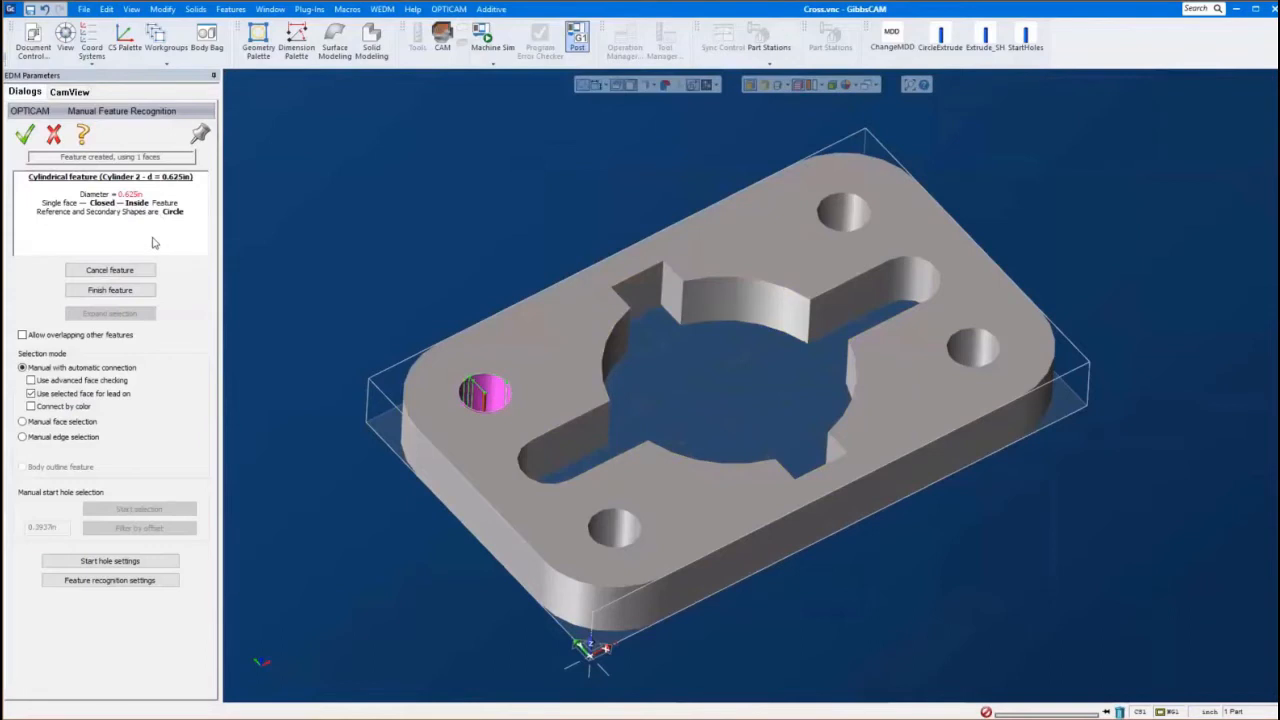
click(112, 291)
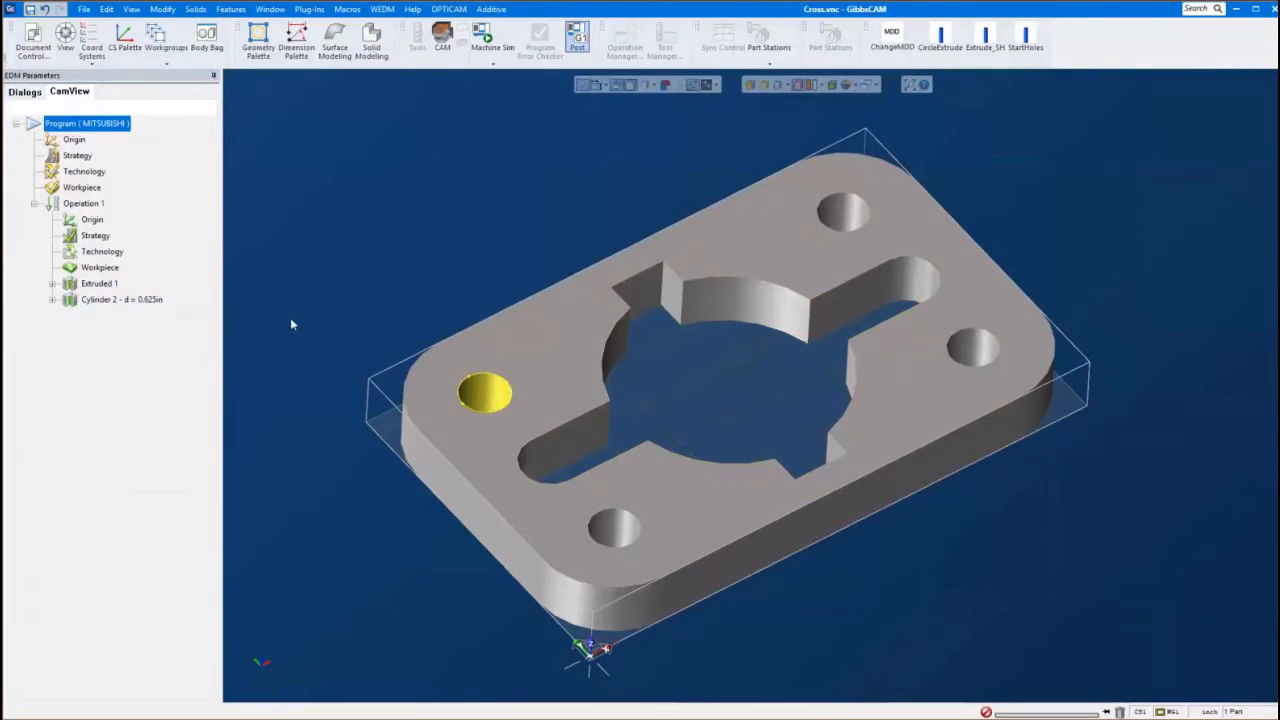
Review the cylindrical hole feature's working planes, cutting direction and arc settings, and accept them as they are
click(55, 308)
click(53, 302)
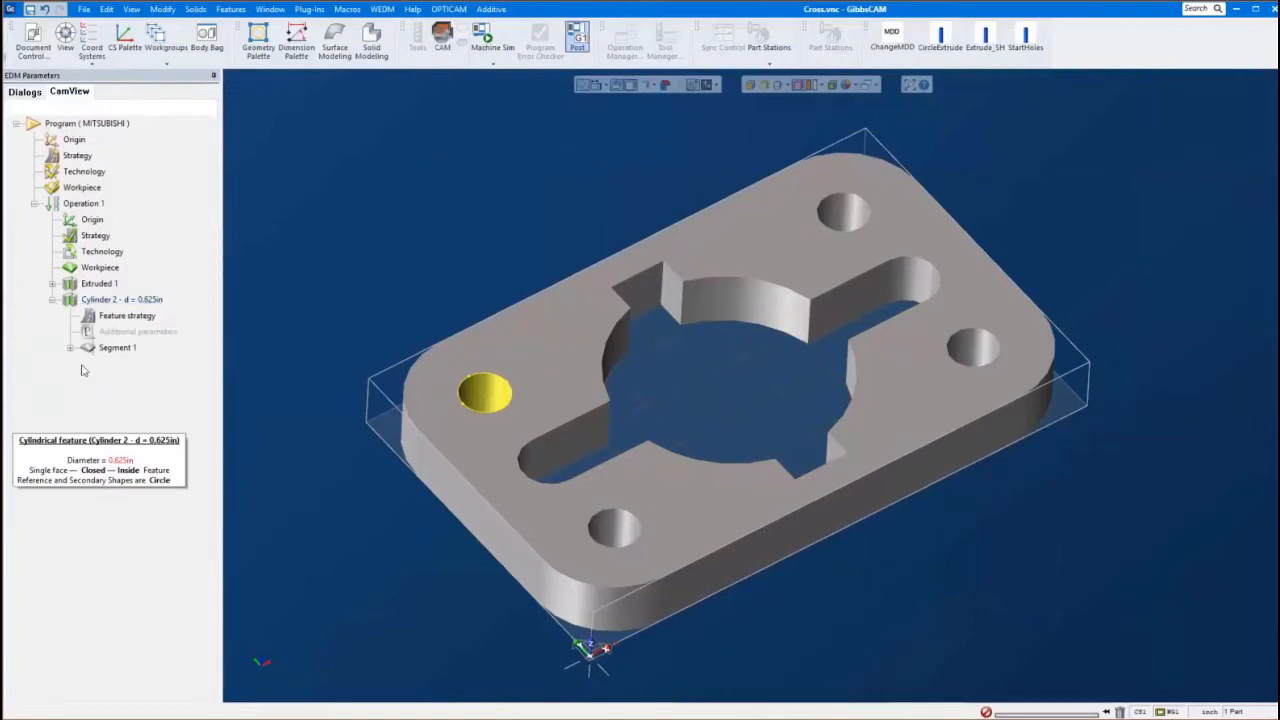
double_click(101, 300)
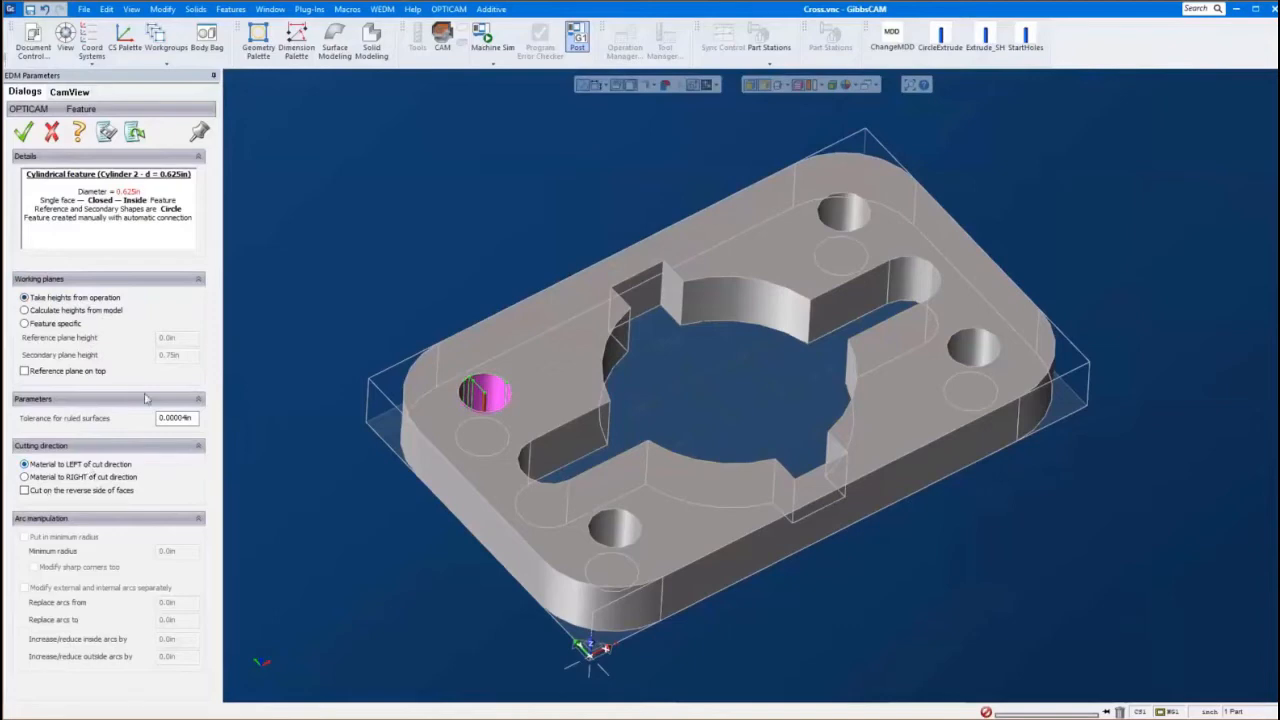
click(24, 140)
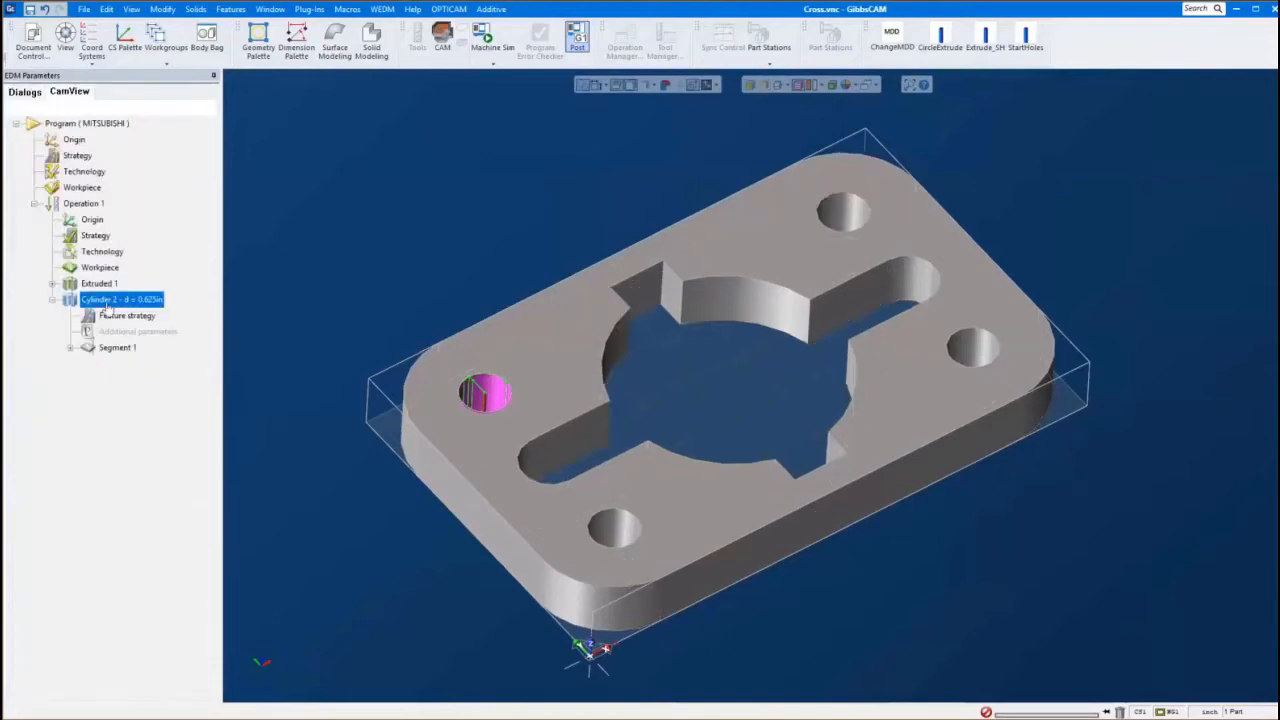
Pocket Segment 1 of the cylindrical hole with constant offset, mark it as pre-milled with a .02 in offset, and accept after checking the path
click(70, 347)
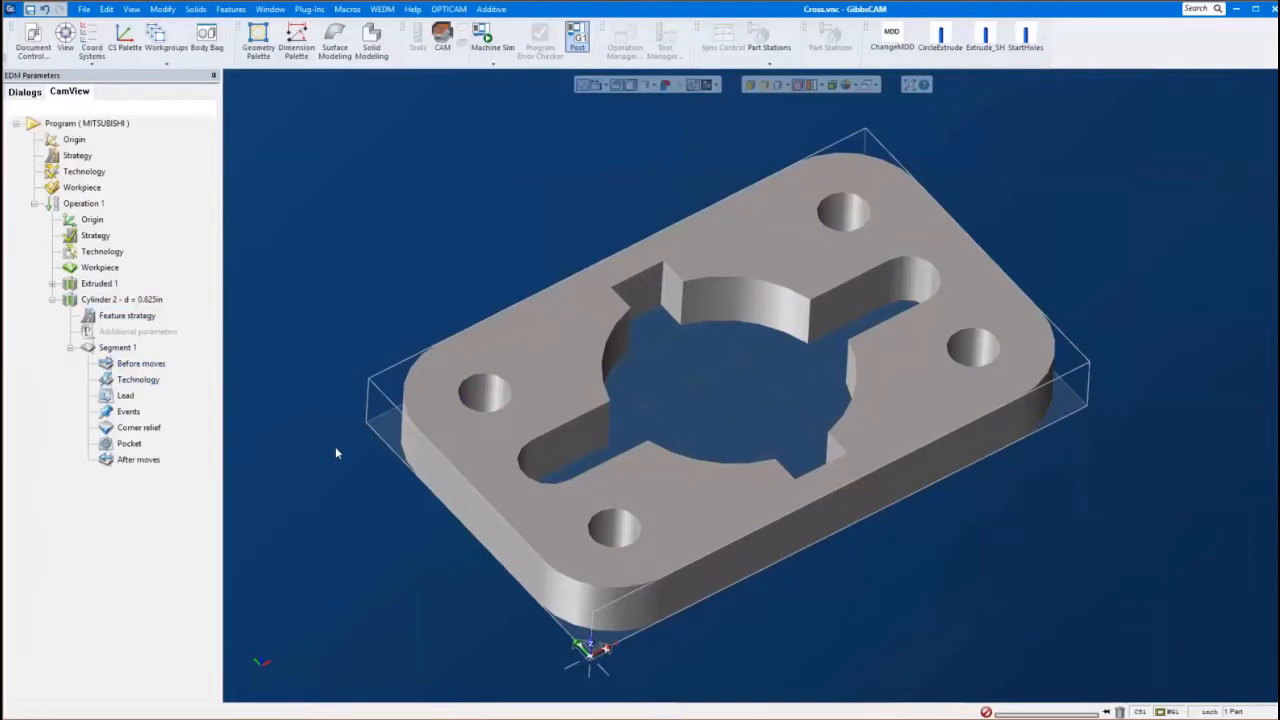
double_click(129, 443)
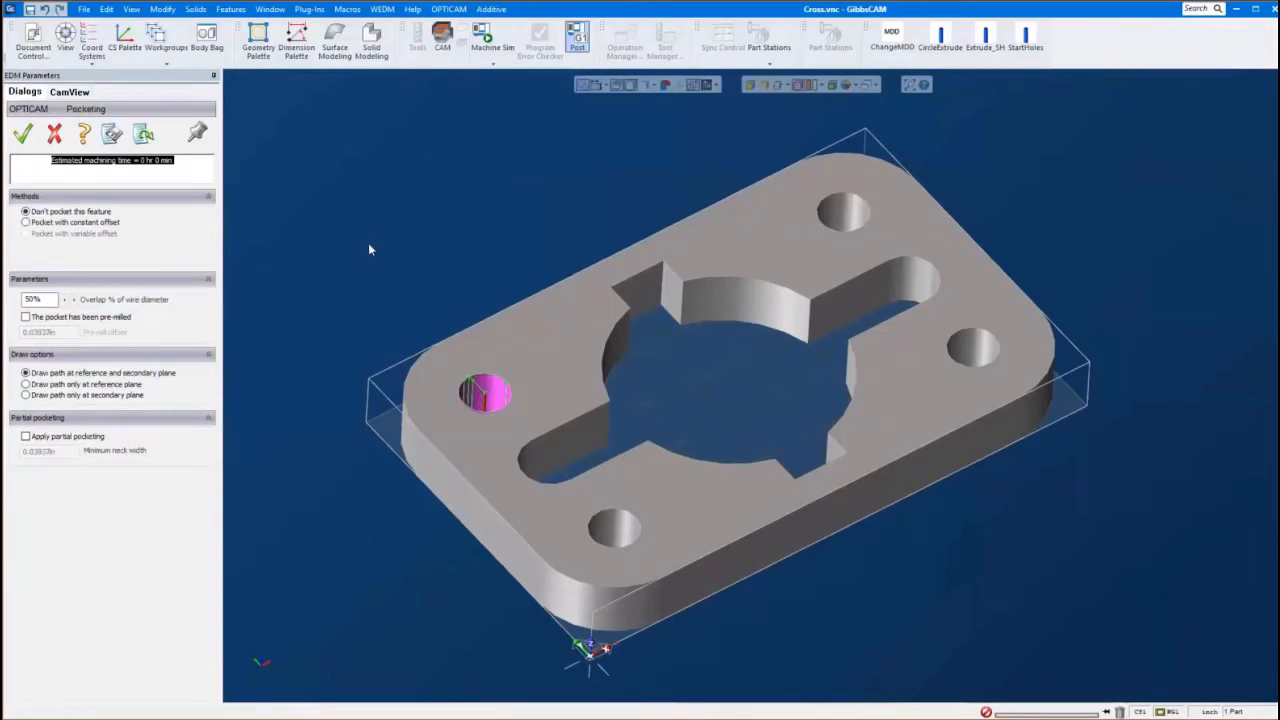
click(84, 223)
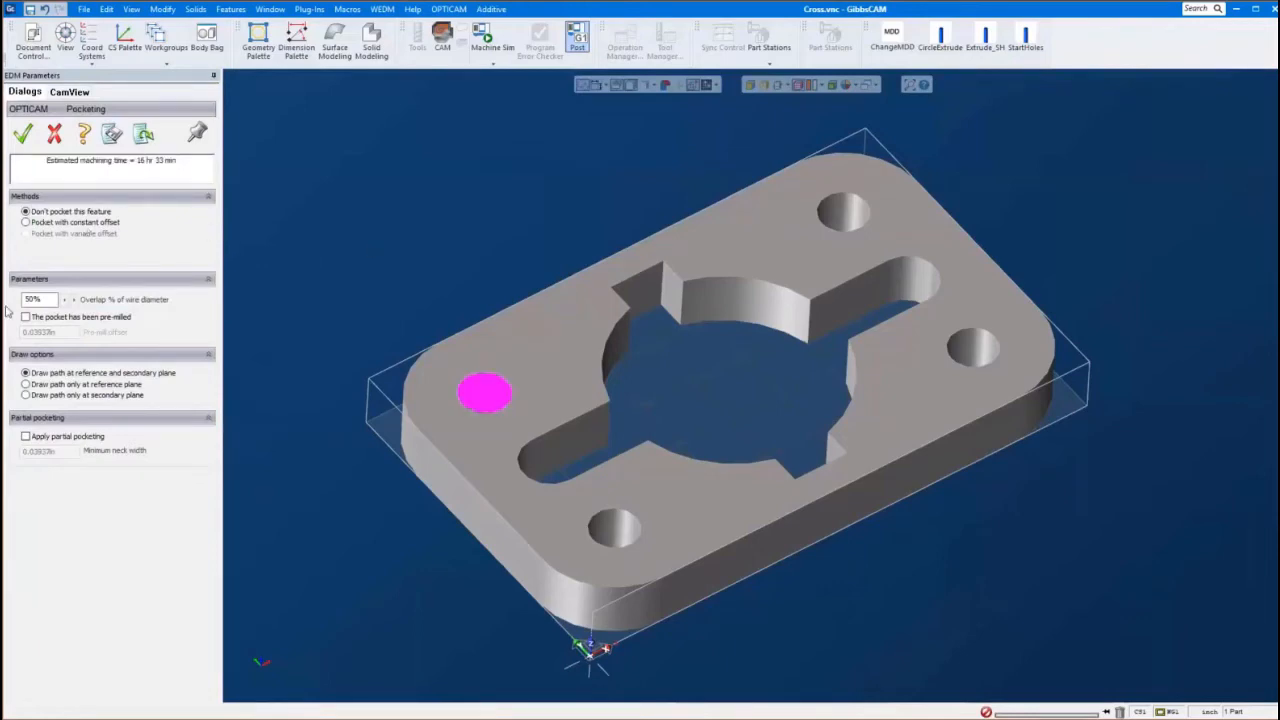
click(26, 317)
double_click(60, 333)
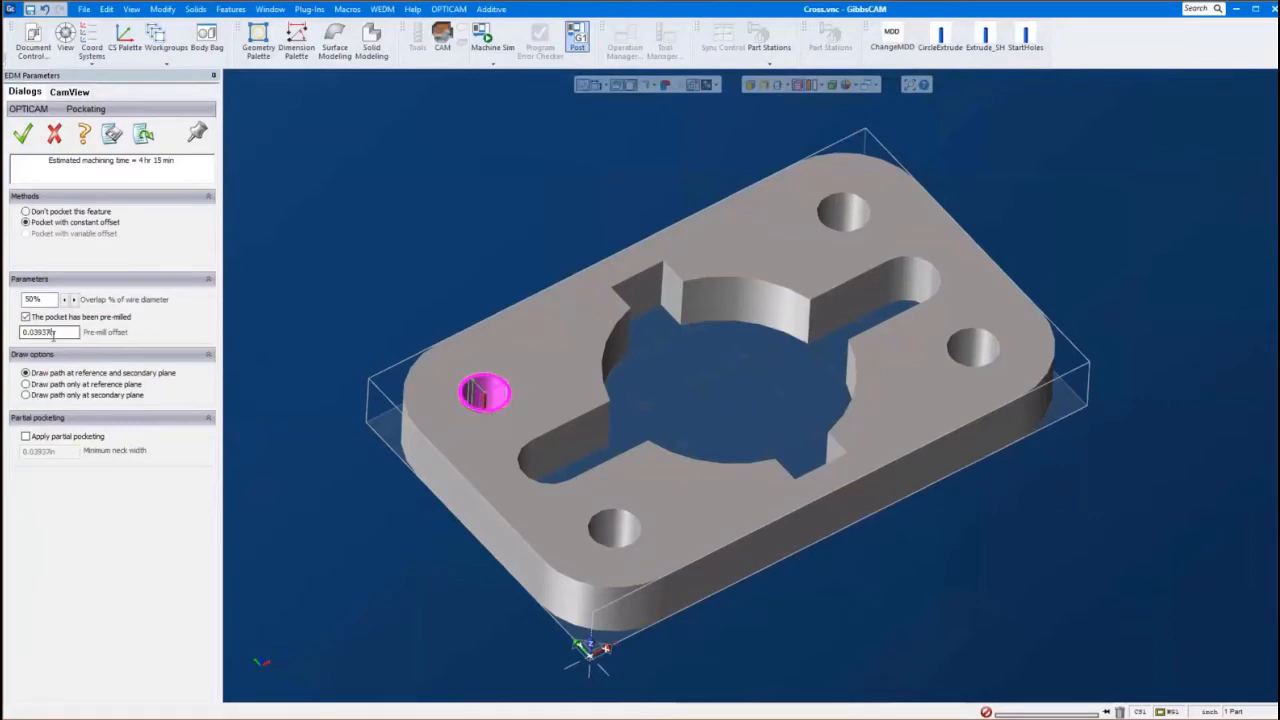
text(.0)
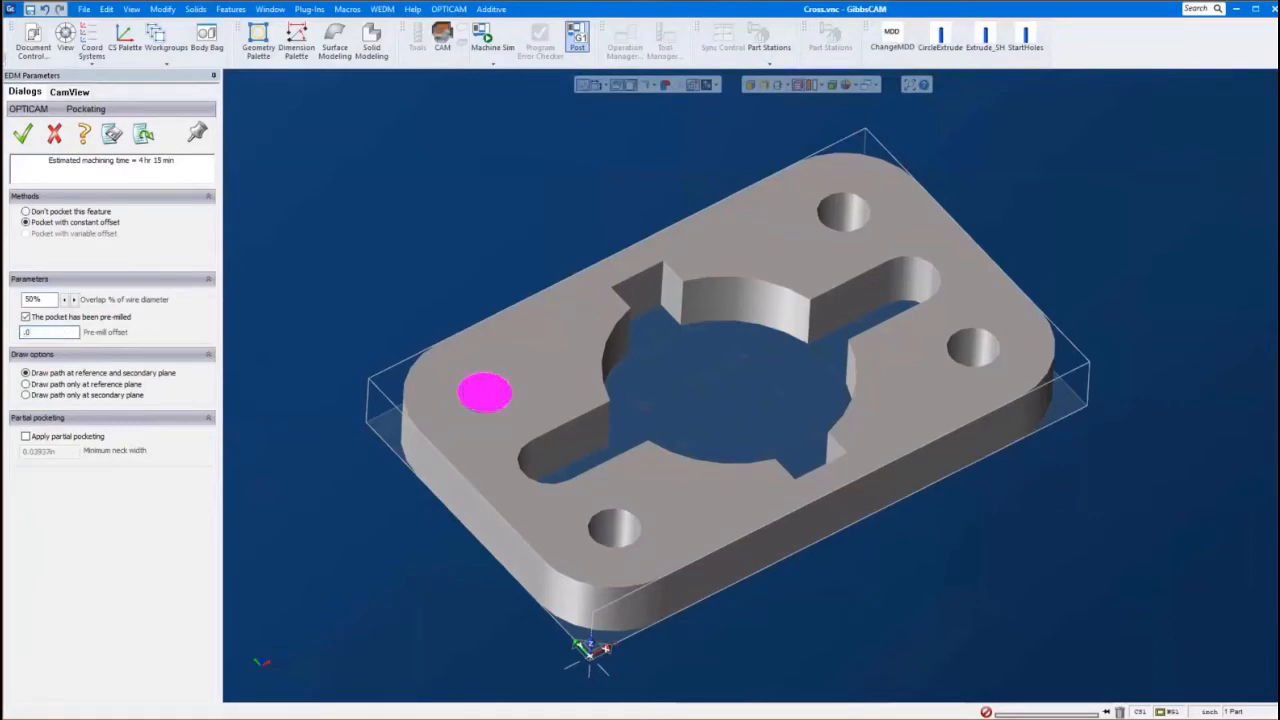
text(2)
scroll(480, 400, up, 10)
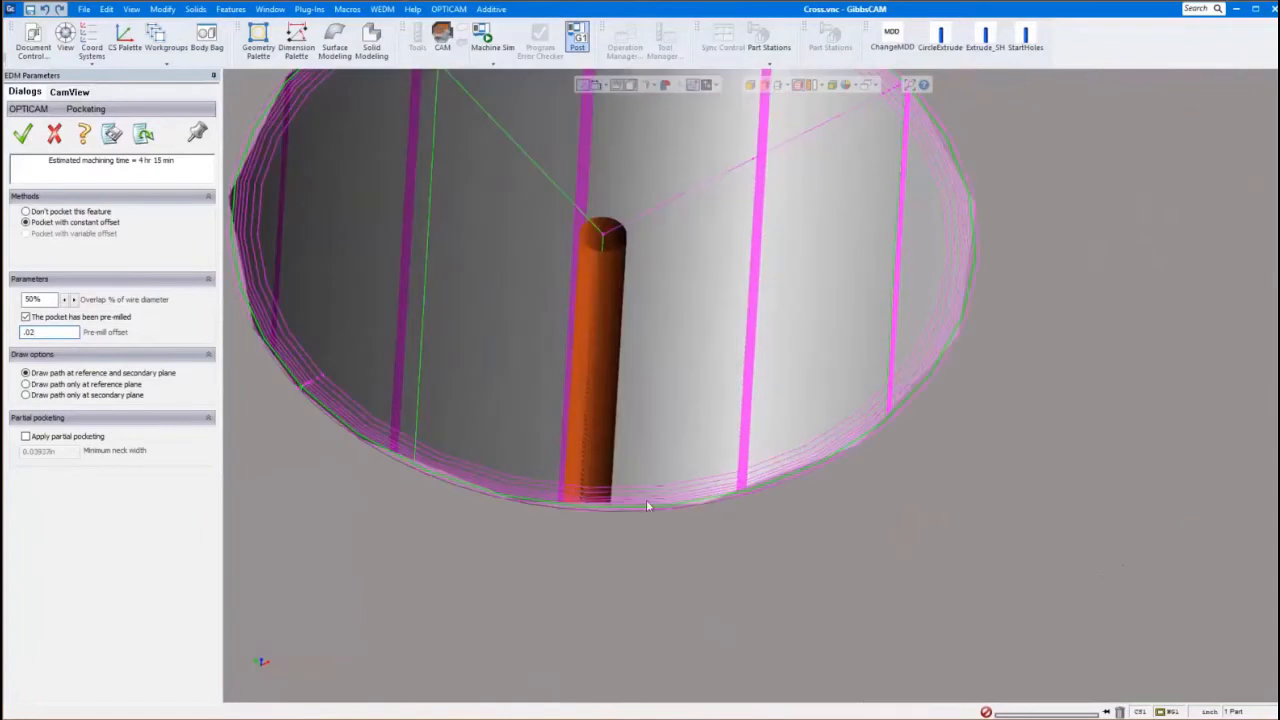
scroll(645, 505, down, 3)
scroll(645, 505, down, 8)
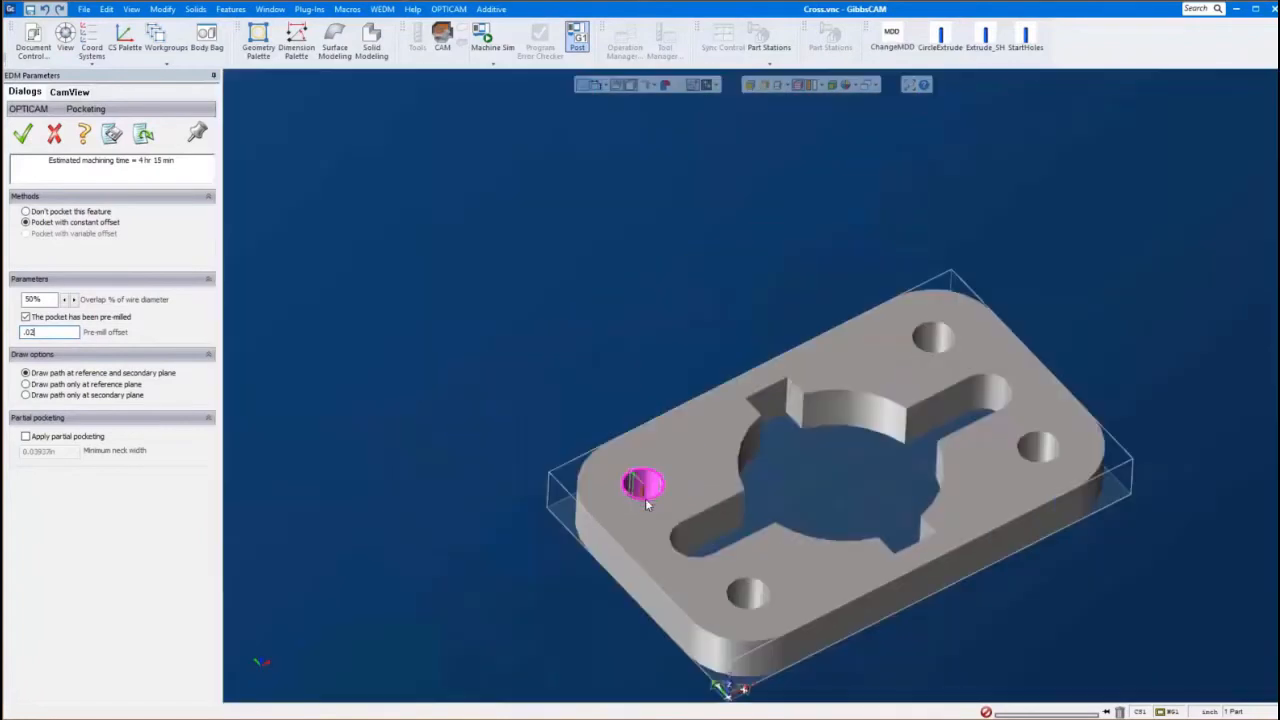
click(24, 134)
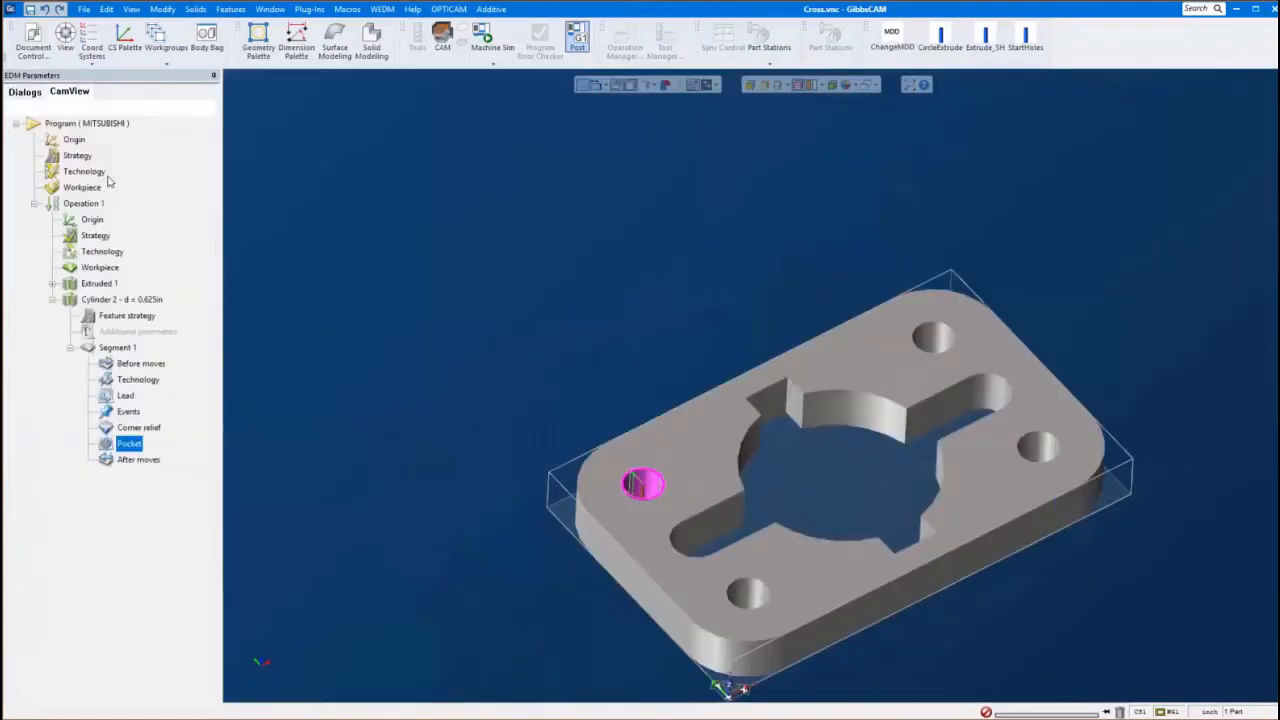
scroll(760, 591, up, 2)
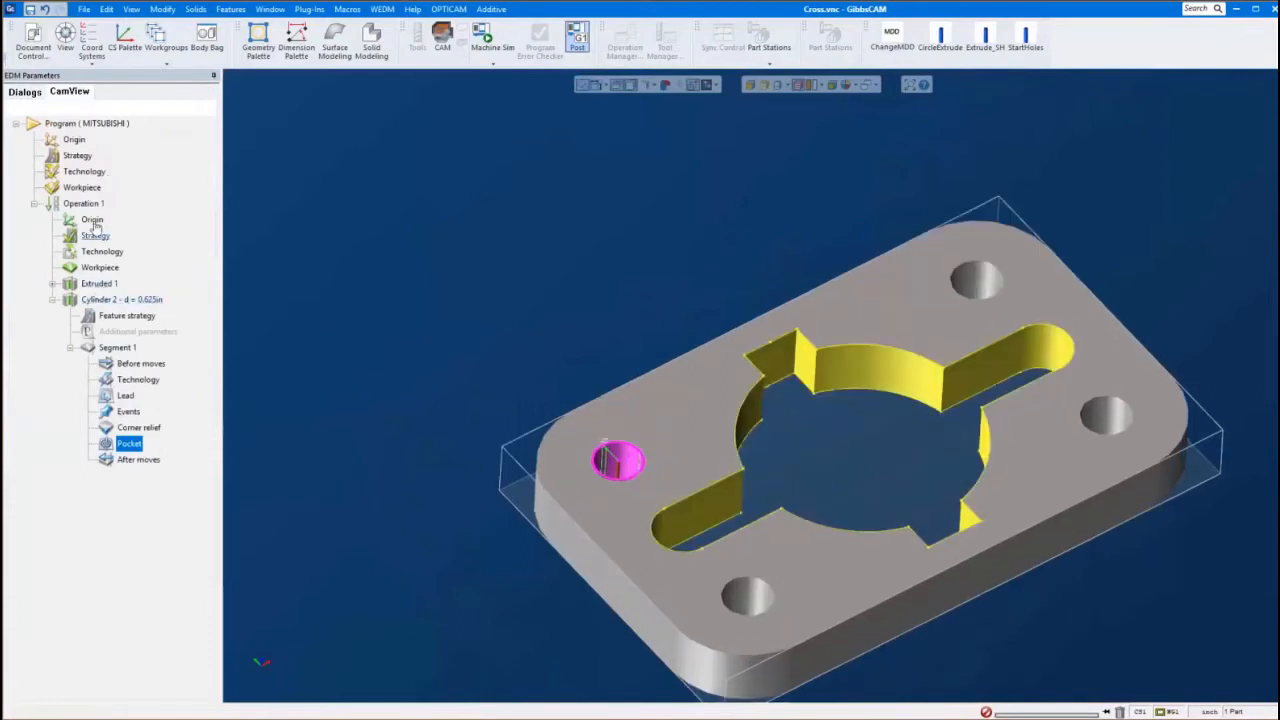
Simulate Operation 1 through the extruded opening and the cylindrical hole, inspecting the cut from several angles, and close the simulation
right_click(90, 207)
click(160, 449)
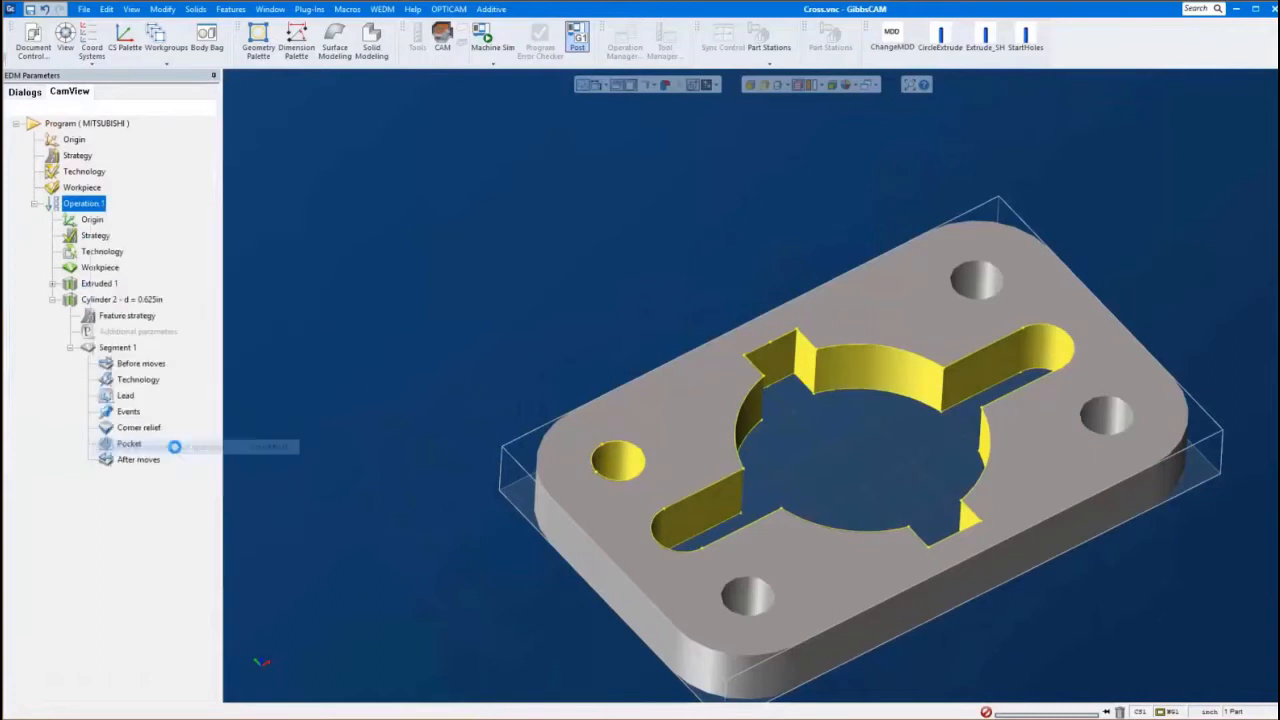
click(83, 188)
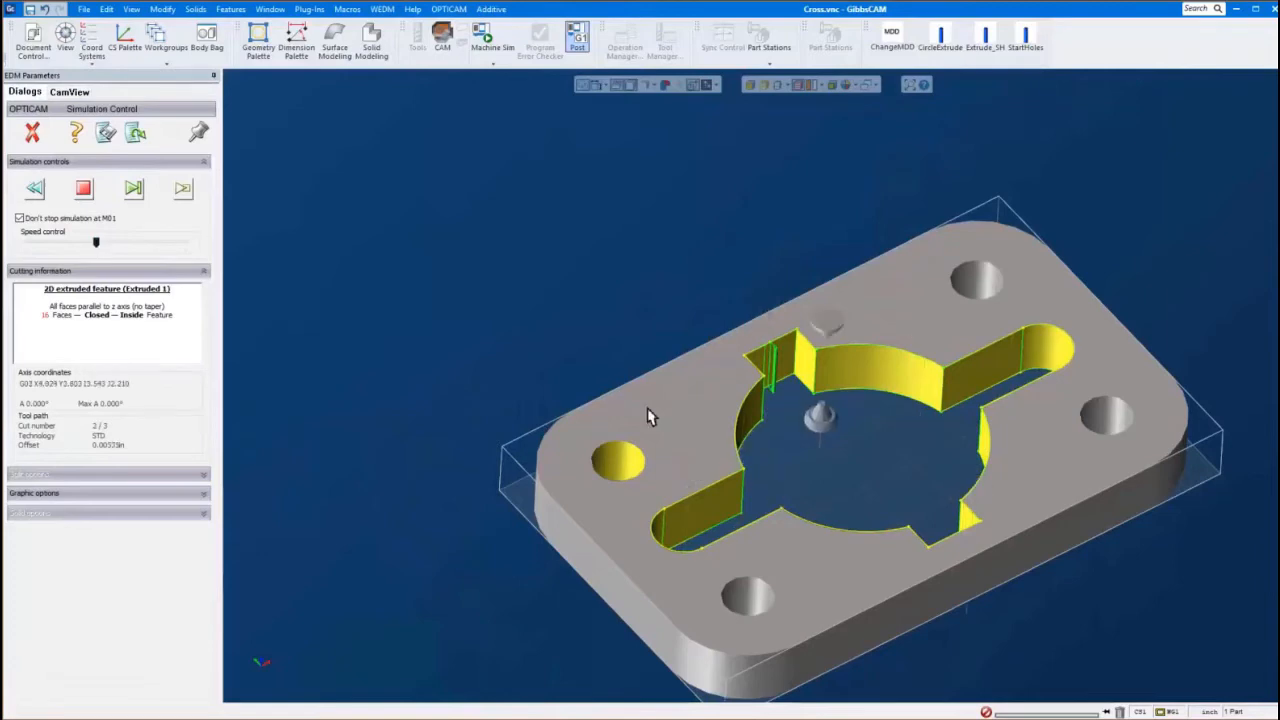
middle_drag(651, 414, 559, 334)
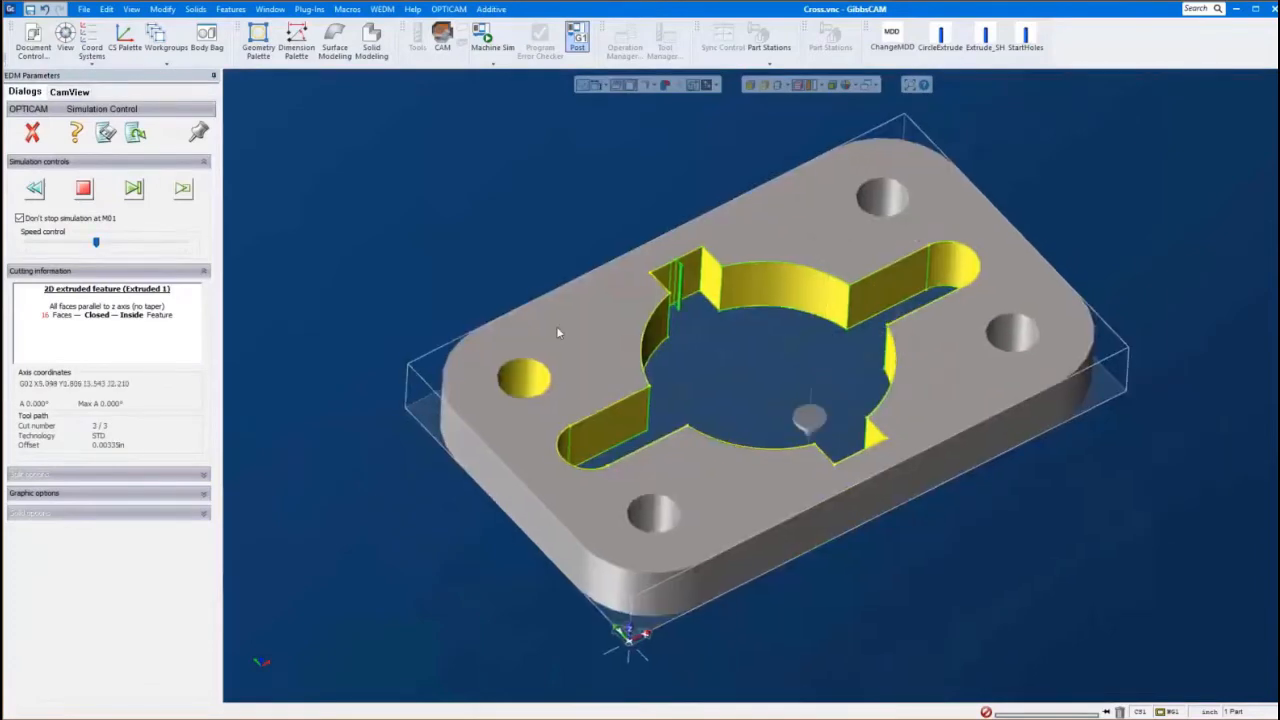
middle_drag(774, 420, 516, 311)
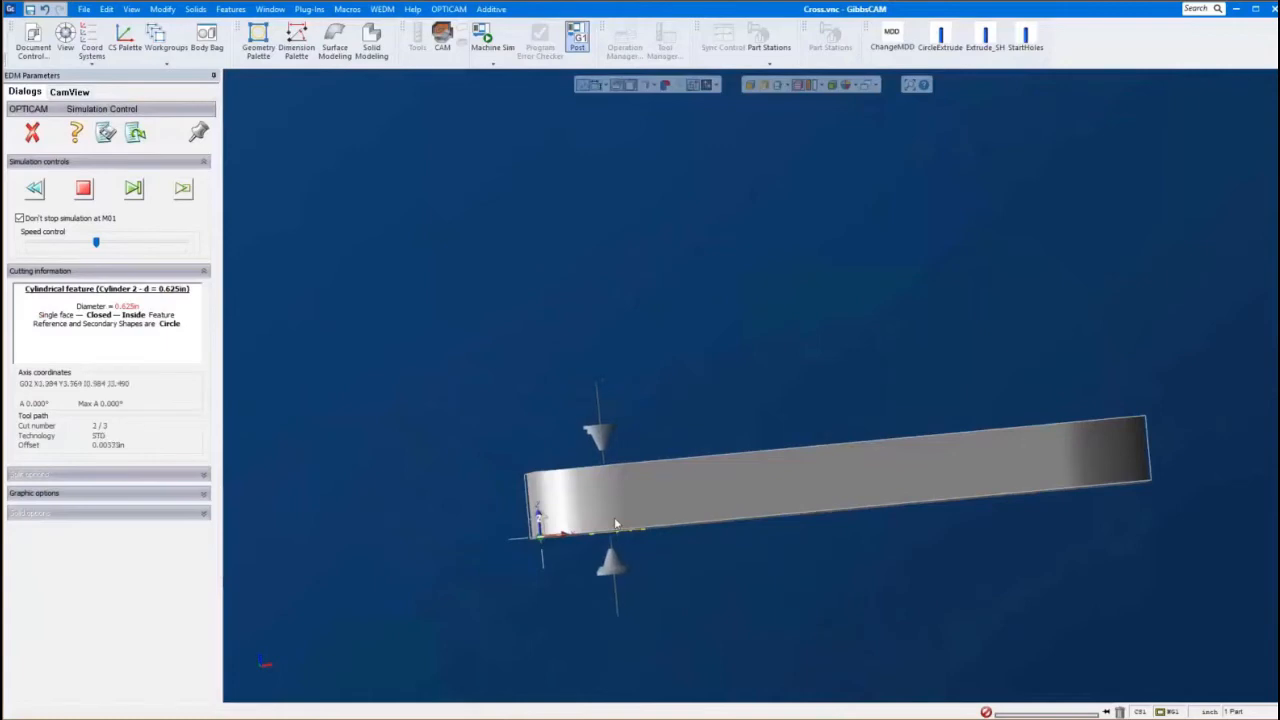
middle_drag(588, 432, 771, 429)
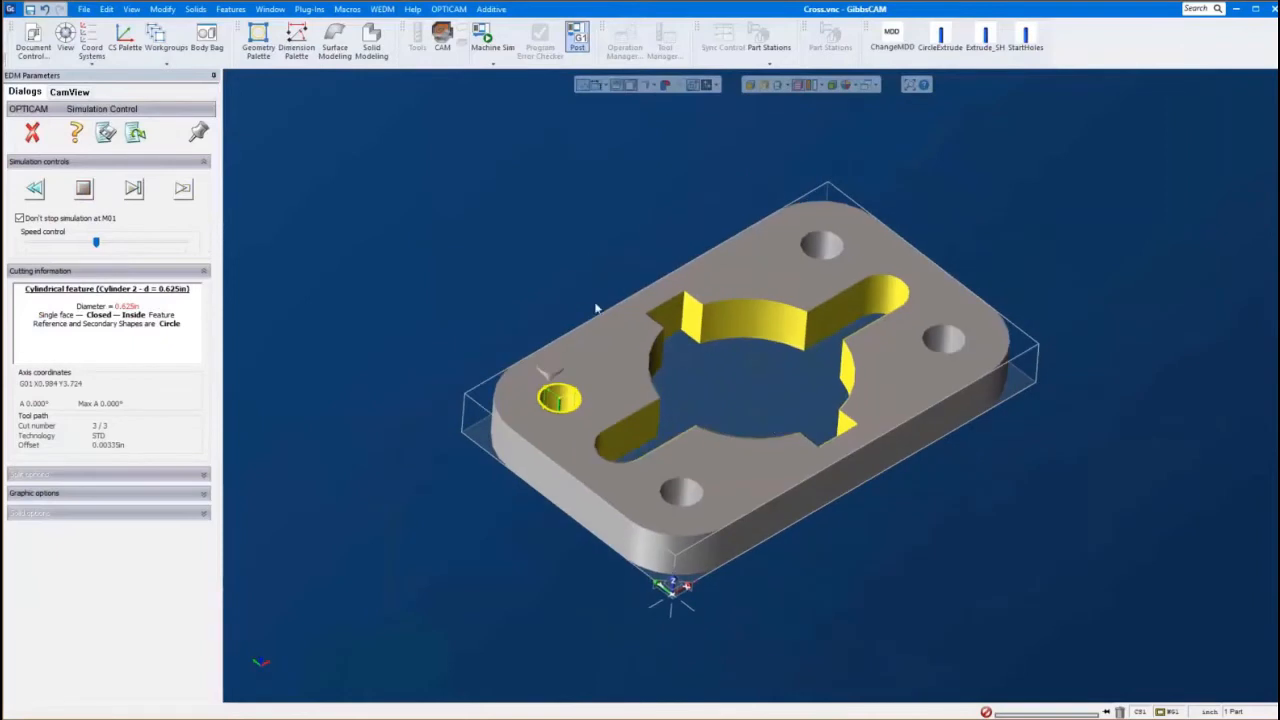
middle_drag(597, 306, 466, 252)
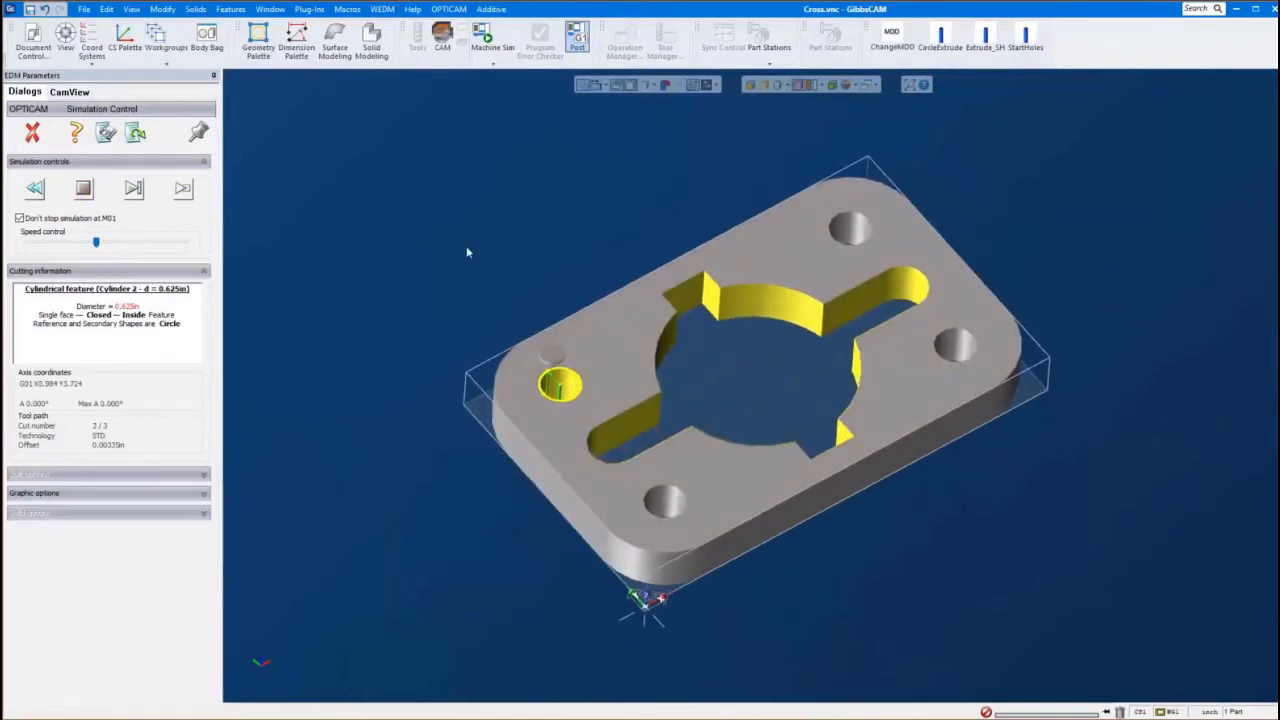
scroll(710, 258, up, 1)
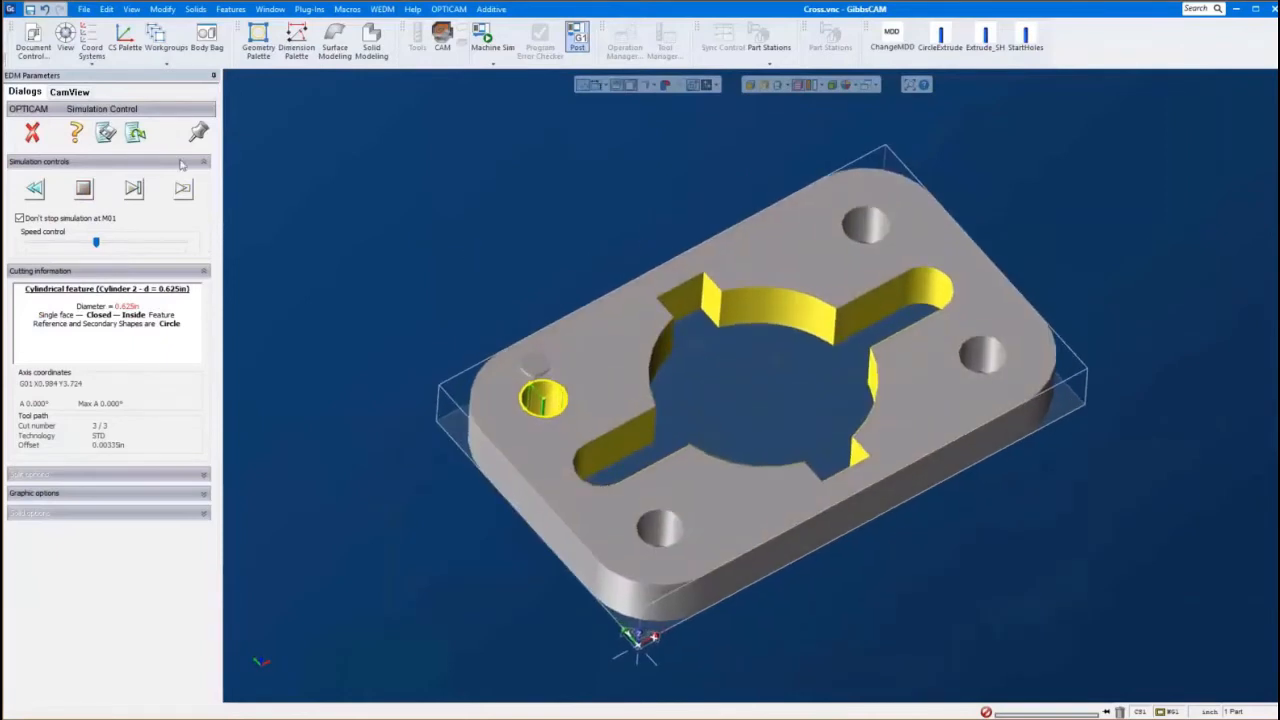
key(Escape)
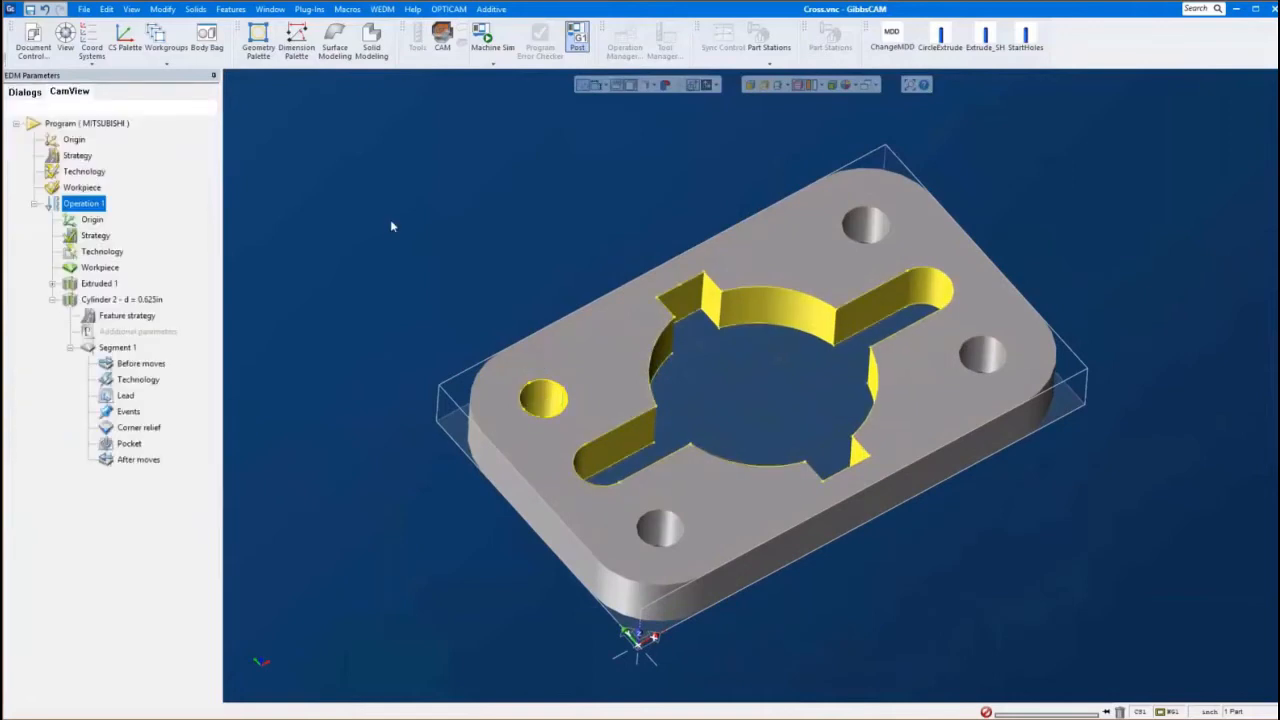
click(391, 226)
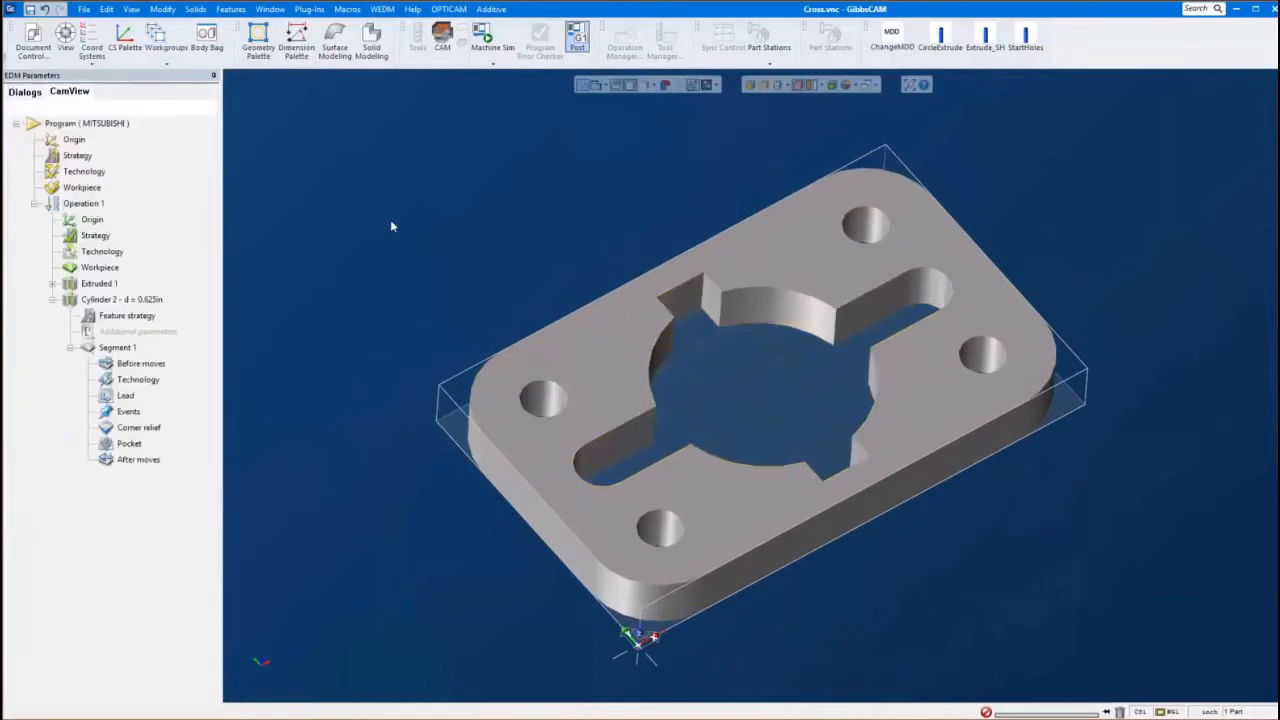
Collapse the cylindrical hole feature and open the recent part OutSide Cuts.vnc without saving the changes to Cross.vnc
click(53, 300)
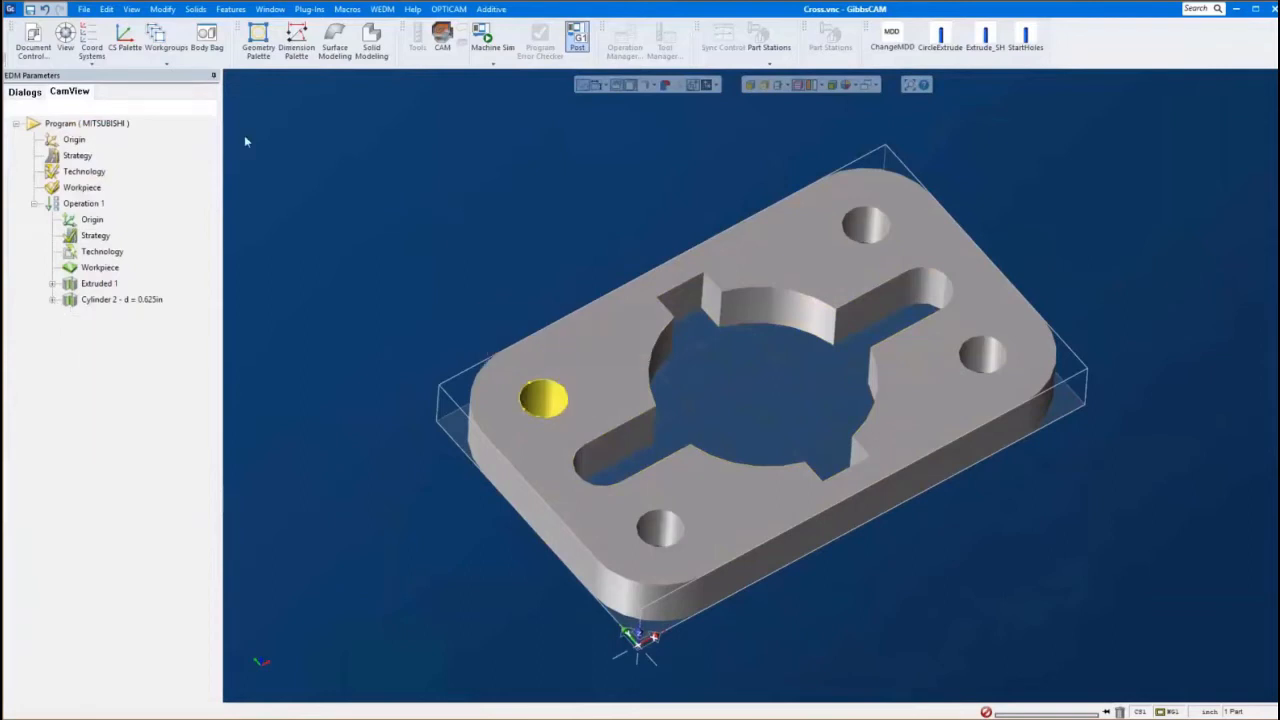
click(84, 9)
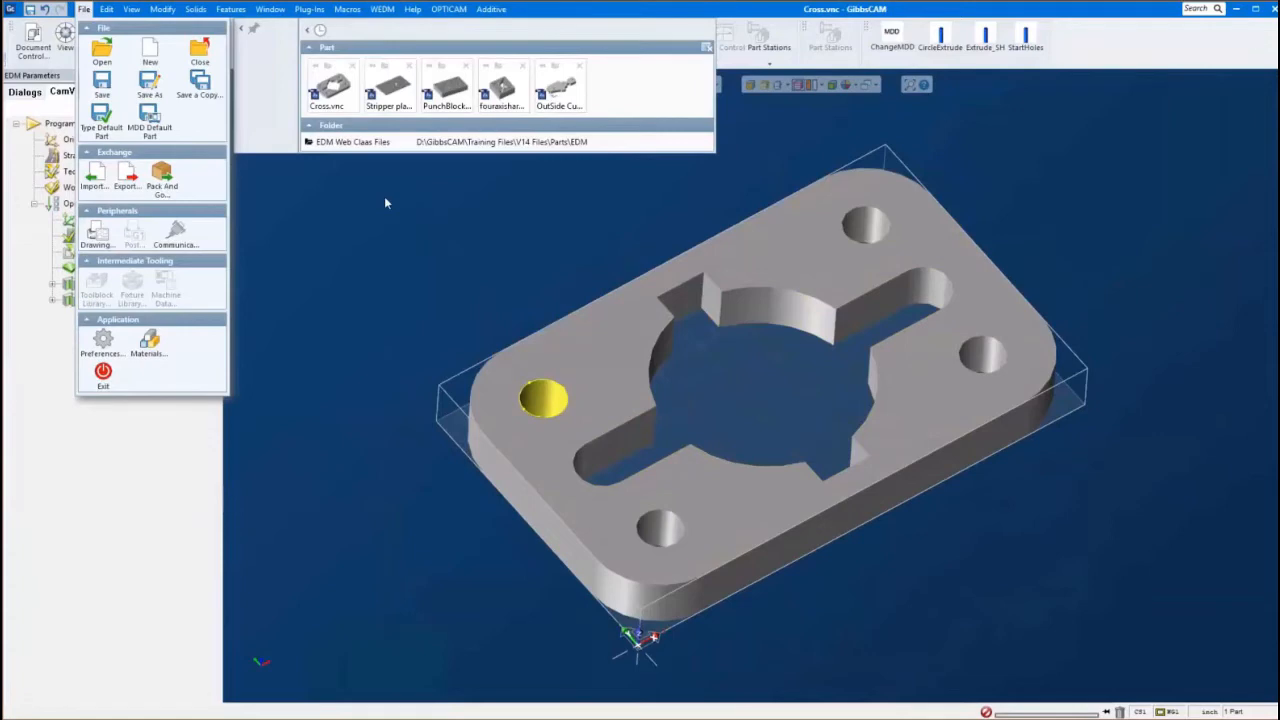
click(560, 90)
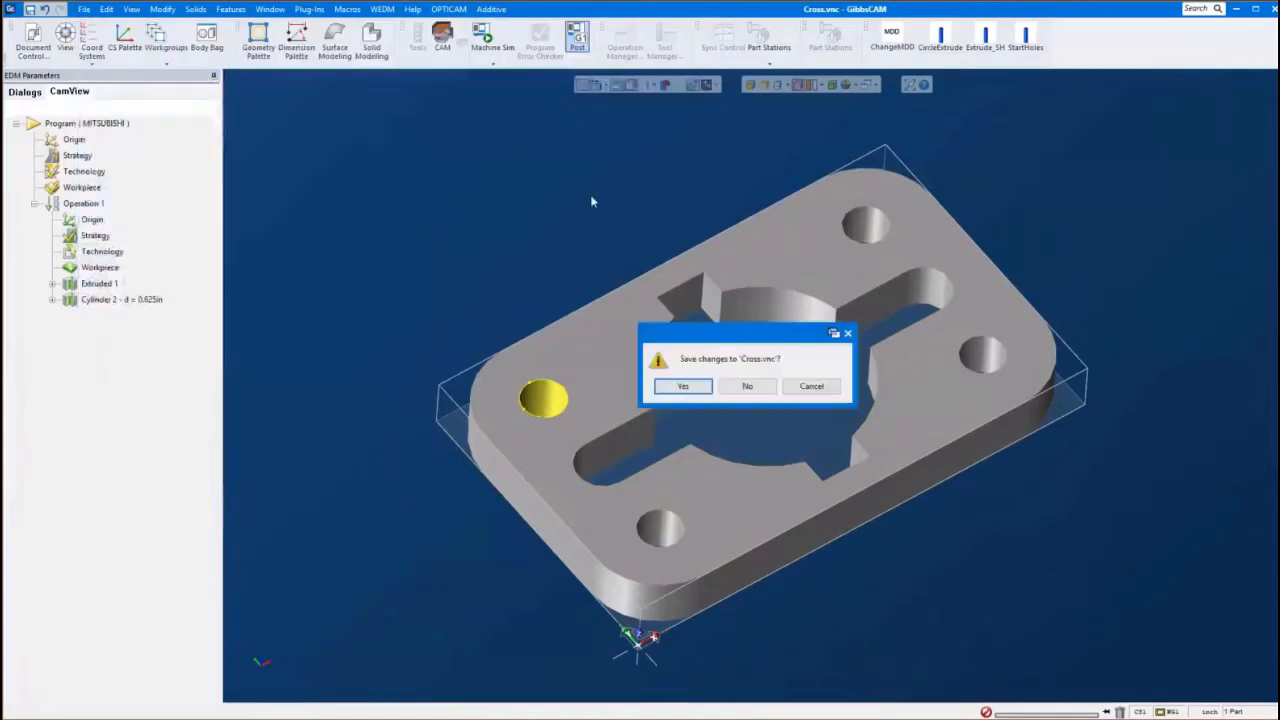
click(747, 388)
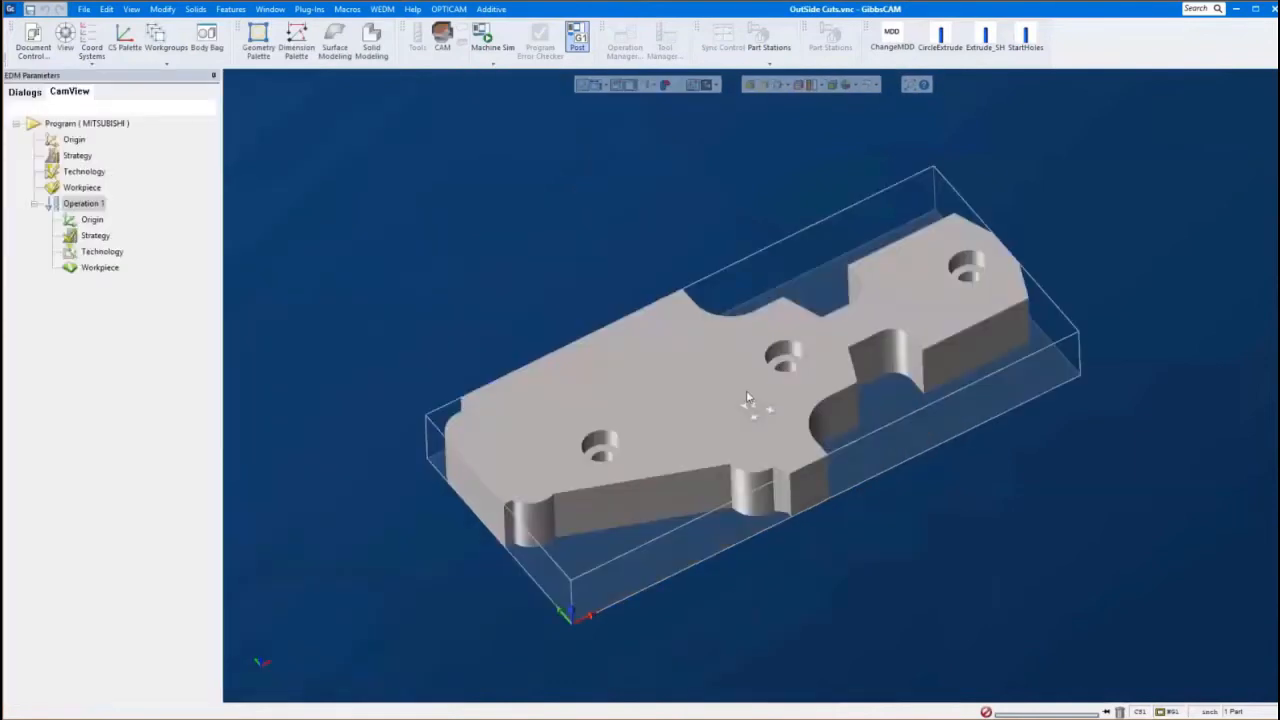
mouse_move(747, 398)
middle_down()
mouse_move(630, 383)
mouse_move(728, 400)
middle_up()
scroll(715, 386, up, 2)
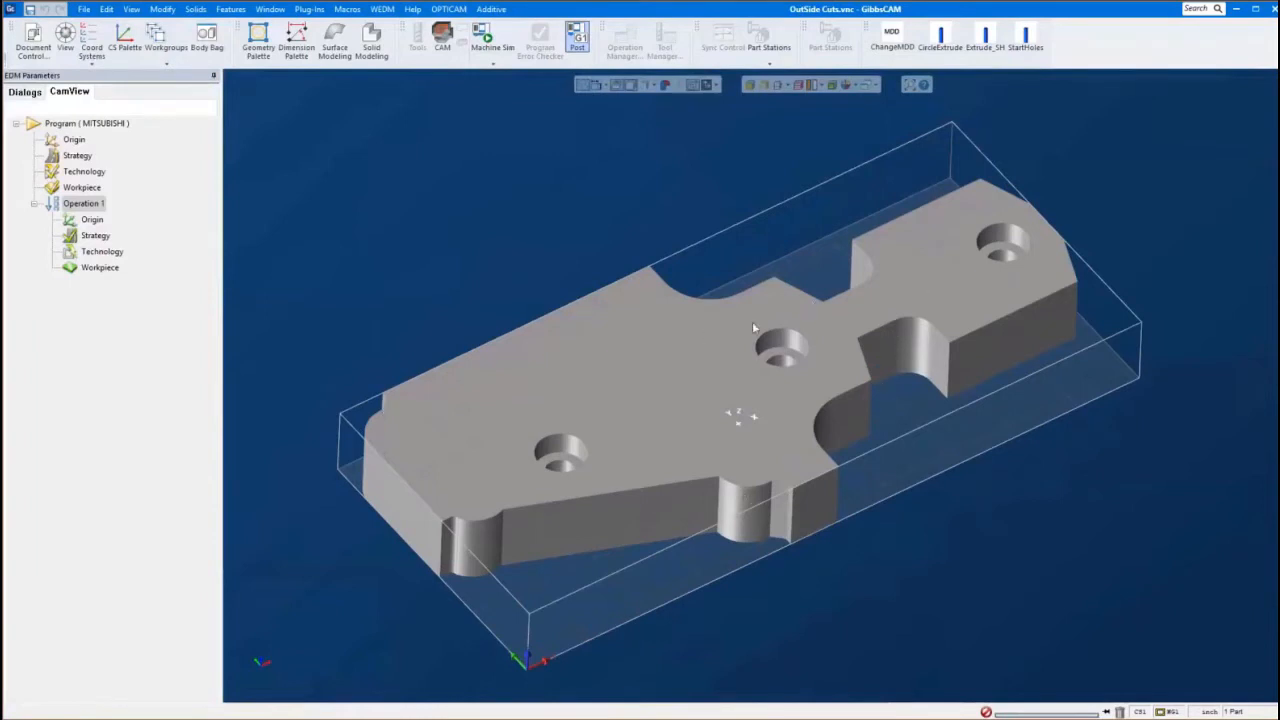
click(83, 203)
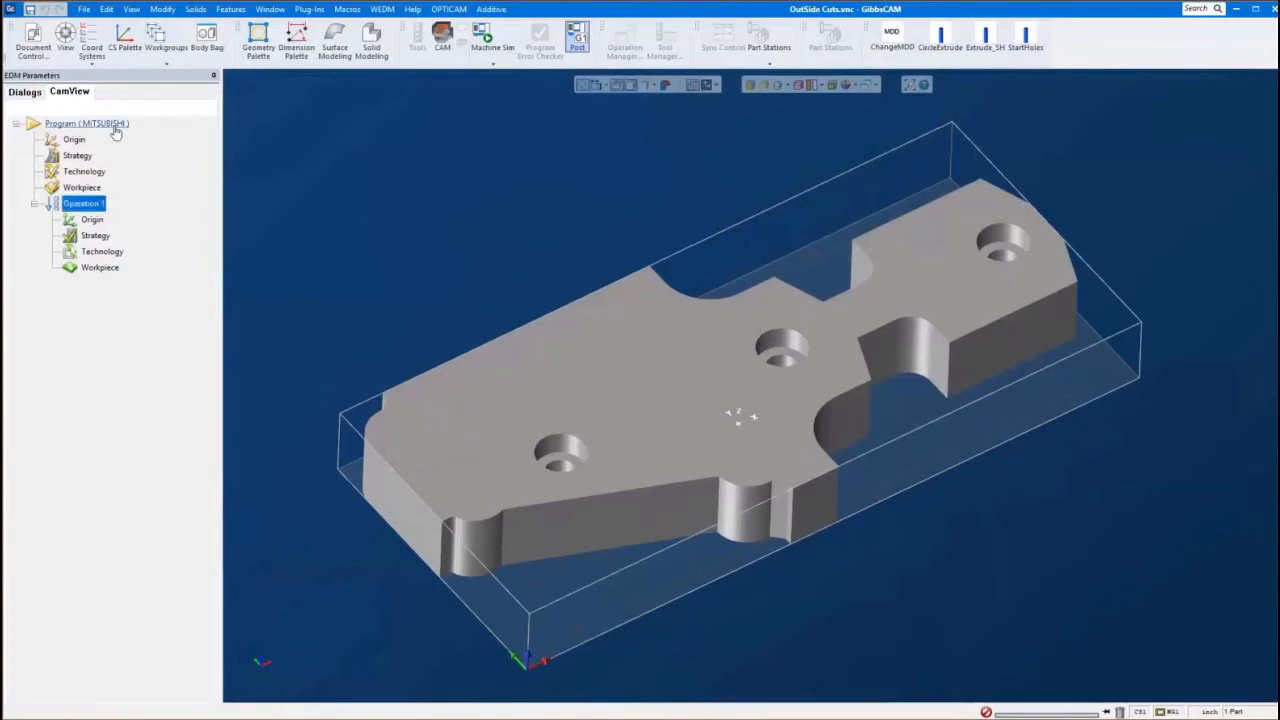
click(84, 172)
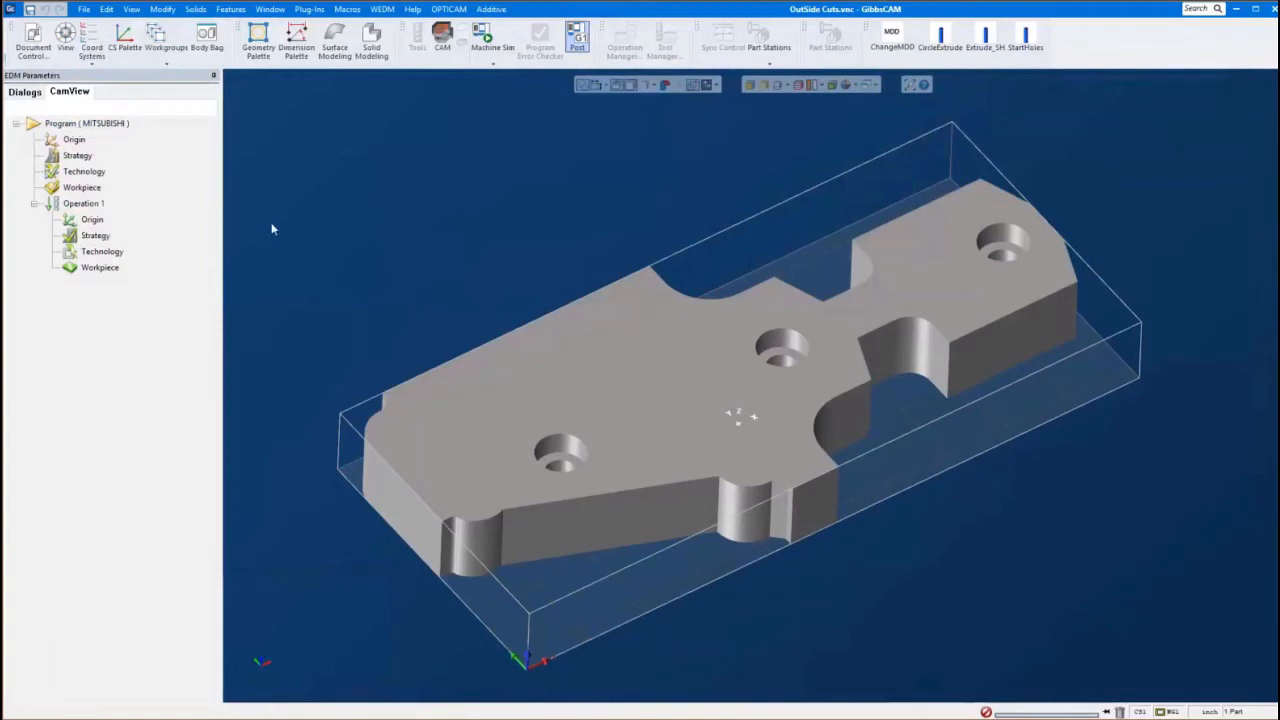
click(86, 123)
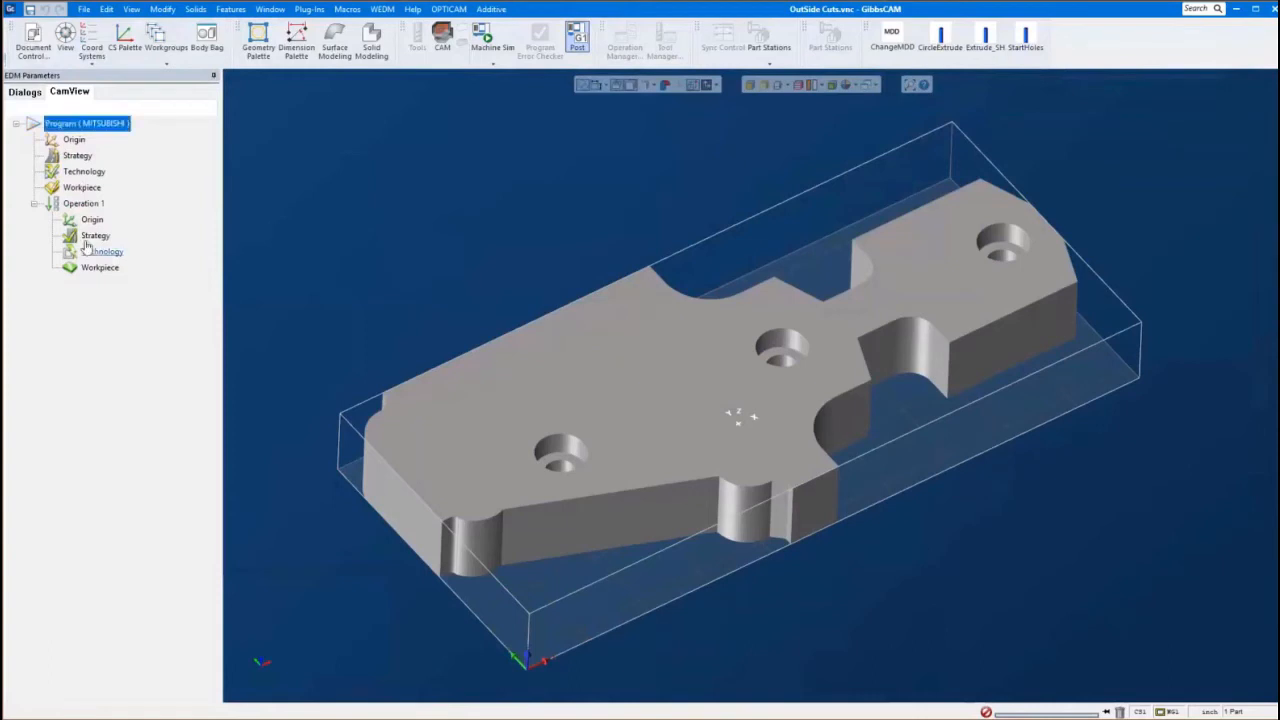
Set the program's workpiece to use an STL file, choose OutSide Cuts.stl, and accept the workpiece settings
click(82, 188)
double_click(82, 188)
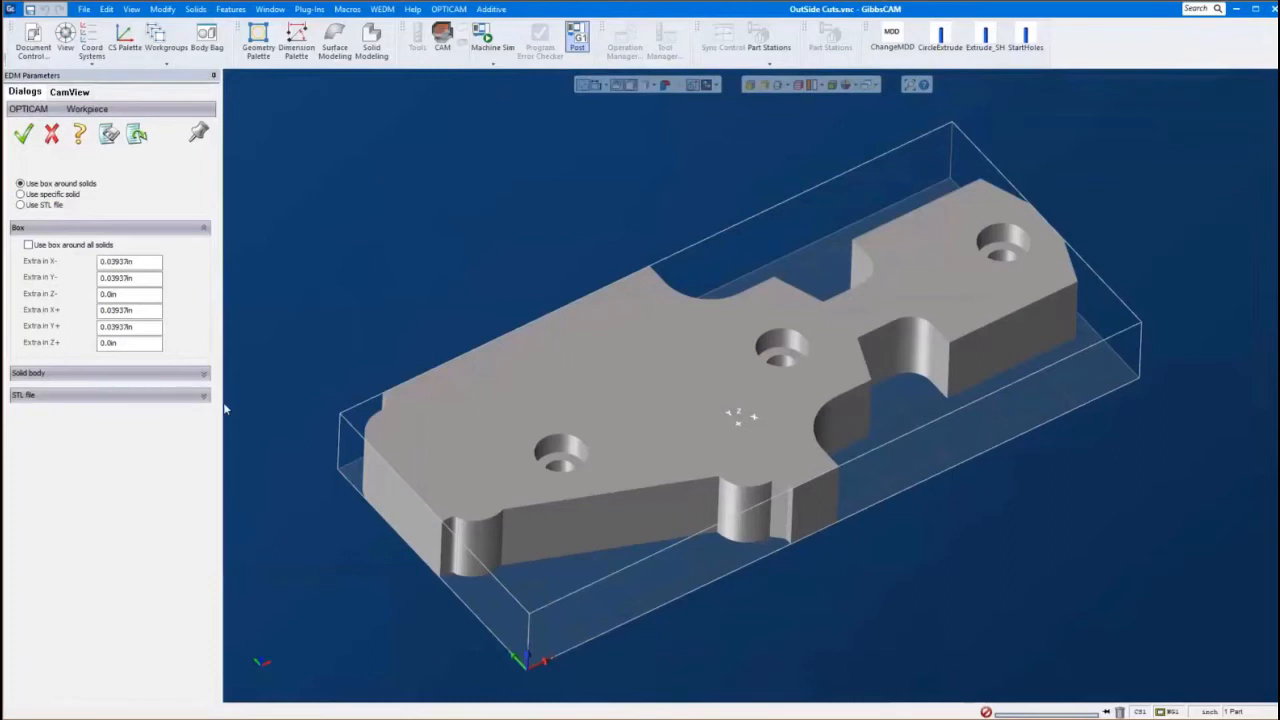
click(20, 205)
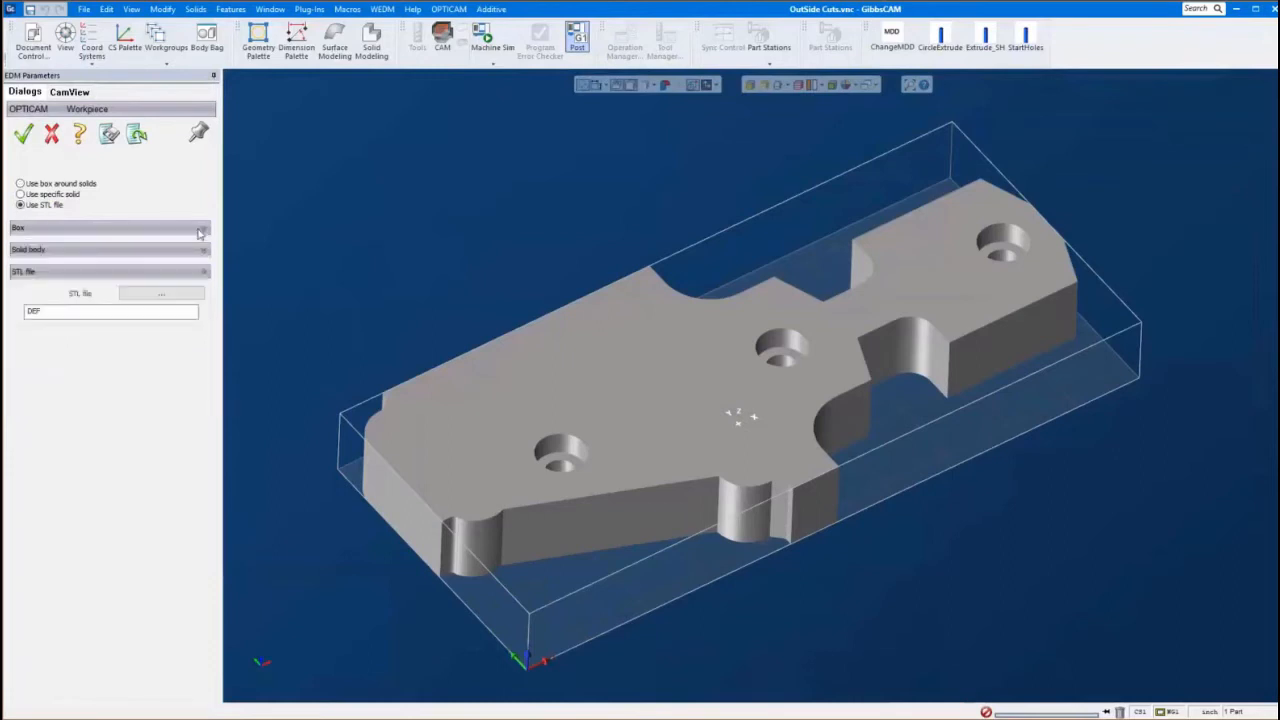
click(163, 295)
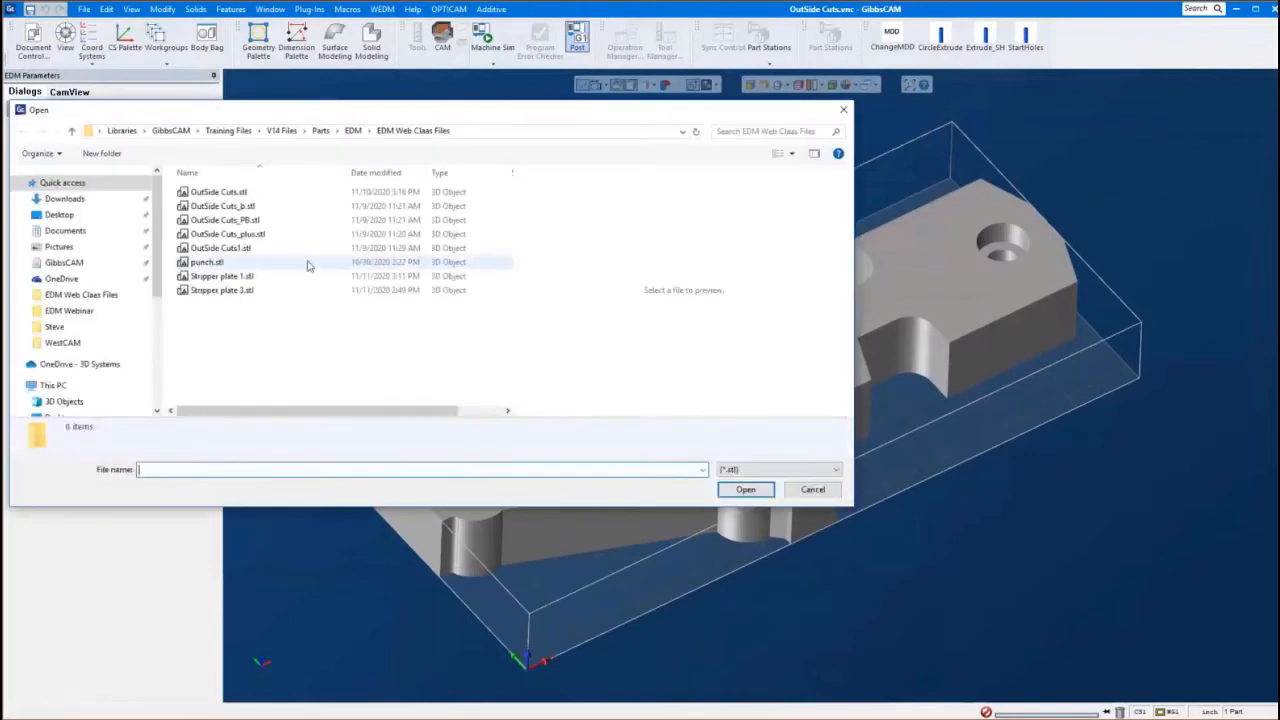
click(207, 192)
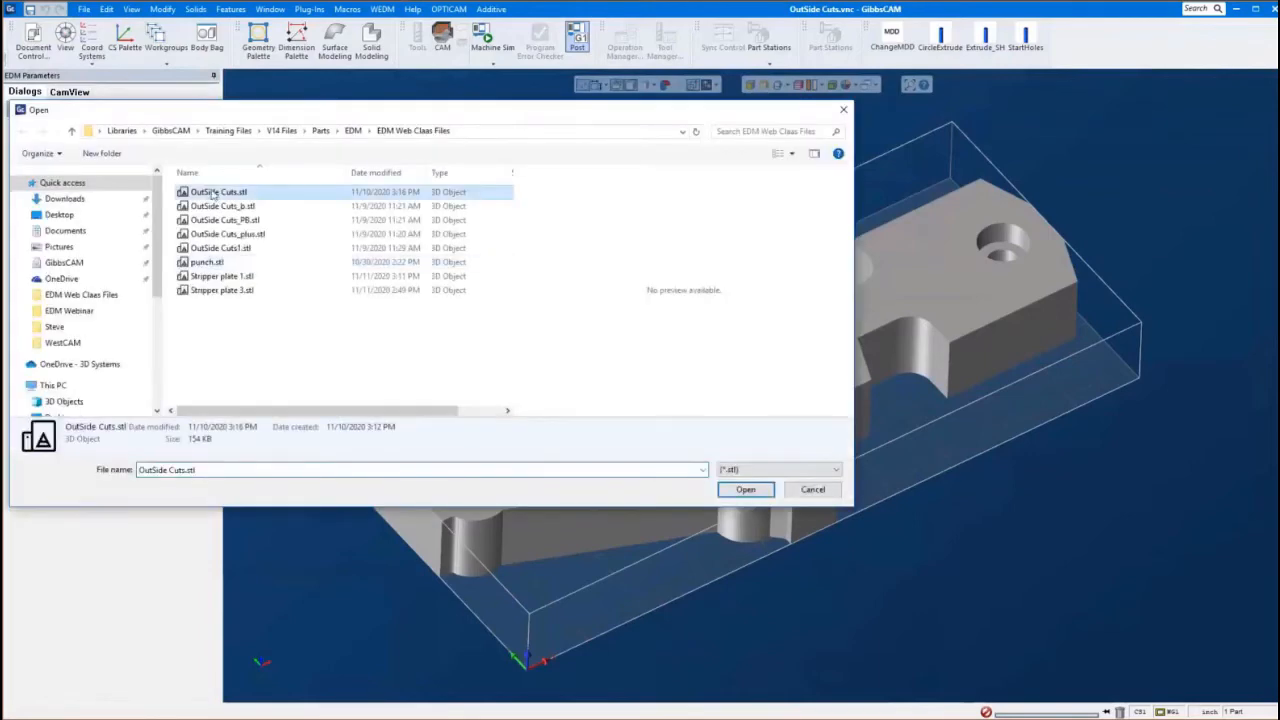
click(745, 489)
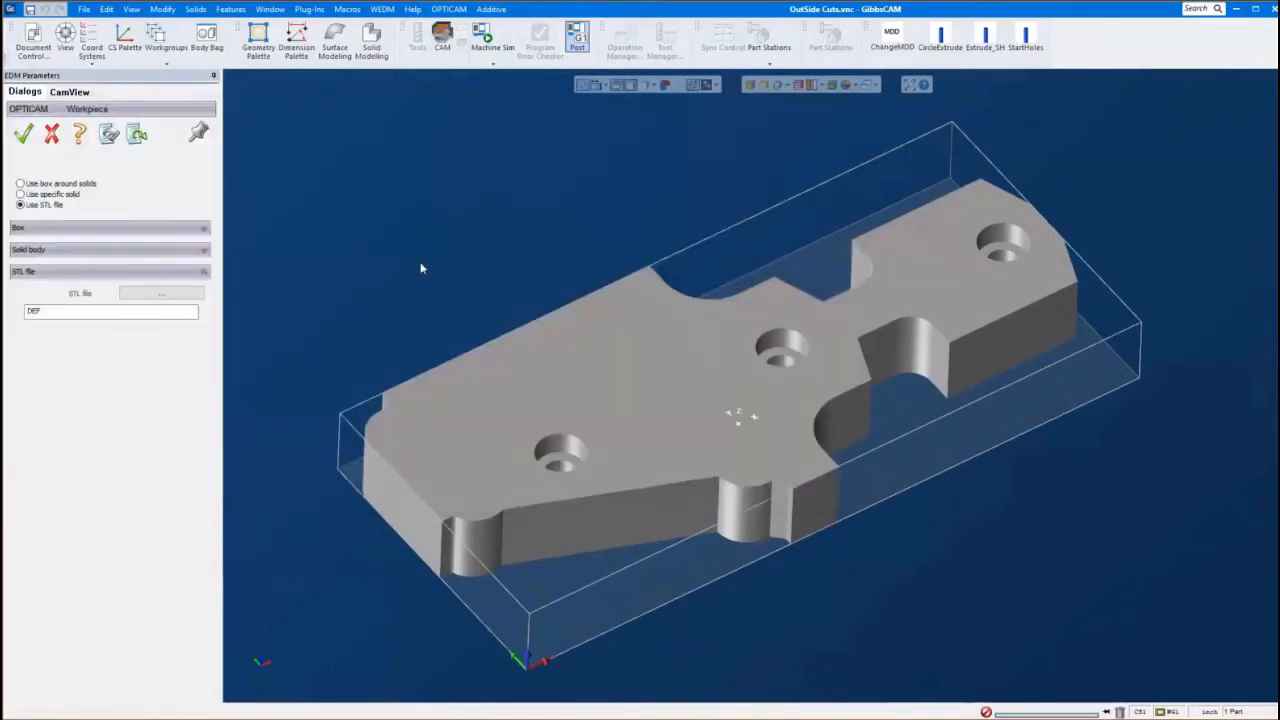
click(24, 138)
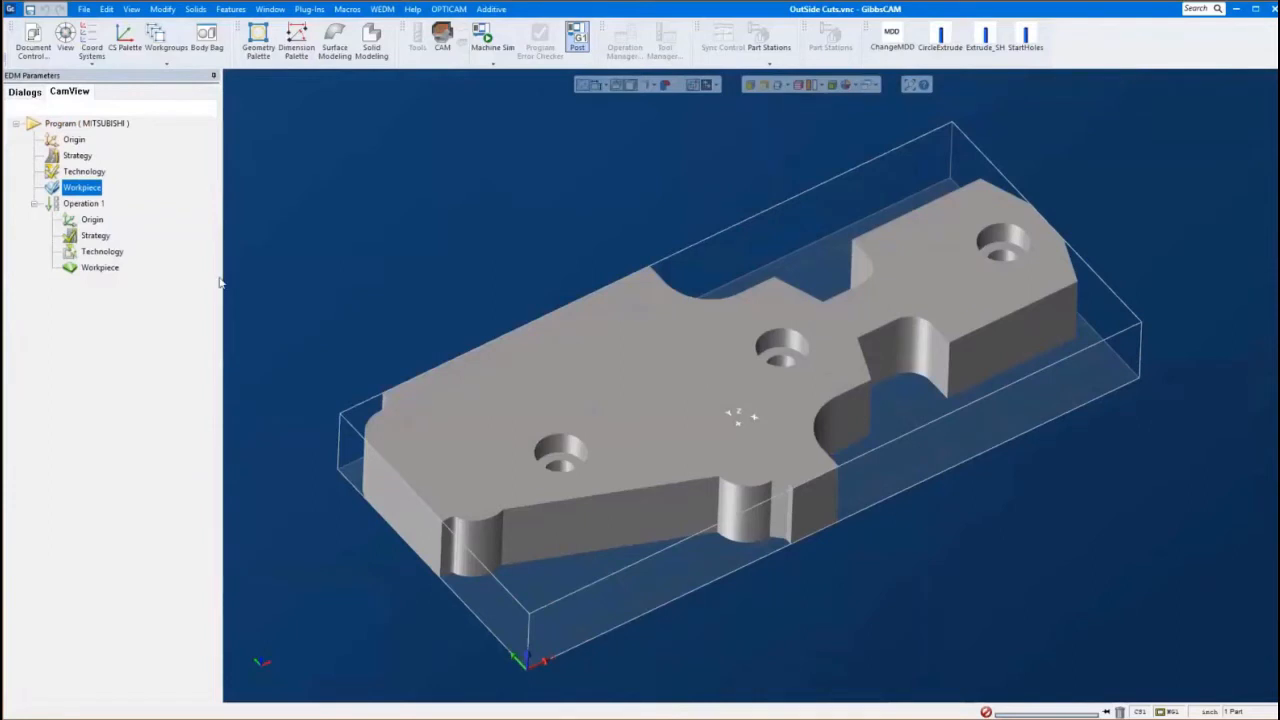
Create an open feature in Operation 1 by manual edge selection, picking the five vertical edges around the rounded notch on the part's front side
right_click(88, 205)
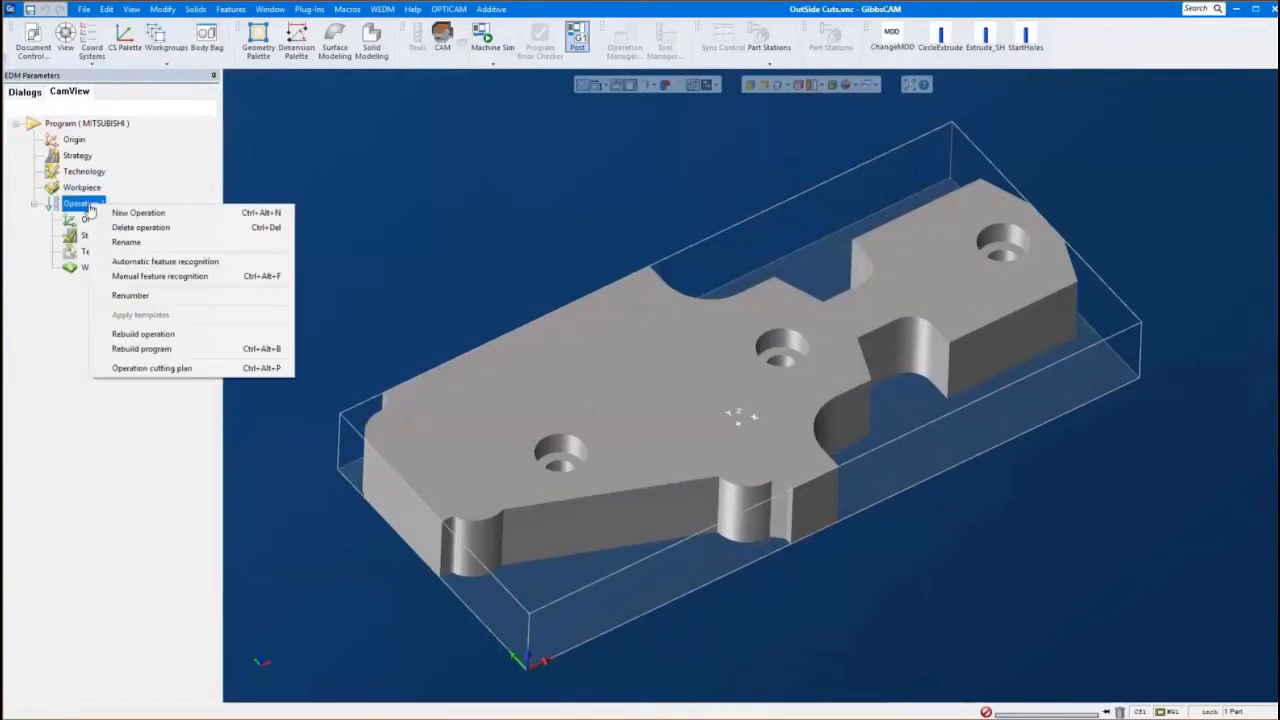
click(153, 278)
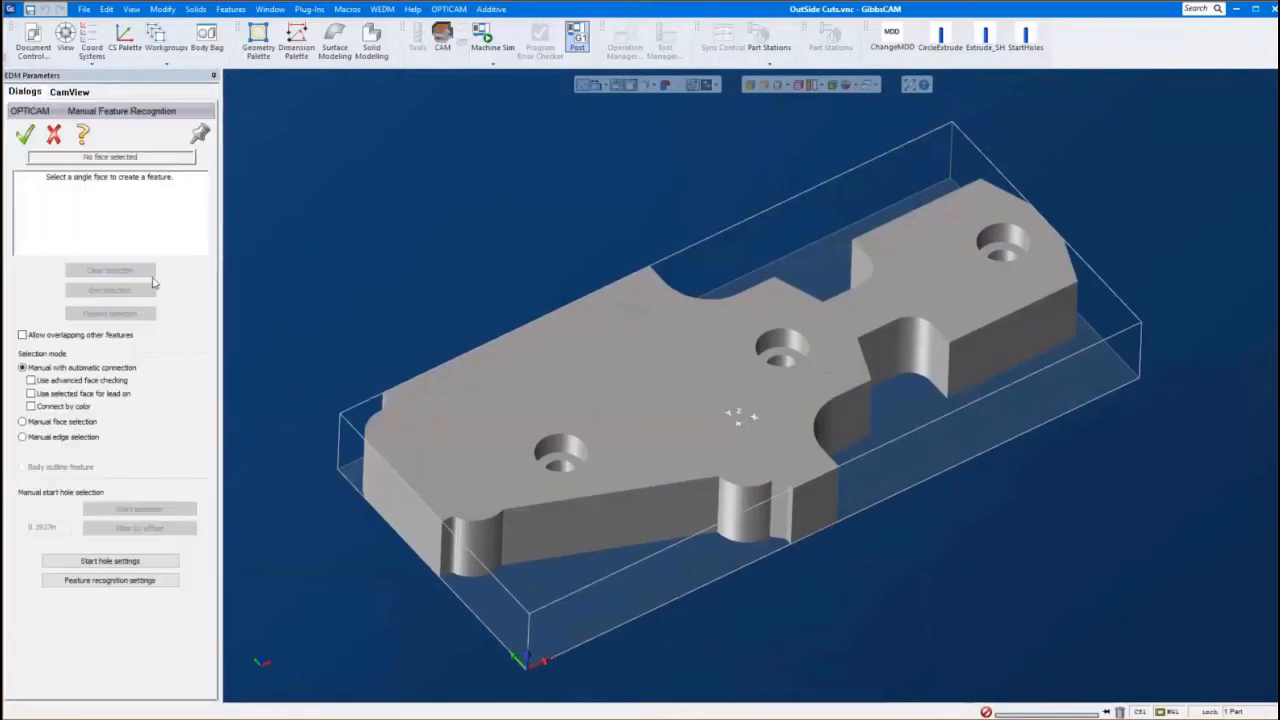
scroll(721, 419, up, 2)
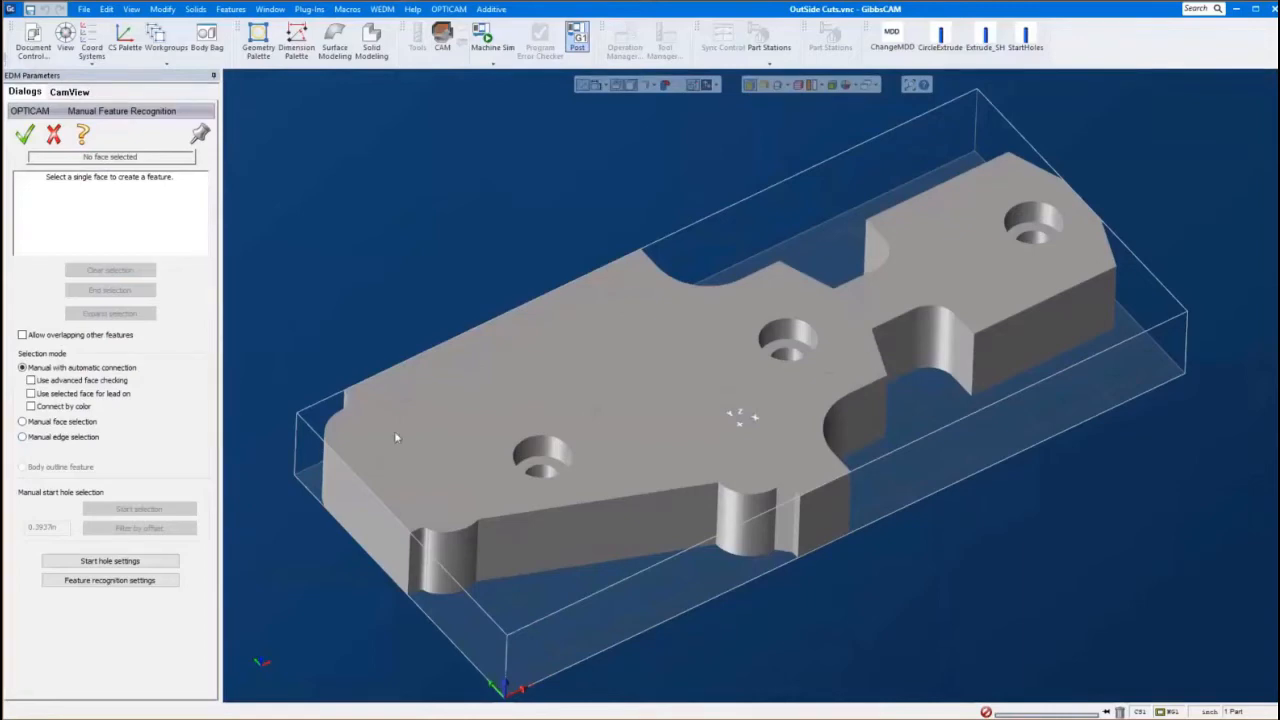
click(22, 437)
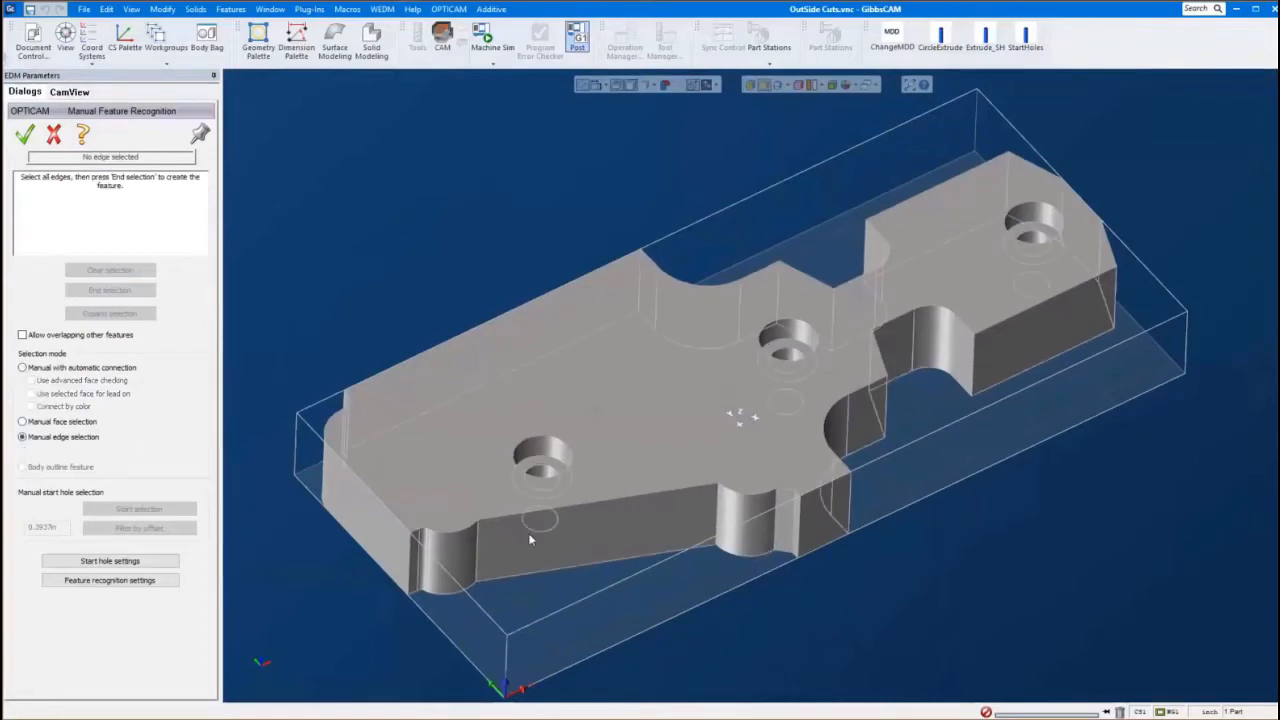
scroll(922, 511, up, 3)
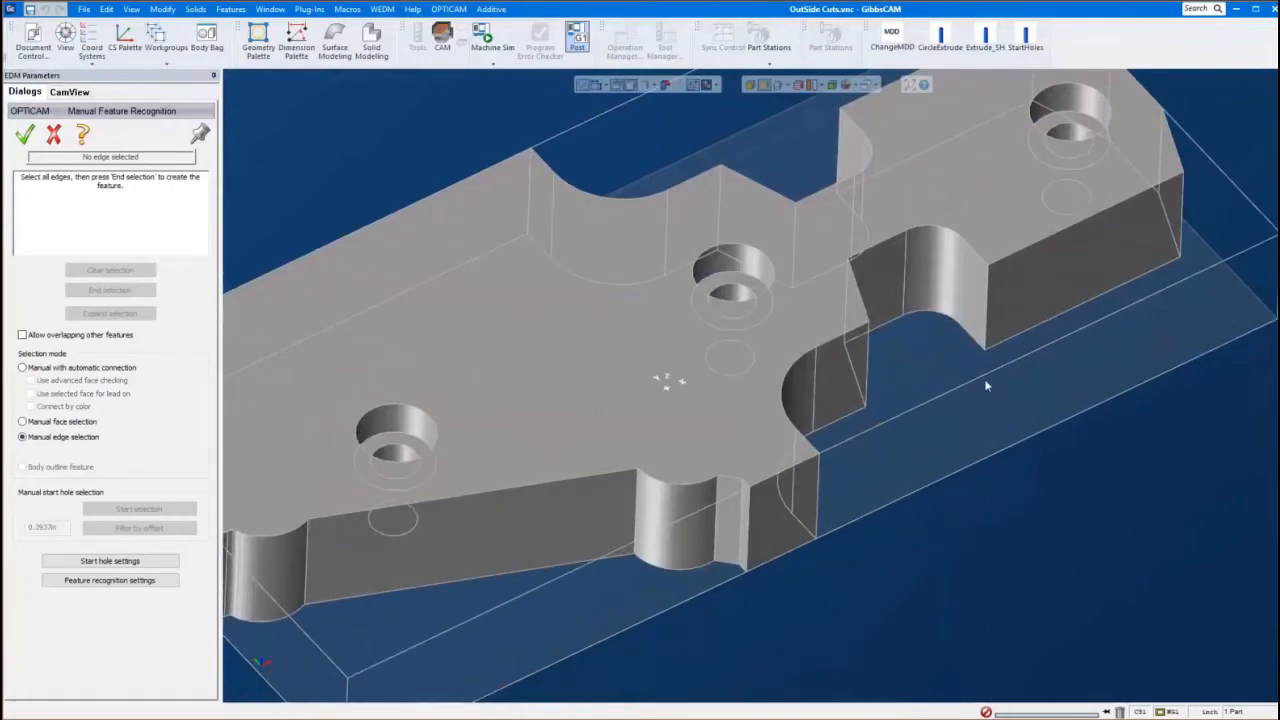
click(988, 309)
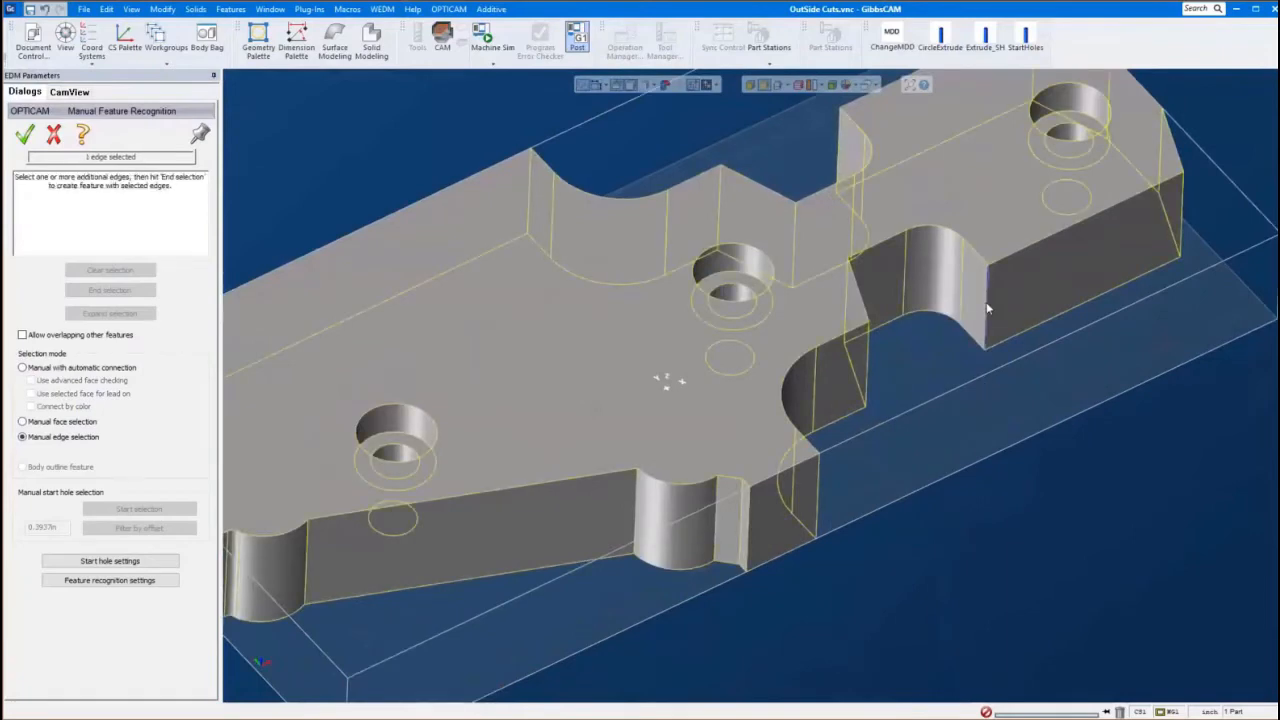
click(906, 286)
click(851, 309)
click(867, 368)
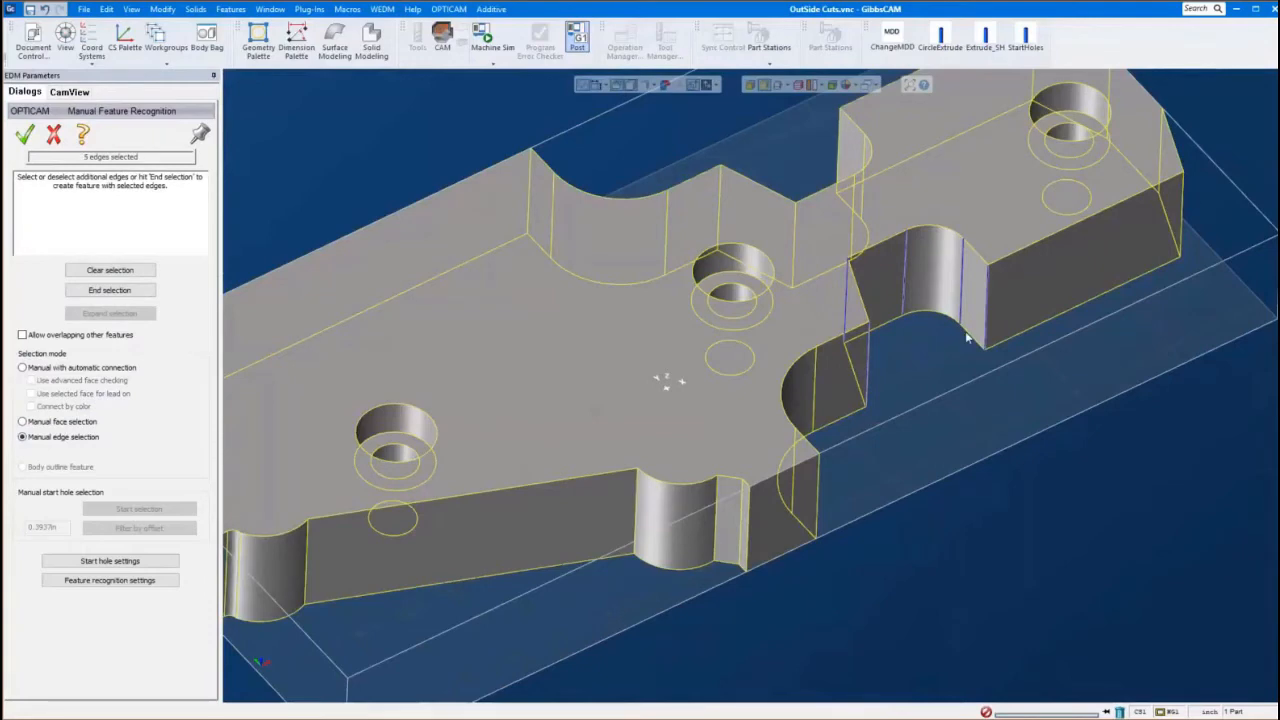
click(132, 293)
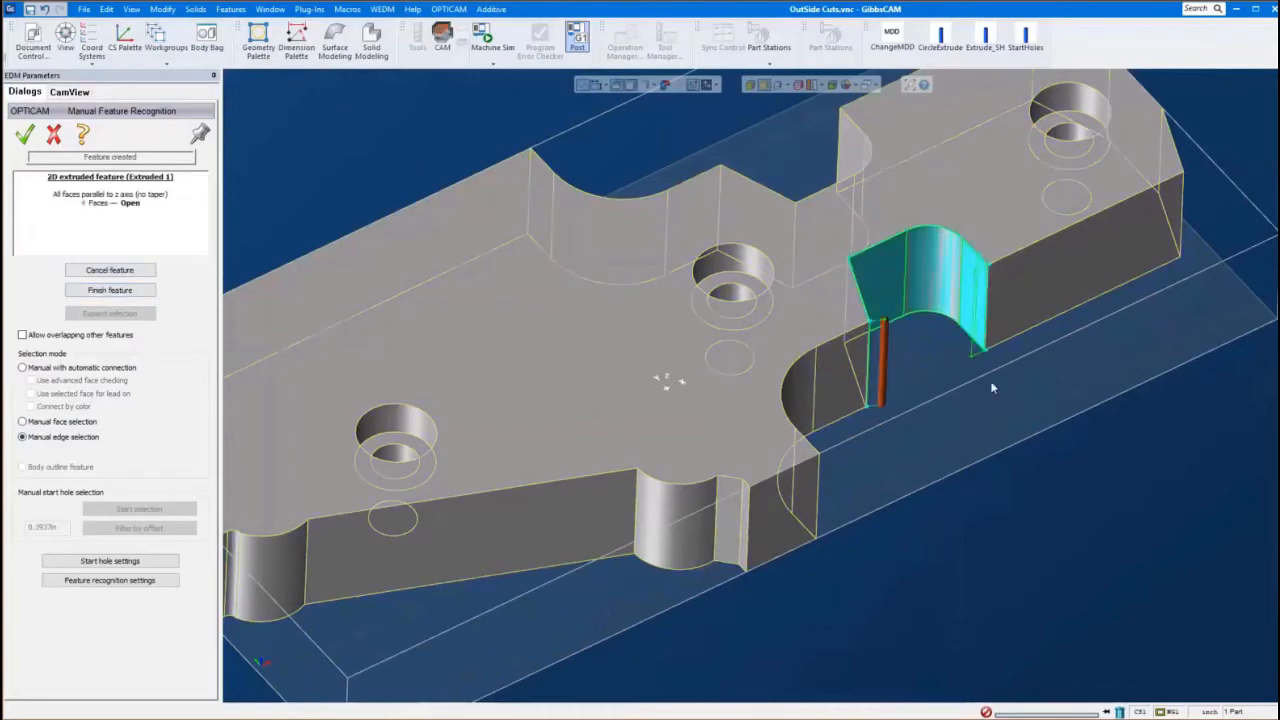
Create an open feature by manual face selection from the angled front face, the rounded faces at its ends and the adjoining small face
scroll(996, 393, down, 2)
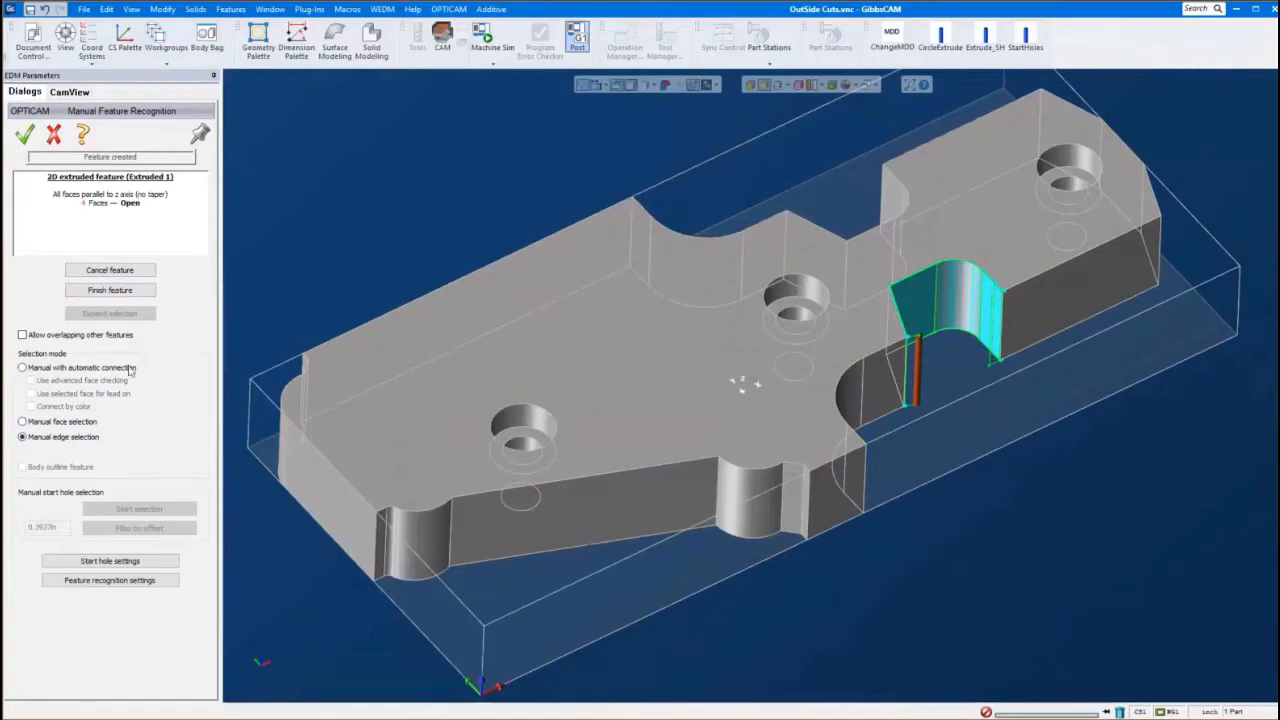
click(78, 423)
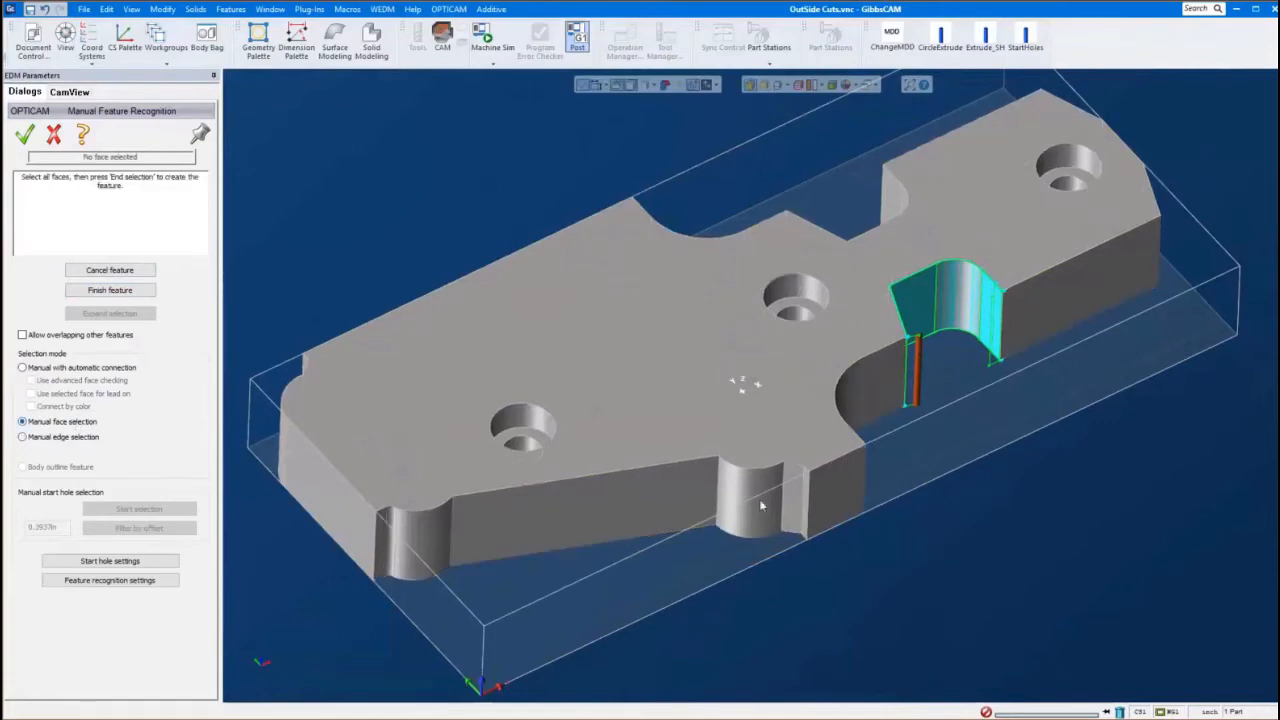
click(803, 520)
click(765, 505)
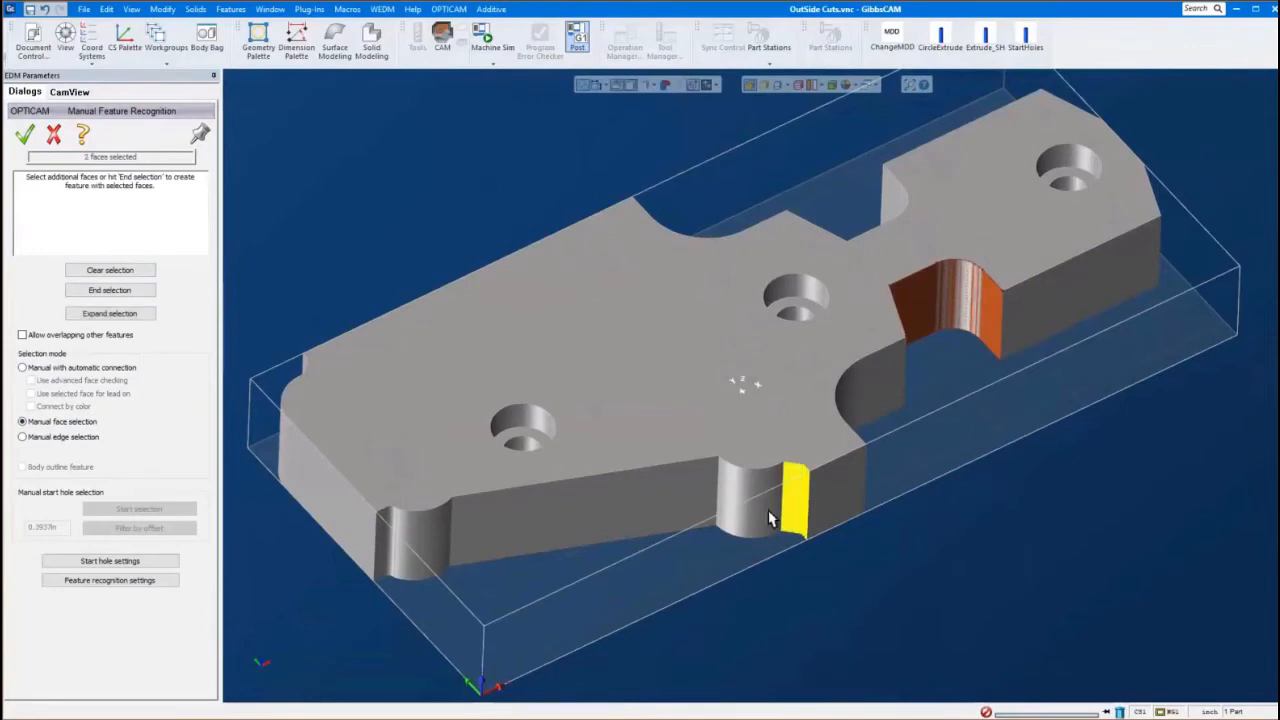
click(571, 523)
click(430, 534)
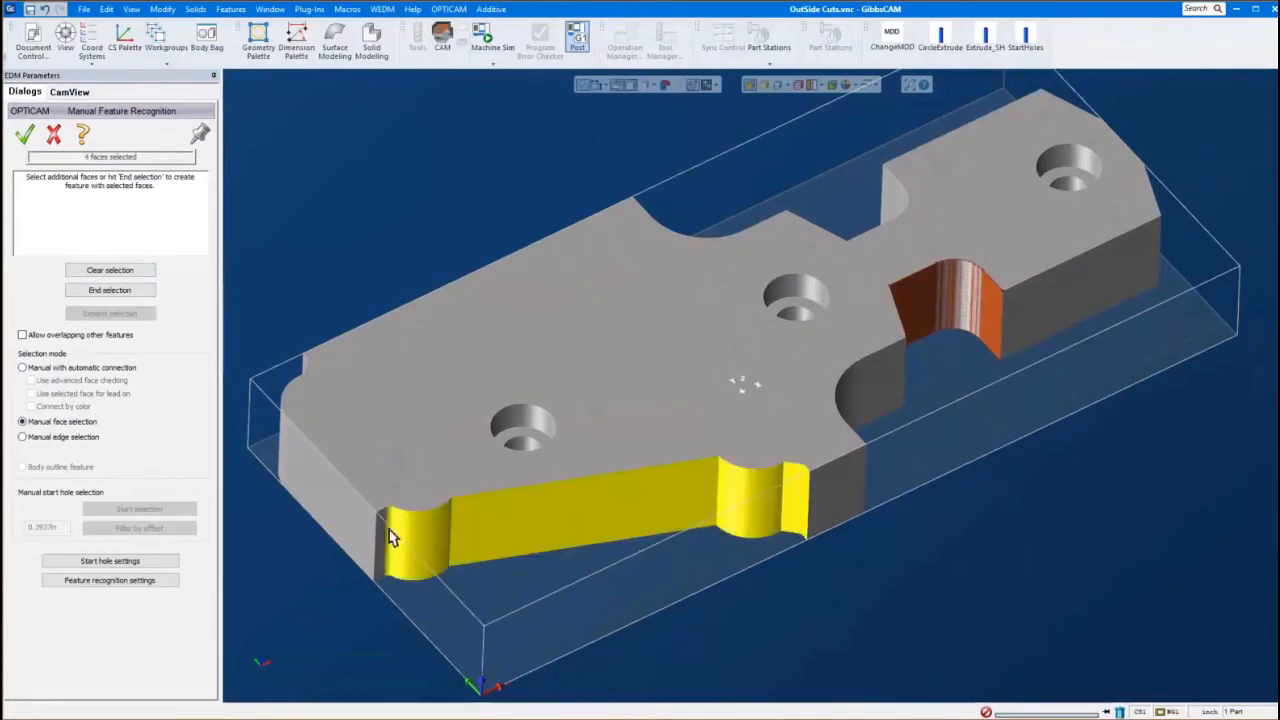
click(109, 290)
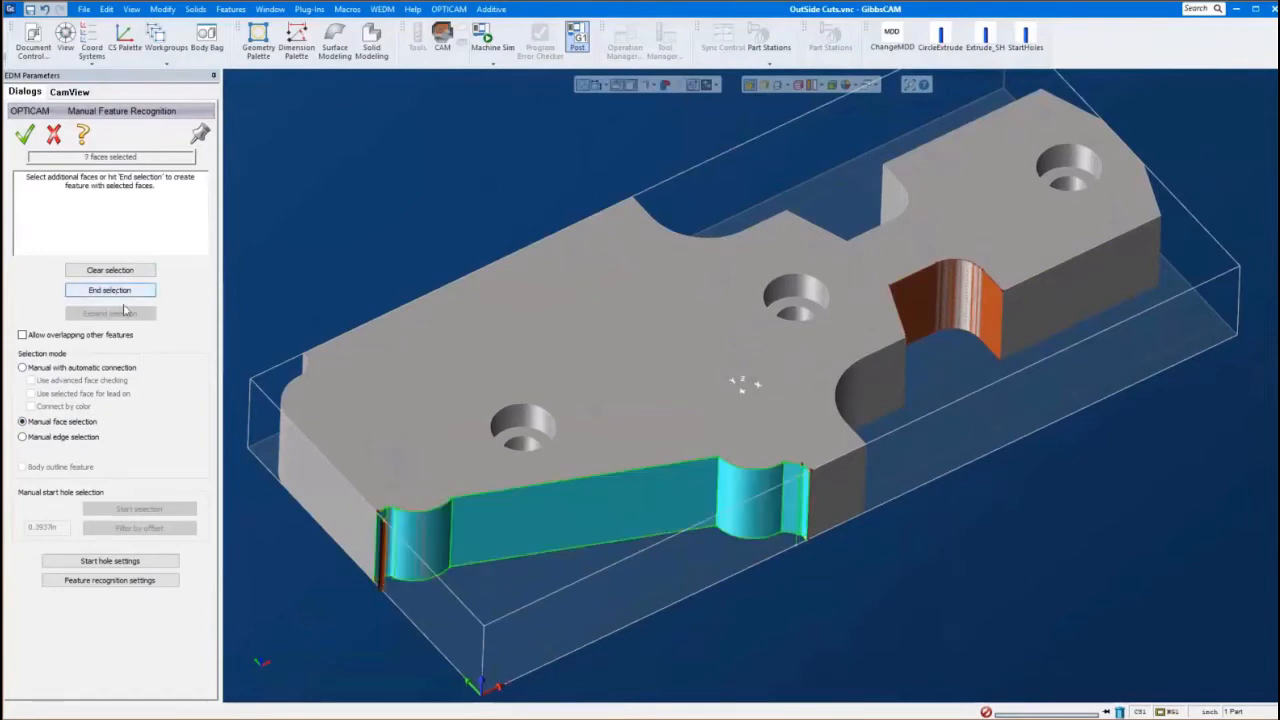
Create another open feature by manual face selection from the two faces of the small rounded corner at the part's back end
middle_drag(413, 458, 703, 455)
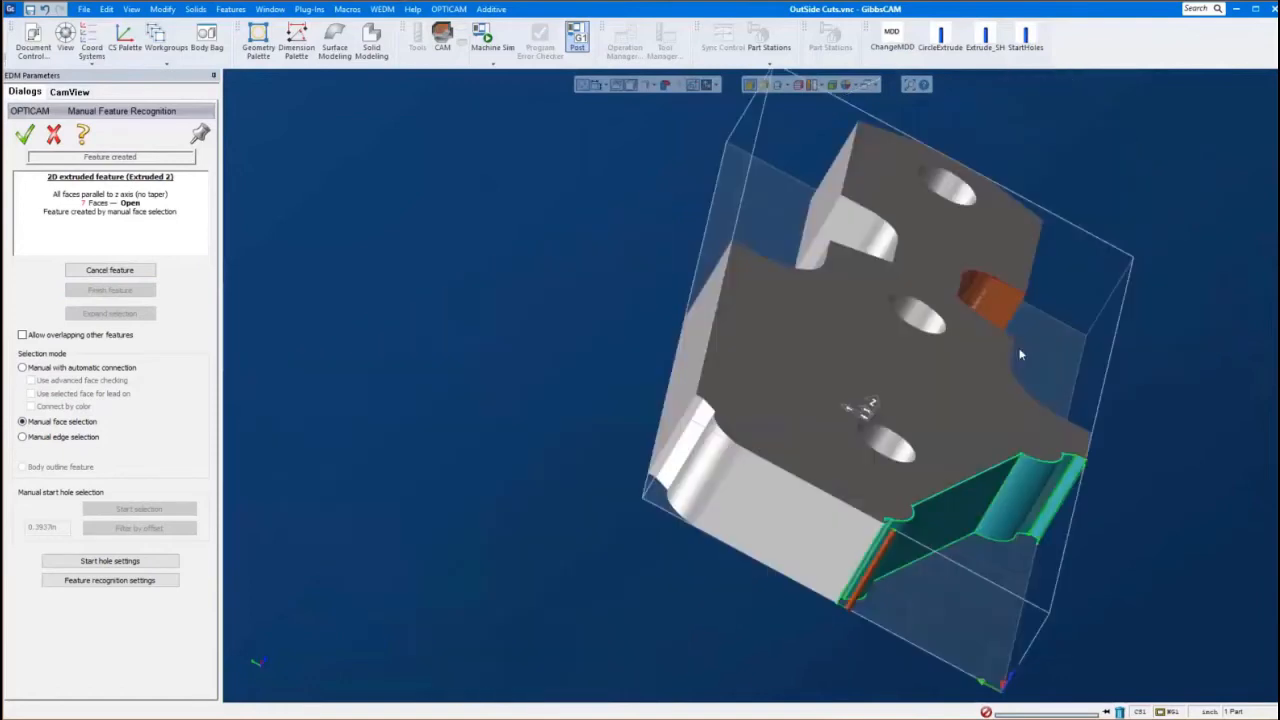
scroll(703, 455, up, 3)
click(703, 455)
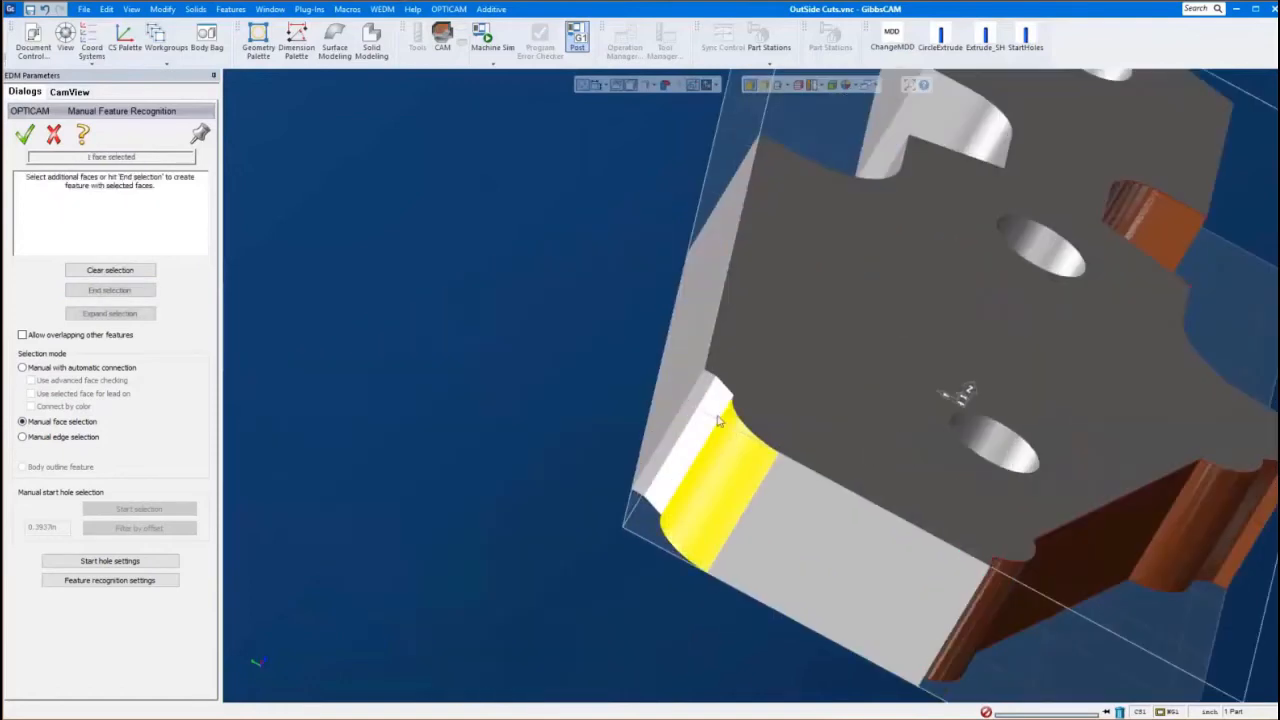
click(672, 440)
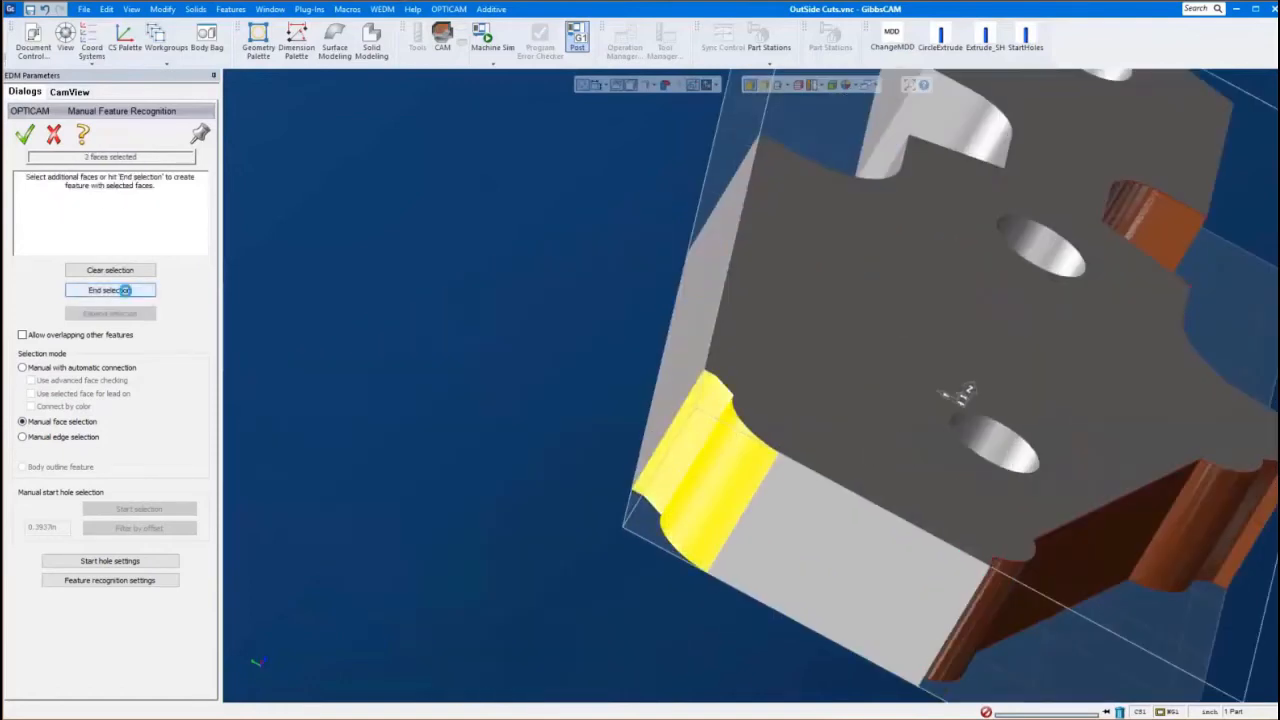
click(109, 290)
Create an open feature by manual face selection from the faces of the rounded notch on the part's back side
middle_drag(469, 364, 877, 236)
scroll(871, 329, up, 6)
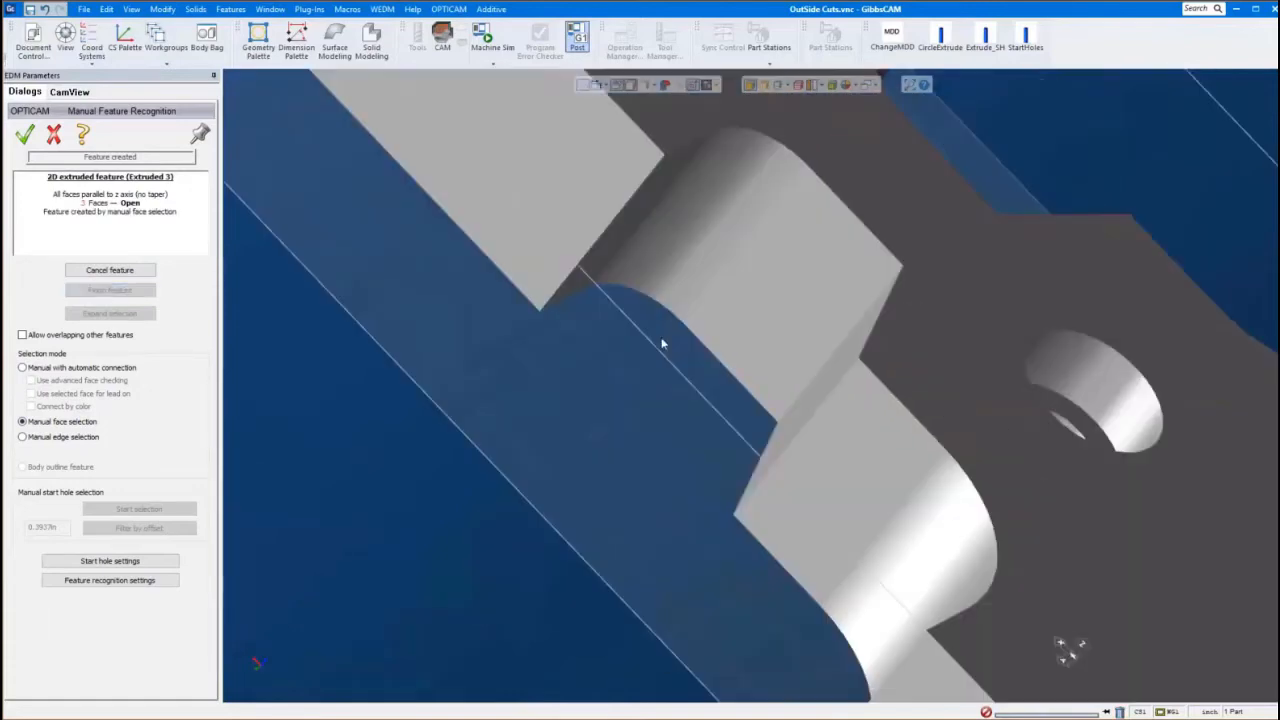
click(720, 217)
click(780, 260)
middle_drag(800, 280, 845, 390)
click(845, 390)
scroll(884, 488, down, 5)
middle_drag(884, 488, 277, 370)
click(109, 290)
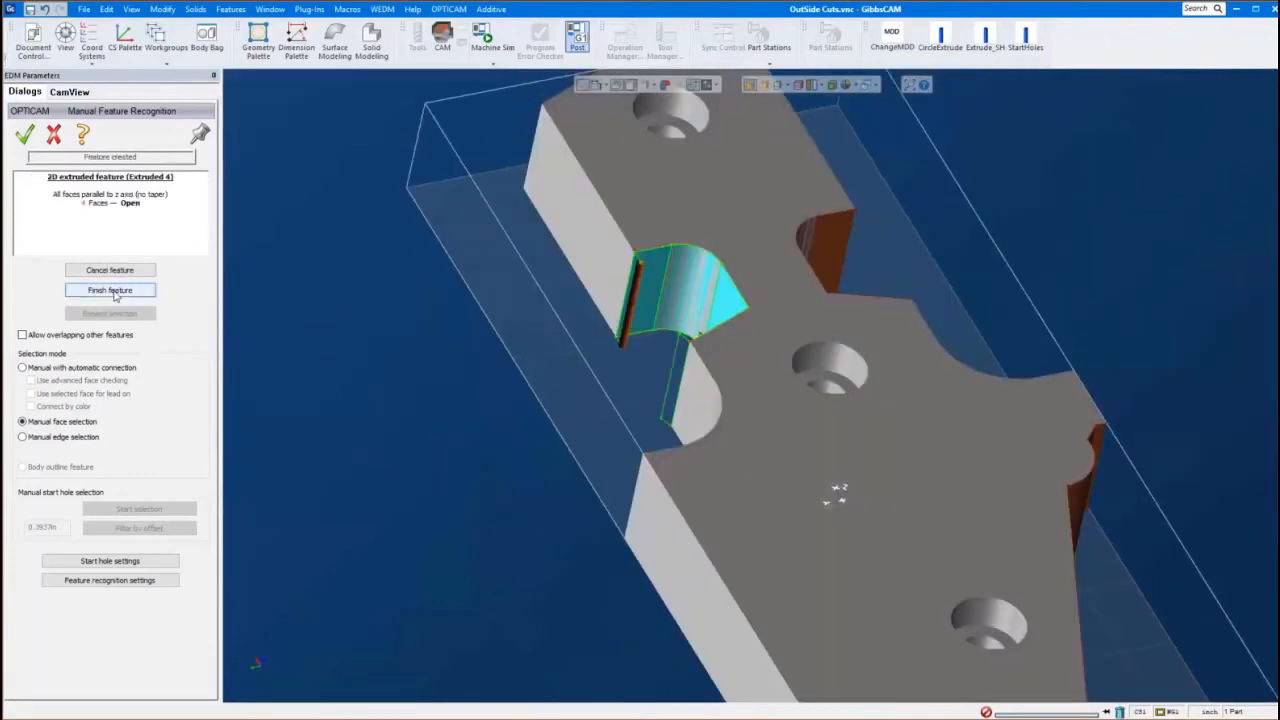
Check the open features around the part's outside and accept the manual feature recognition
scroll(703, 347, down, 3)
middle_drag(703, 347, 934, 625)
middle_drag(658, 251, 760, 328)
scroll(798, 330, up, 2)
scroll(812, 335, down, 3)
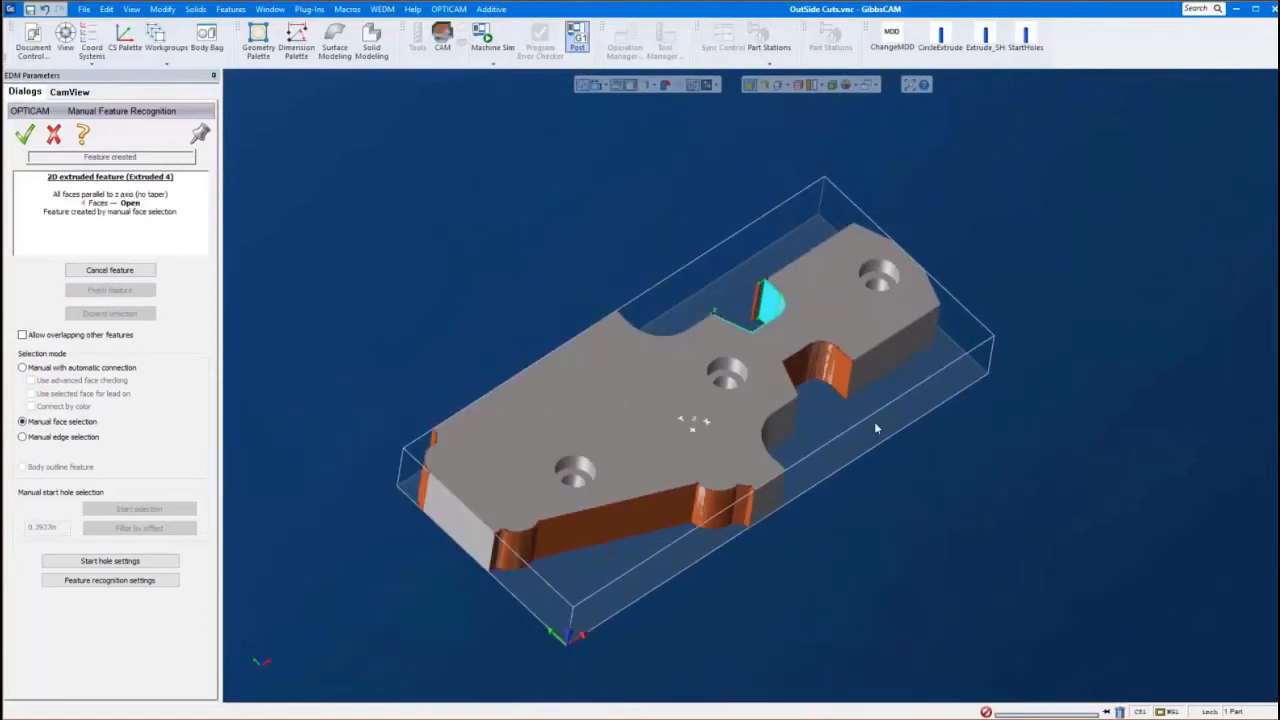
scroll(800, 352, up, 2)
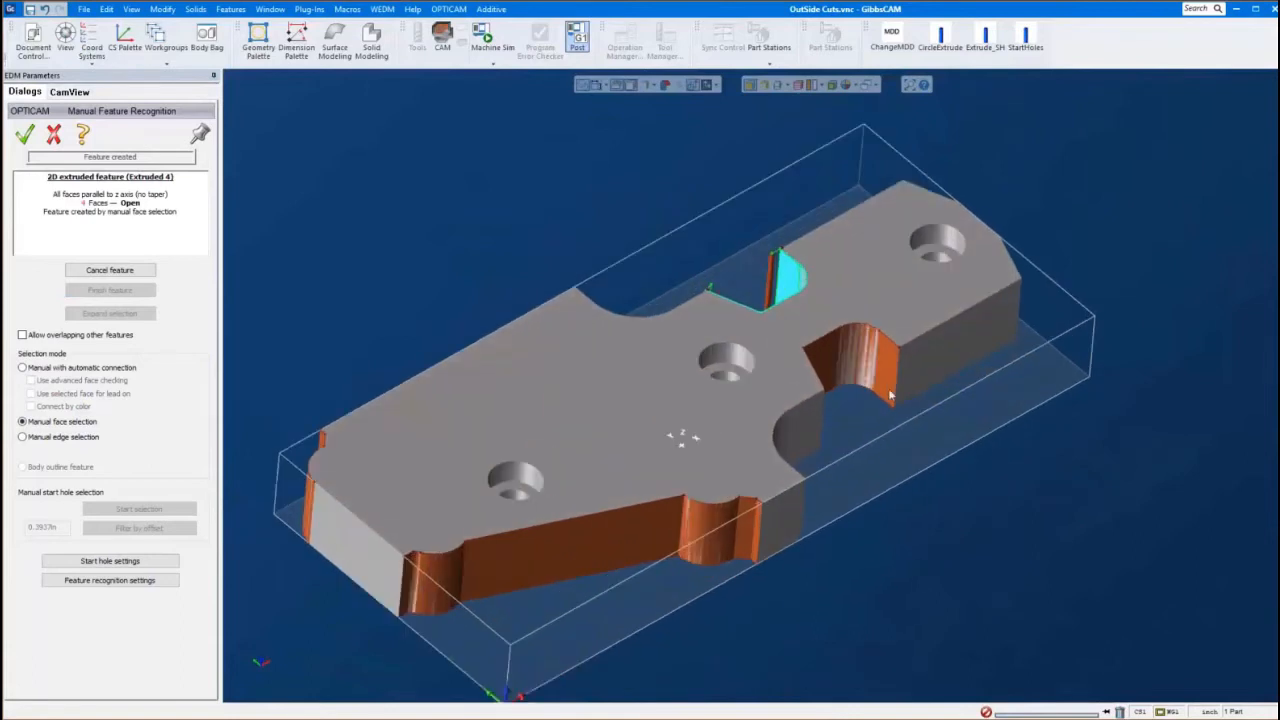
scroll(786, 348, down, 1)
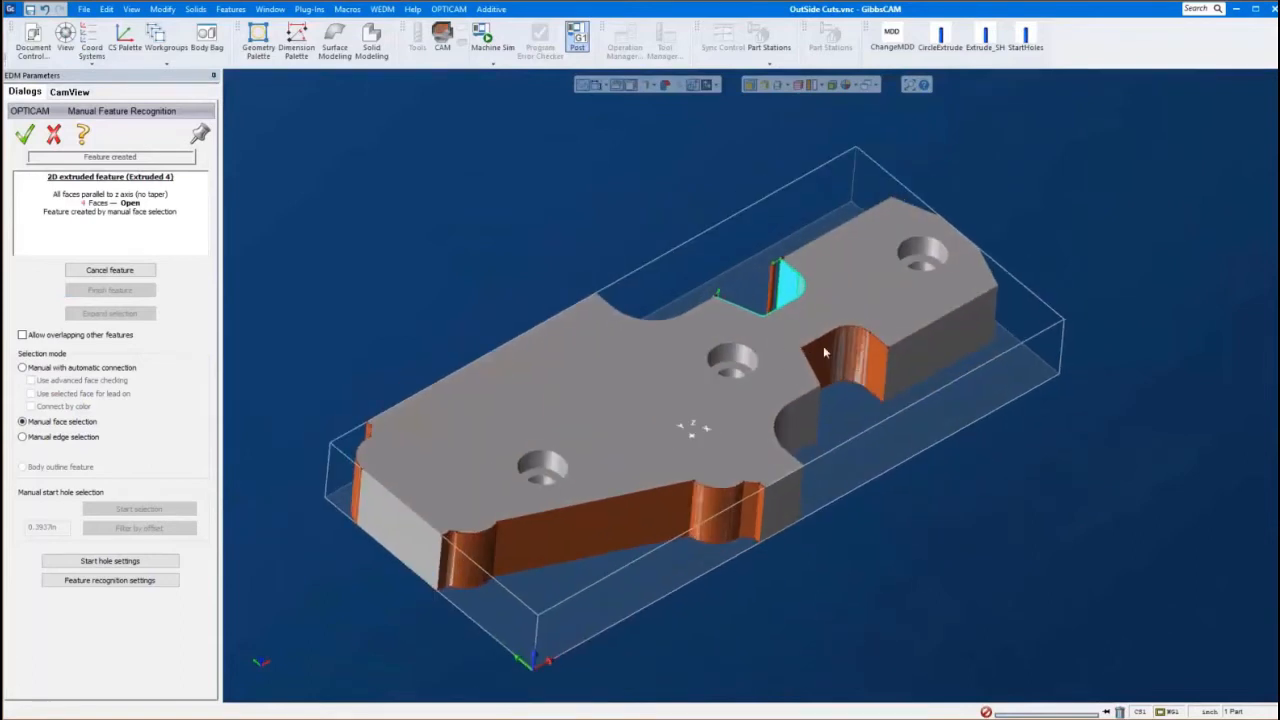
click(25, 134)
Open the solid simulation of Operation 1 to check the wire's start position, and close it
right_click(83, 203)
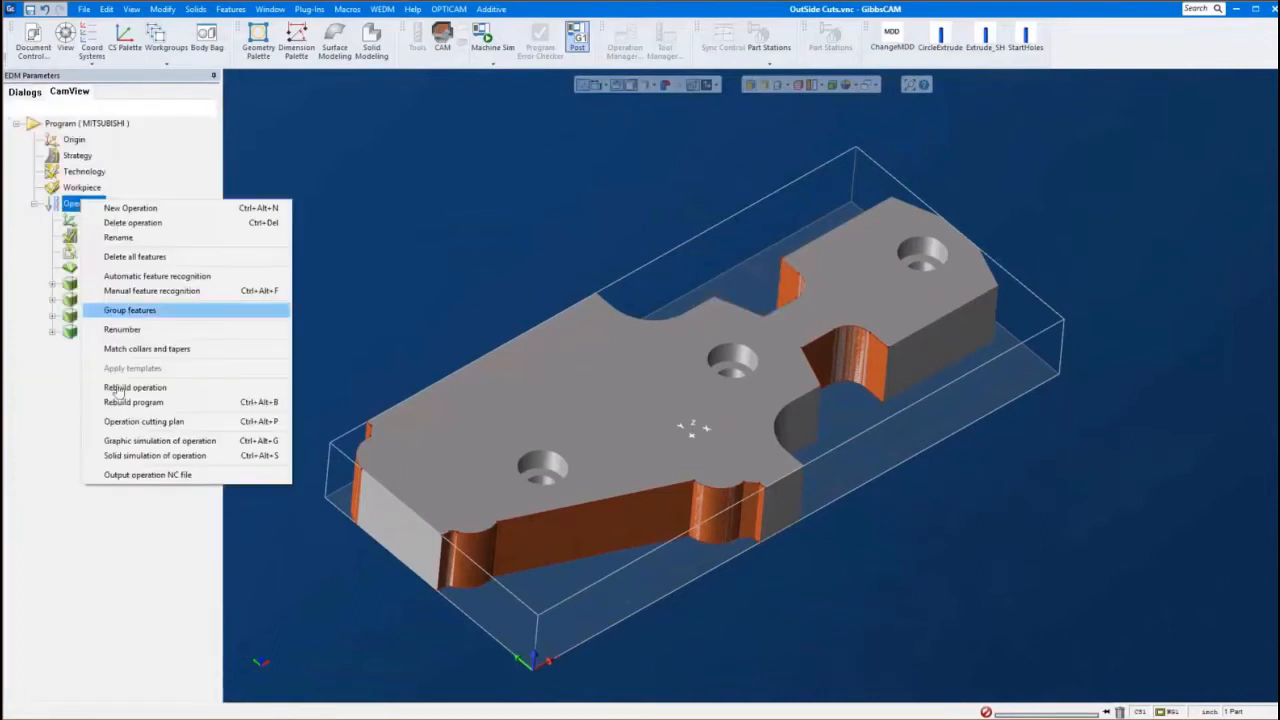
click(125, 455)
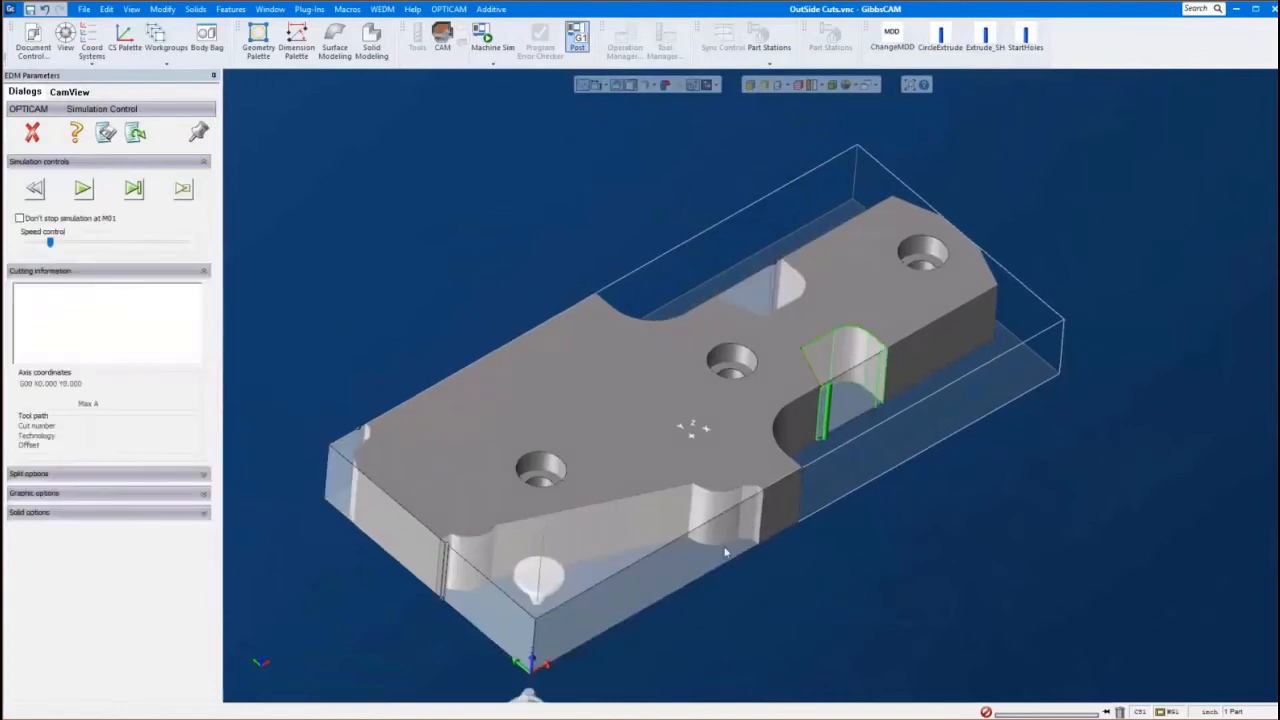
scroll(803, 563, down, 1)
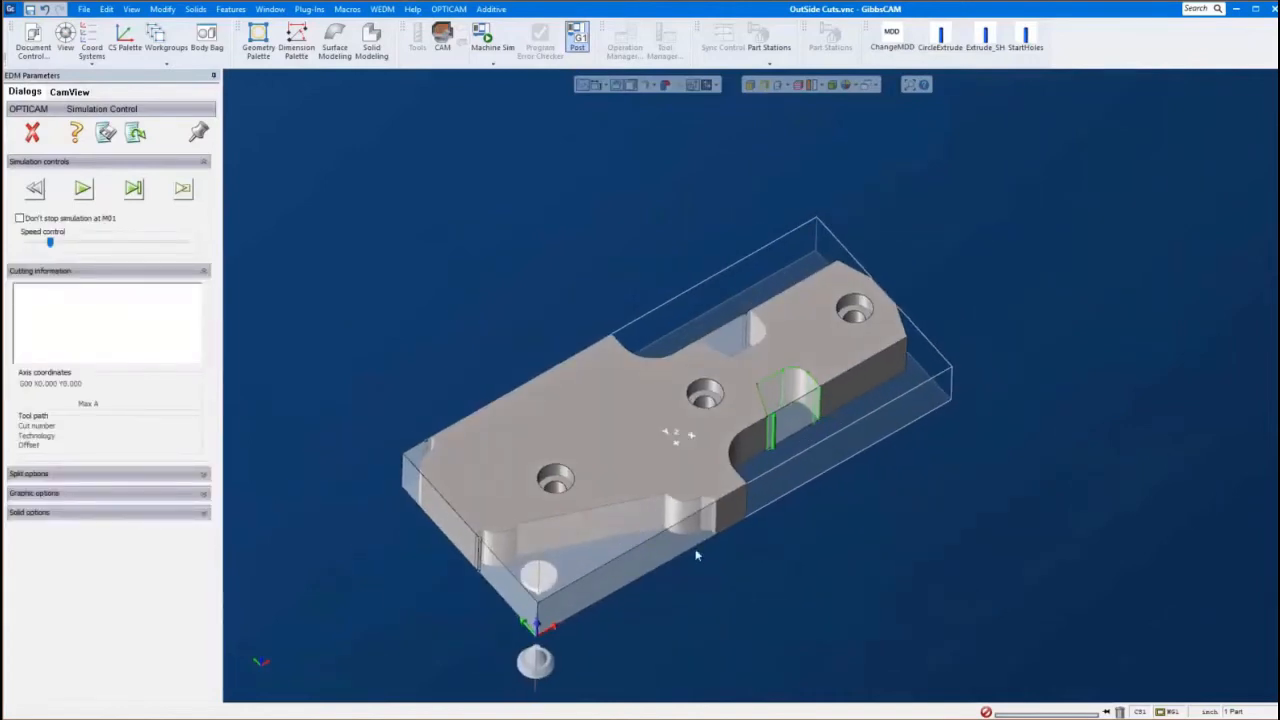
scroll(604, 549, up, 2)
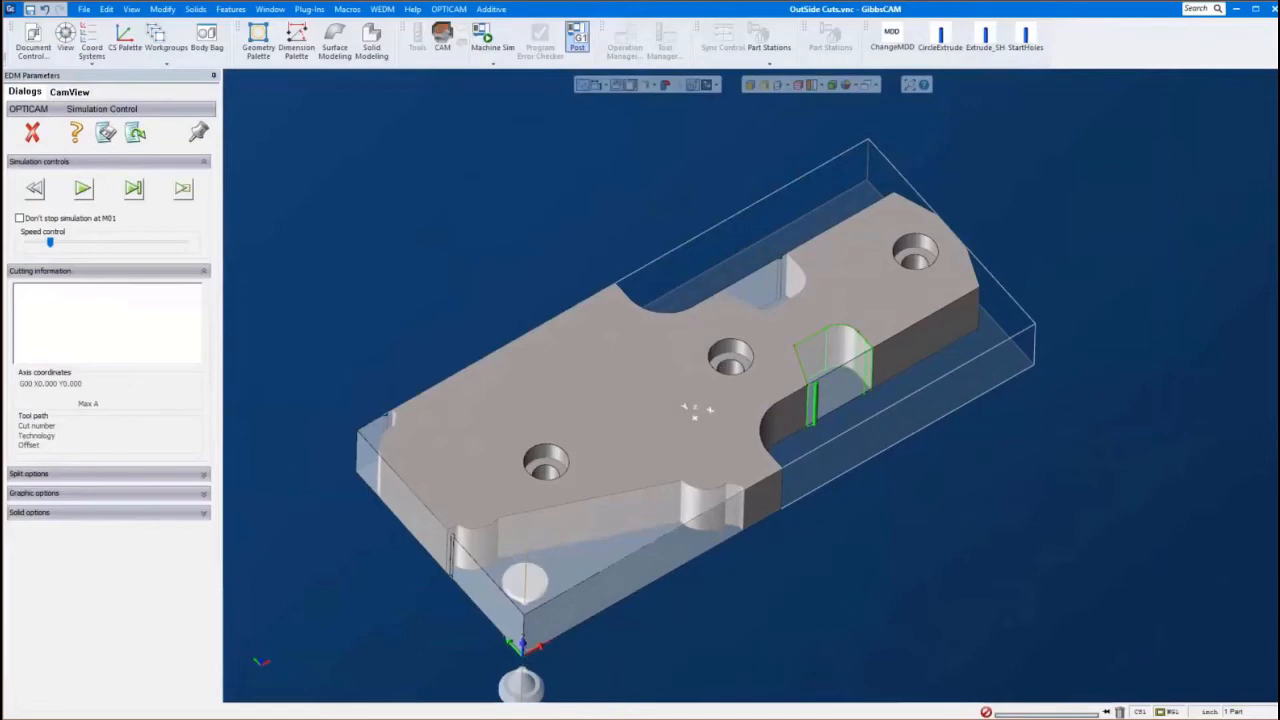
click(32, 132)
Set Operation 1's from position to Startposition at 1. feature and accept the operation setup
double_click(71, 206)
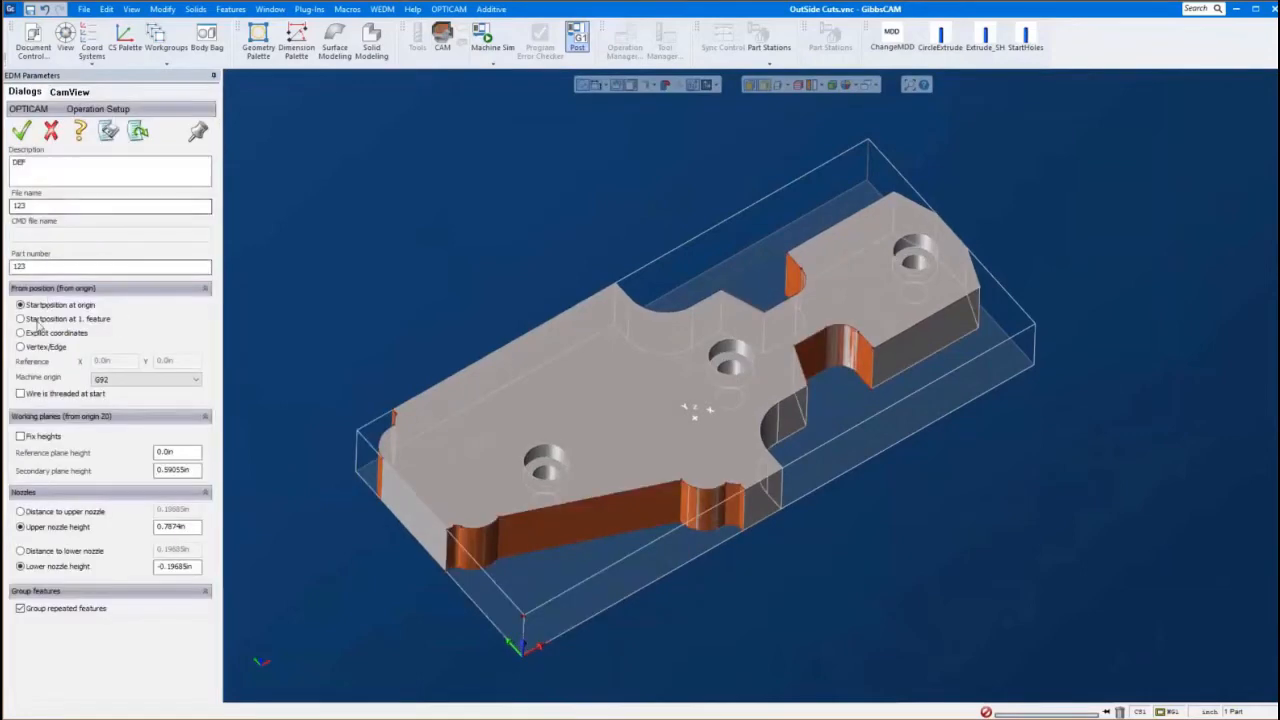
click(36, 320)
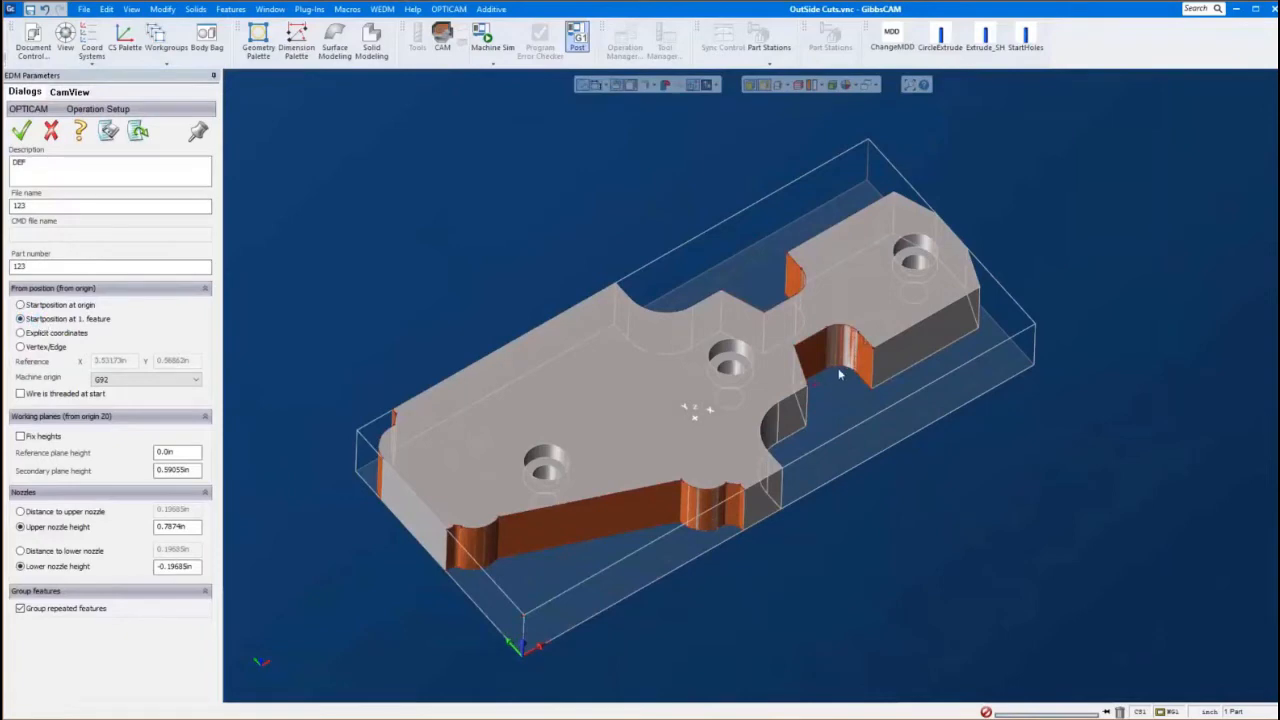
click(21, 133)
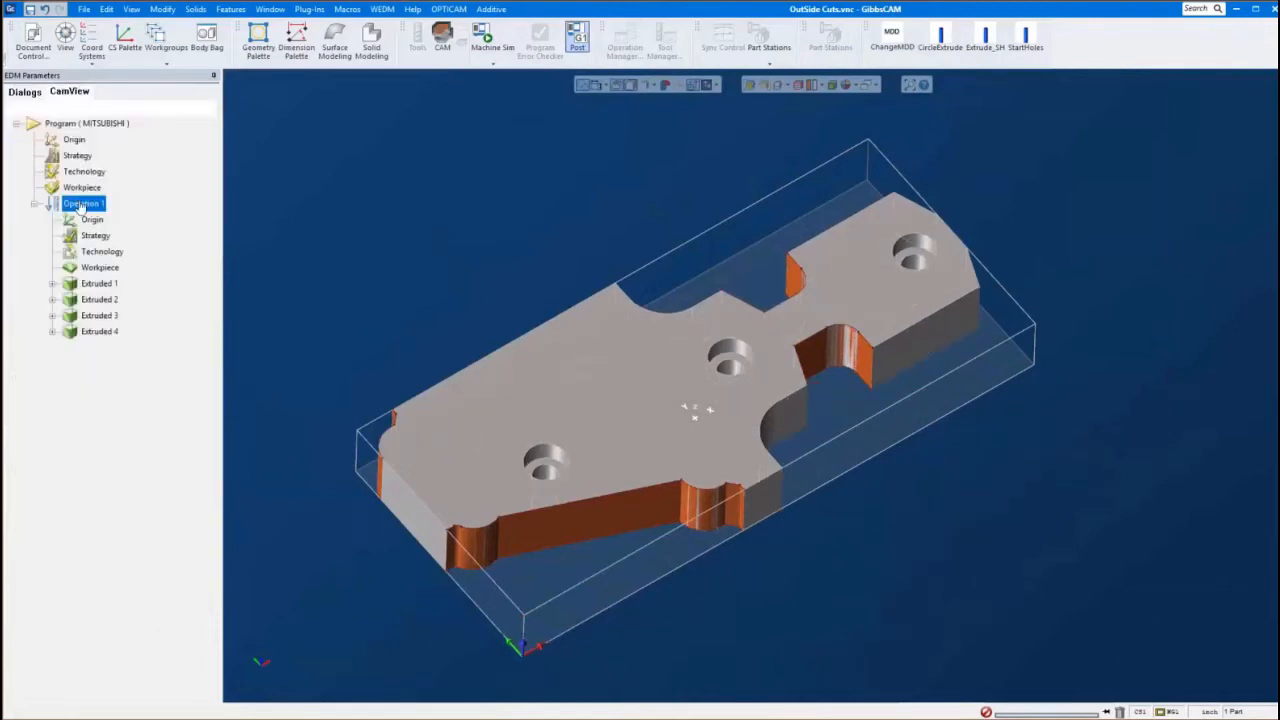
Run the solid simulation of Operation 1 at a higher speed without stopping at M01, removing the slug from the front notch
right_click(84, 203)
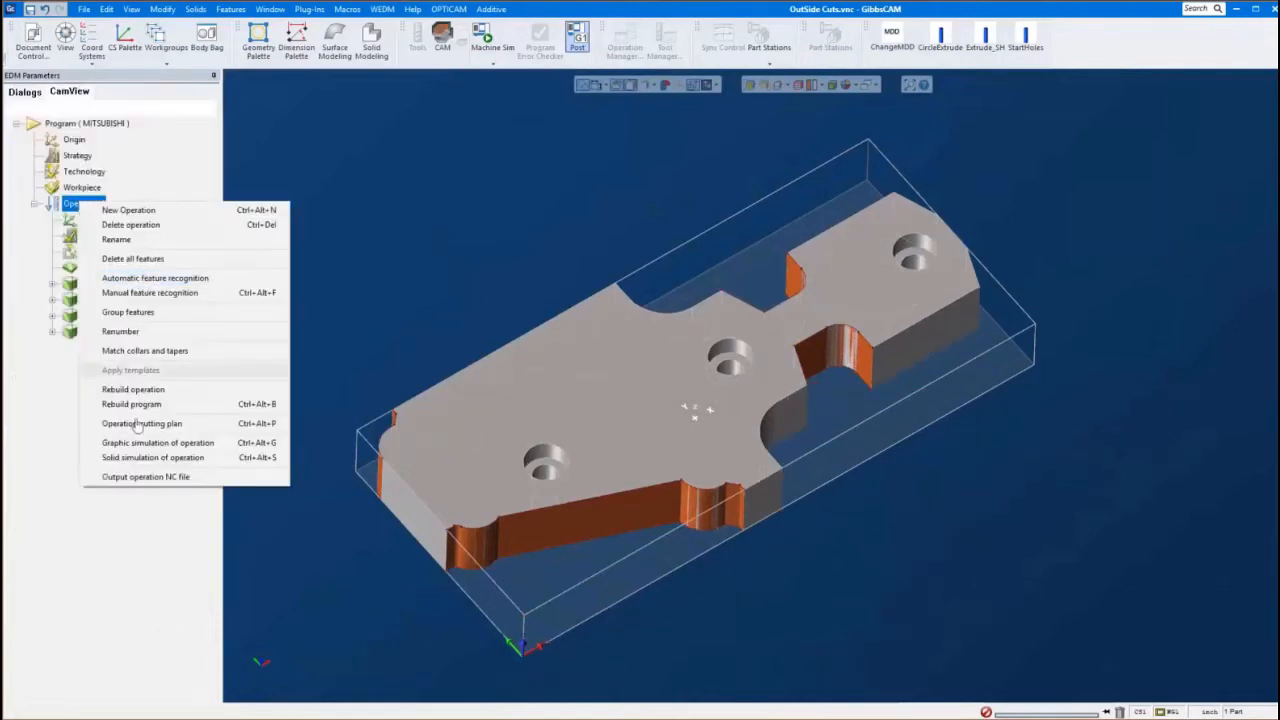
click(140, 457)
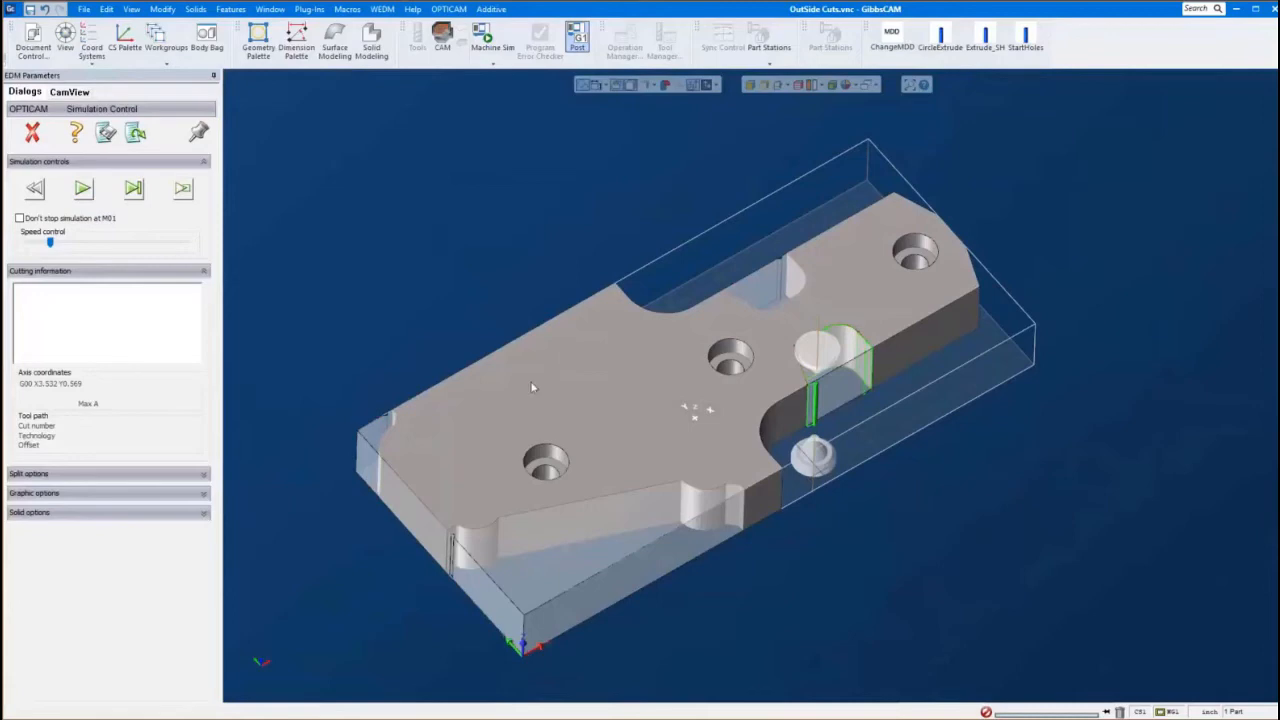
click(83, 189)
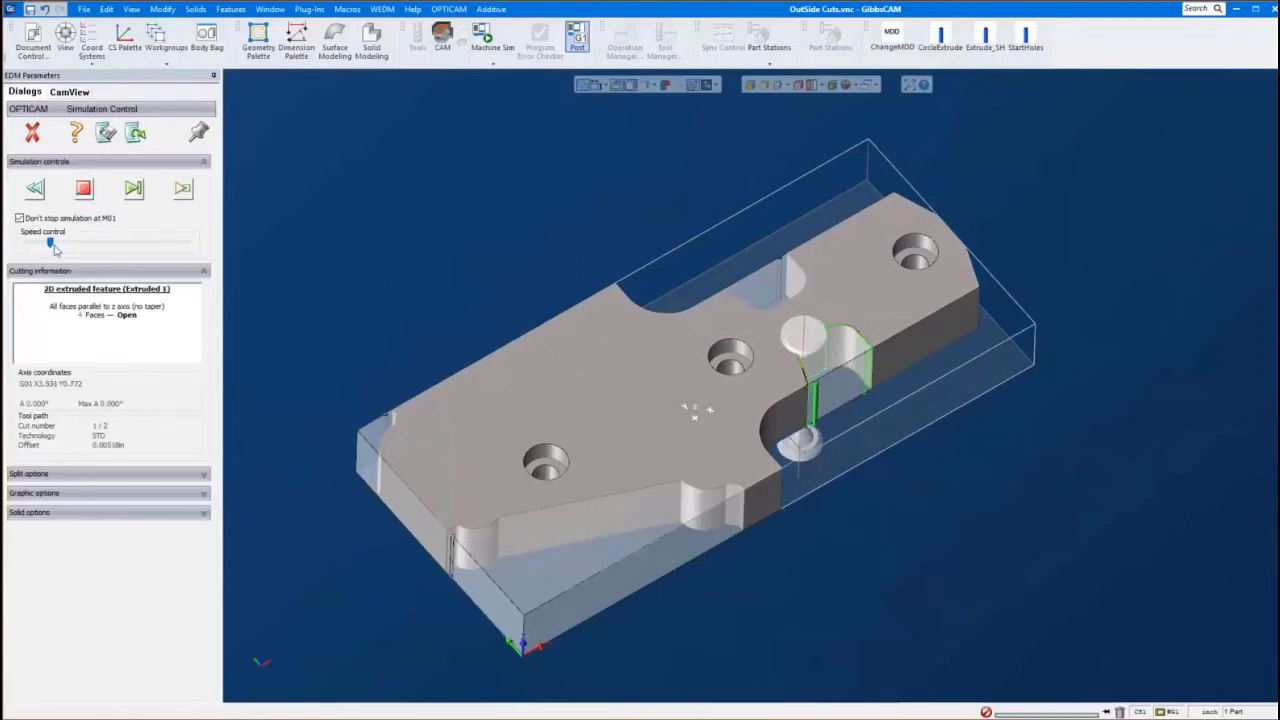
drag(52, 243, 88, 246)
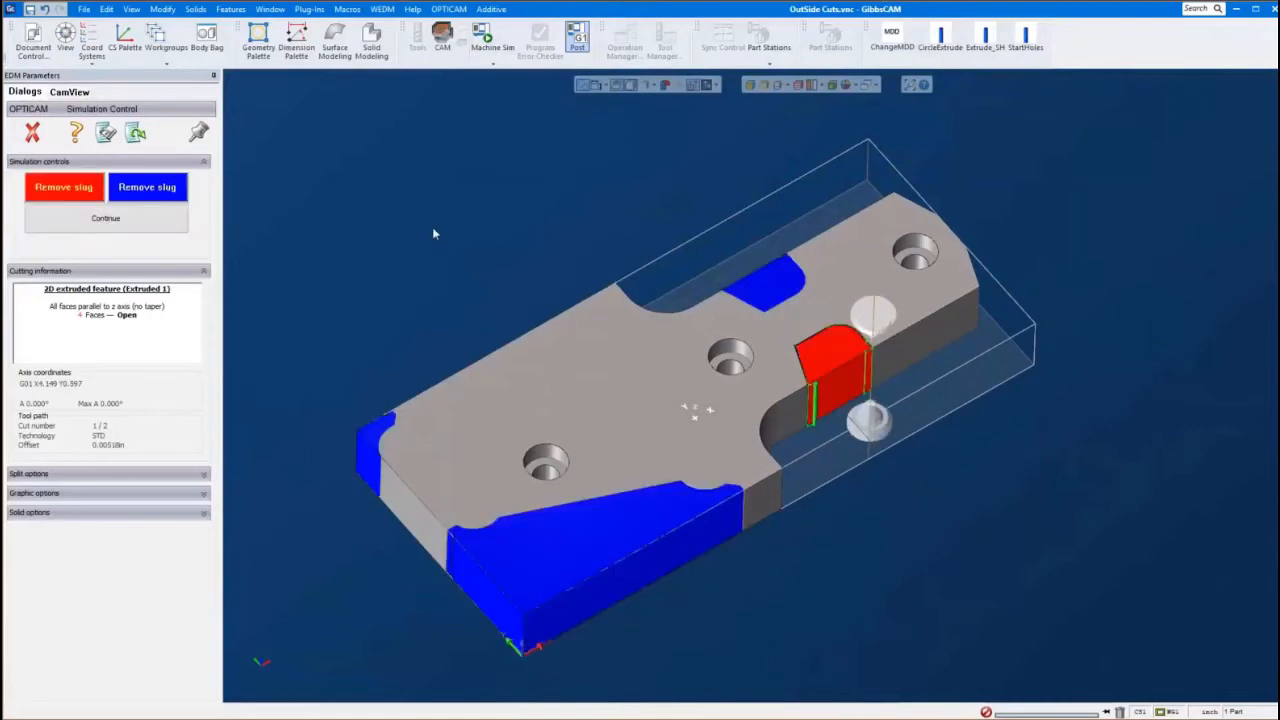
click(58, 190)
click(99, 218)
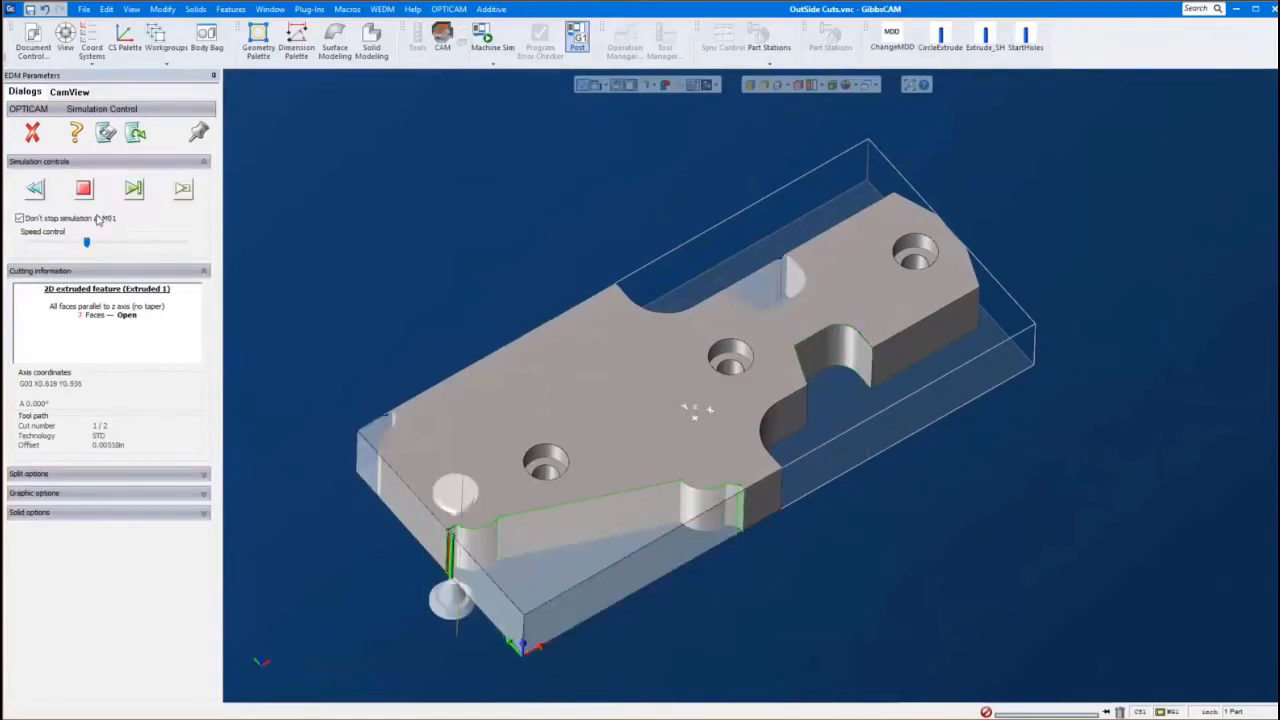
Continue the simulation through the remaining outside cuts, removing each slug, and close it once the back notch is cut
click(80, 188)
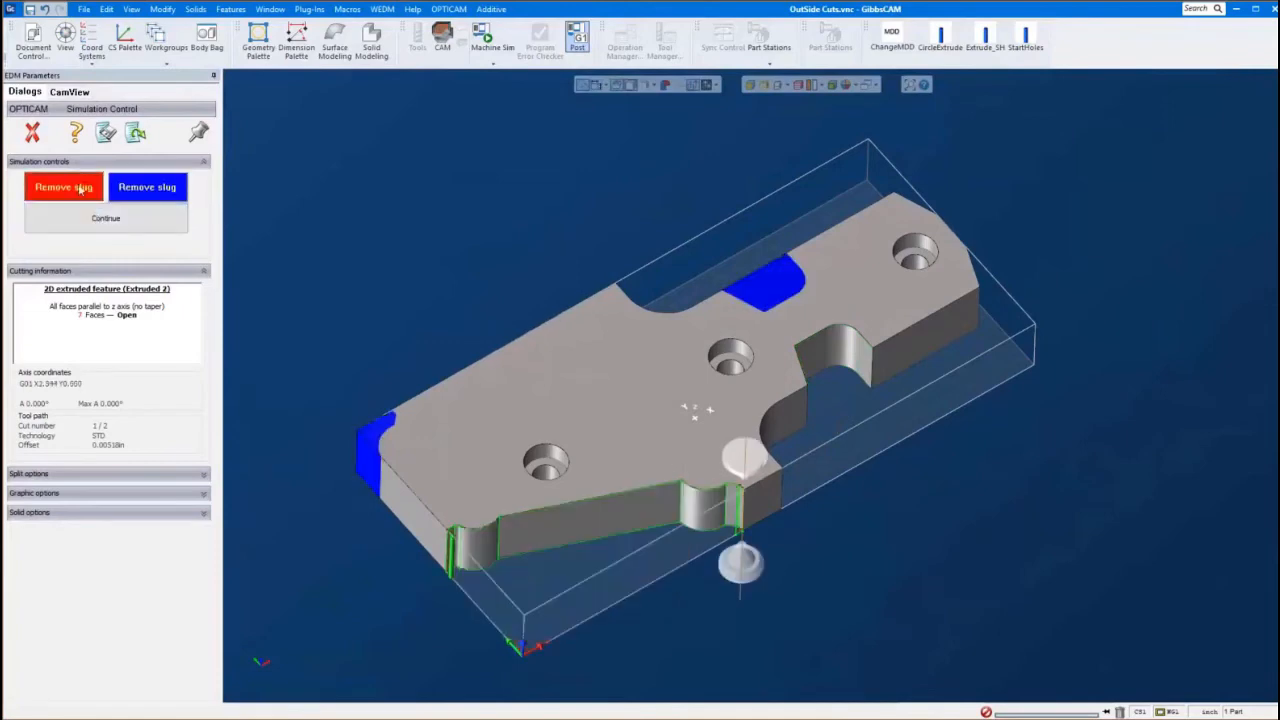
click(93, 222)
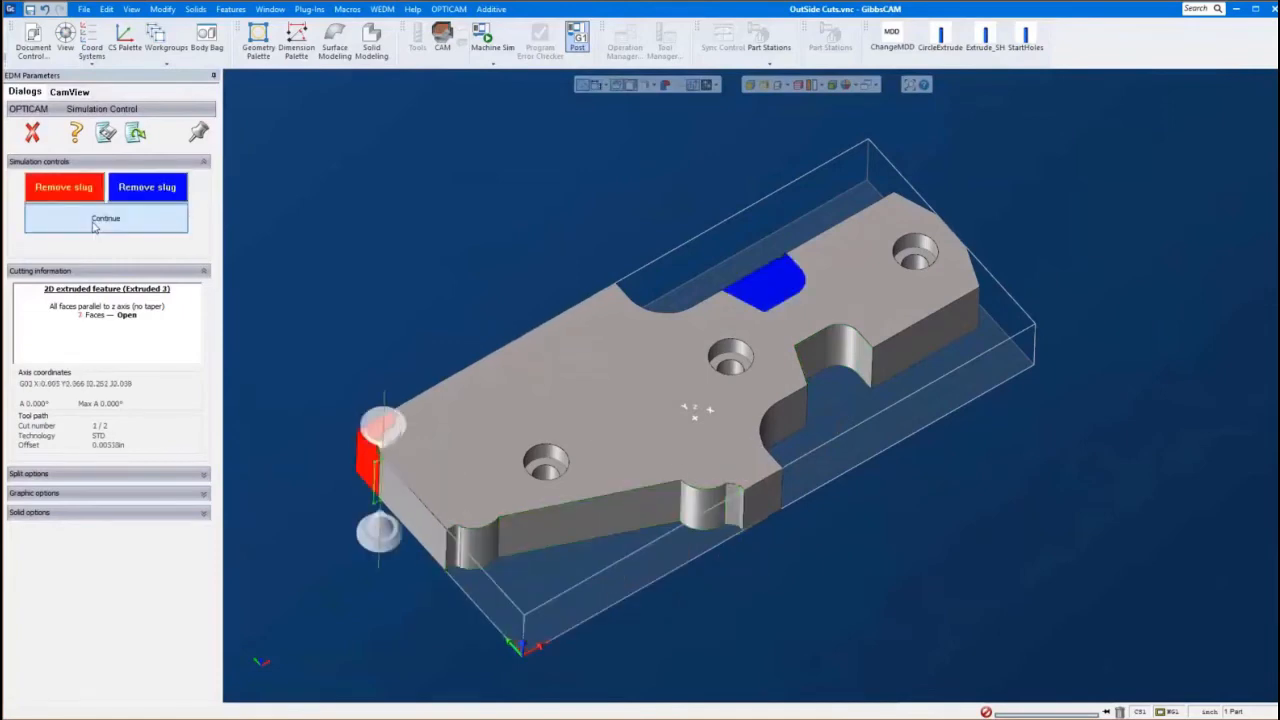
click(63, 187)
click(100, 218)
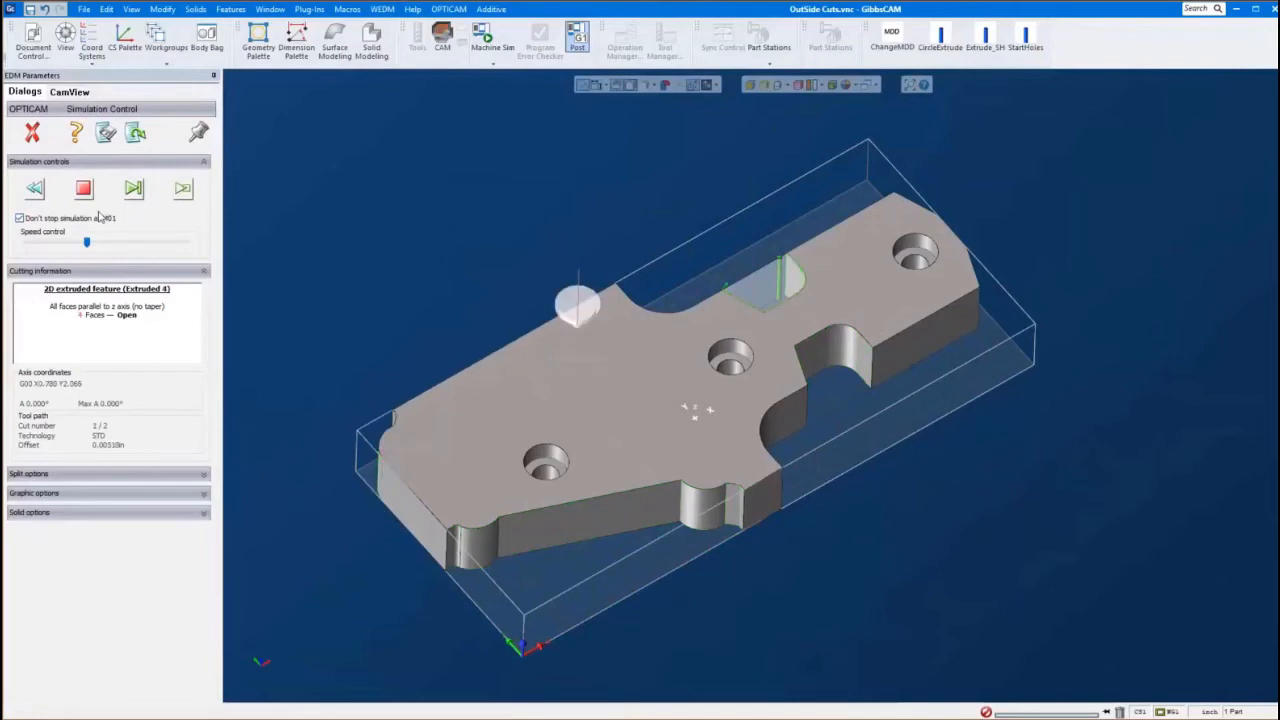
click(102, 220)
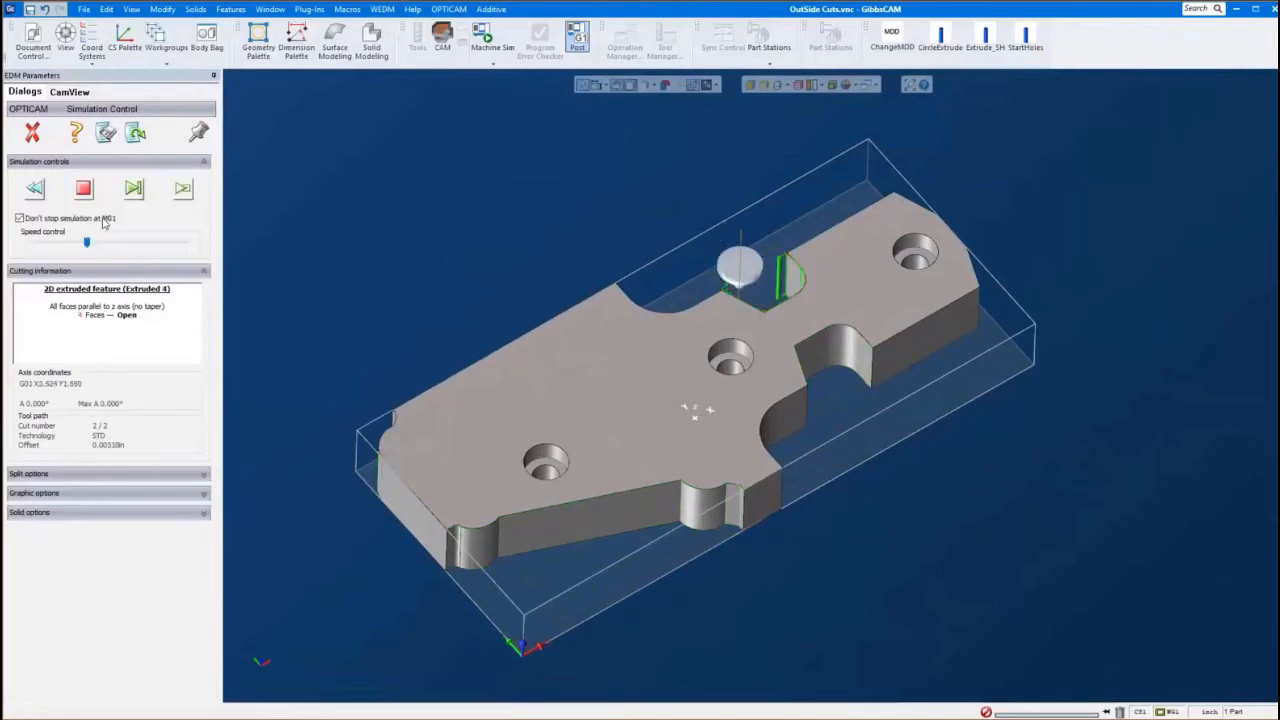
middle_drag(644, 401, 653, 379)
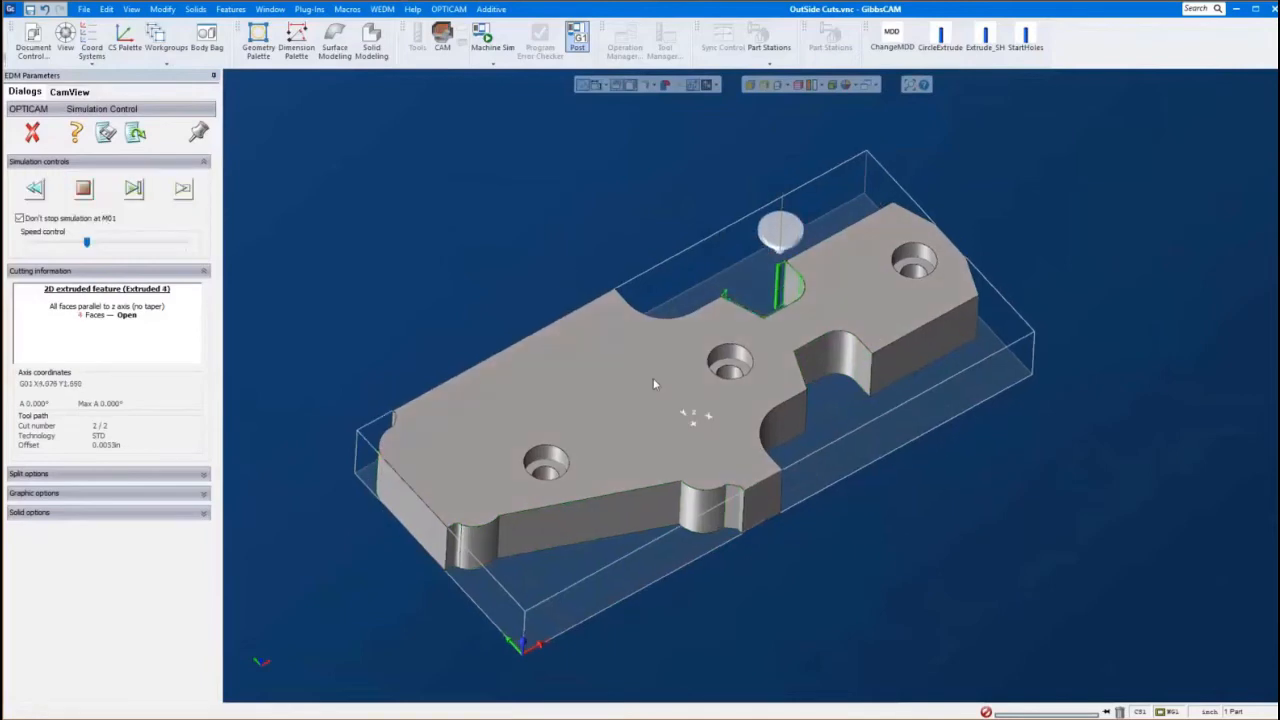
click(36, 135)
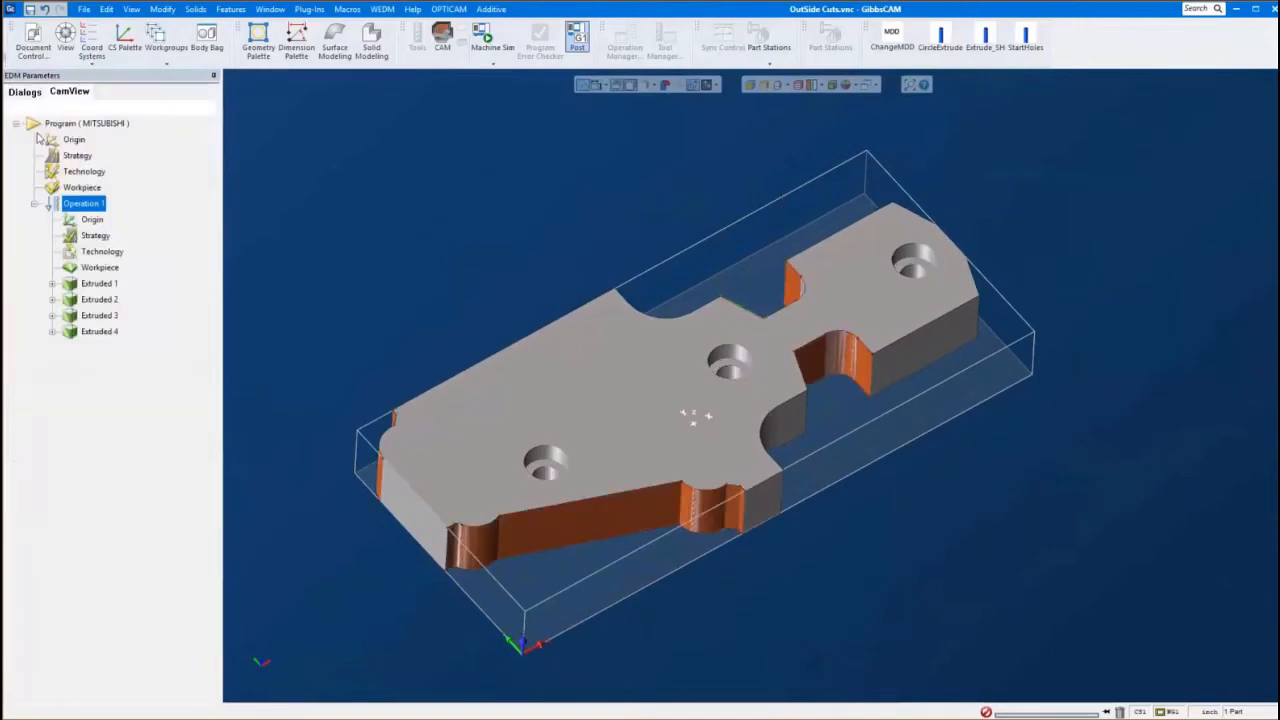
Output Operation 1's NC file, overwriting the existing 123.ncf, and review its code in Notepad
right_click(92, 205)
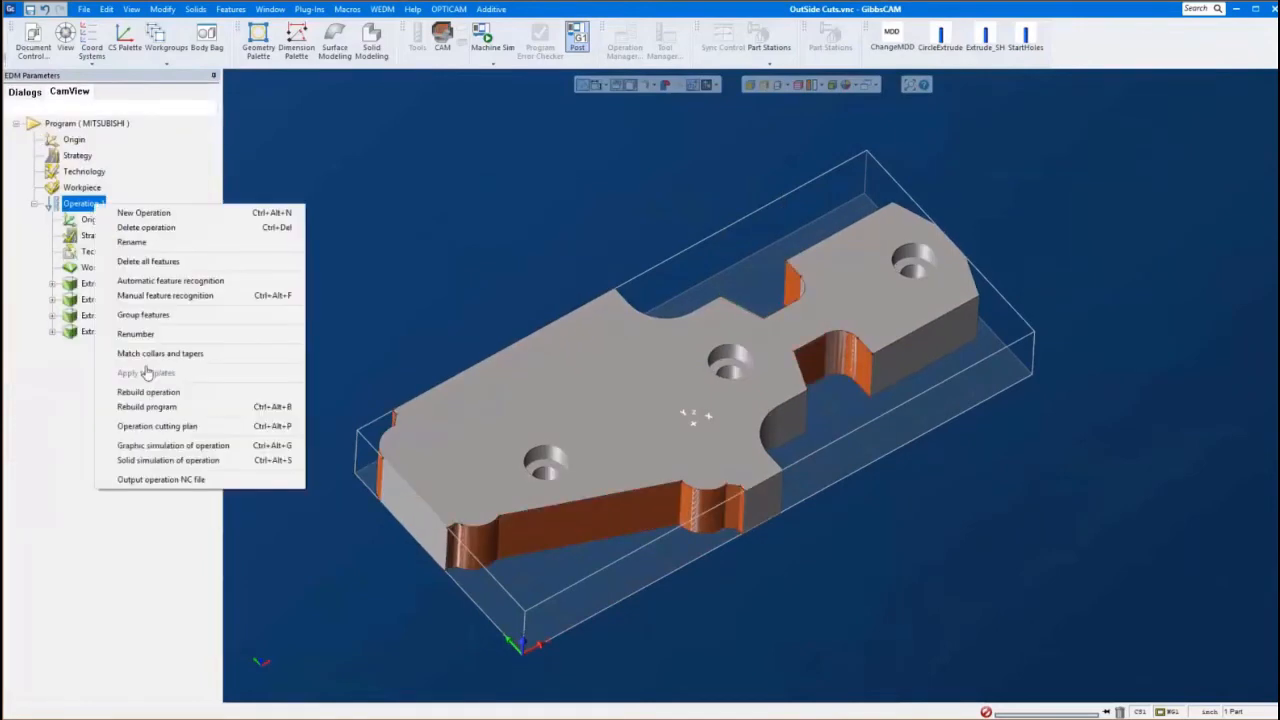
click(167, 478)
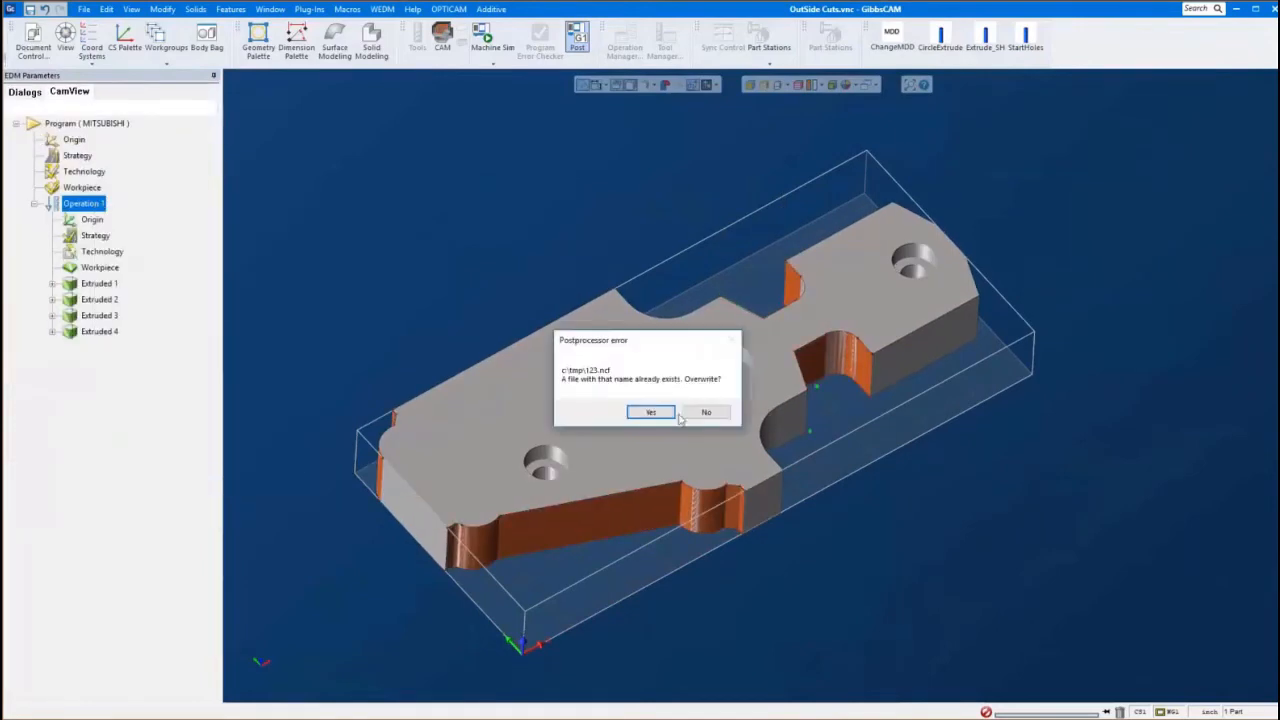
click(650, 413)
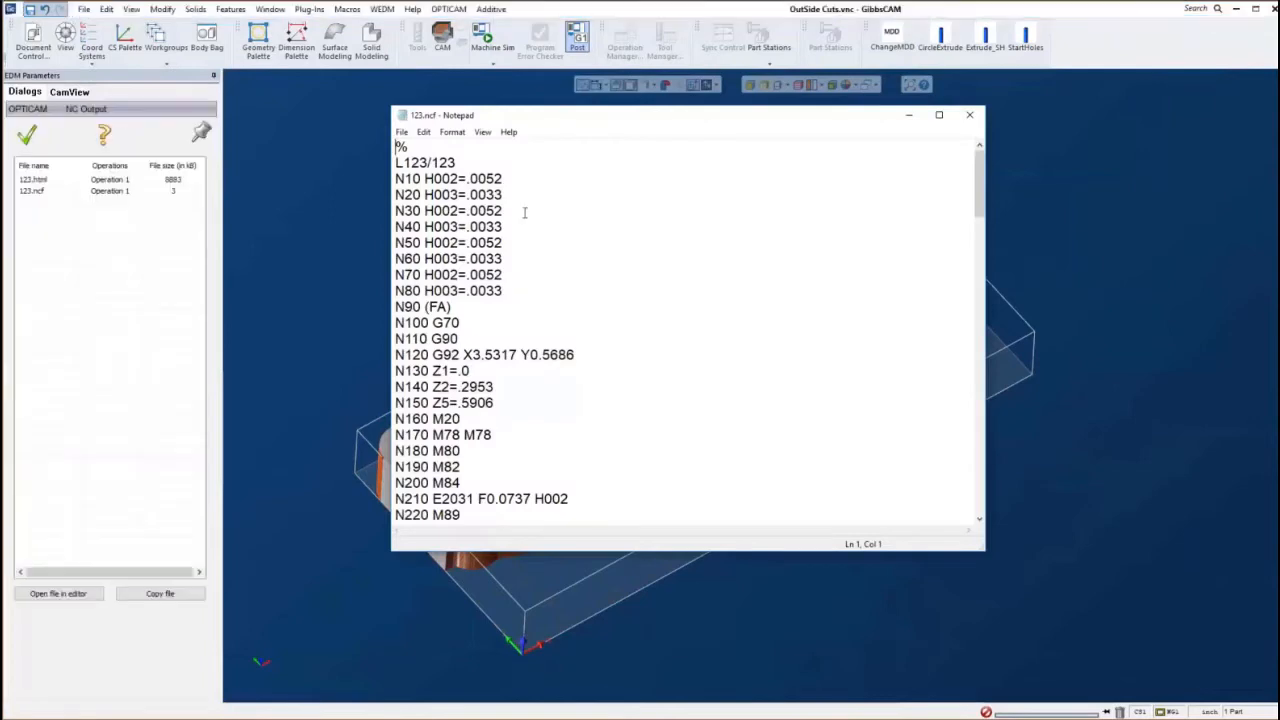
scroll(557, 275, down, 18)
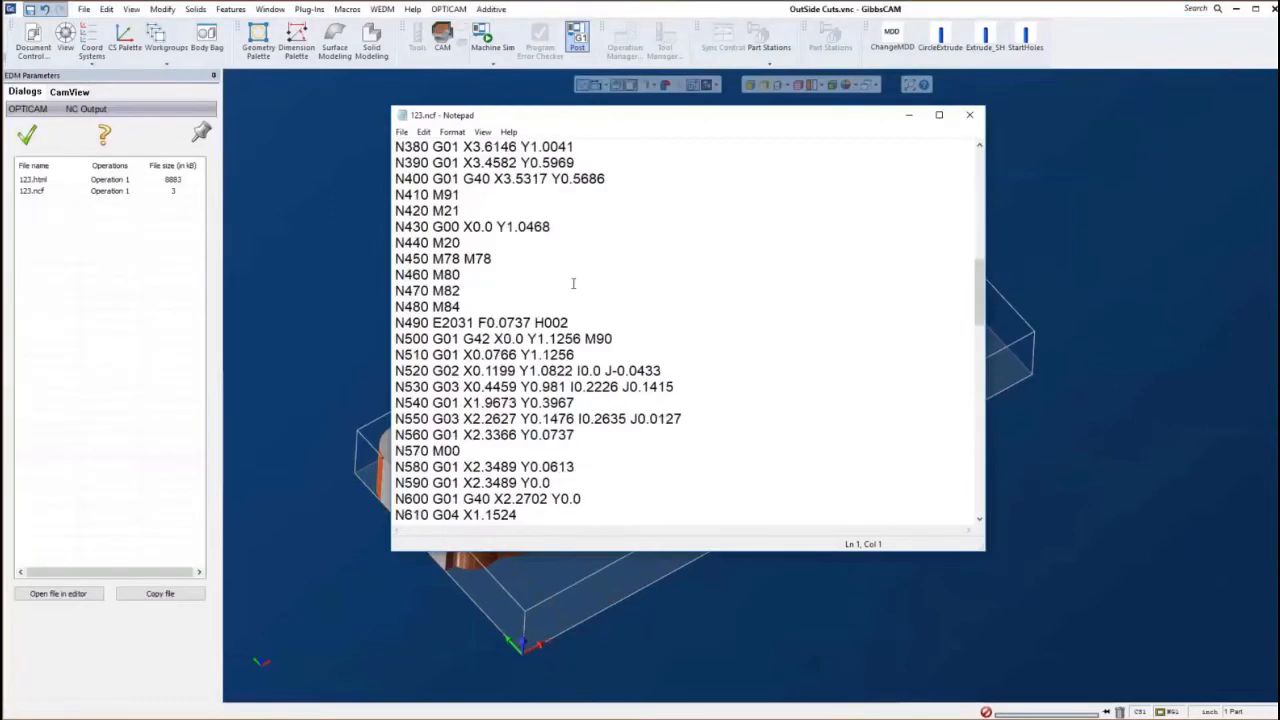
Review the start of the 123.ncf code, then close Notepad and the NC output dialog
scroll(778, 367, up, 10)
scroll(778, 367, up, 1)
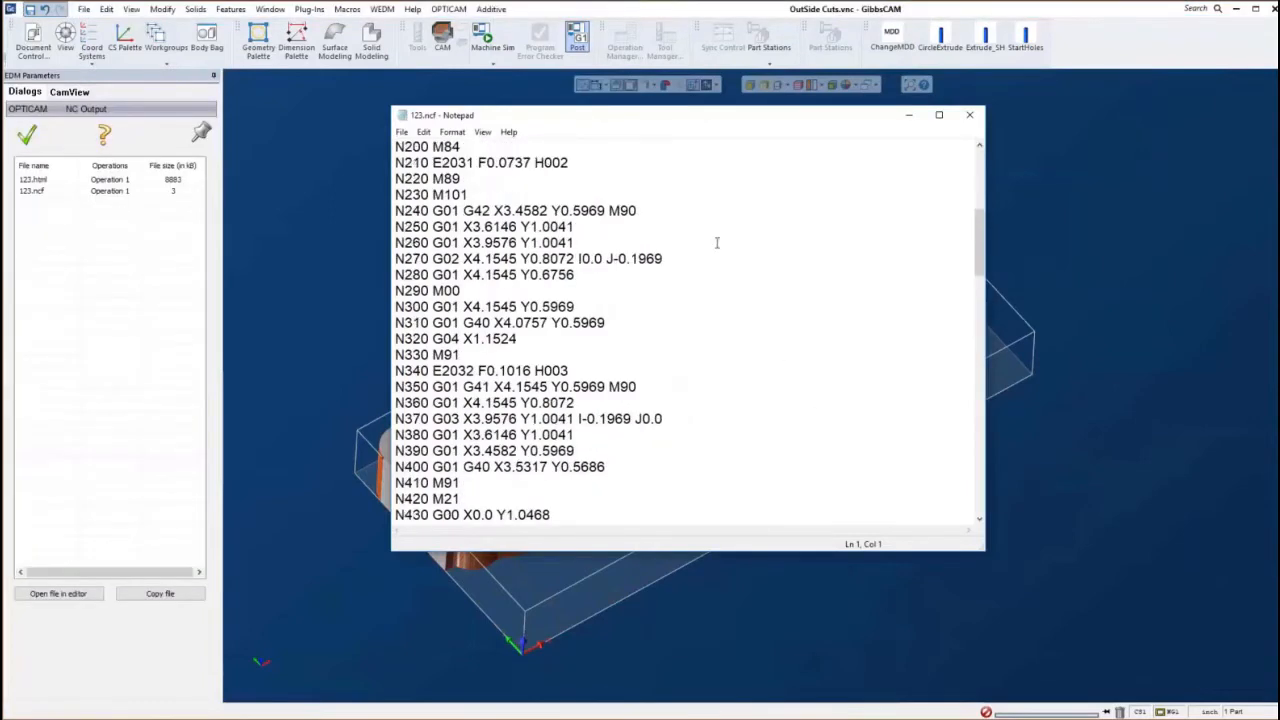
click(975, 117)
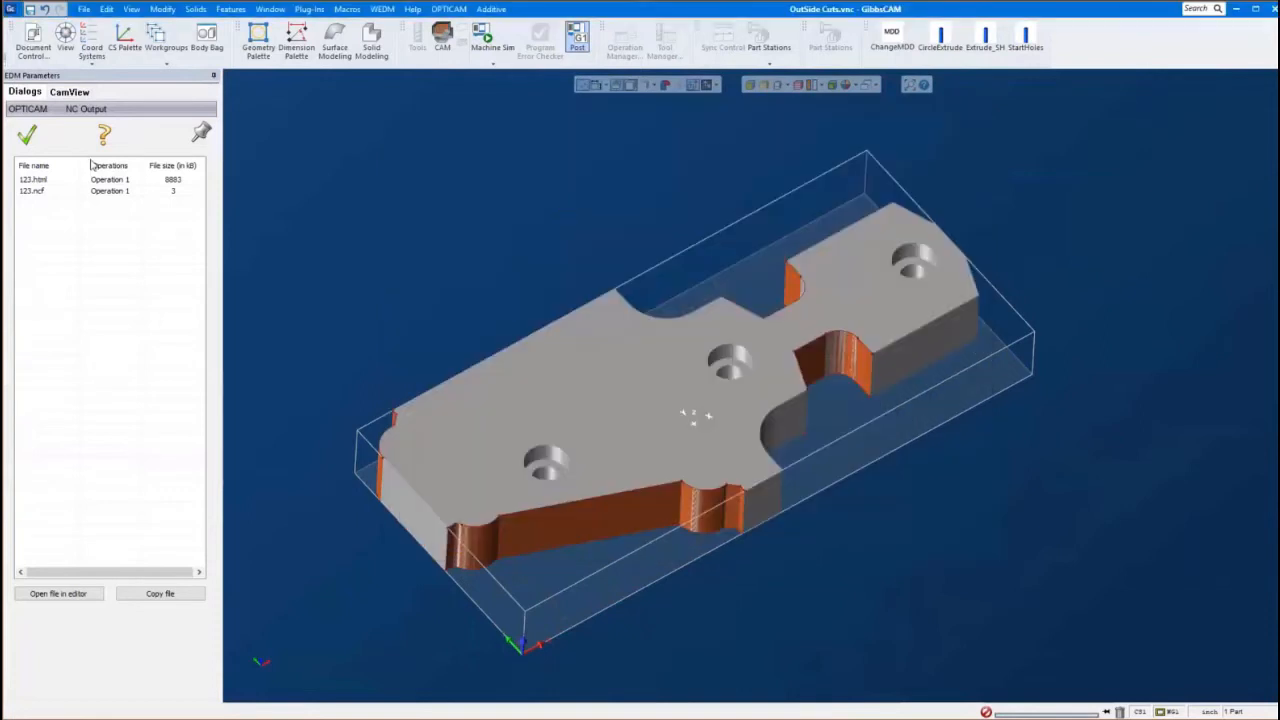
click(28, 135)
scroll(950, 422, up, 2)
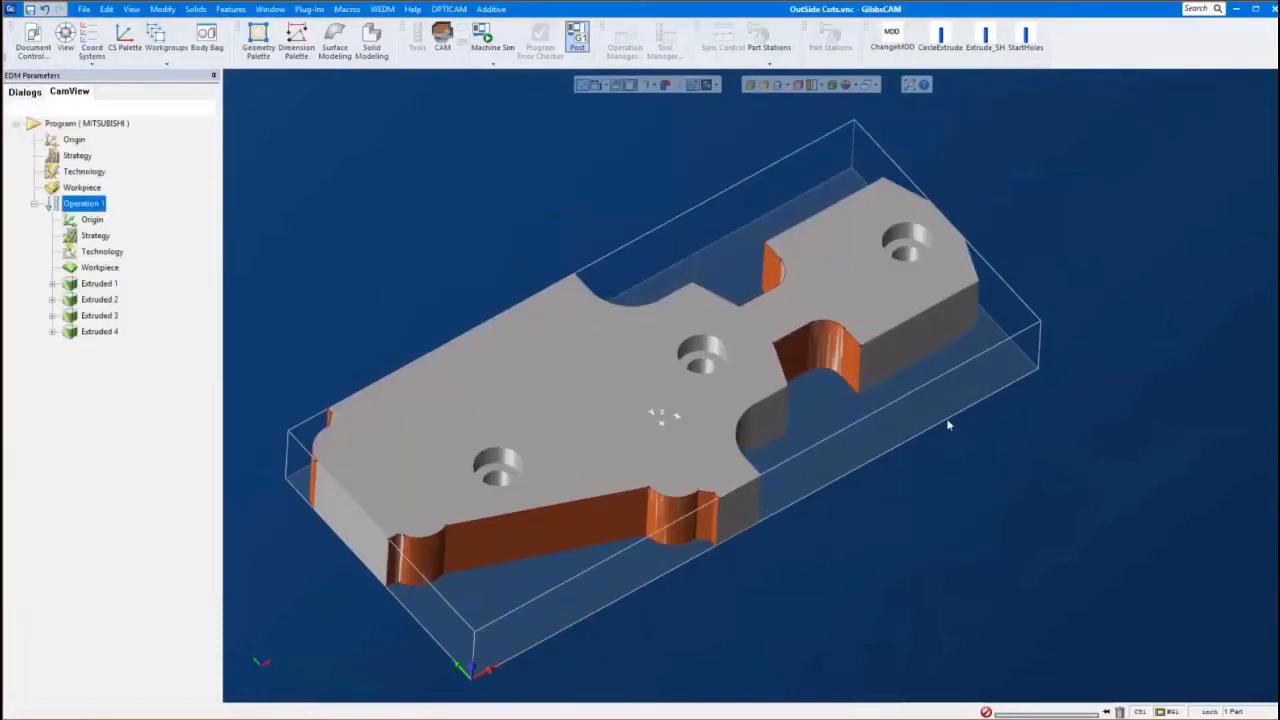
Open the lead settings for Segment 1 of Extruded 1 and examine the start hole, endpoint and lead on/off options
click(90, 284)
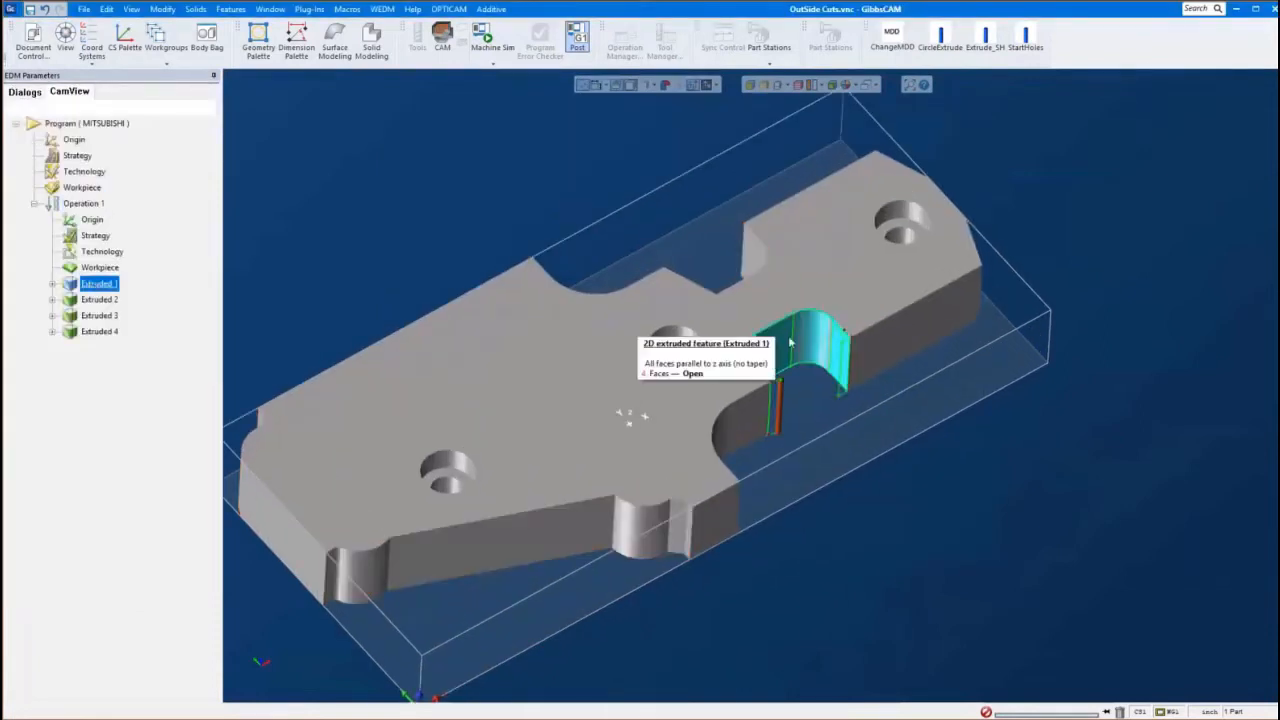
scroll(790, 415, up, 3)
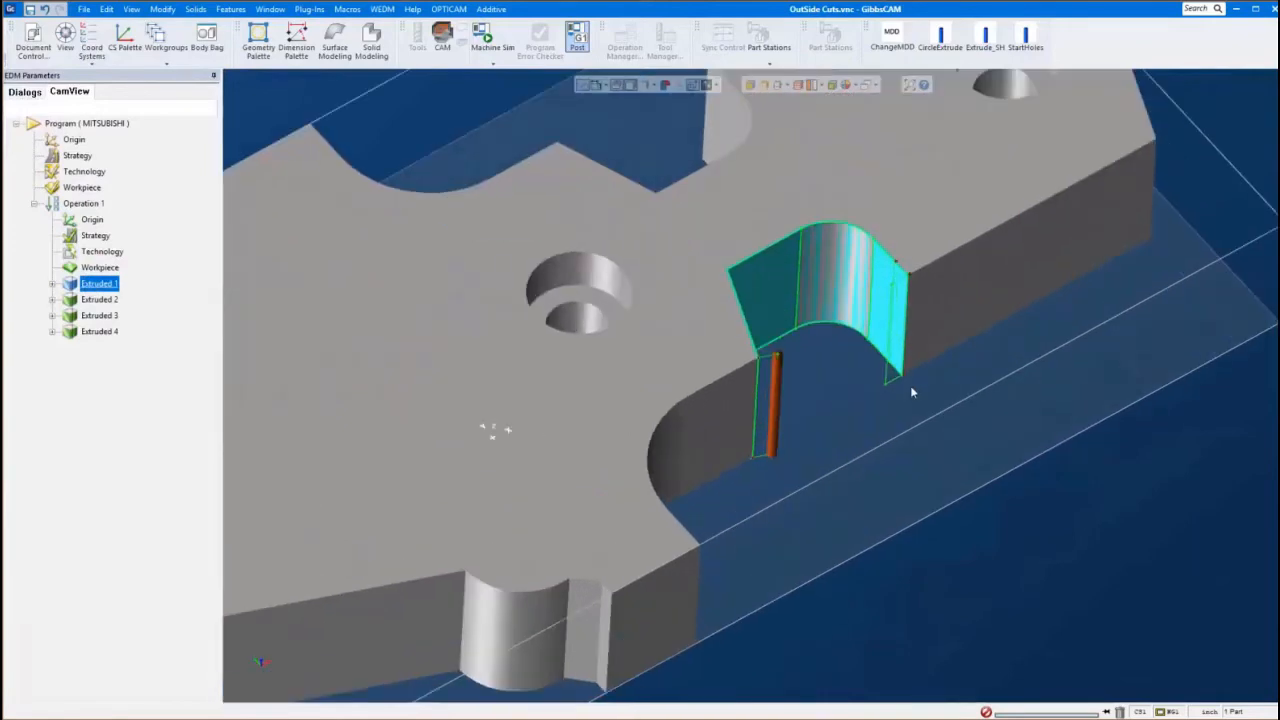
click(52, 284)
click(70, 331)
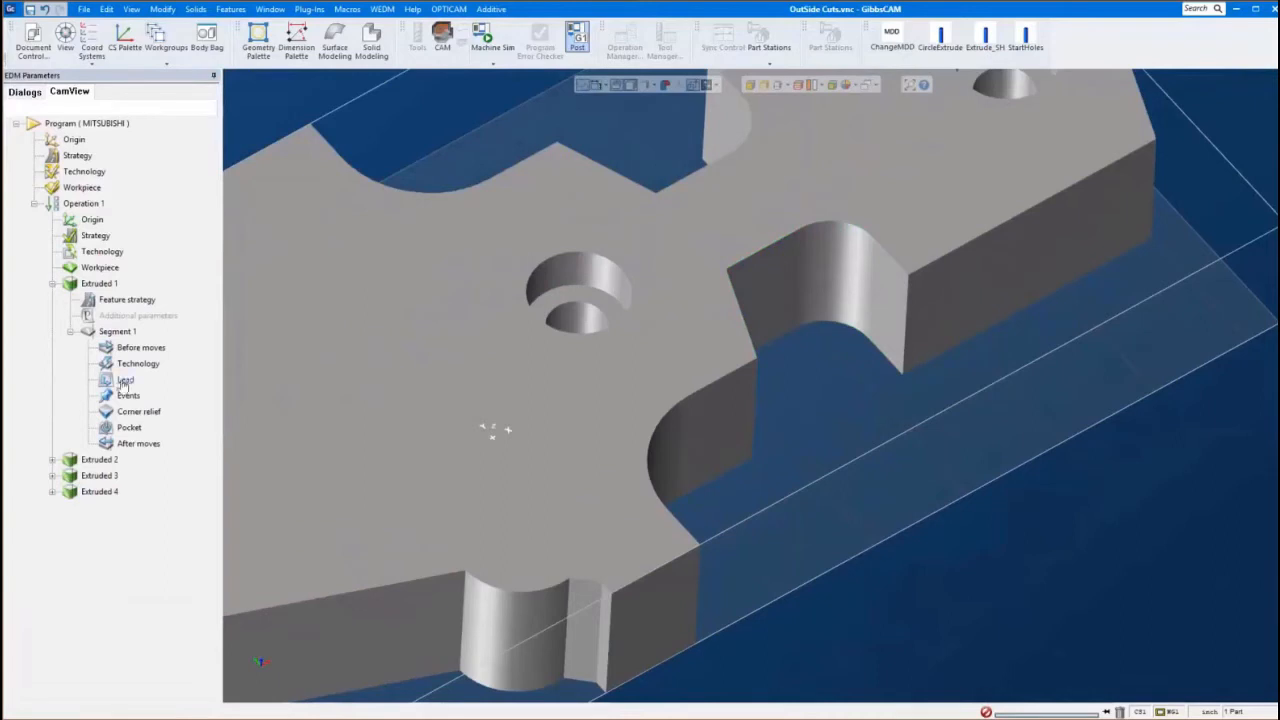
click(124, 381)
double_click(124, 381)
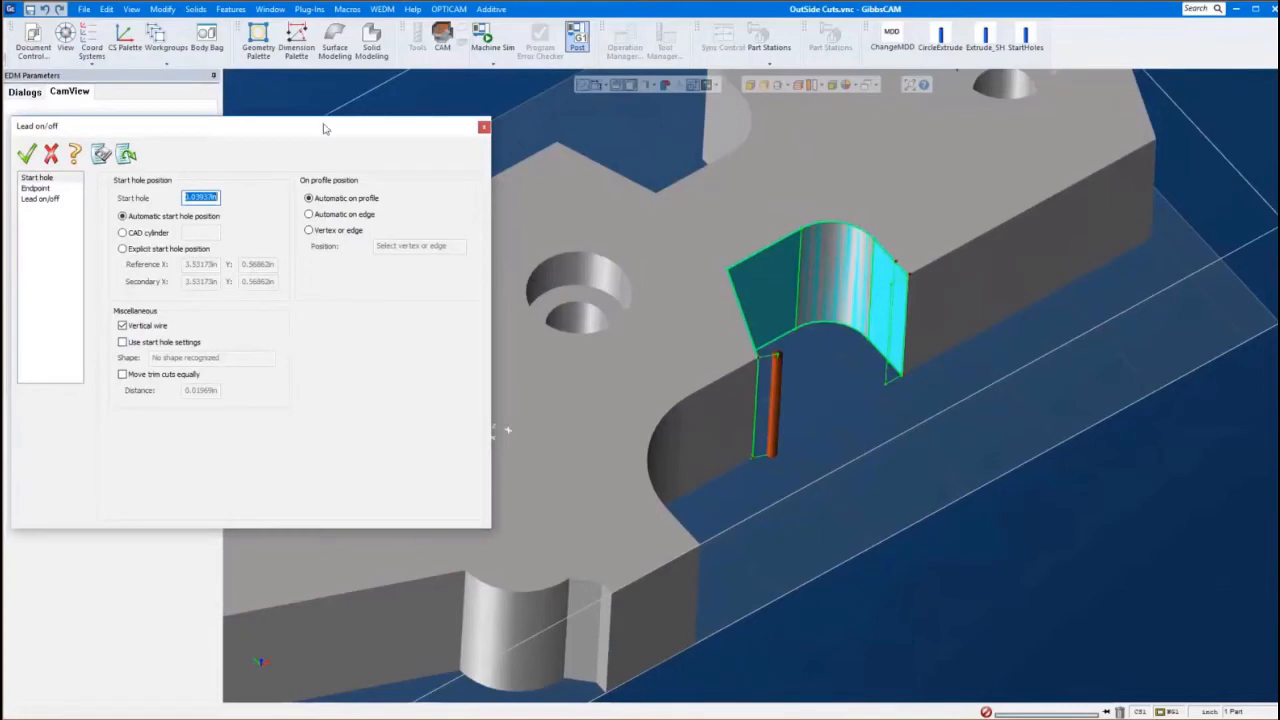
drag(420, 126, 591, 125)
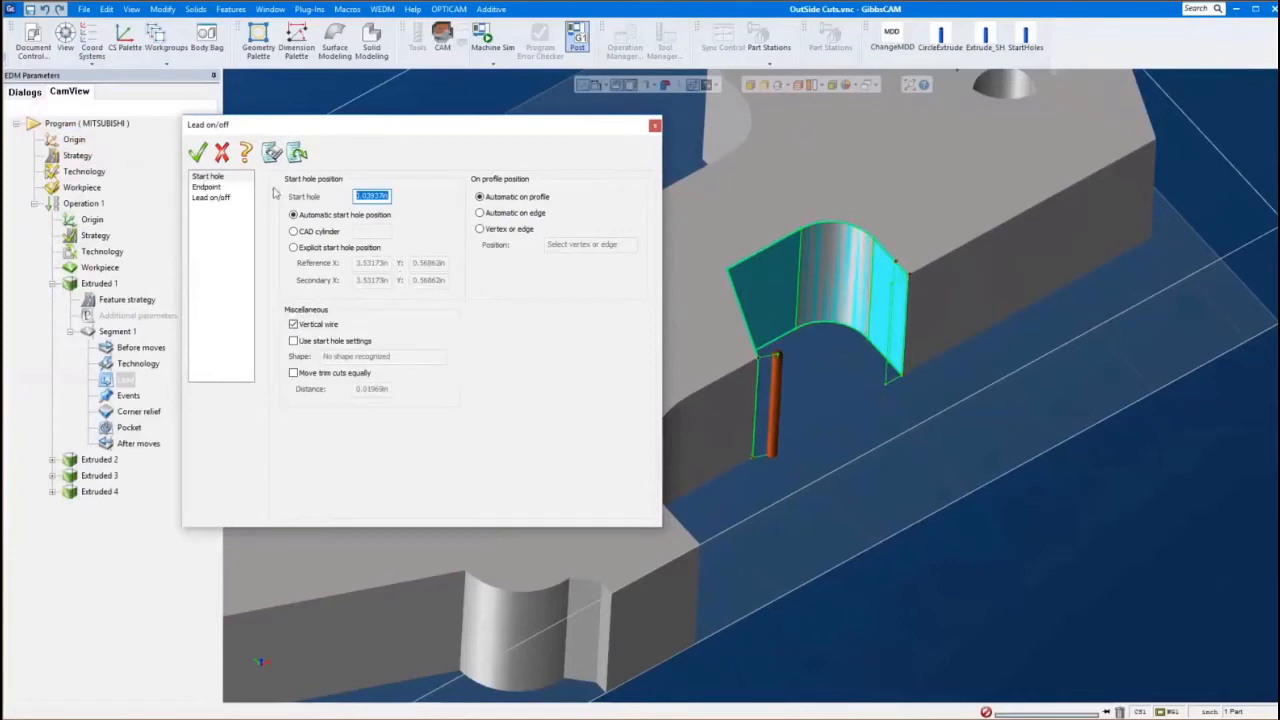
click(205, 177)
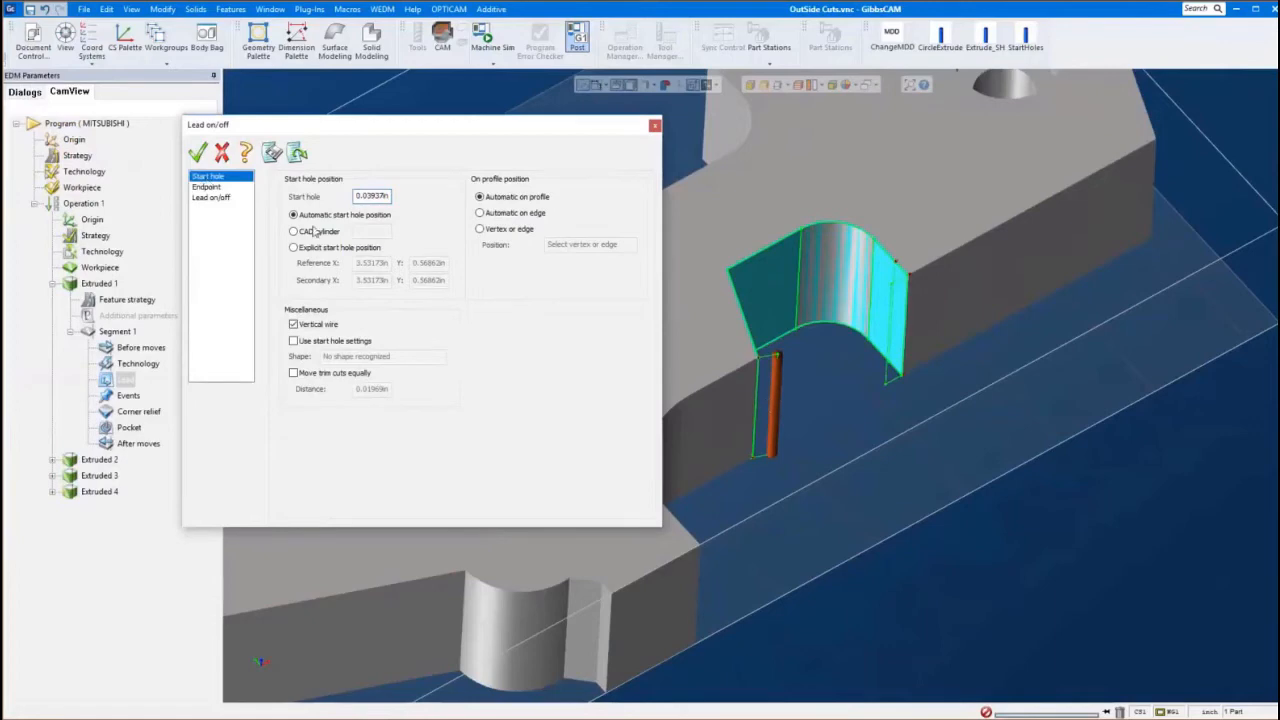
click(210, 187)
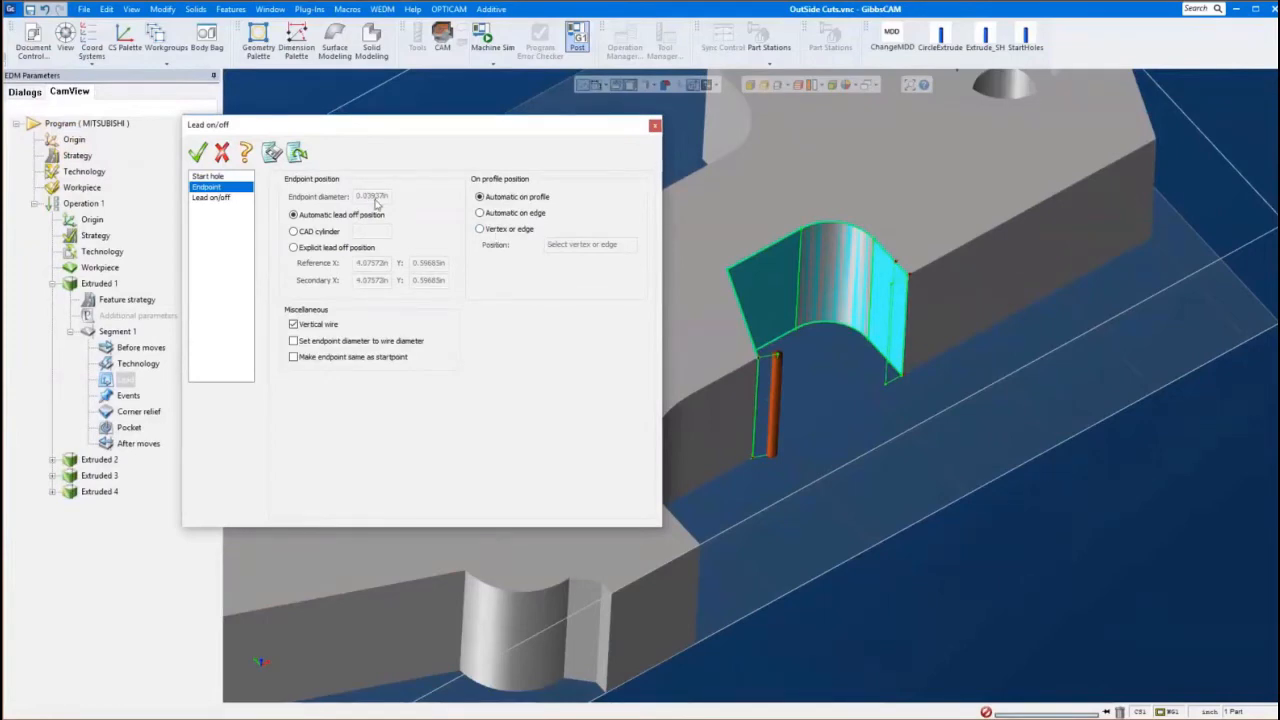
click(220, 199)
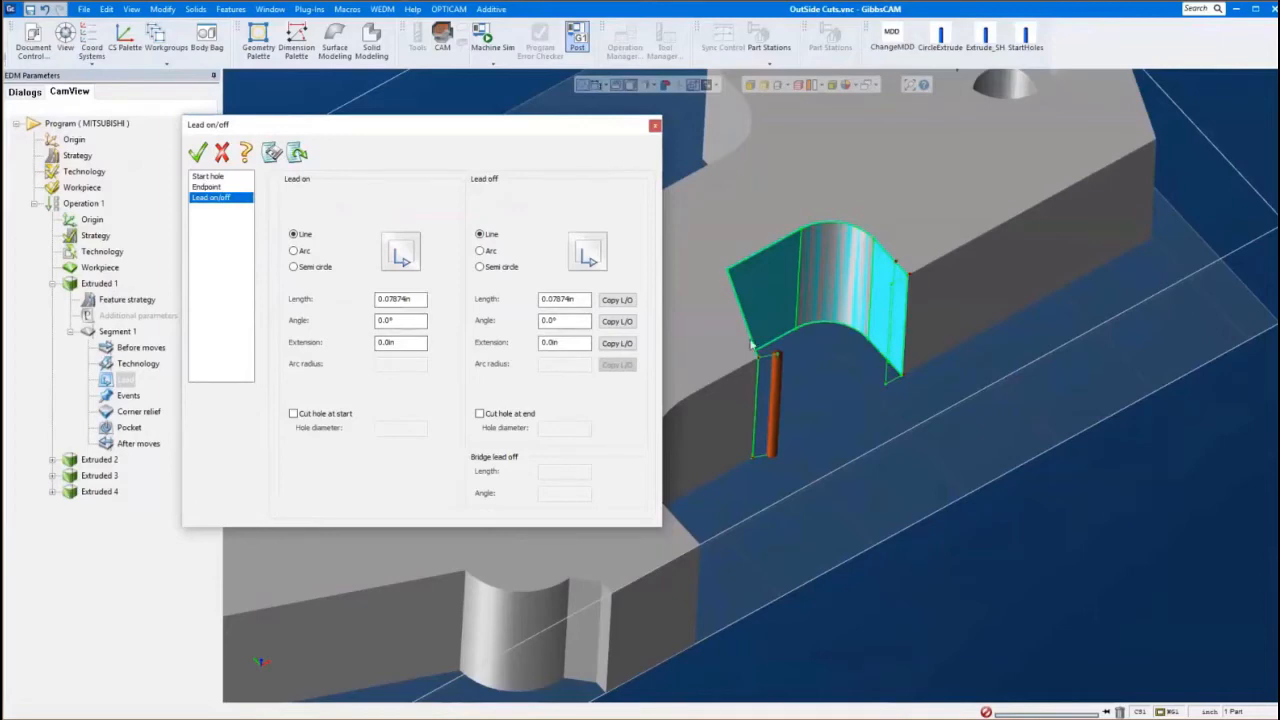
Try a lead-on angle of 45° for Segment 1 and inspect the entry path near the start hole
scroll(690, 415, up, 4)
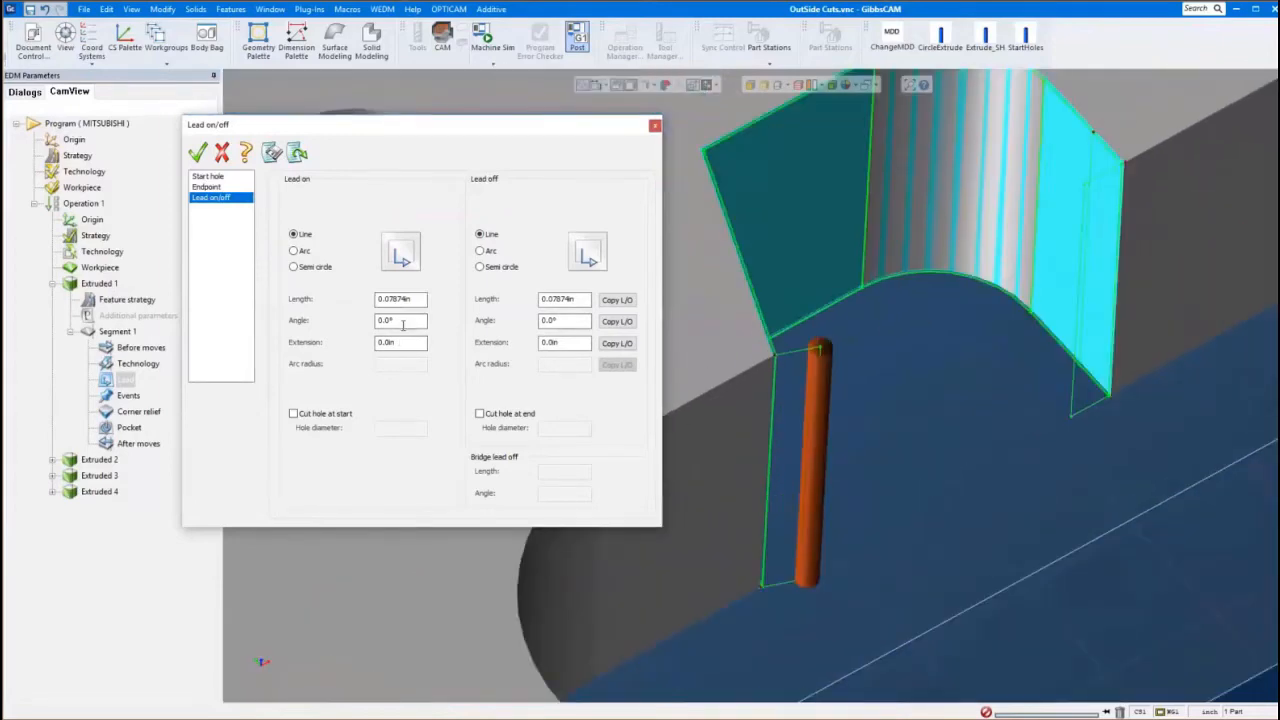
double_click(390, 320)
text(45)
key(Tab)
scroll(721, 350, up, 5)
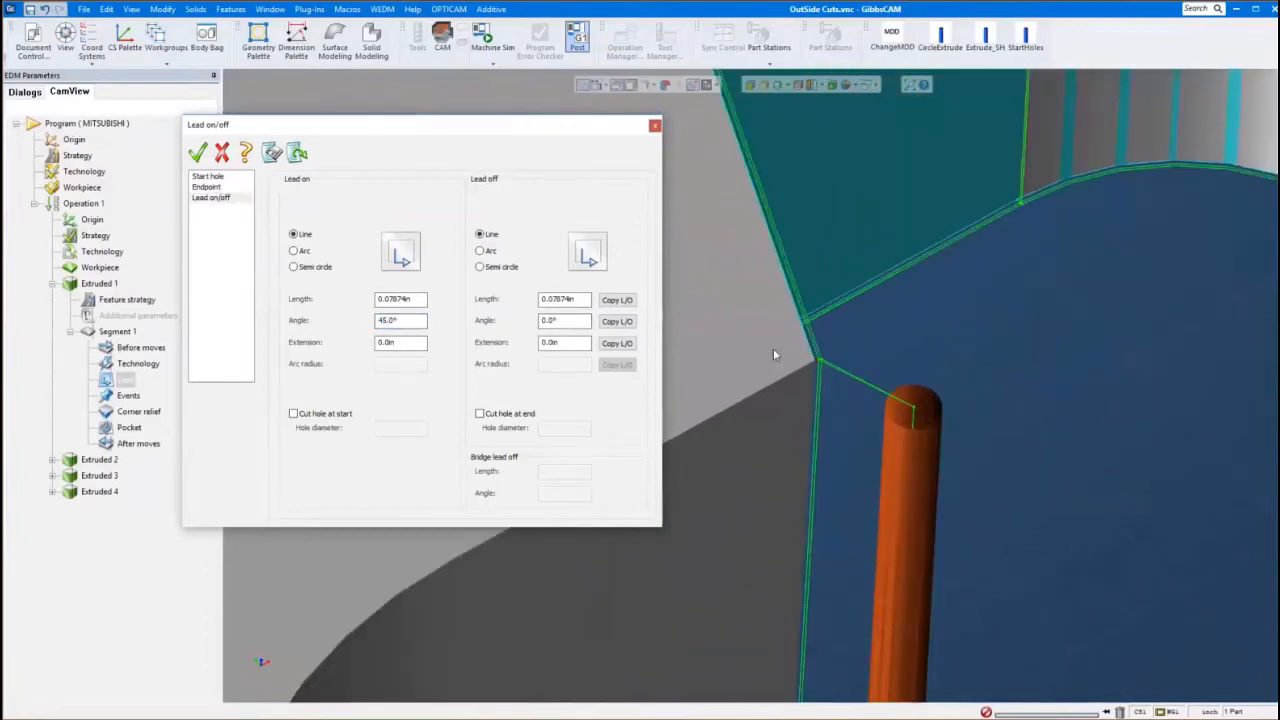
scroll(825, 375, up, 2)
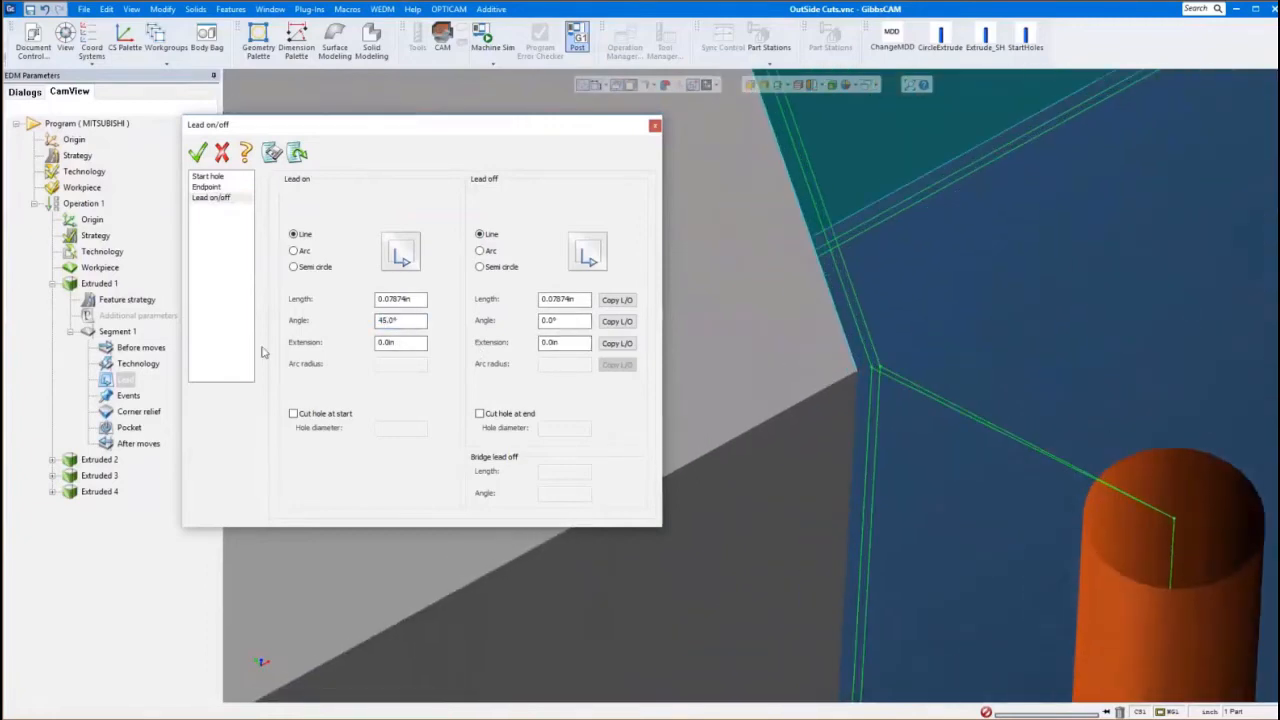
Try an arc lead-on with a 0.03 in radius and inspect the curved entry into the notch
click(304, 251)
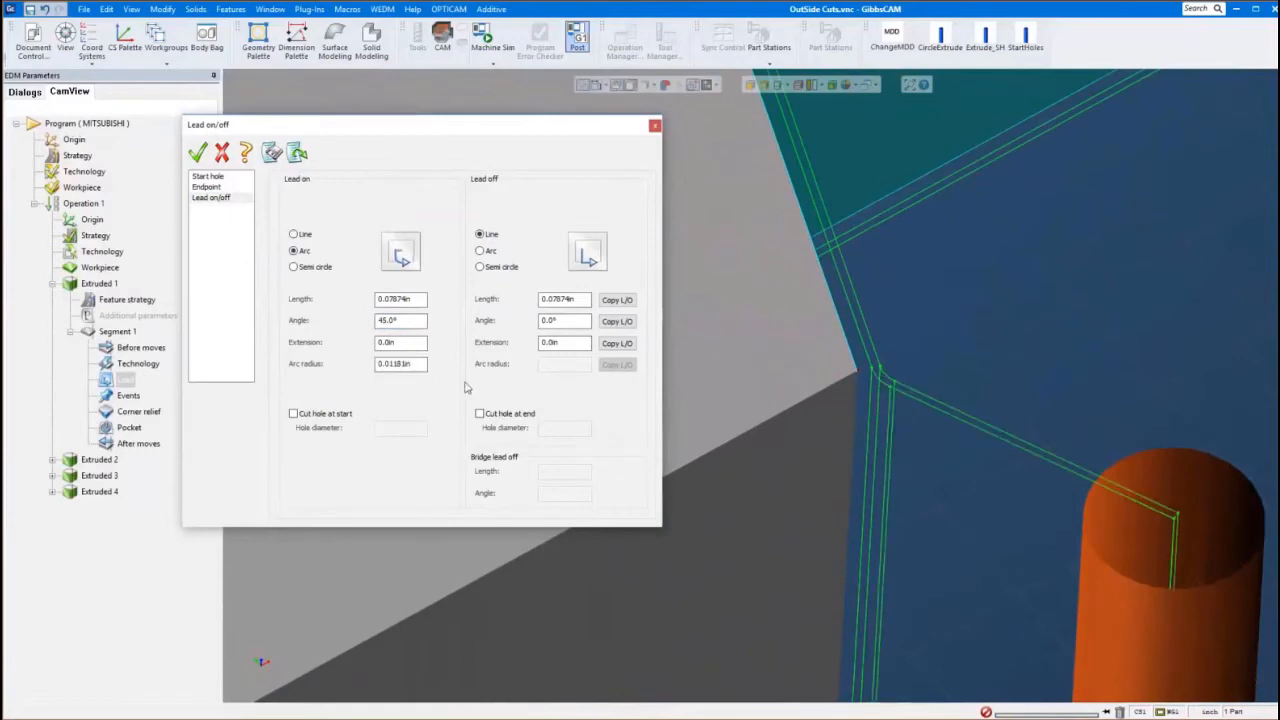
double_click(400, 364)
text(.03)
click(892, 400)
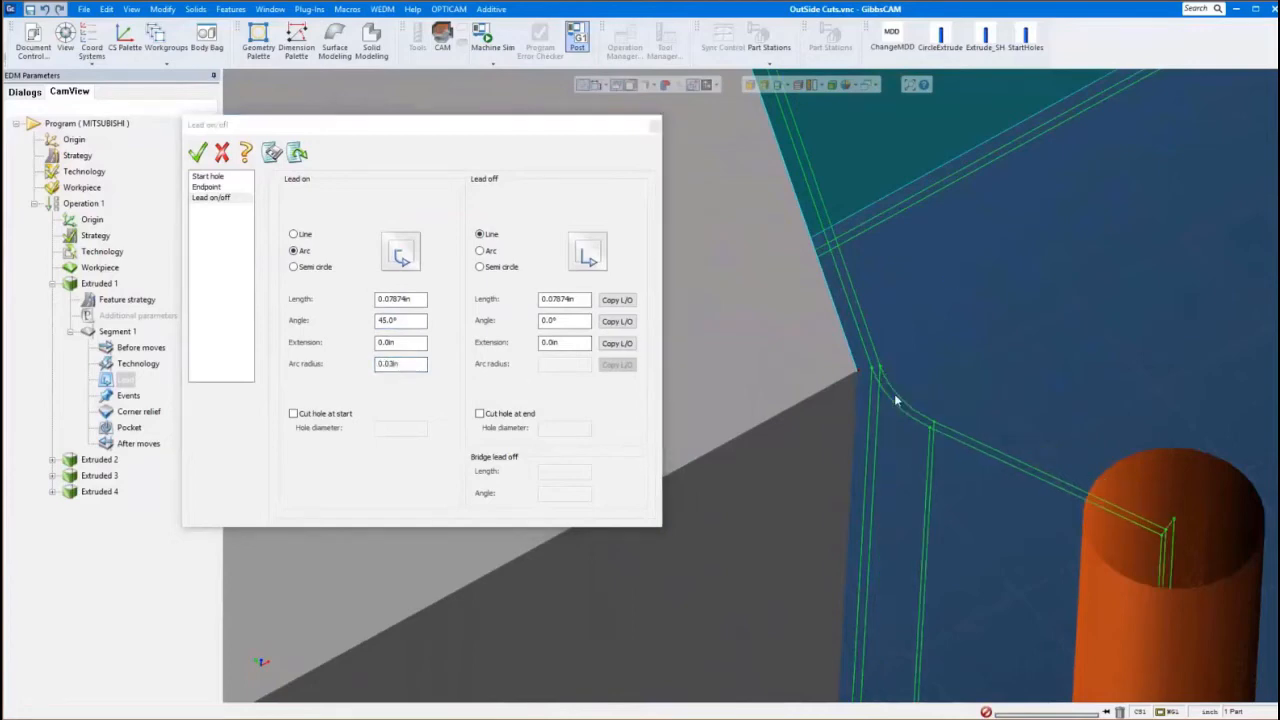
scroll(883, 402, down, 1)
scroll(883, 405, down, 1)
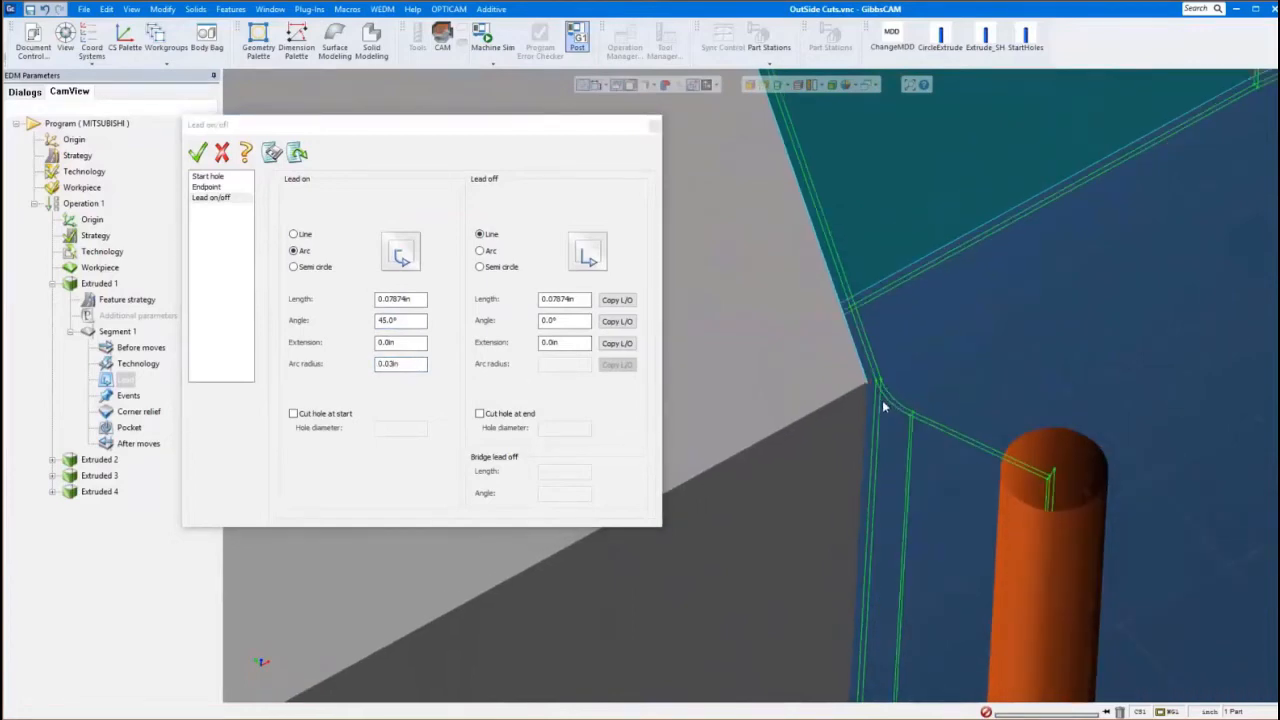
scroll(882, 405, down, 1)
scroll(878, 403, down, 2)
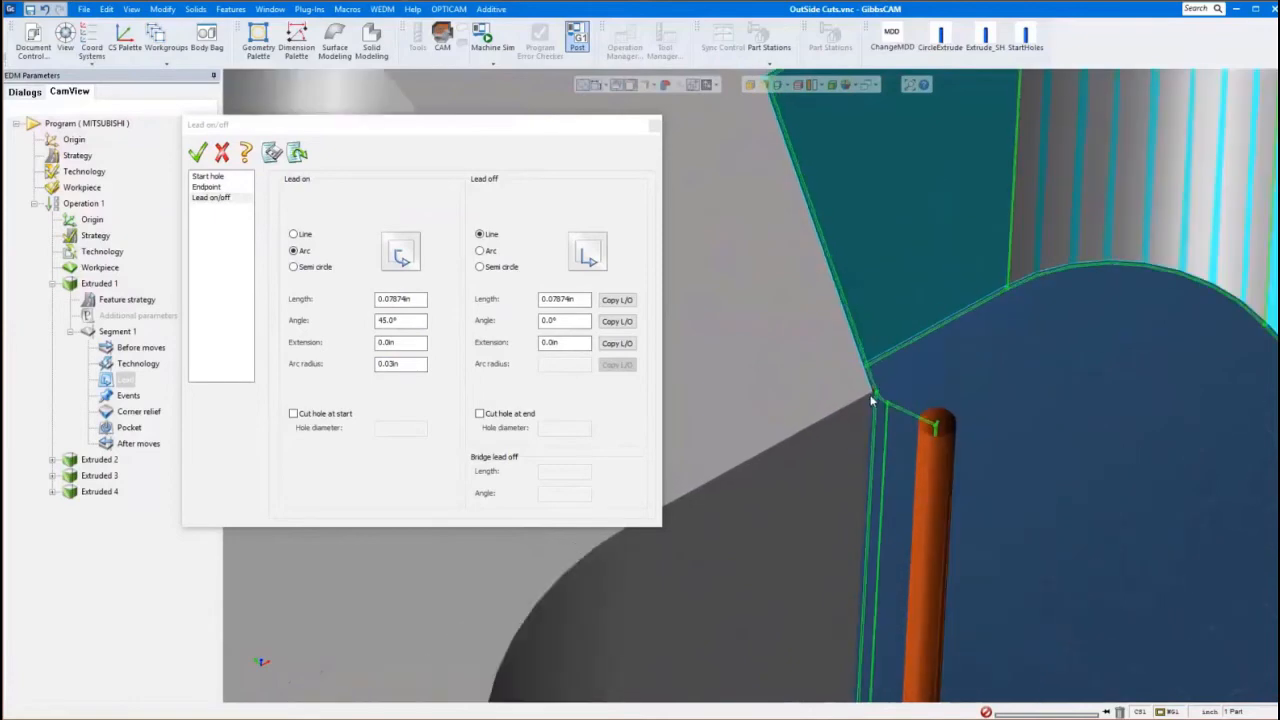
scroll(870, 400, down, 2)
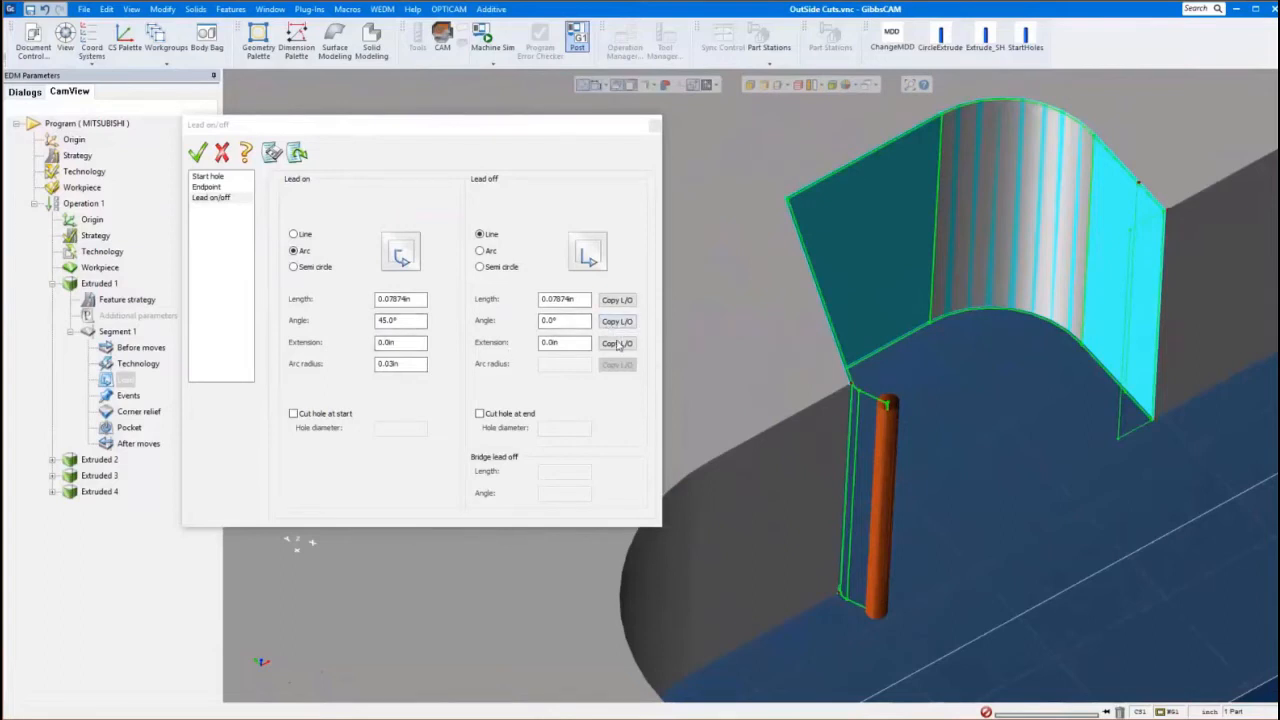
Copy the 45° lead-on angle to the lead-off, inspect both leads around the notch, and close the lead settings without accepting
click(617, 321)
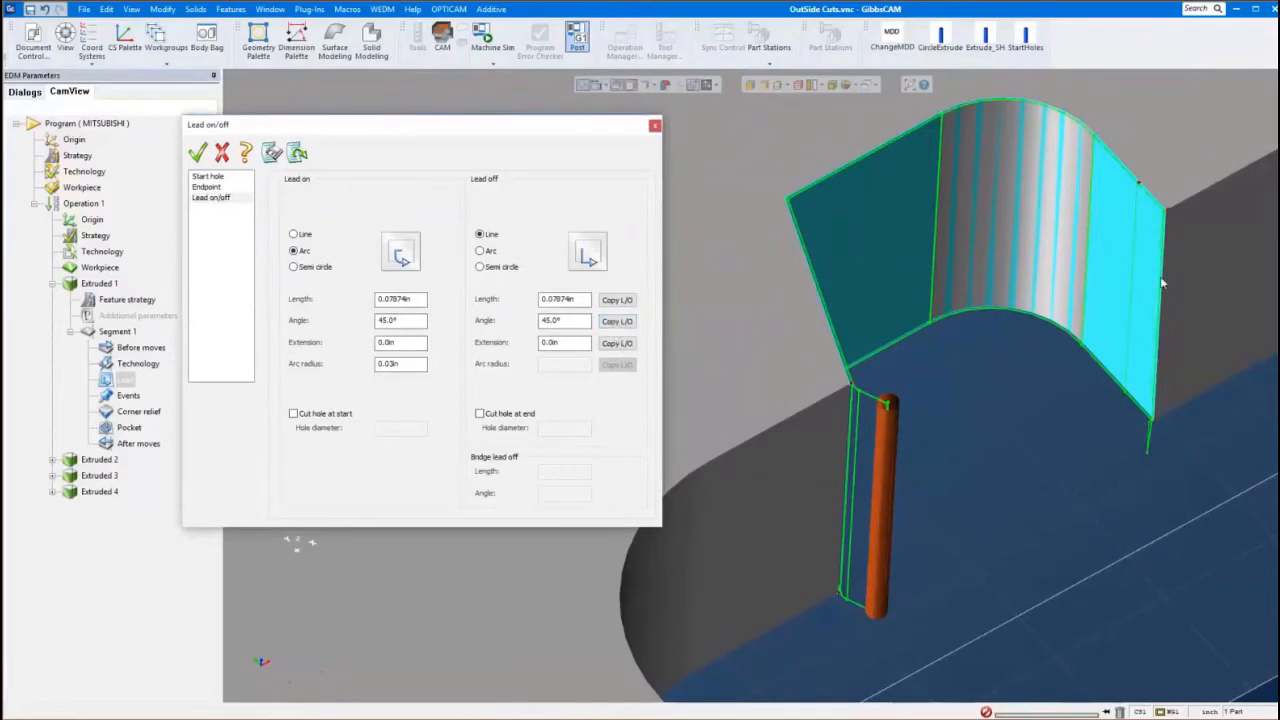
middle_drag(1162, 284, 1132, 373)
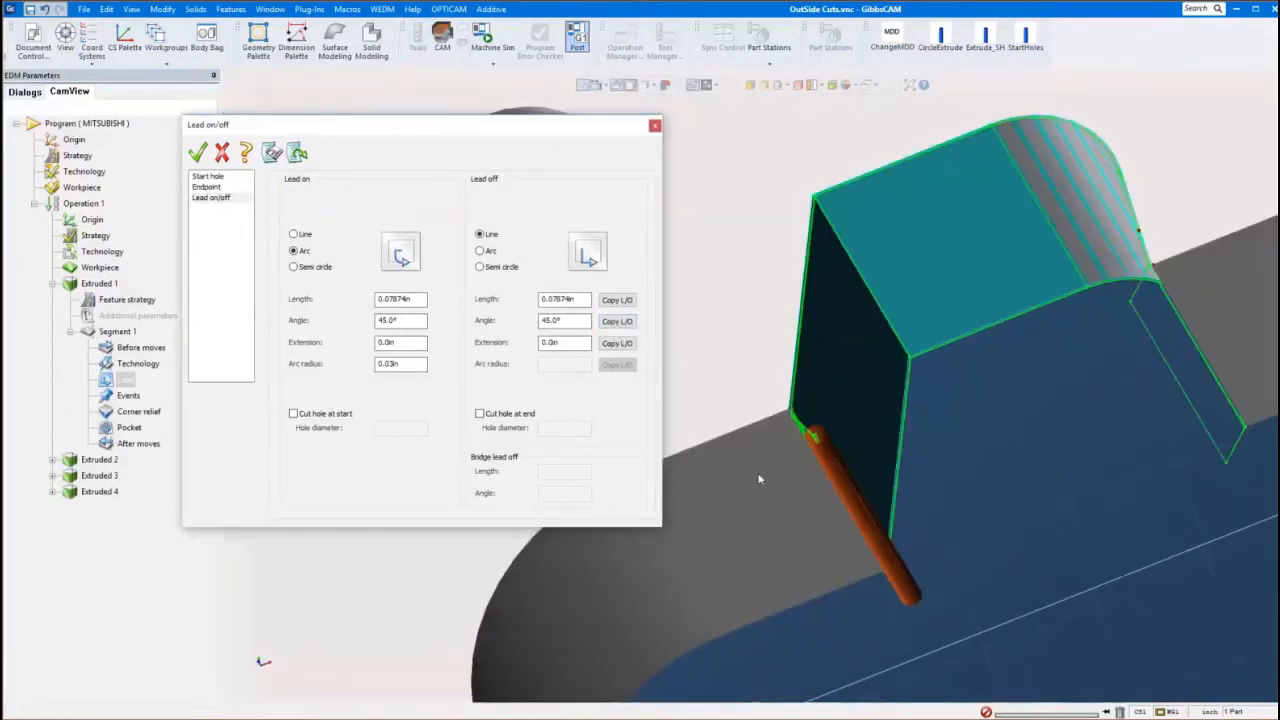
middle_drag(706, 516, 900, 400)
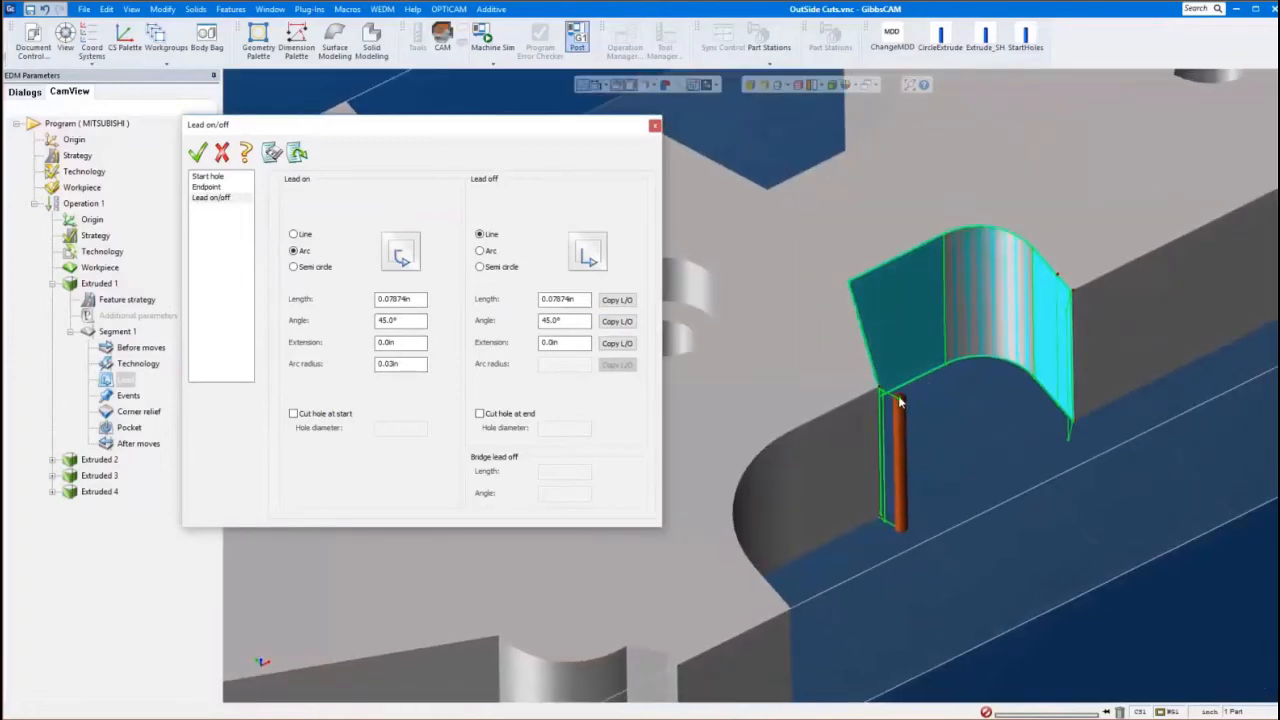
middle_drag(900, 420, 962, 432)
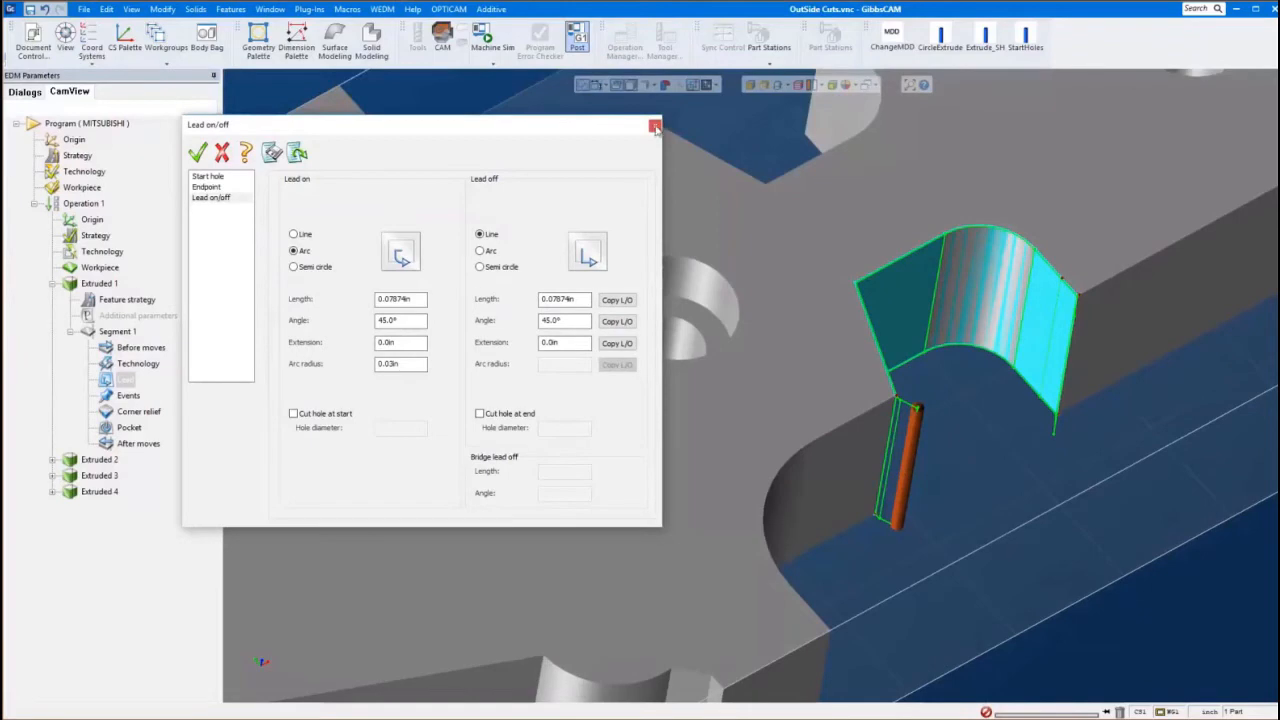
click(655, 127)
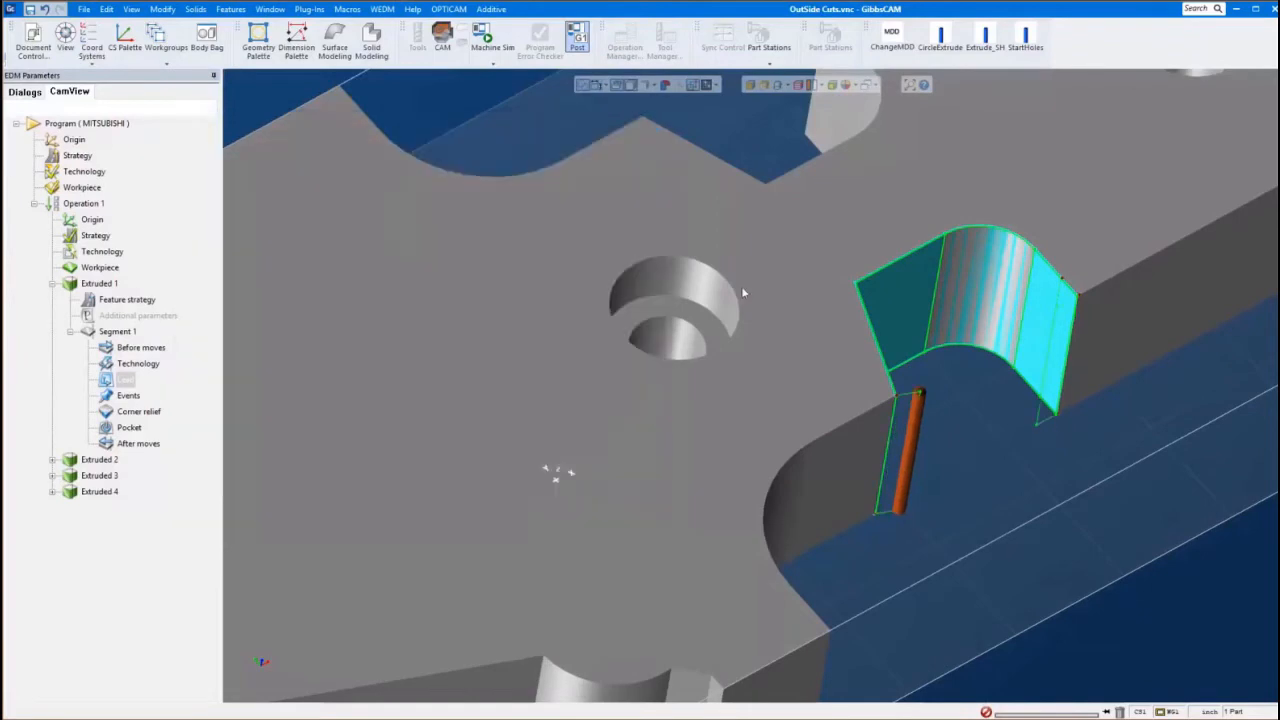
Open the recent part file fouraxishard solid.vnc in place of OutSide Cuts.vnc
scroll(741, 286, down, 5)
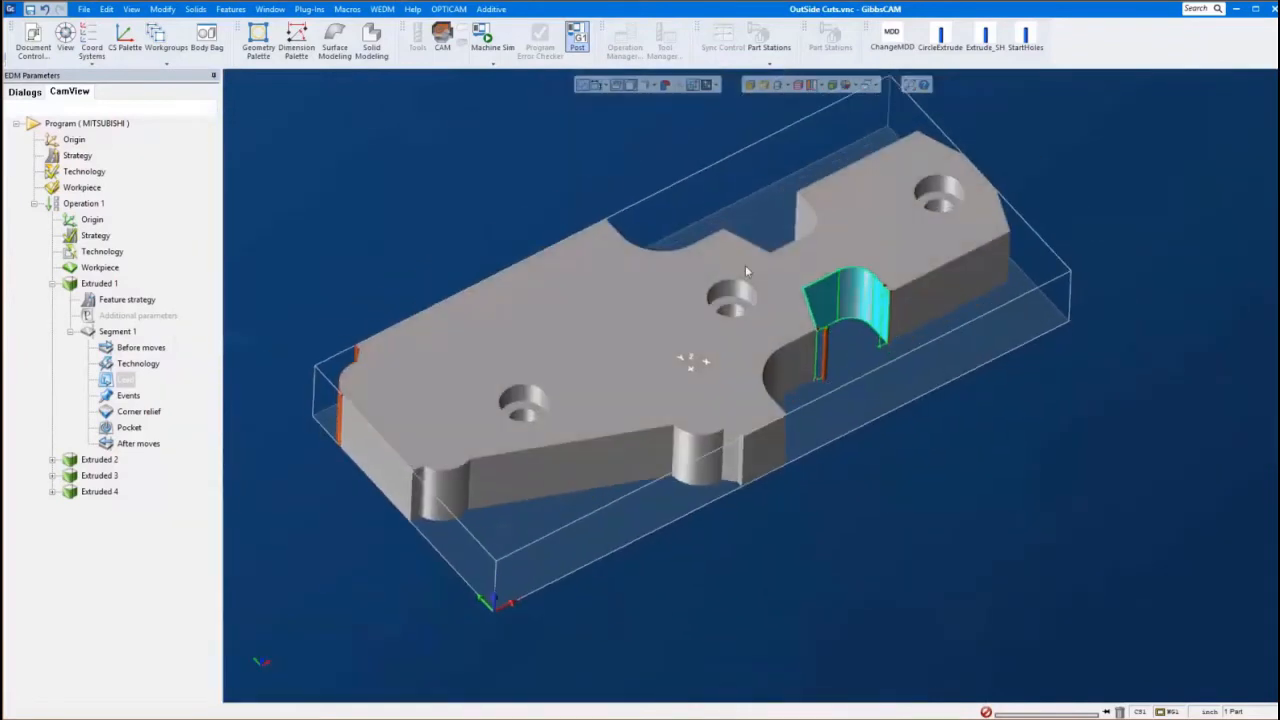
click(34, 203)
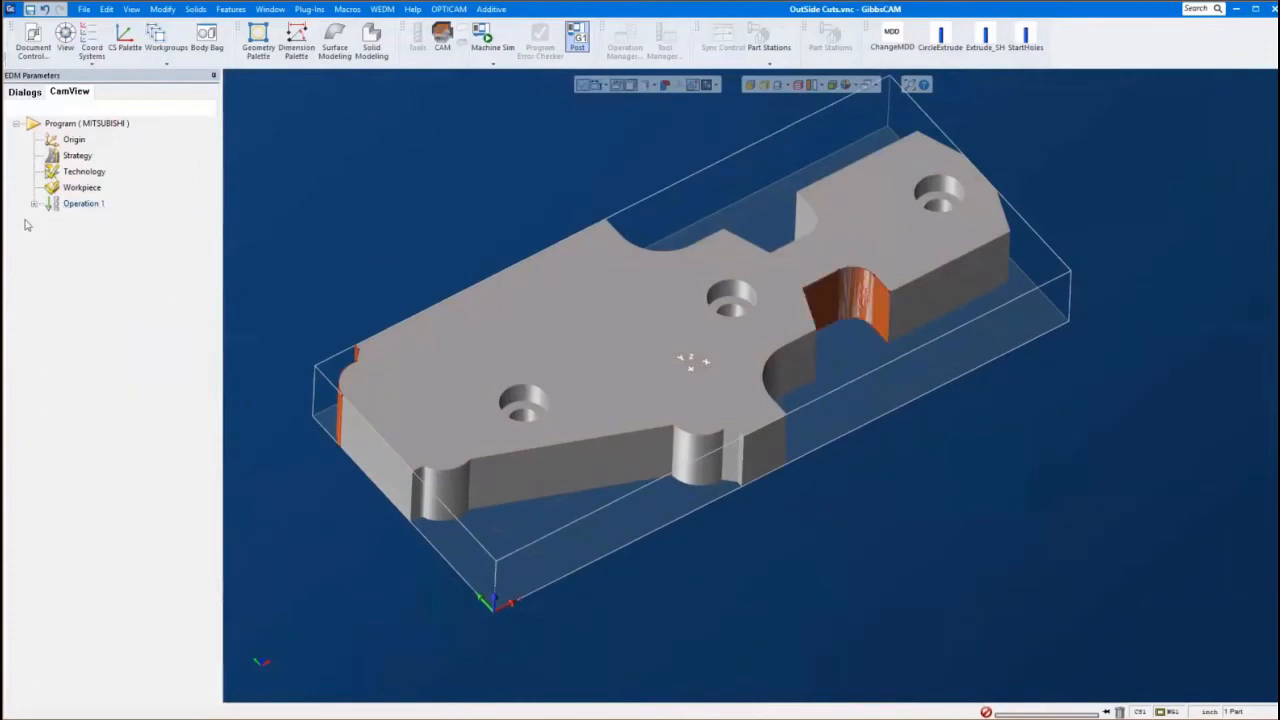
click(34, 203)
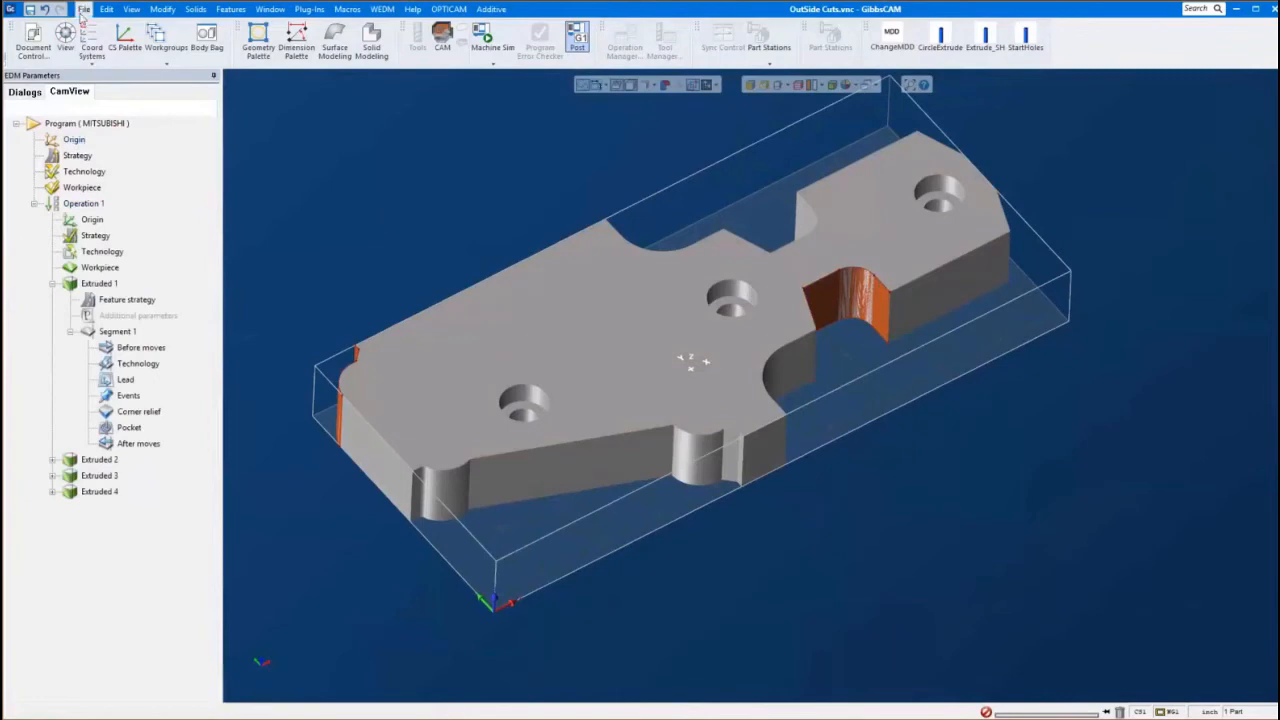
click(84, 10)
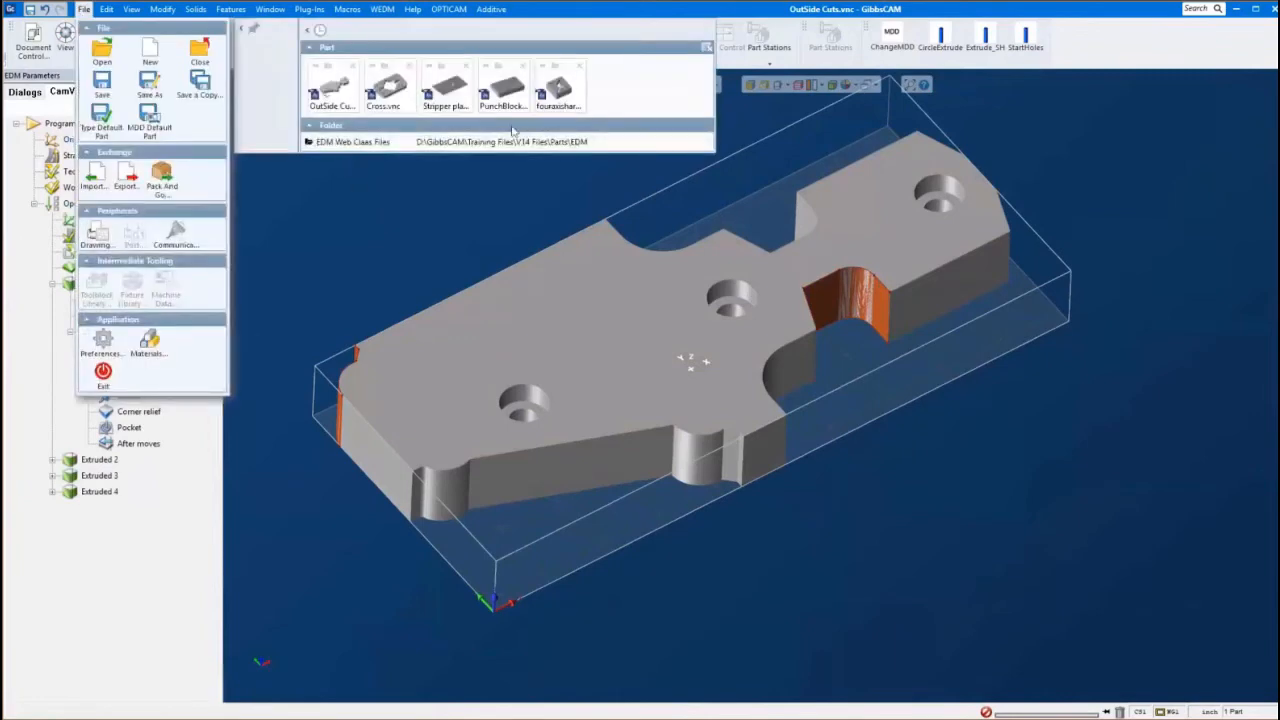
click(330, 88)
click(758, 388)
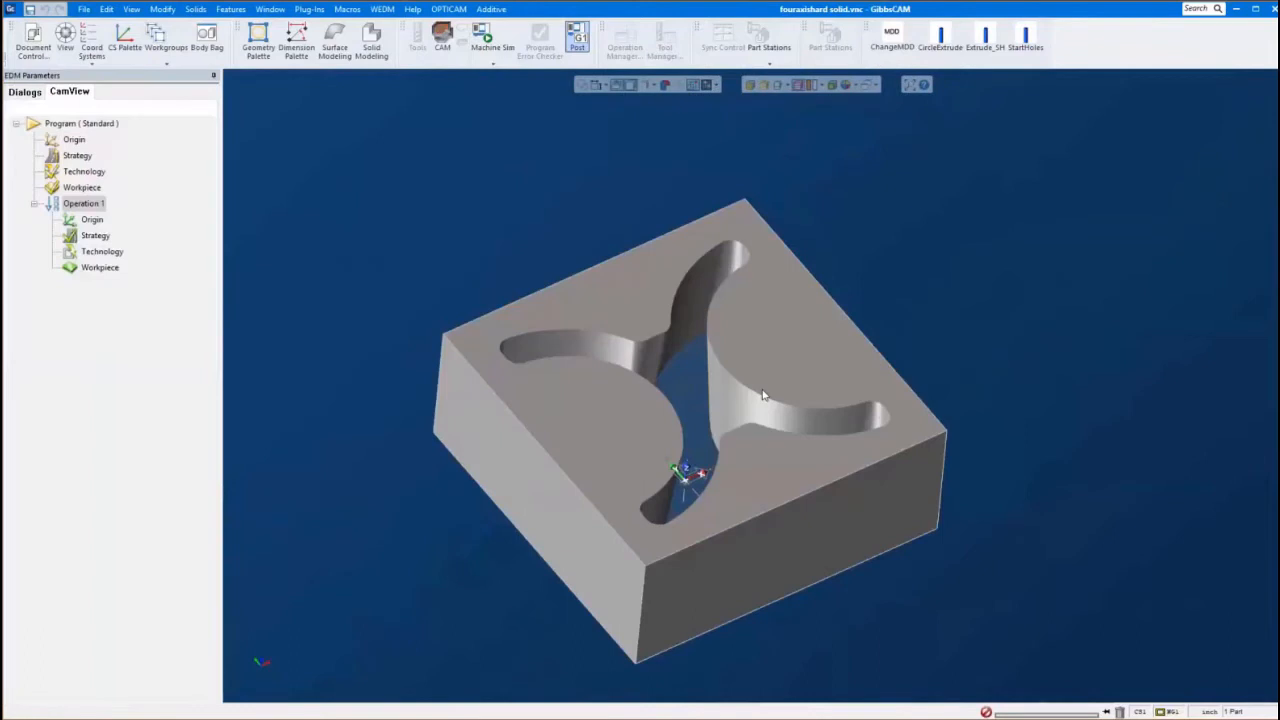
Inspect the four-axis block's X-shaped opening from several angles and review the program-level technology settings, then cancel them
middle_drag(666, 396, 618, 385)
scroll(712, 452, up, 2)
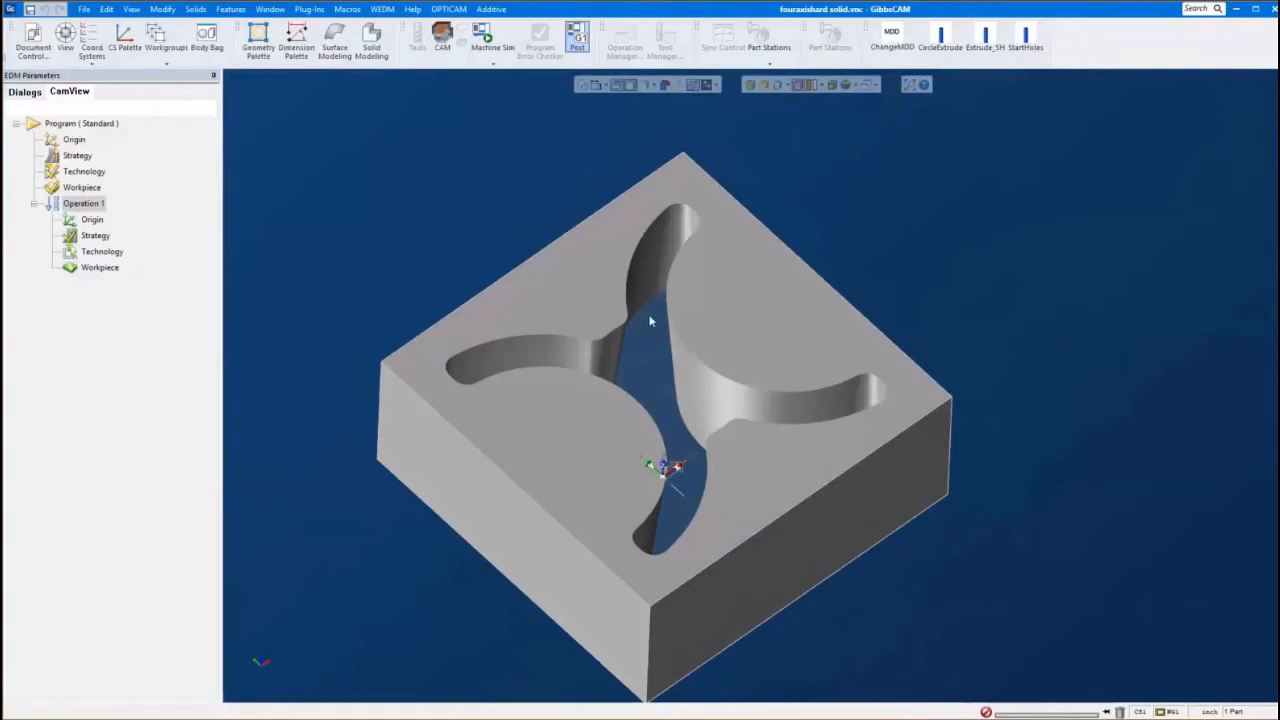
middle_drag(531, 397, 862, 222)
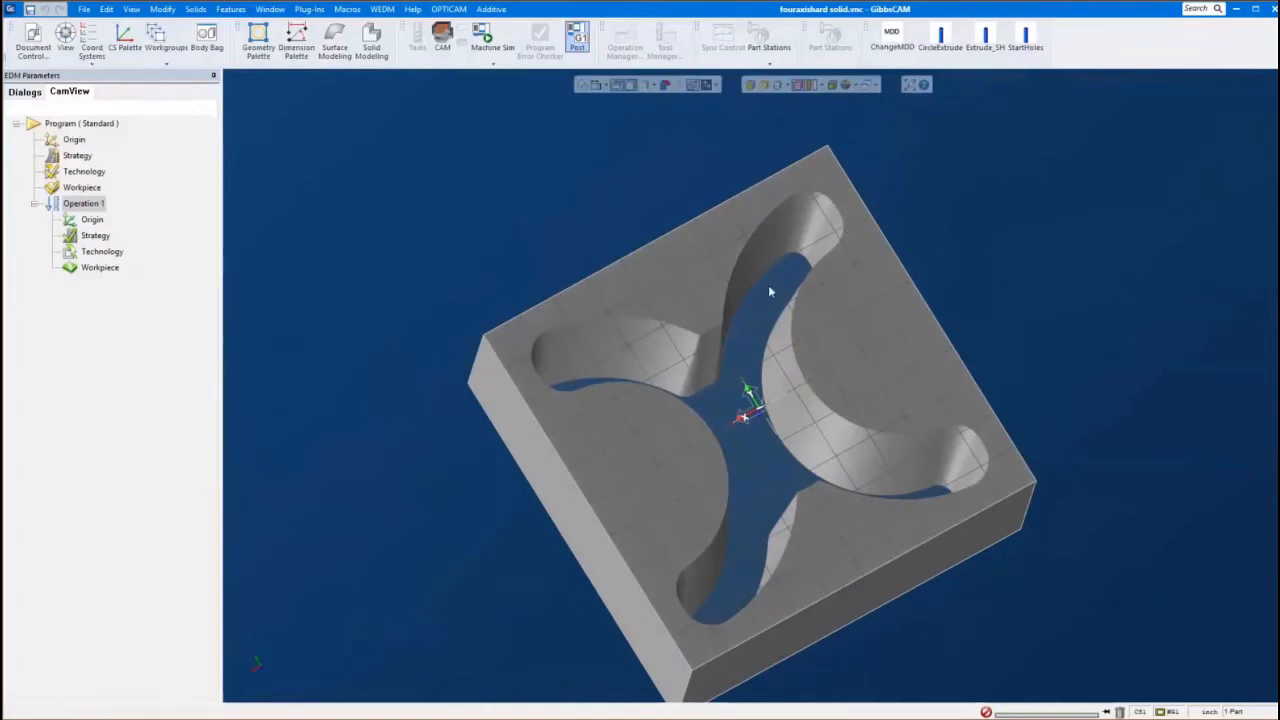
middle_drag(738, 296, 584, 333)
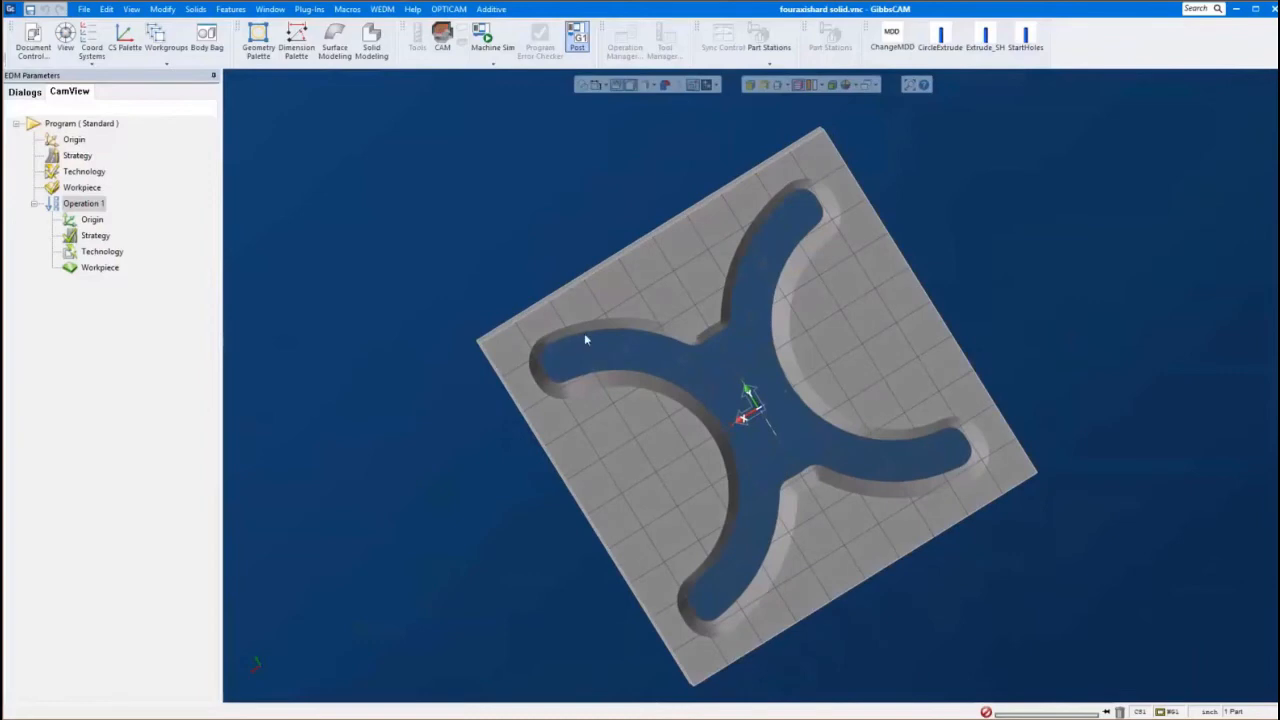
middle_drag(820, 274, 831, 346)
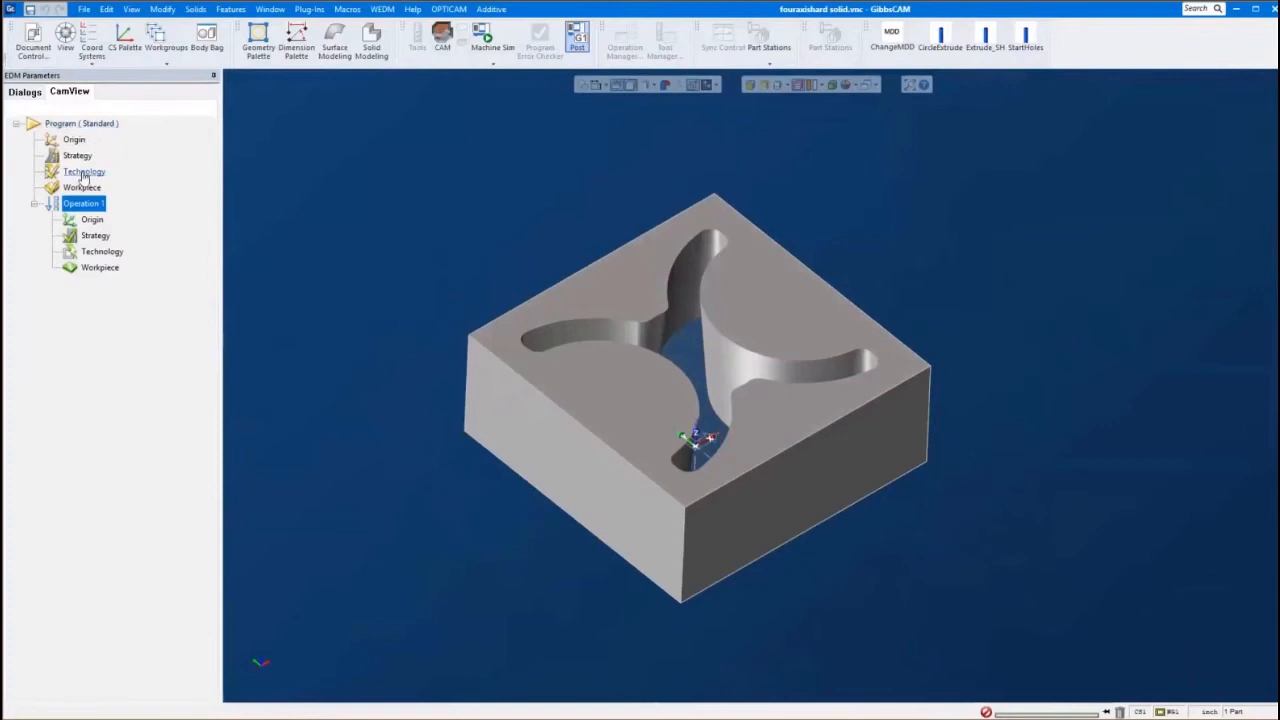
double_click(84, 173)
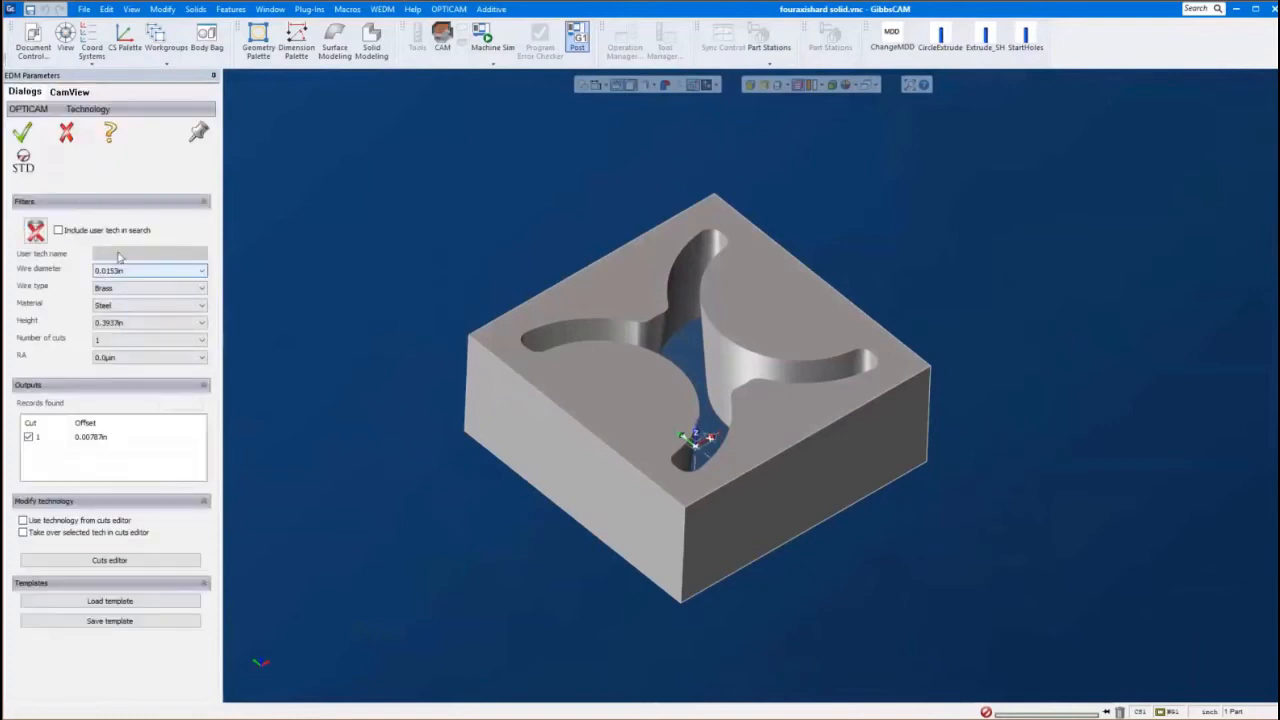
click(66, 134)
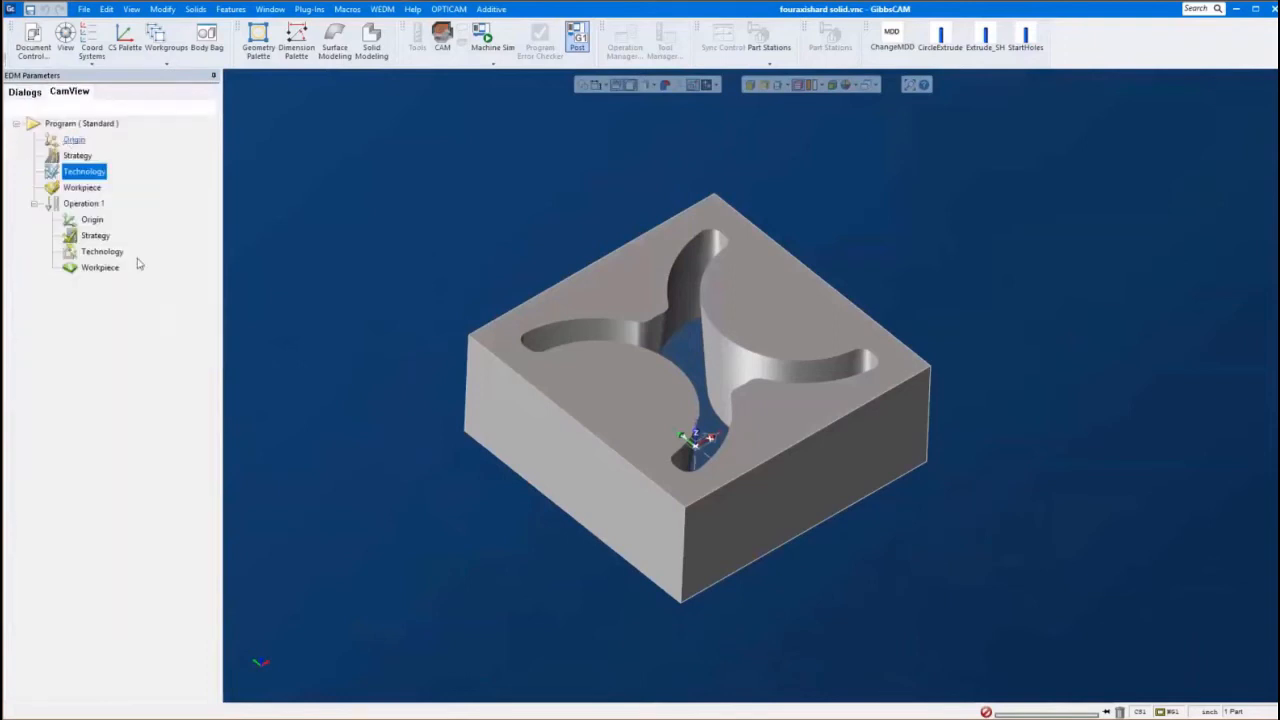
Create a feature from the X-shaped opening by manual recognition with automatic connection, using the selected notch face for the lead-on
right_click(95, 209)
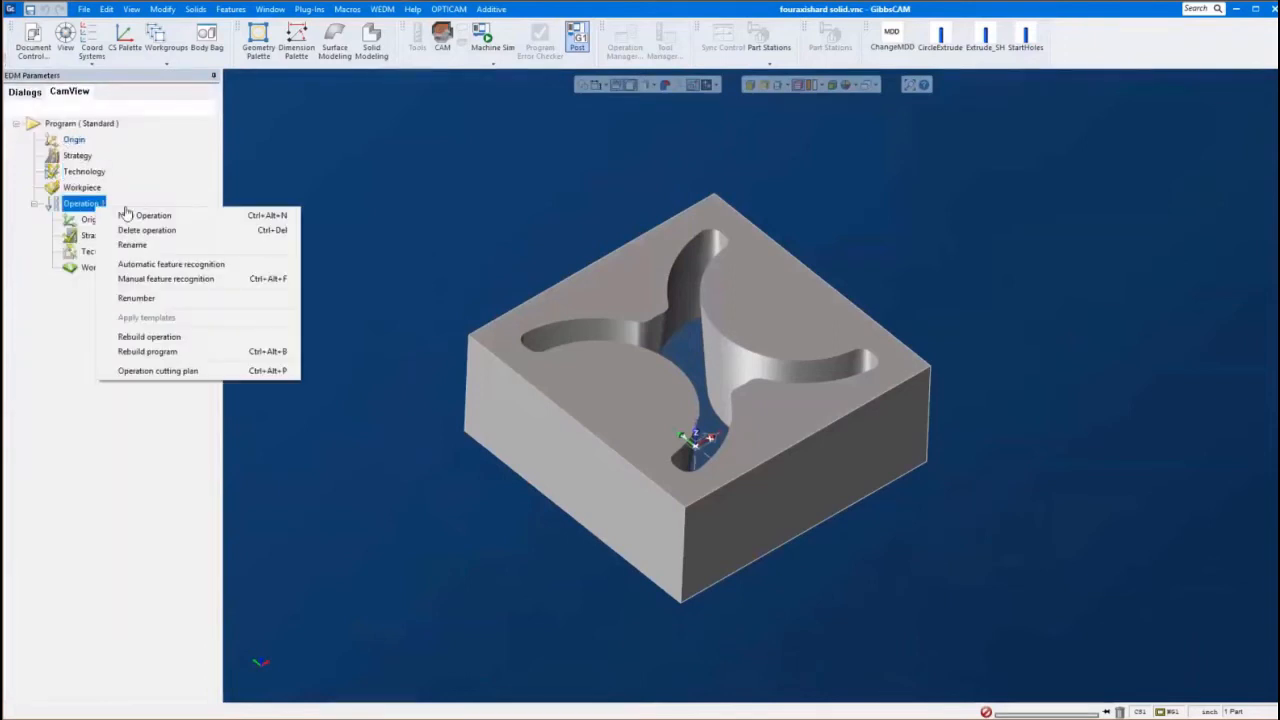
click(150, 282)
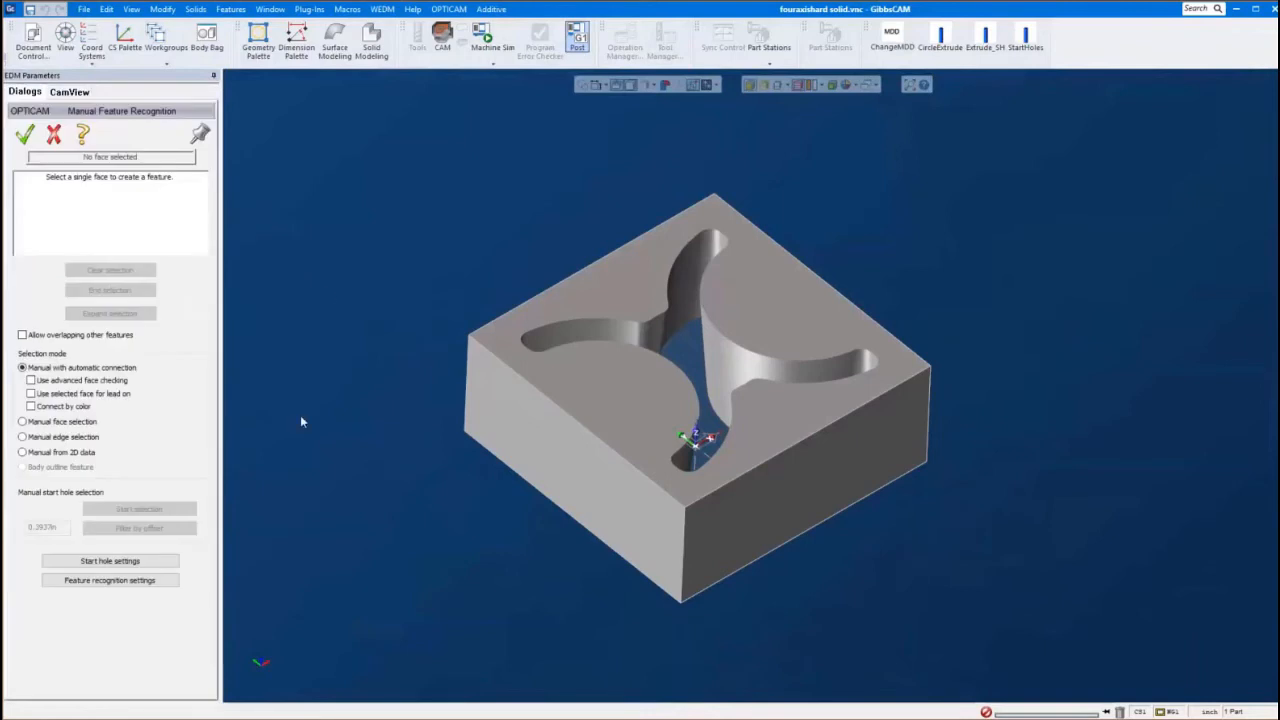
click(22, 437)
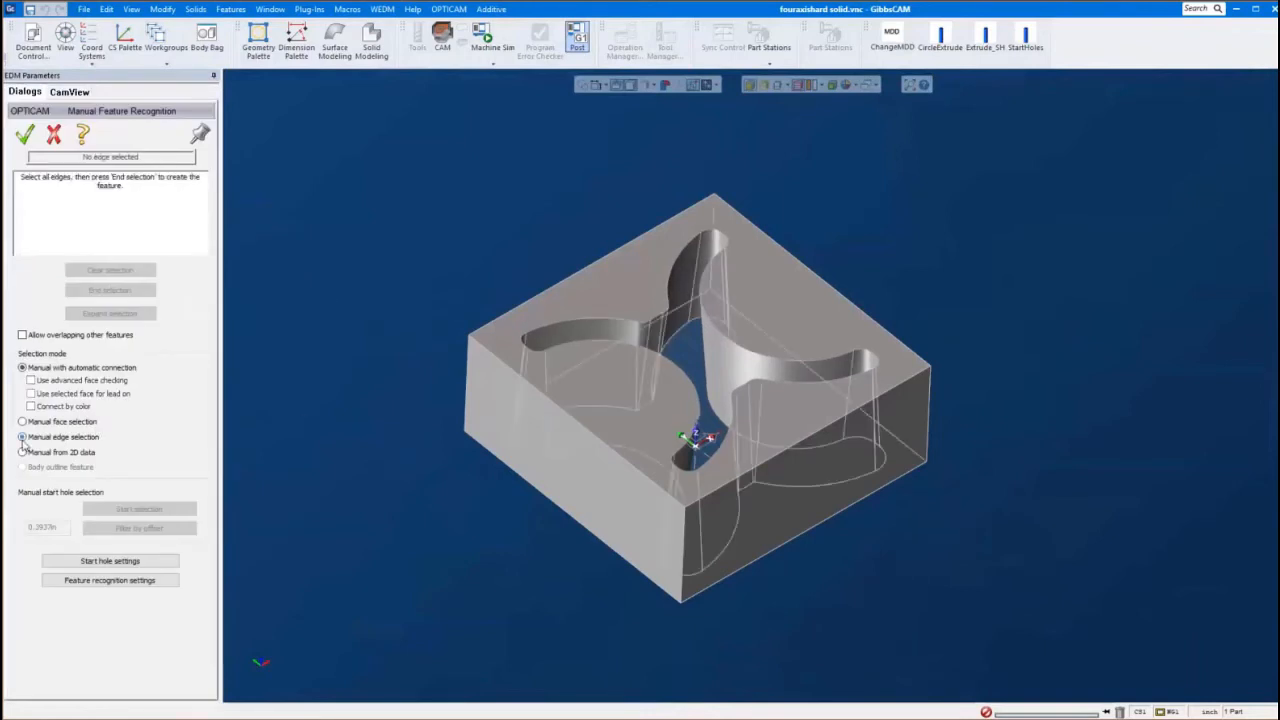
click(37, 370)
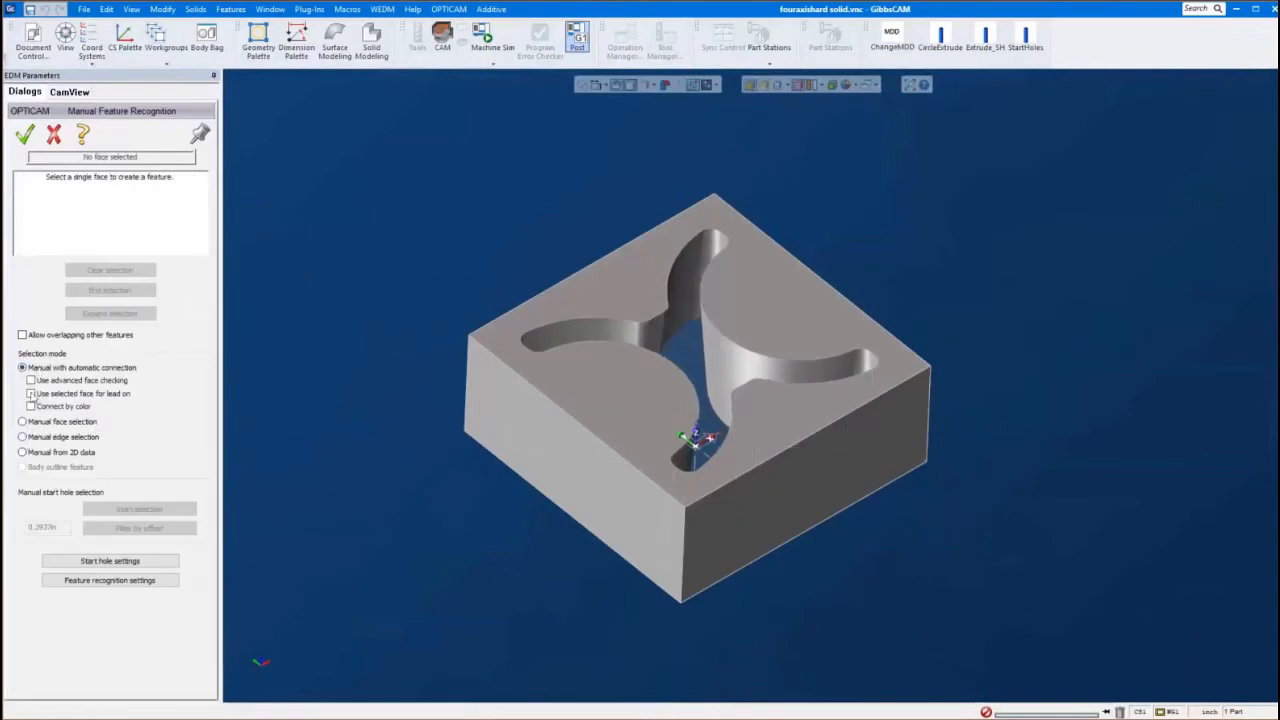
scroll(779, 375, up, 3)
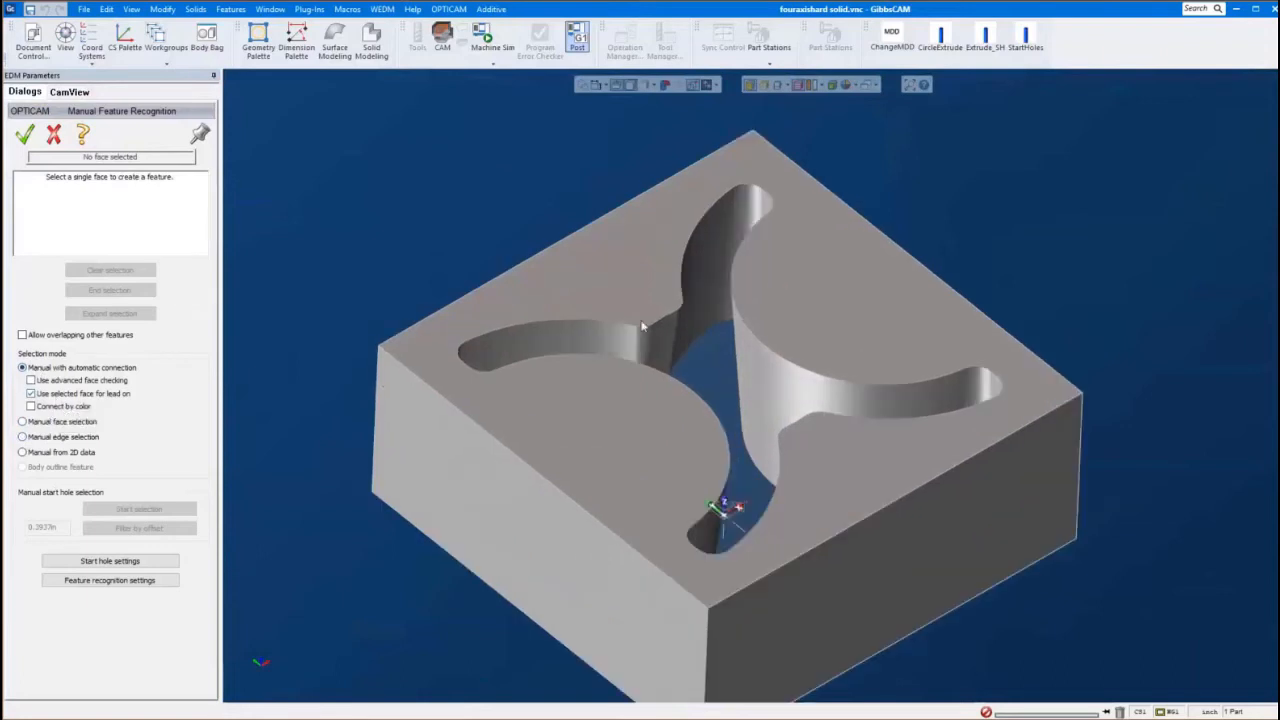
click(663, 343)
middle_drag(616, 388, 793, 290)
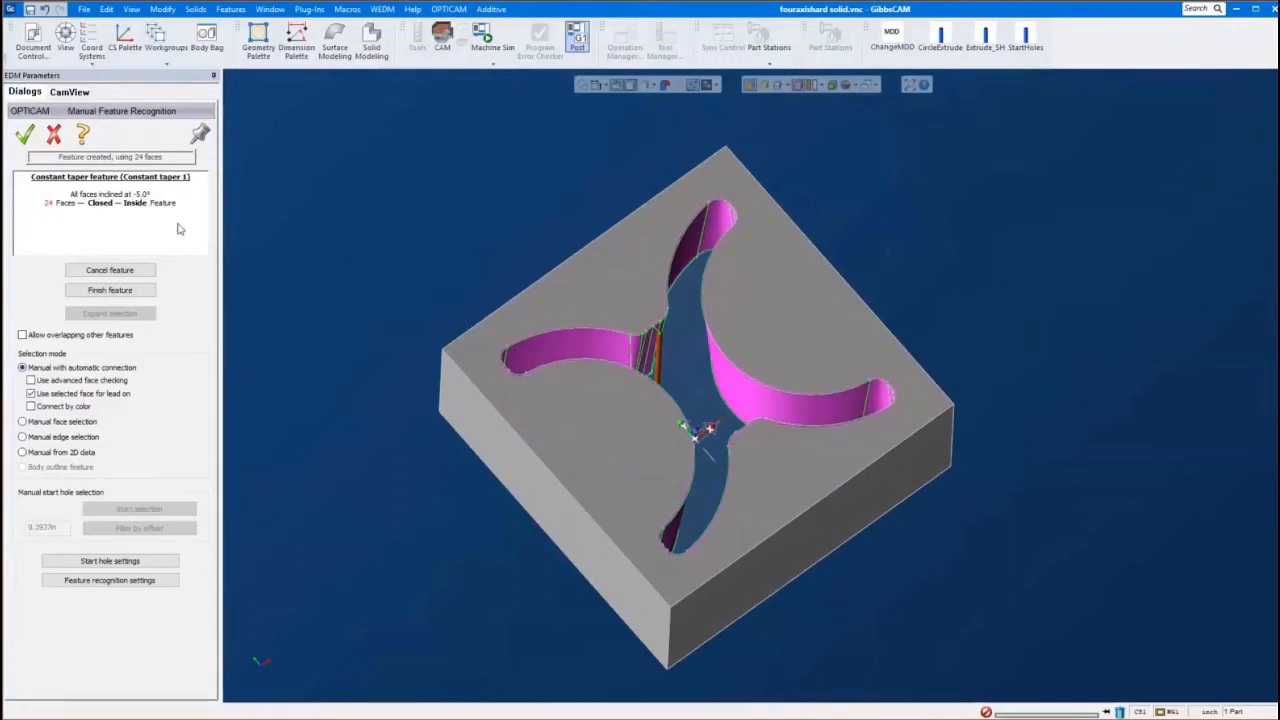
click(109, 290)
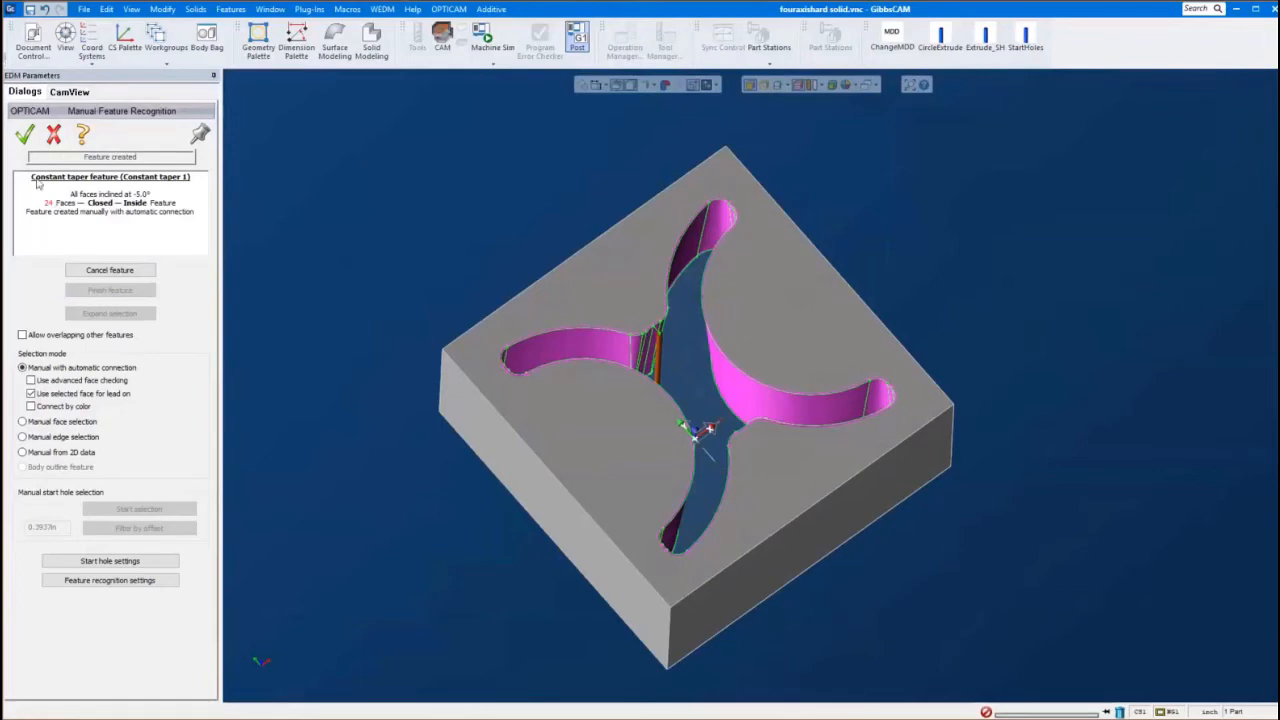
click(26, 138)
Bring up the graphic simulation for the taper feature alone and check the wire's starting location, closing it without running
middle_drag(551, 297, 551, 197)
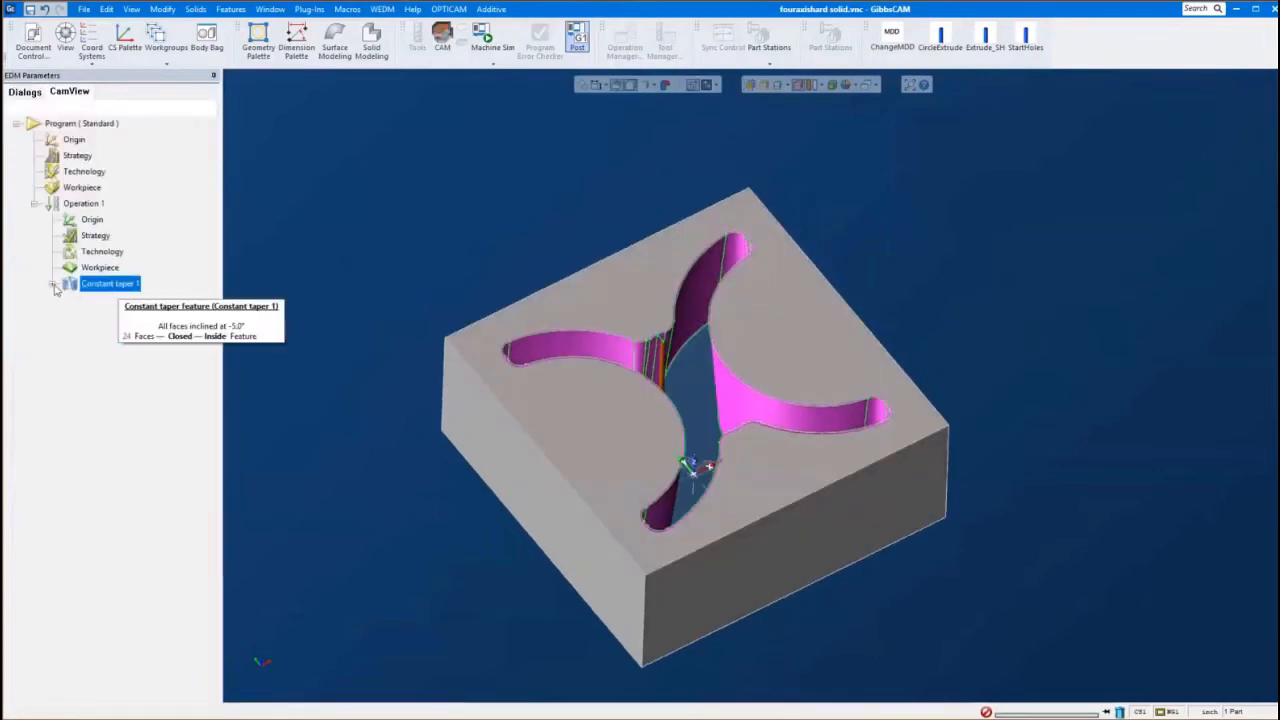
right_click(111, 291)
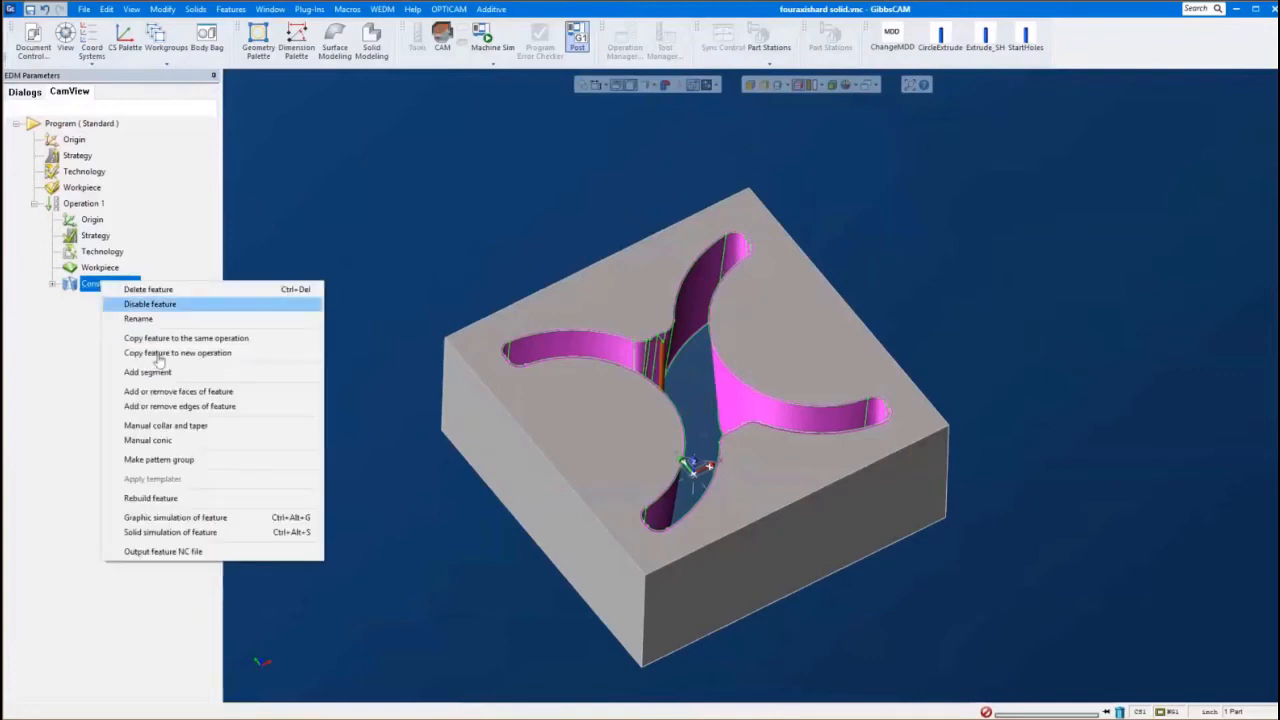
click(190, 518)
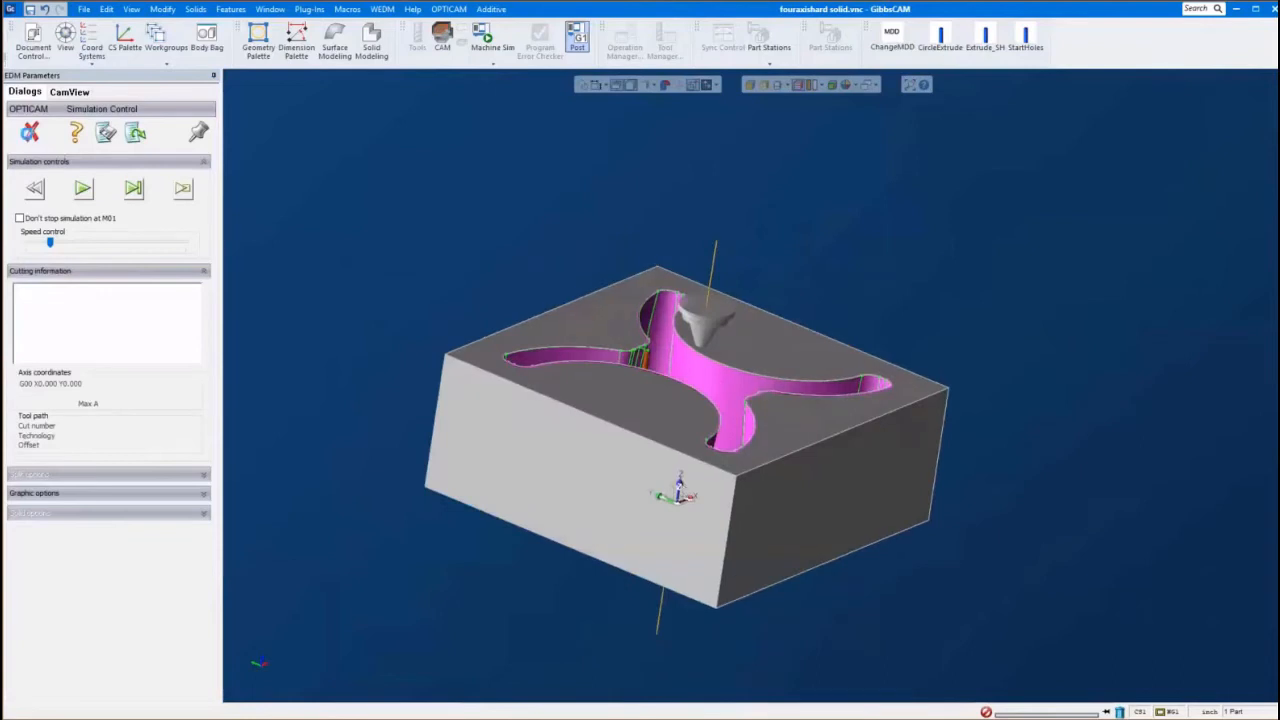
click(32, 132)
Set Operation 1's start position to the first feature and accept the operation setup
double_click(82, 204)
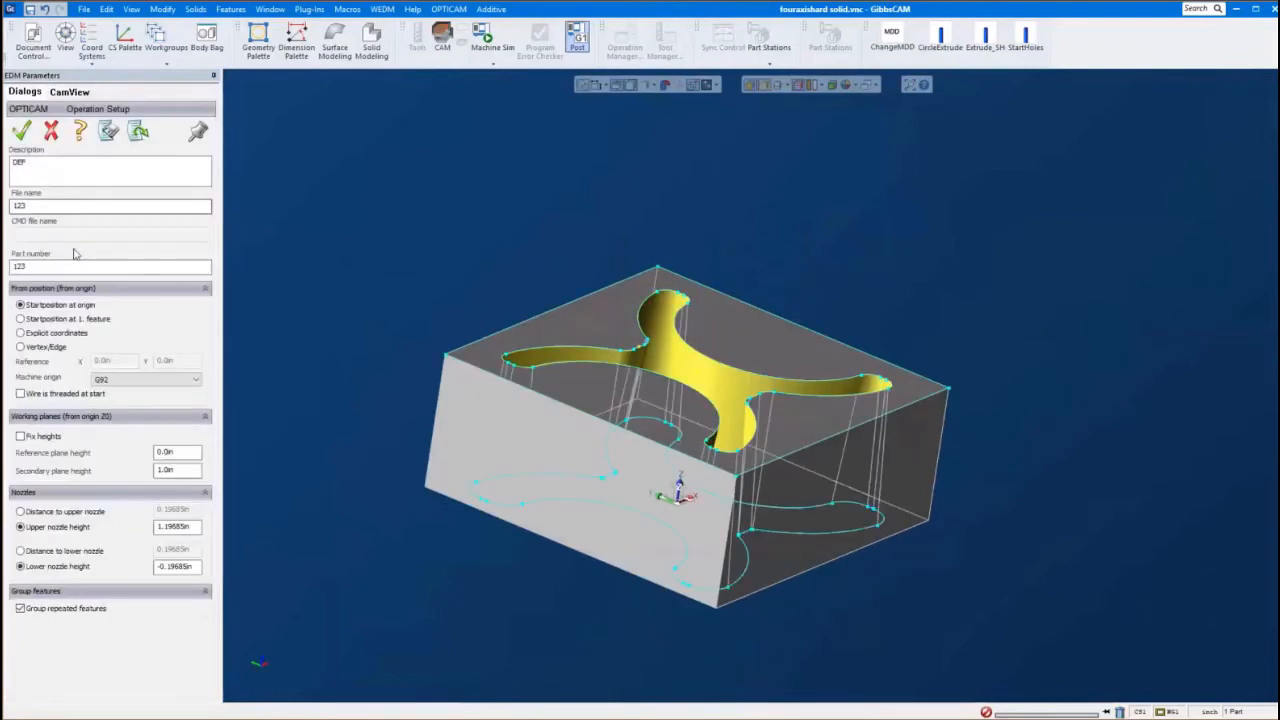
click(42, 318)
click(21, 131)
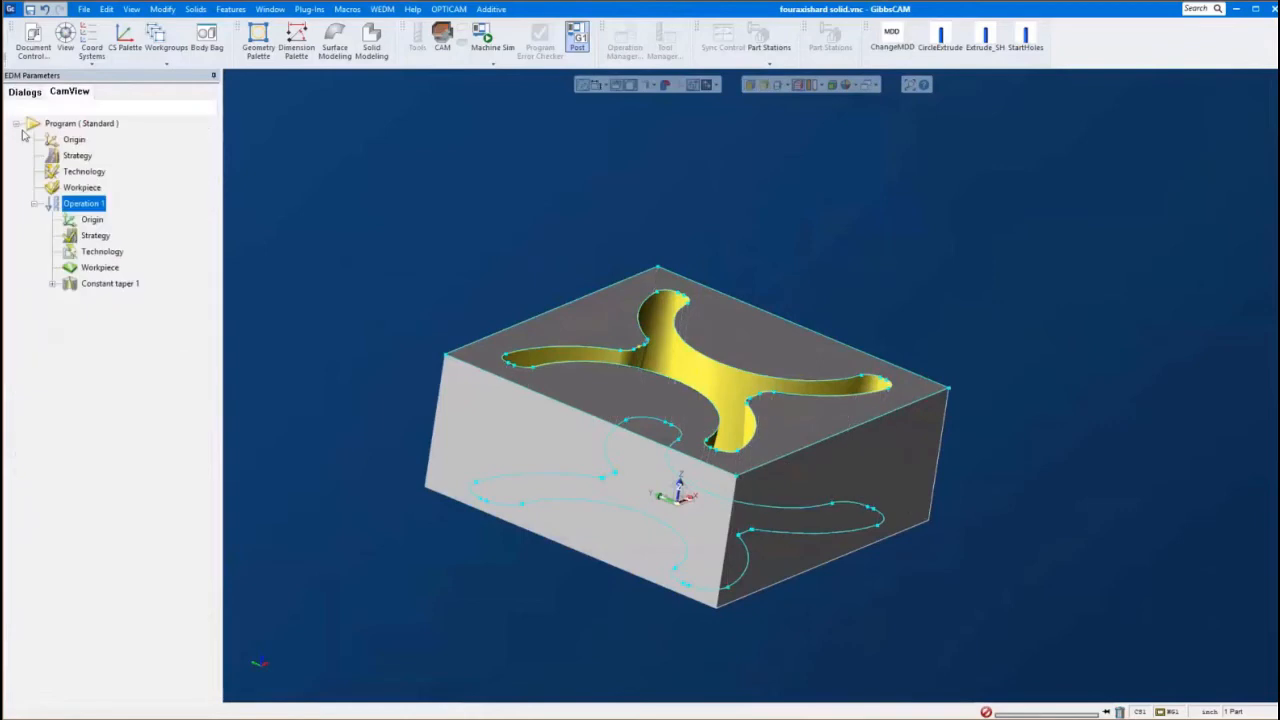
Run the graphic simulation of Operation 1, examine the wire and nozzle tilt from several angles, and close the simulation
right_click(84, 205)
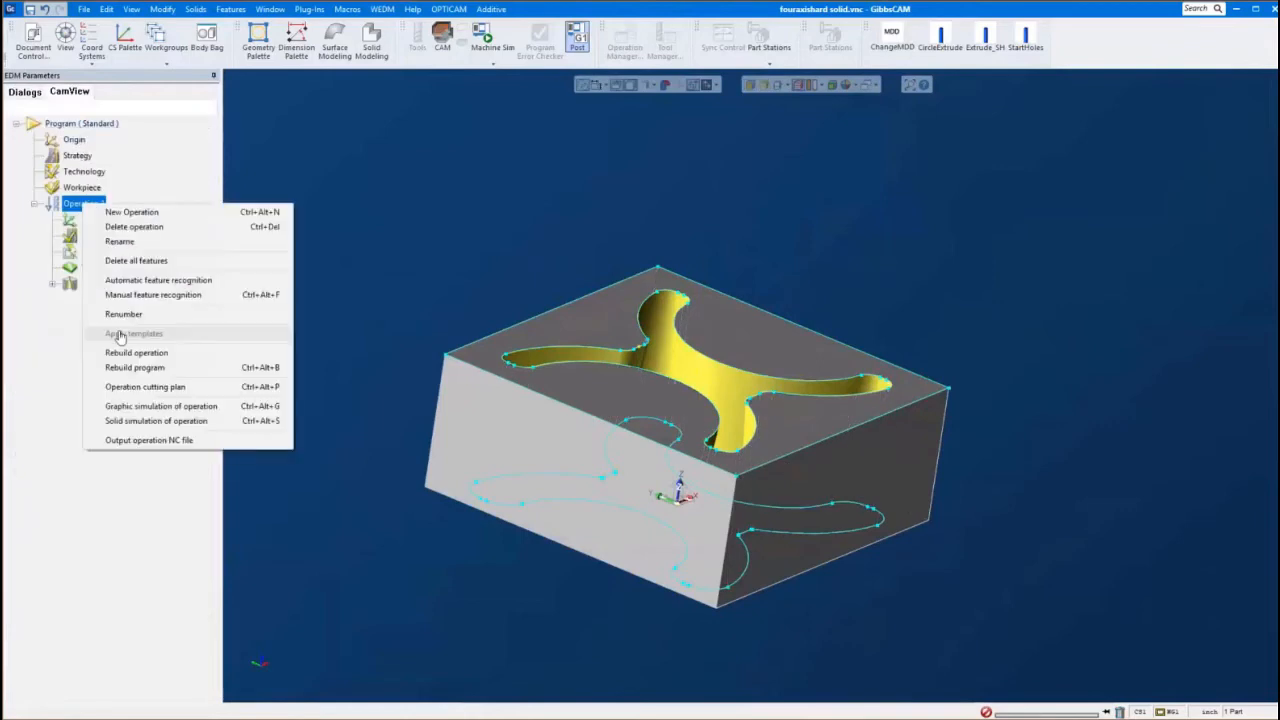
click(135, 406)
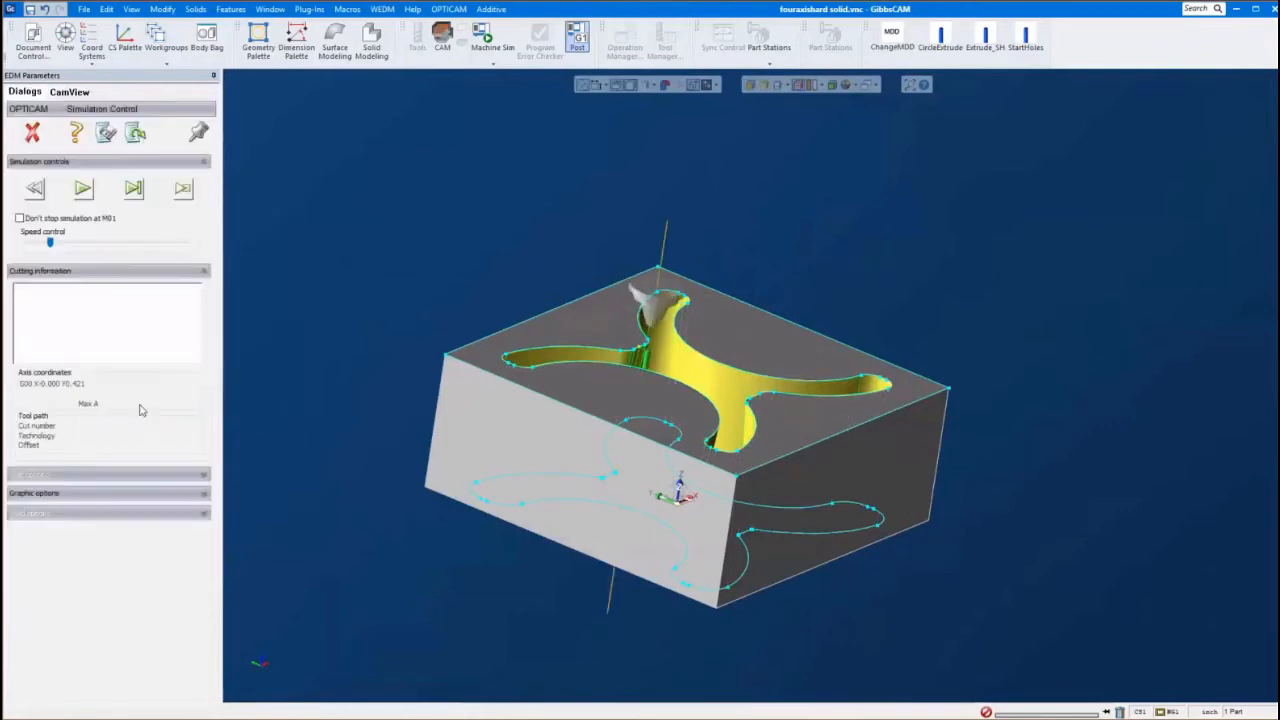
click(84, 190)
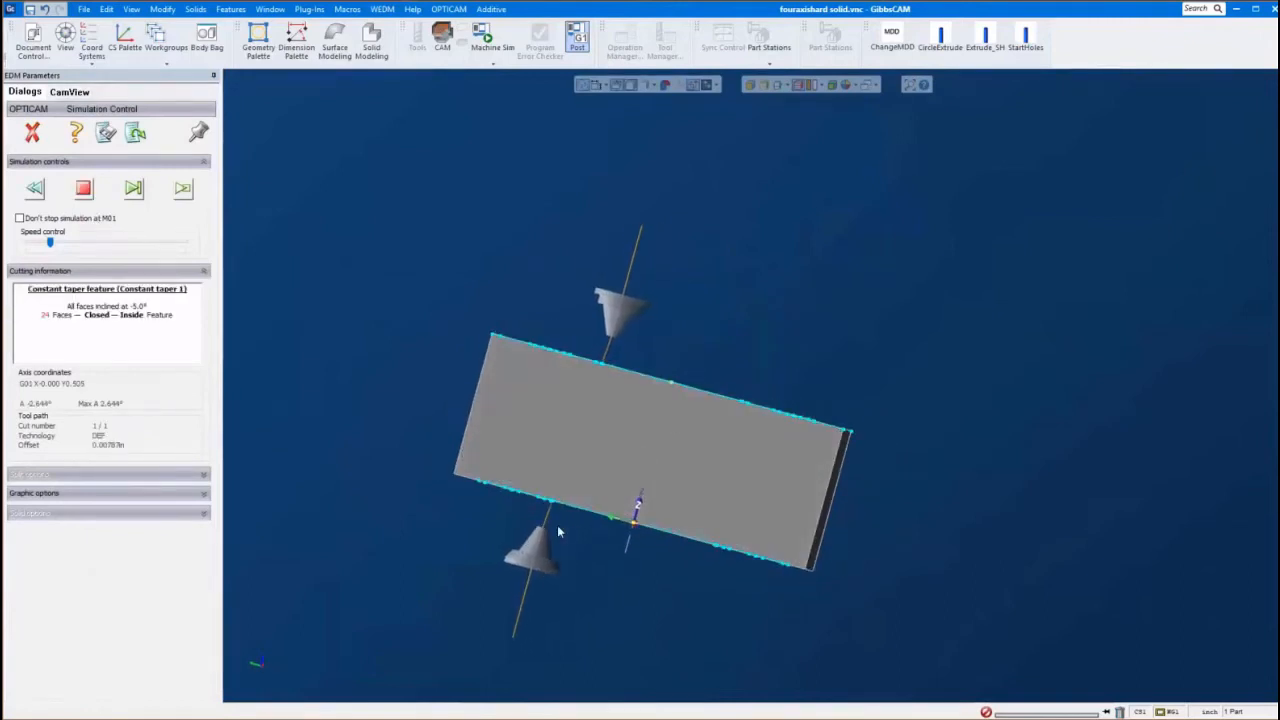
click(866, 84)
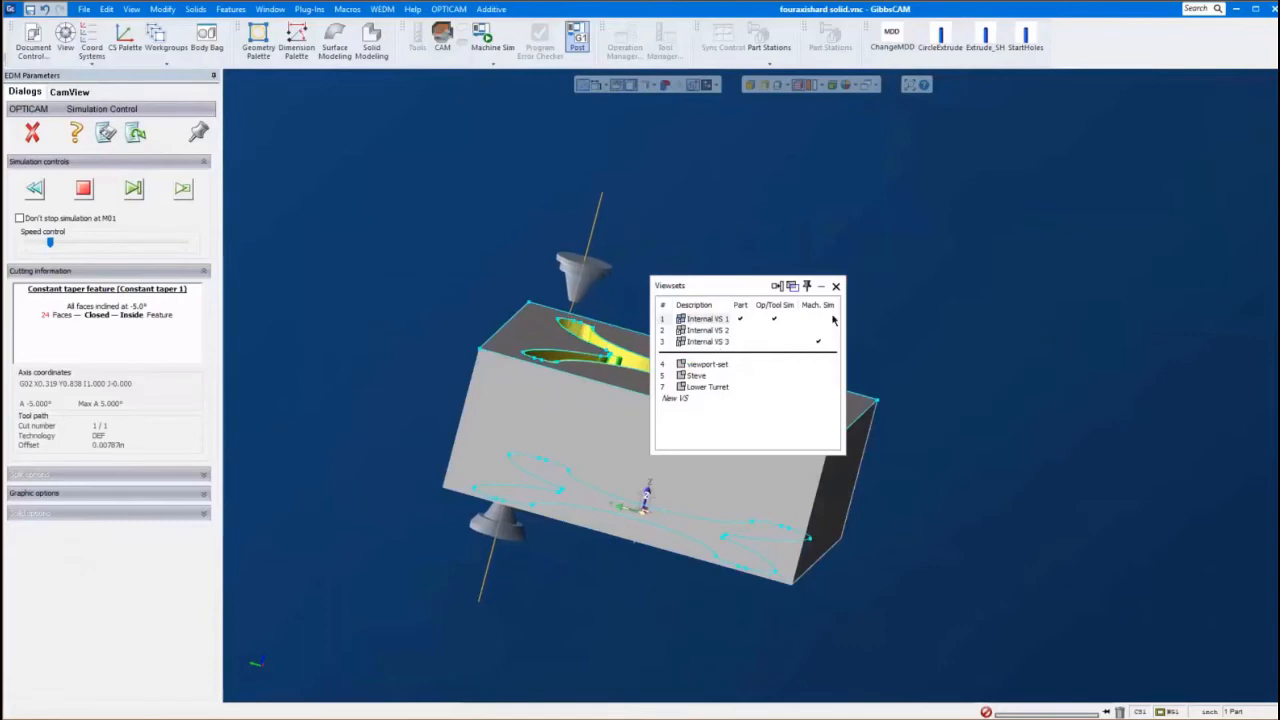
click(836, 286)
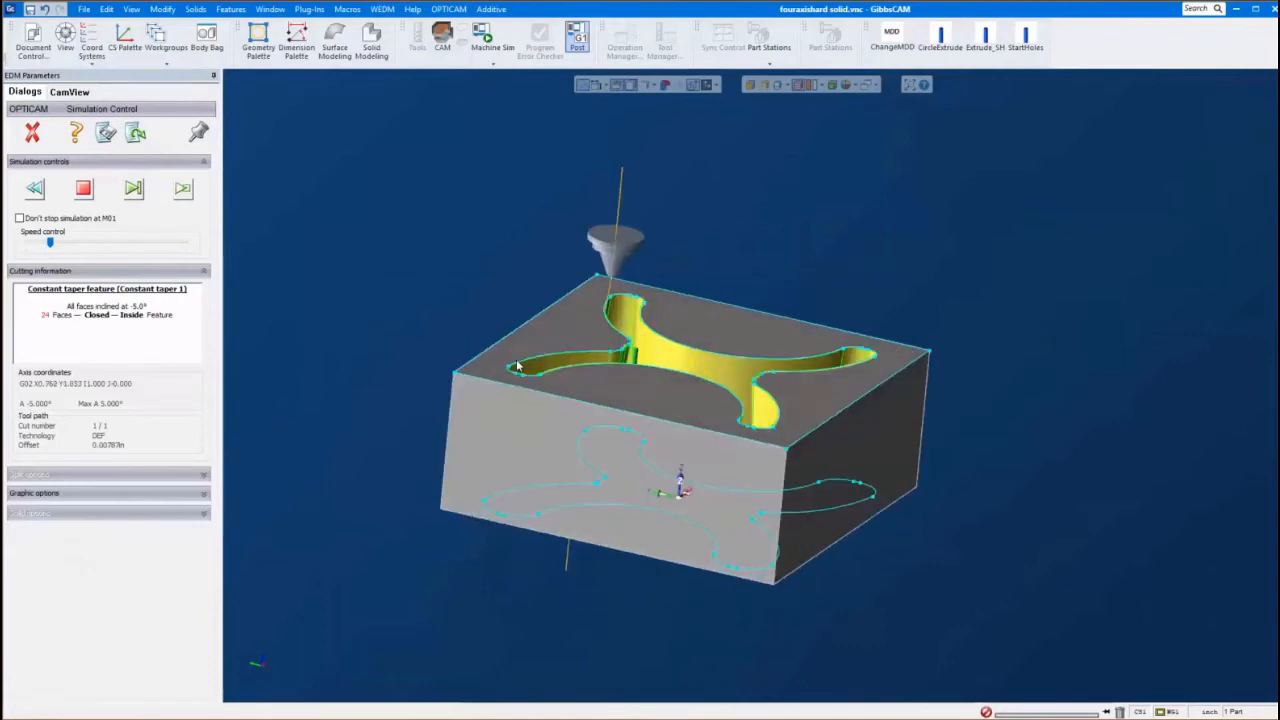
middle_drag(551, 469, 560, 270)
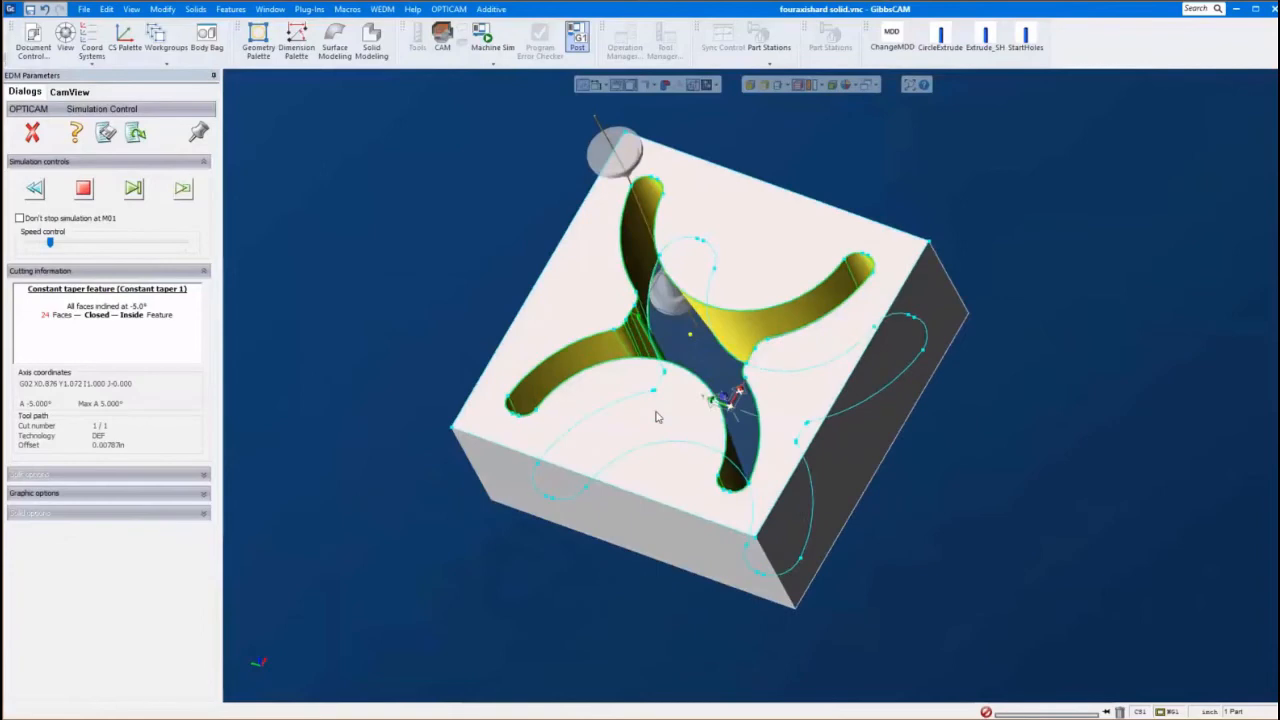
click(84, 189)
mouse_move(667, 293)
middle_down()
mouse_move(739, 633)
mouse_move(837, 594)
middle_up()
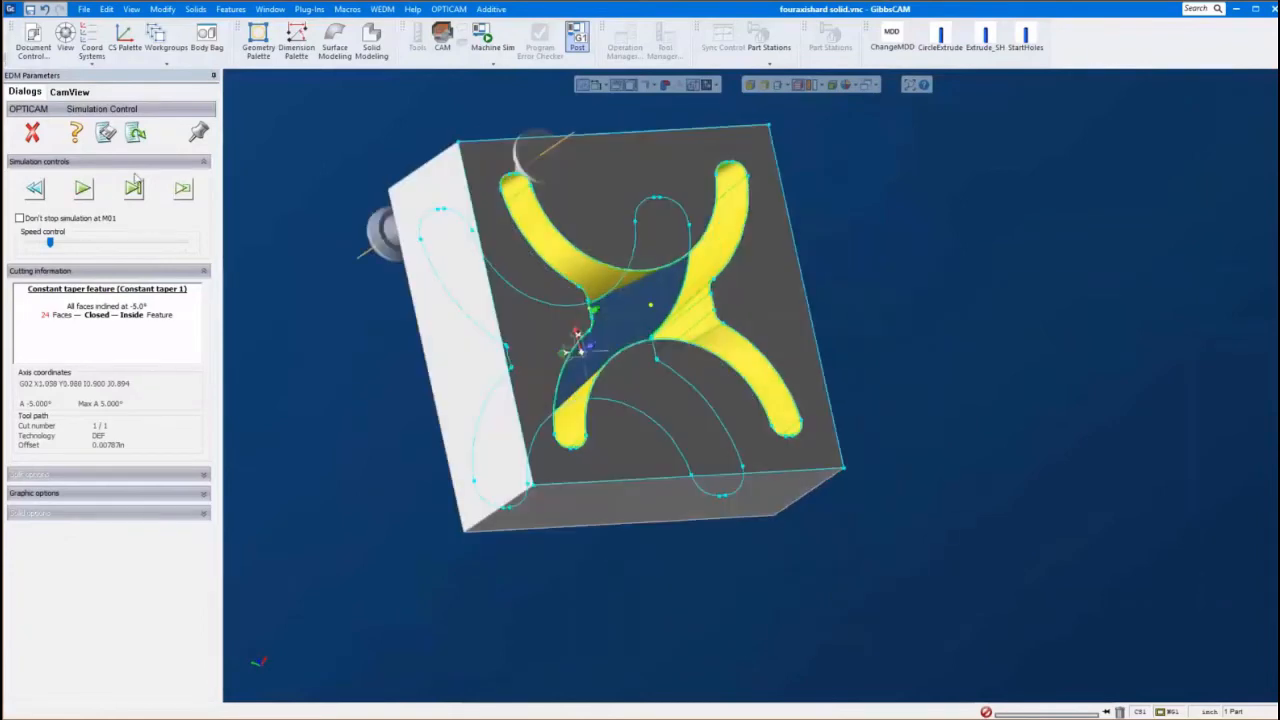
click(42, 136)
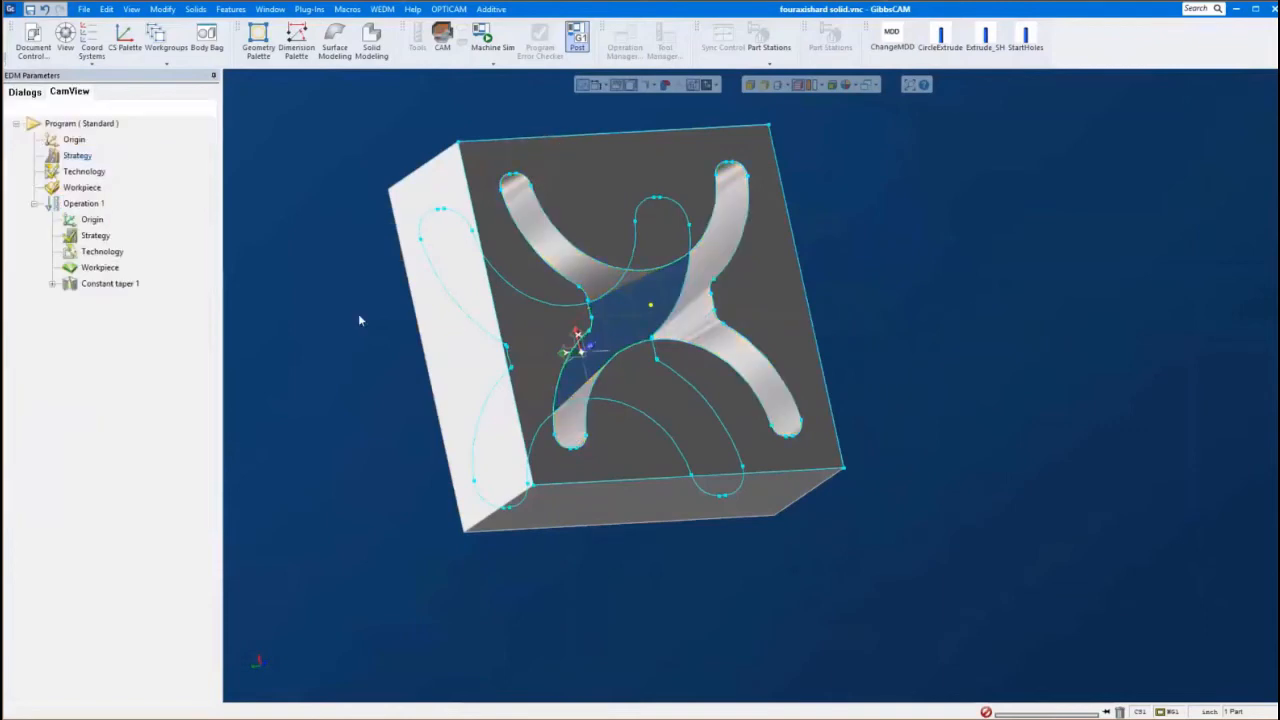
Highlight the taper feature and examine its tapered walls and lead-on location around the X-shaped opening, both close up and overall
click(84, 204)
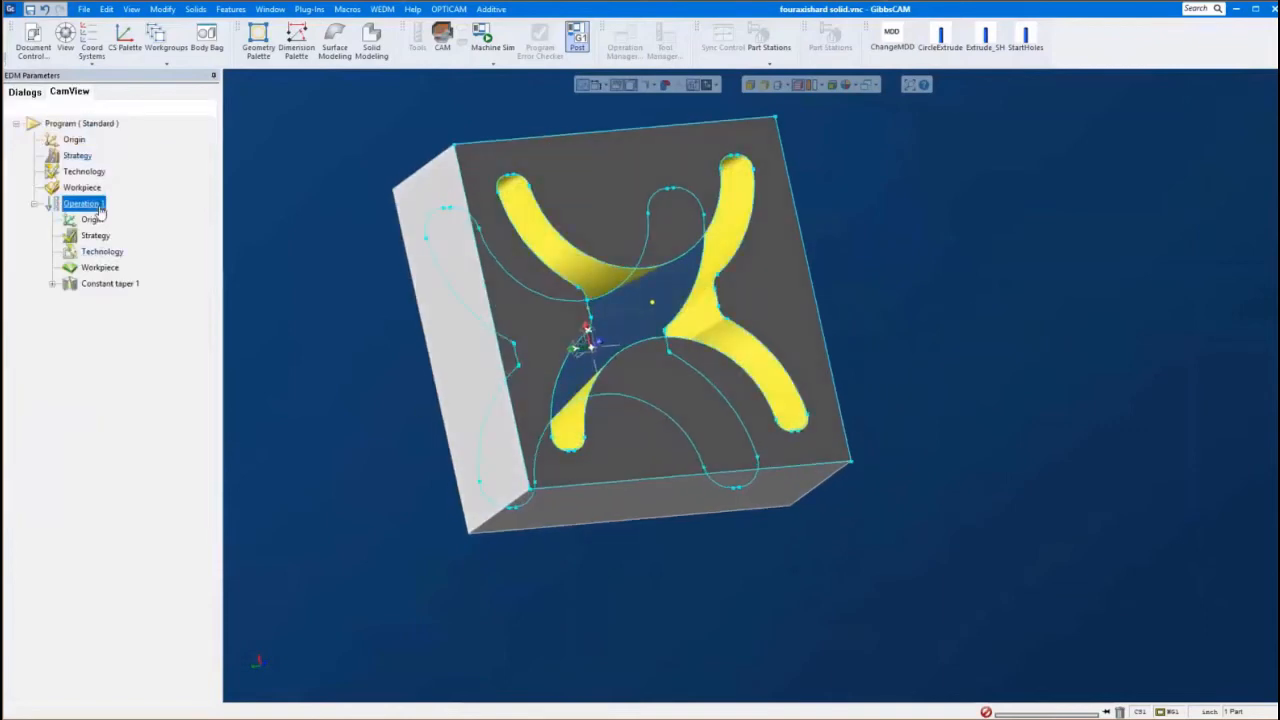
click(107, 285)
middle_drag(410, 332, 520, 315)
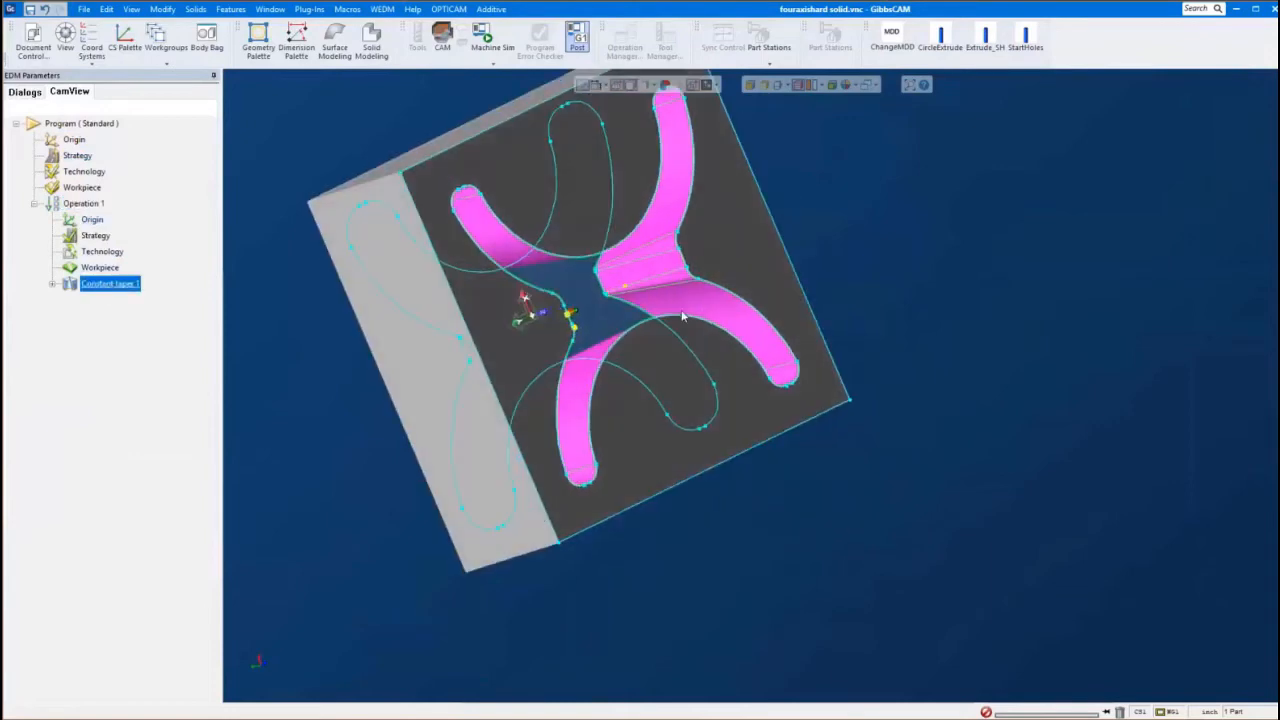
scroll(670, 310, up, 3)
scroll(670, 310, up, 2)
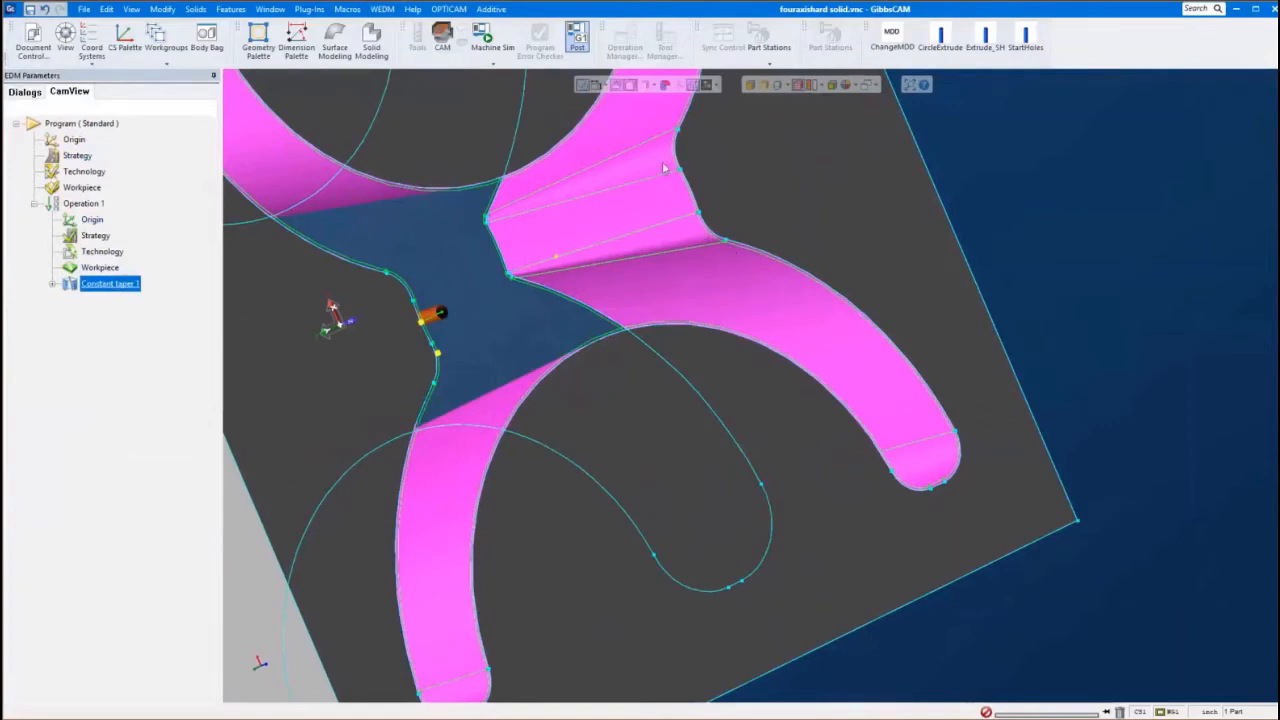
scroll(672, 217, down, 2)
scroll(705, 278, up, 1)
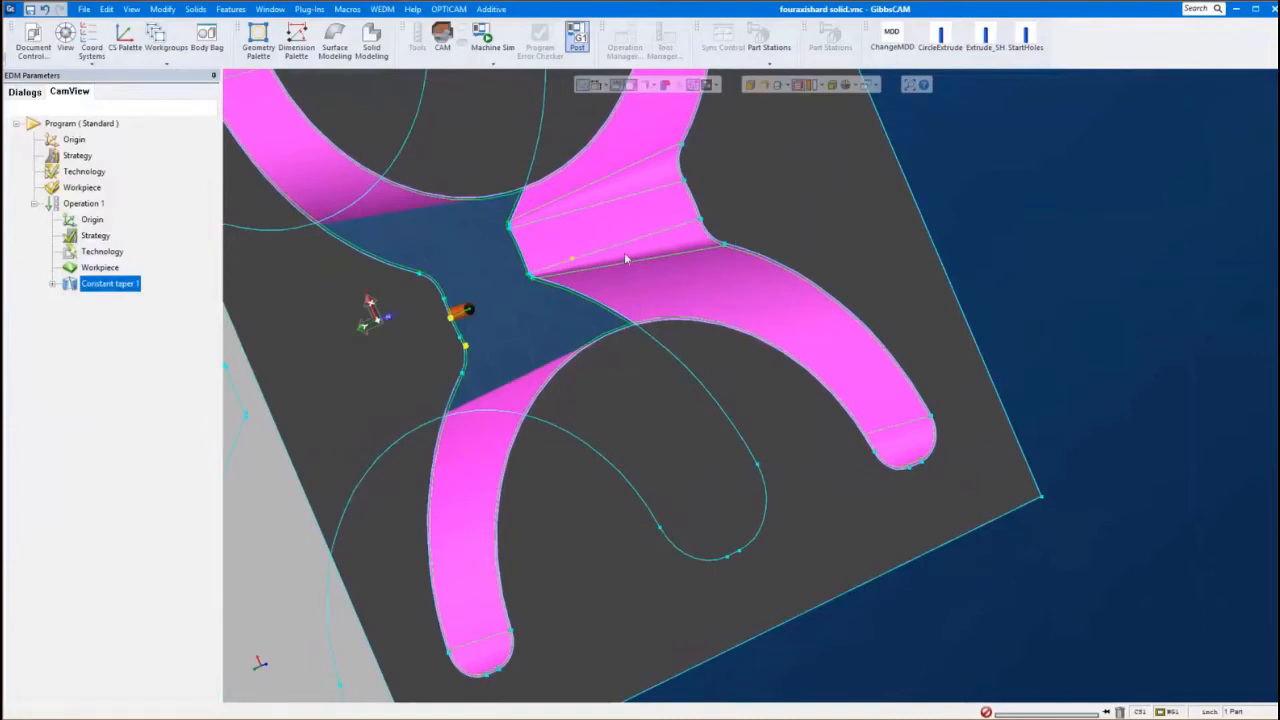
scroll(694, 286, down, 3)
middle_drag(694, 286, 669, 462)
click(640, 400)
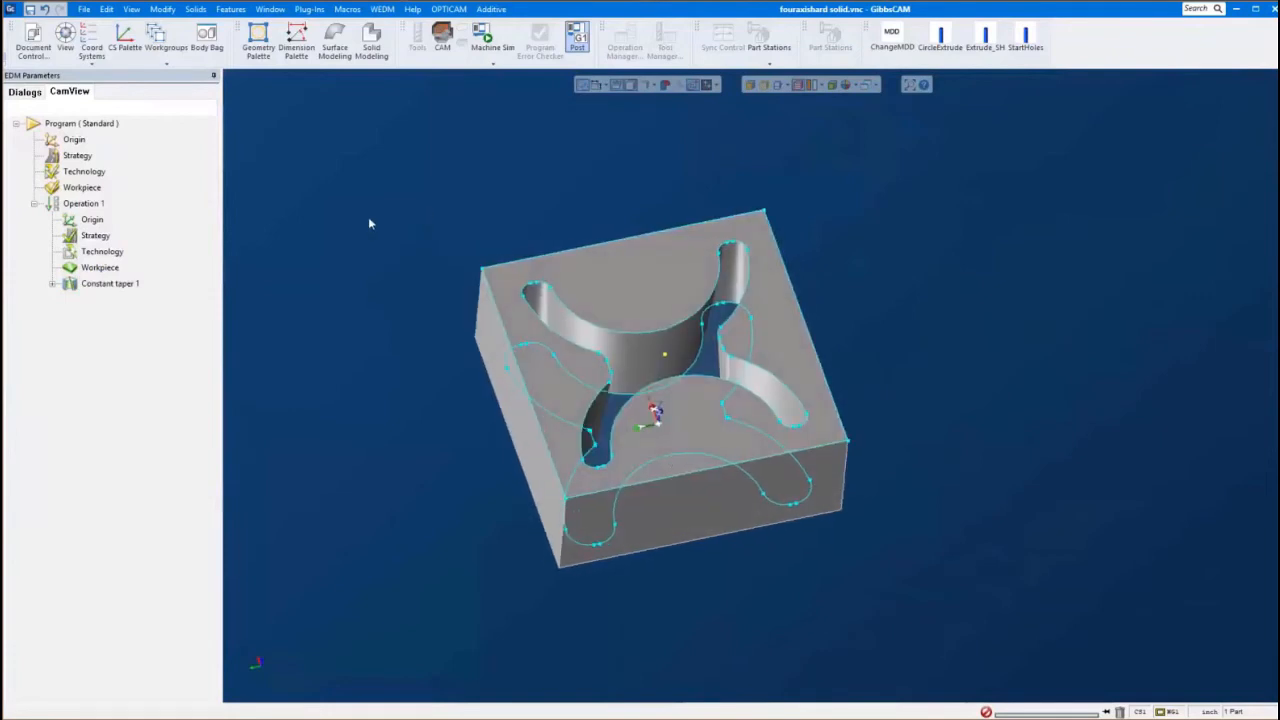
click(112, 284)
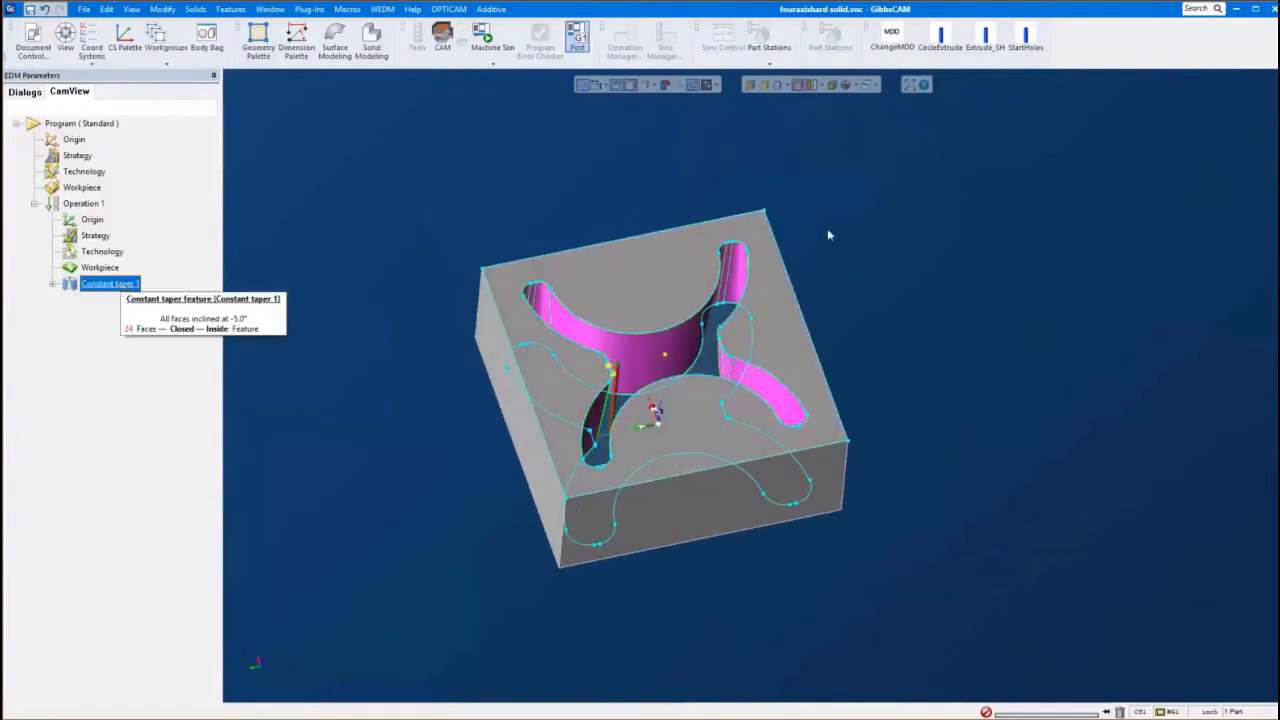
middle_drag(827, 228, 852, 315)
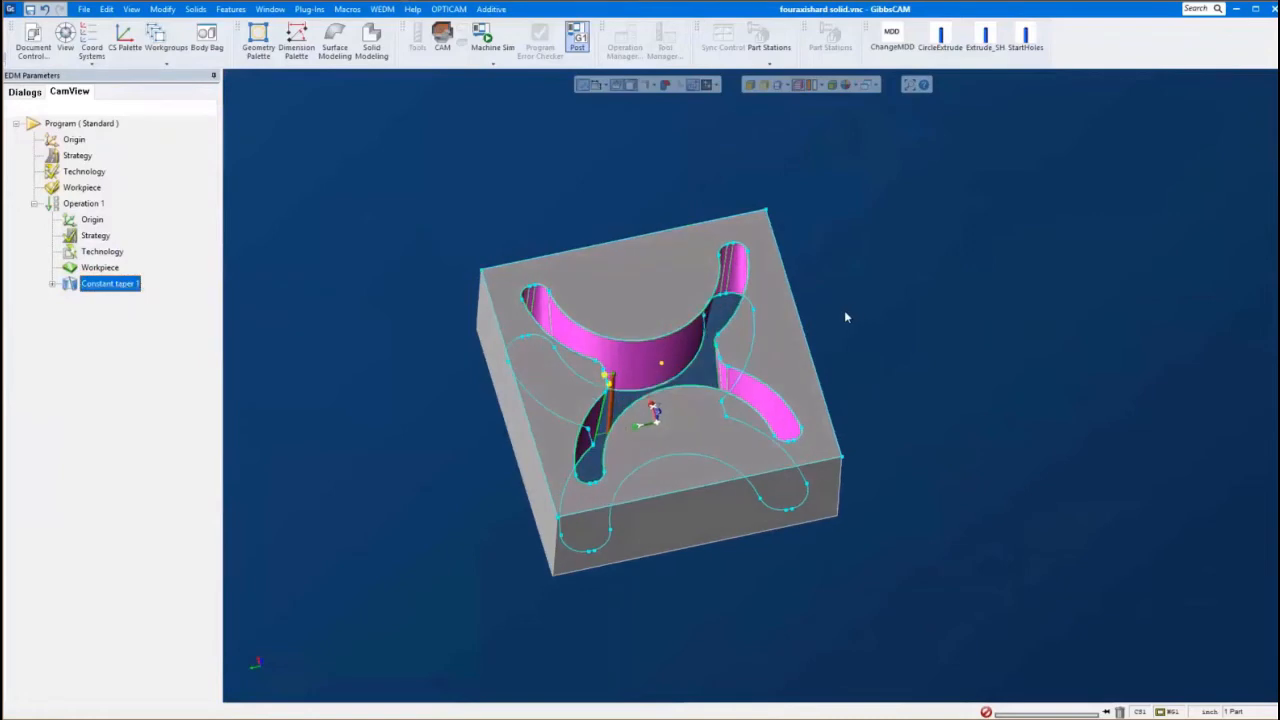
middle_drag(540, 234, 523, 166)
Open the recent part file PunchBlock.vnc in place of fouraxishard solid.vnc
click(84, 9)
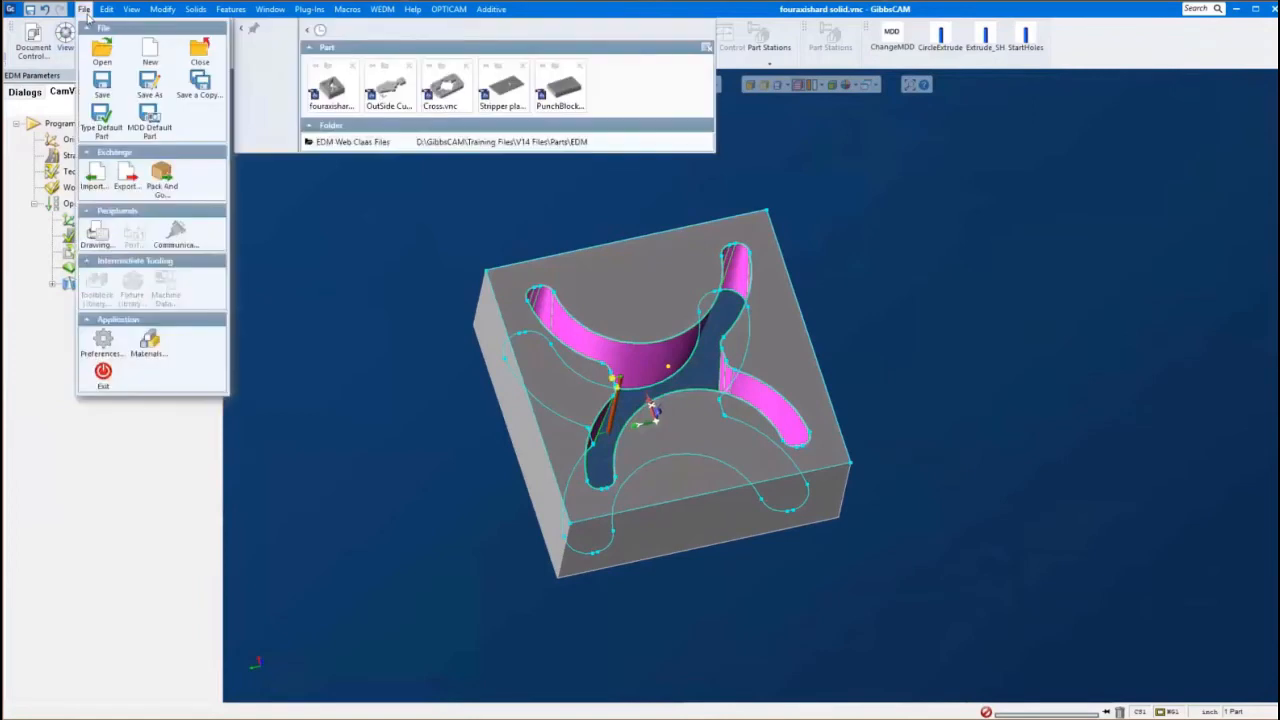
click(557, 101)
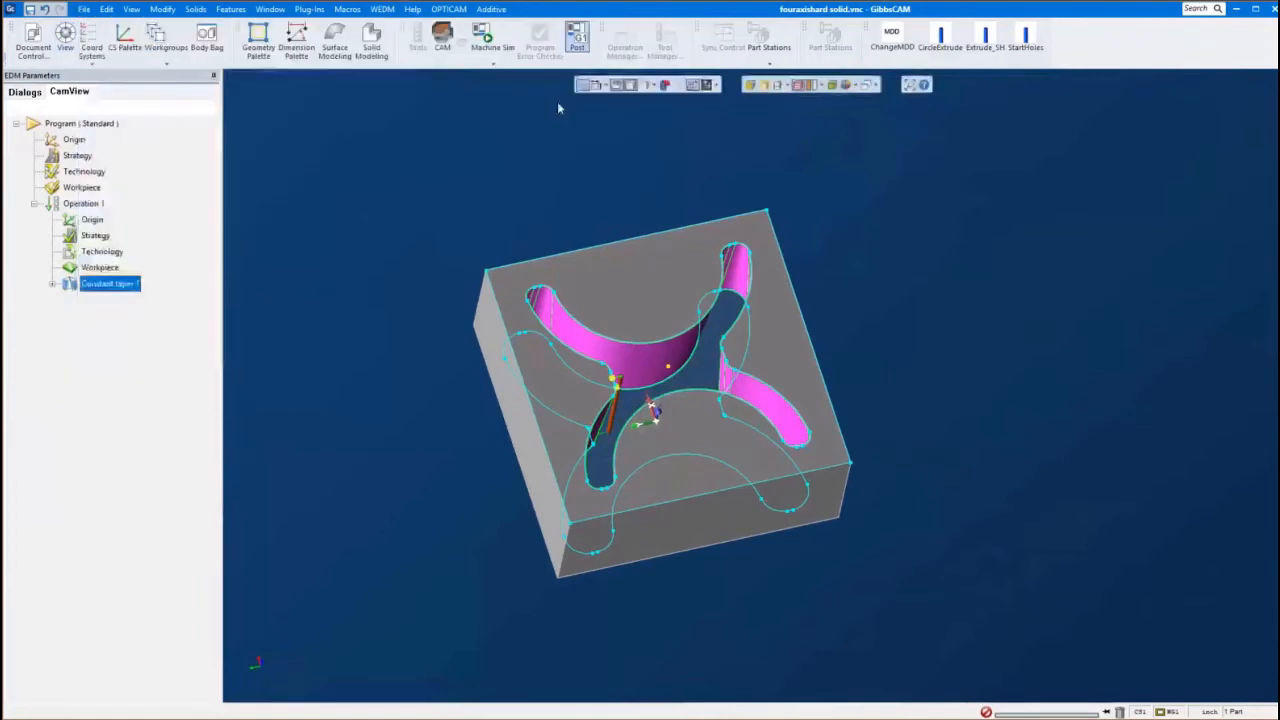
click(746, 385)
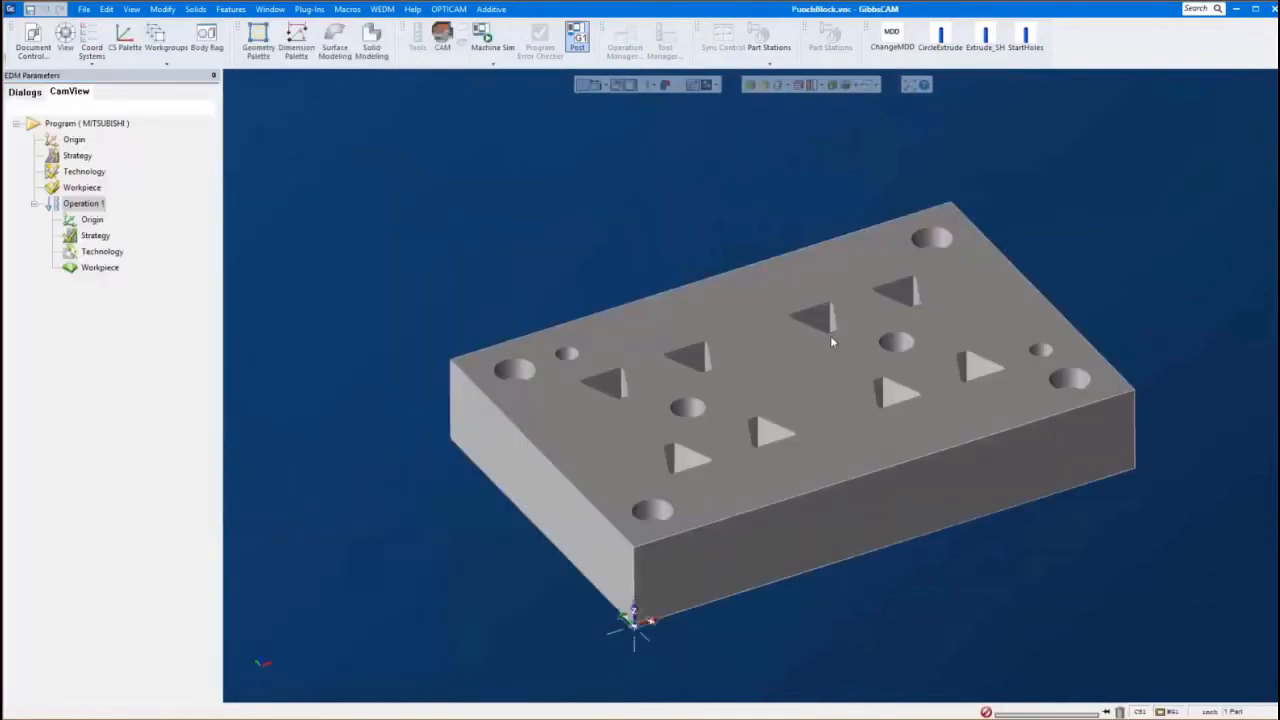
Inspect the punch block's triangular openings and round holes in isometric and top views
scroll(741, 388, down, 1)
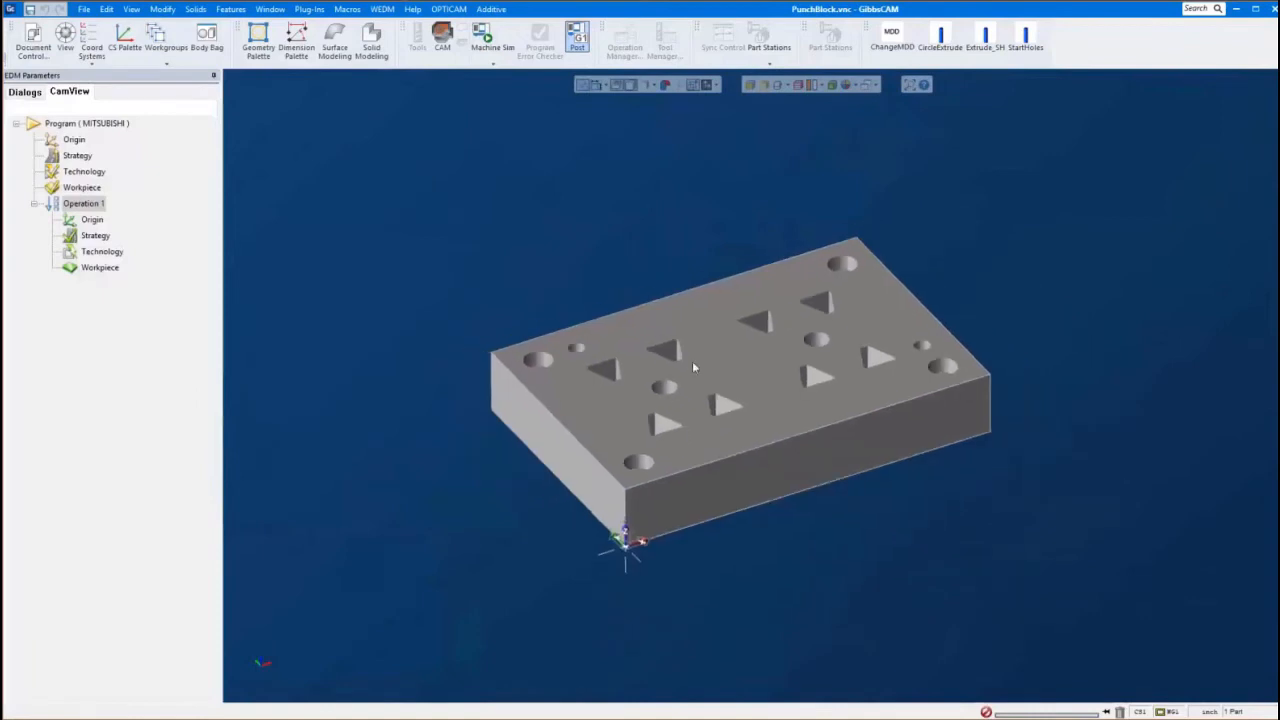
scroll(710, 347, down, 1)
middle_drag(710, 347, 654, 360)
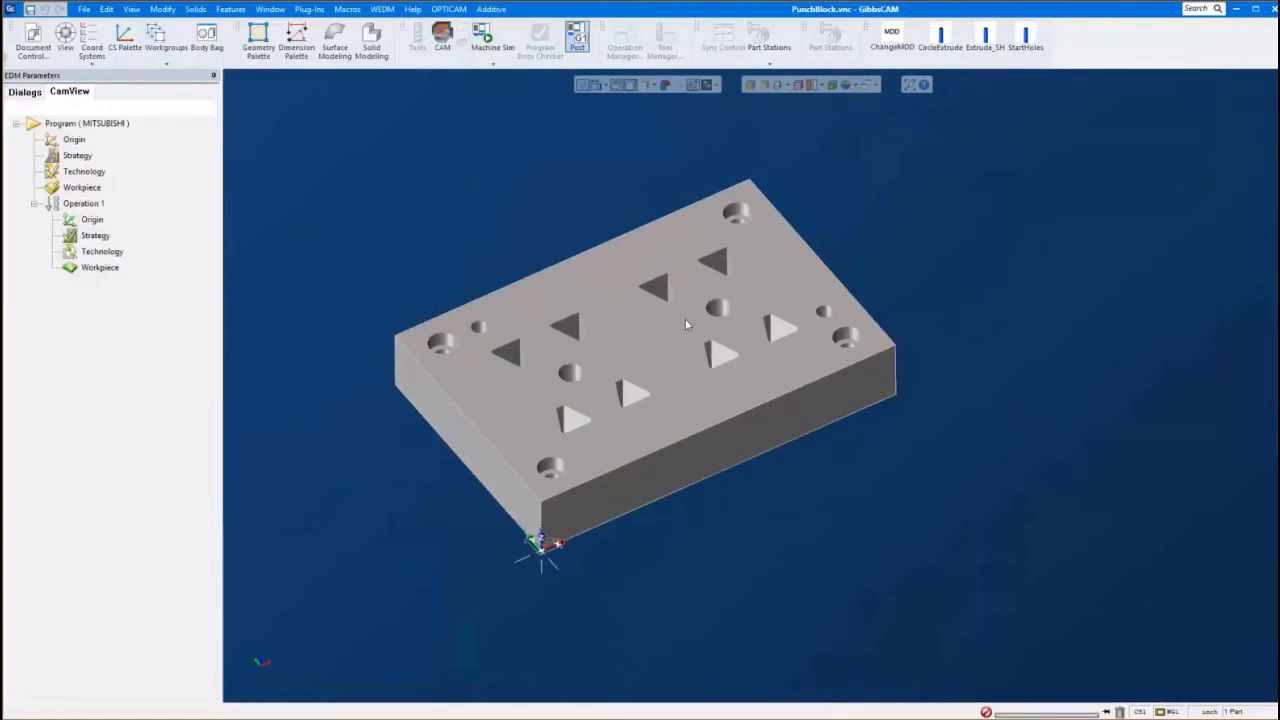
scroll(650, 325, up, 3)
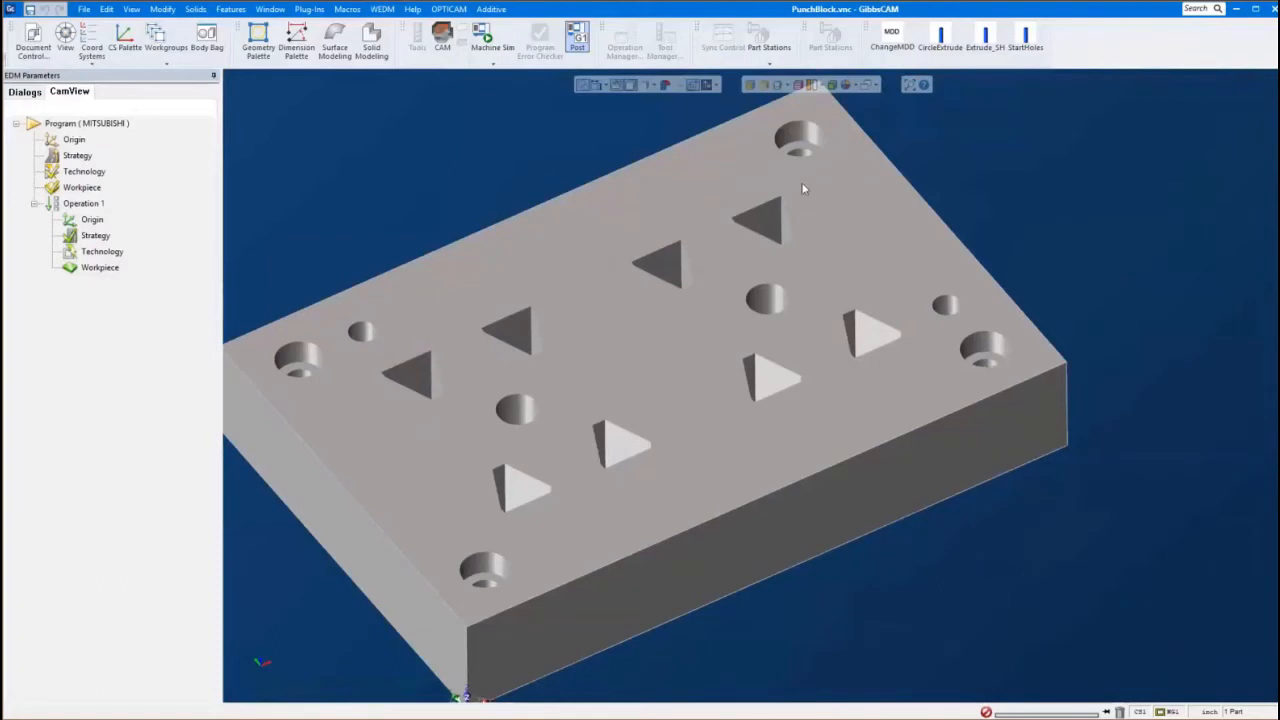
middle_drag(801, 182, 833, 196)
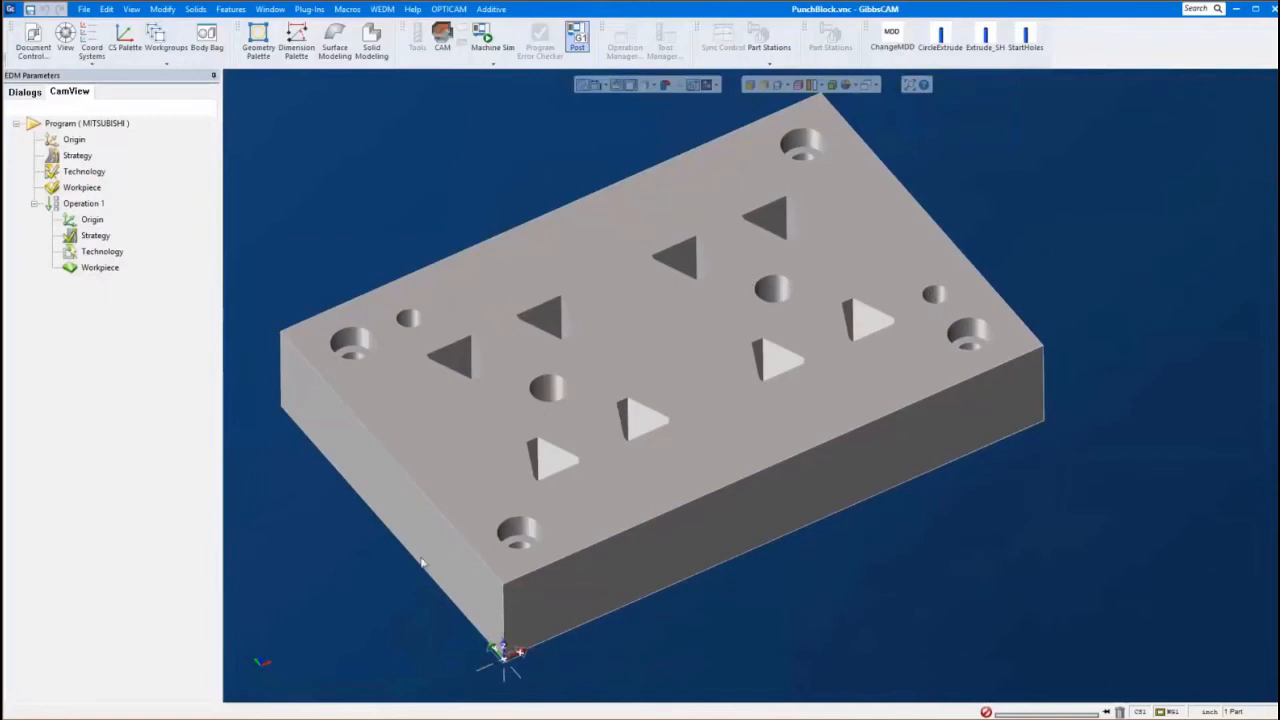
click(252, 645)
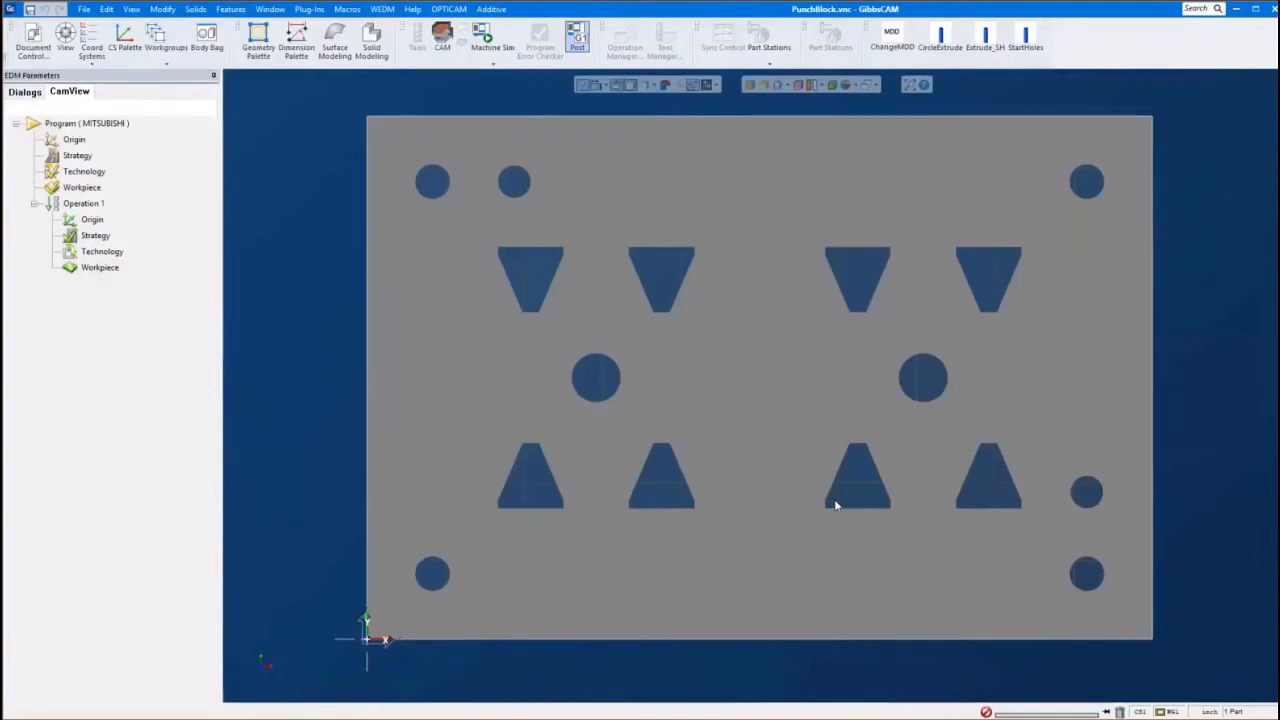
Draw a circle of radius 0.05 near the wide end of each of the four triangular openings in the lower row
click(268, 55)
click(374, 123)
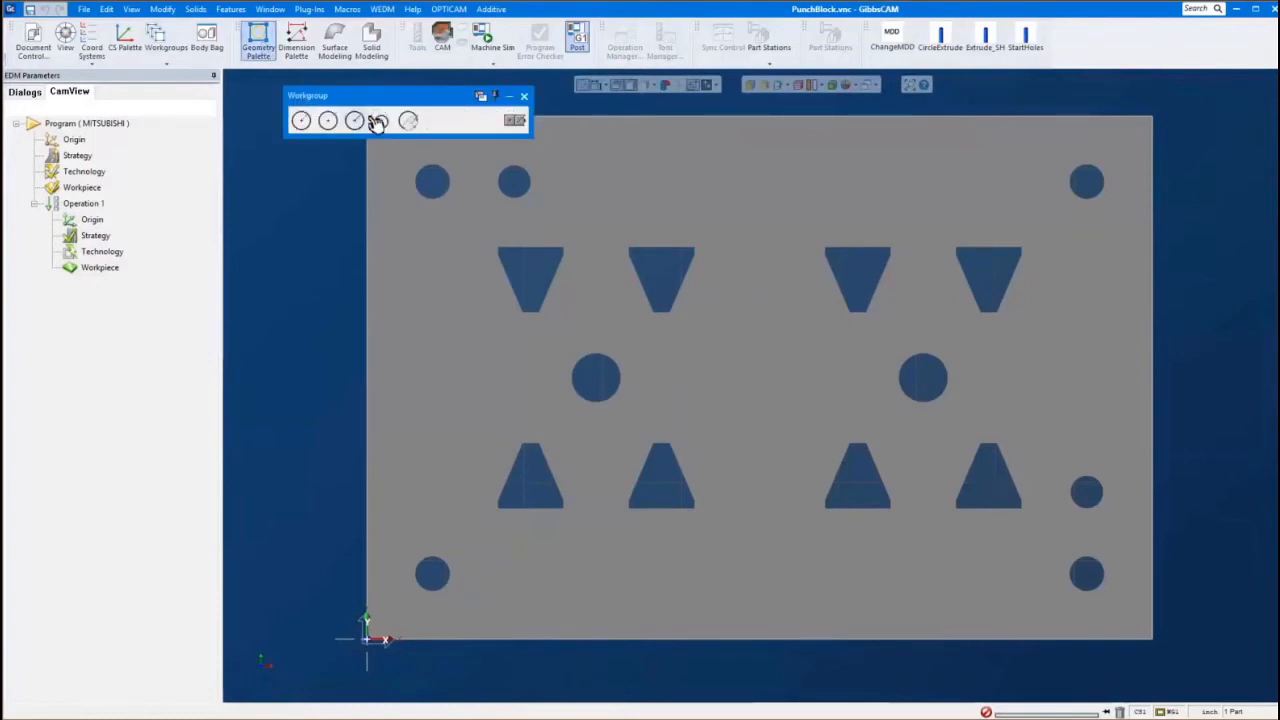
click(377, 122)
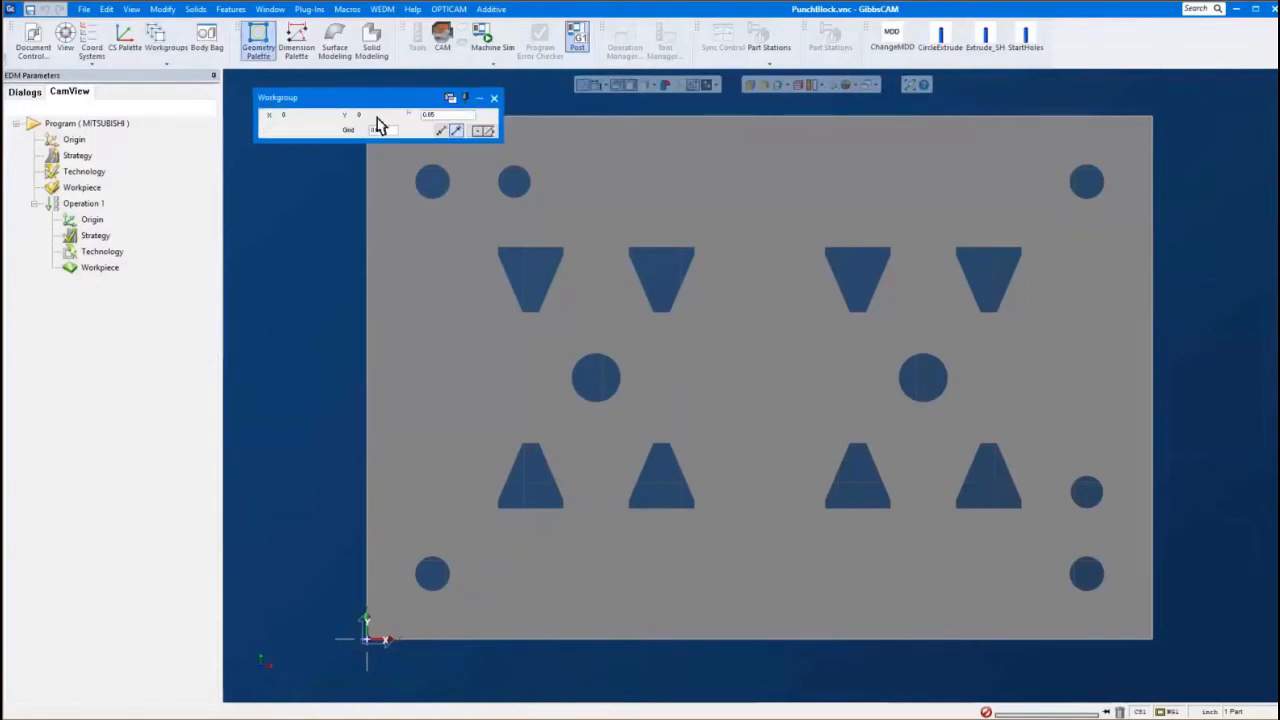
click(989, 497)
click(860, 497)
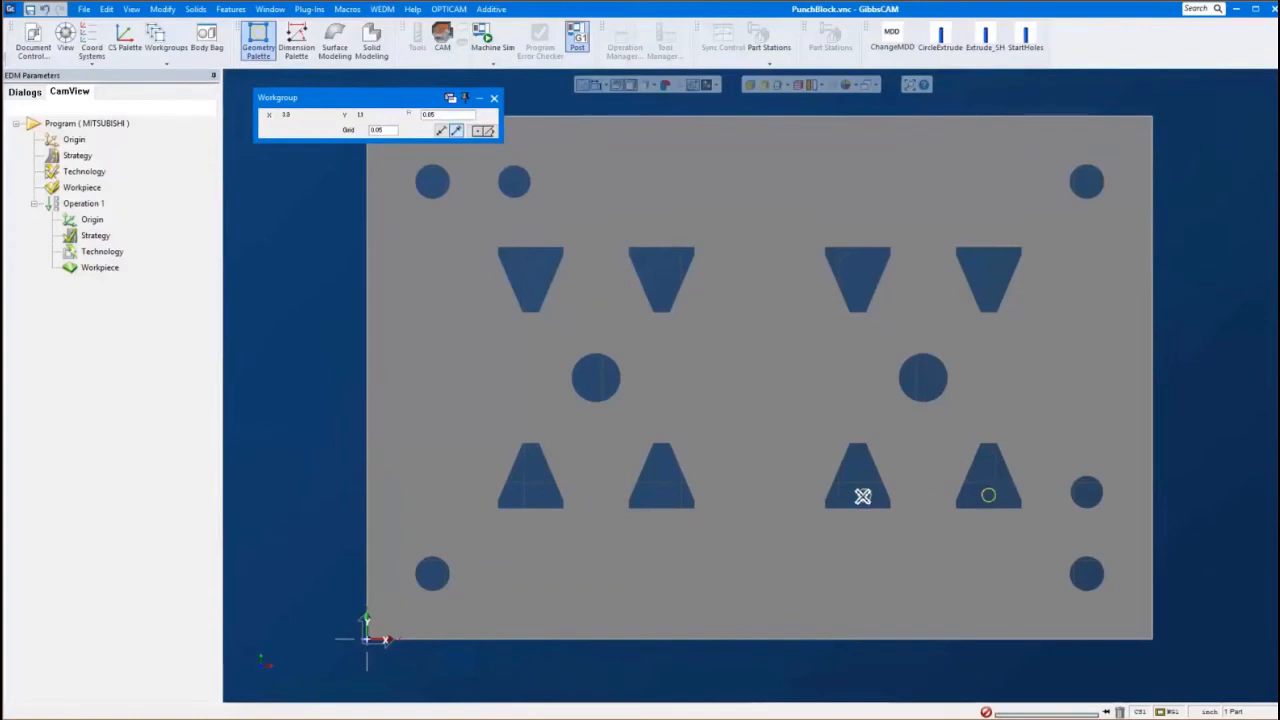
click(662, 496)
click(532, 496)
Draw a matching circle of radius 0.05 near the wide end of each of the four upper-row triangular openings
click(531, 261)
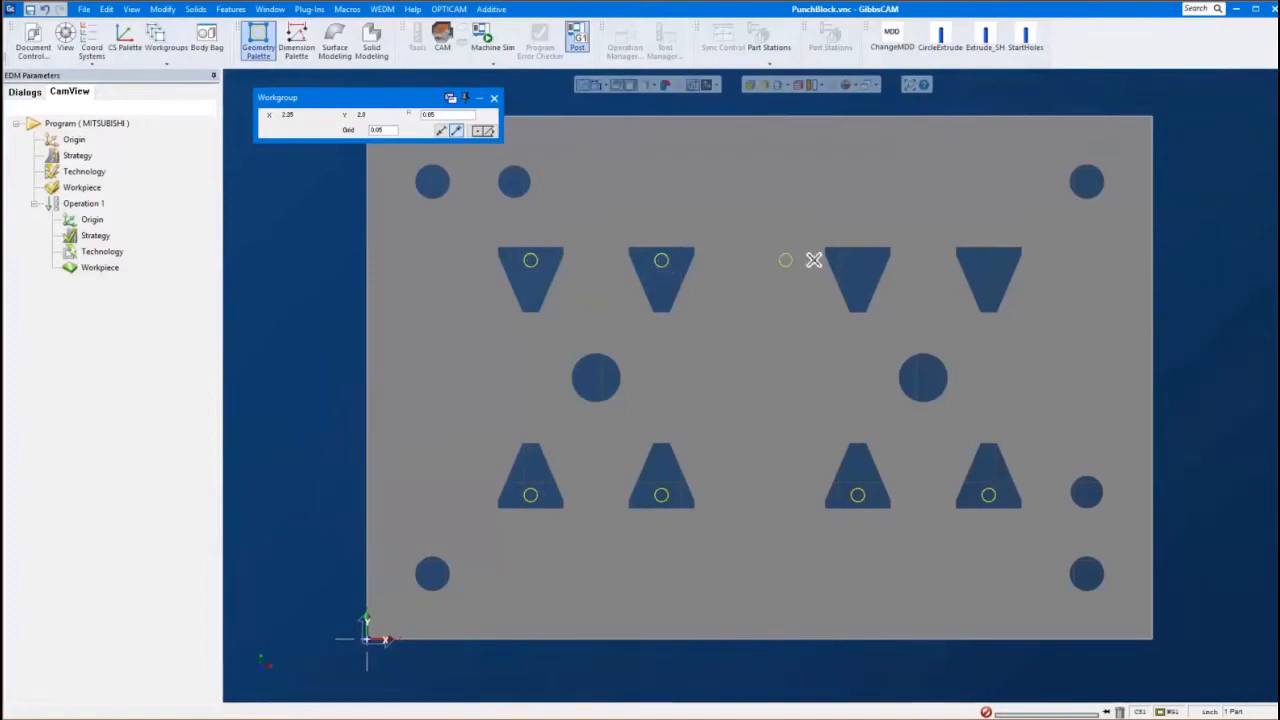
click(857, 260)
click(870, 260)
click(988, 260)
click(494, 97)
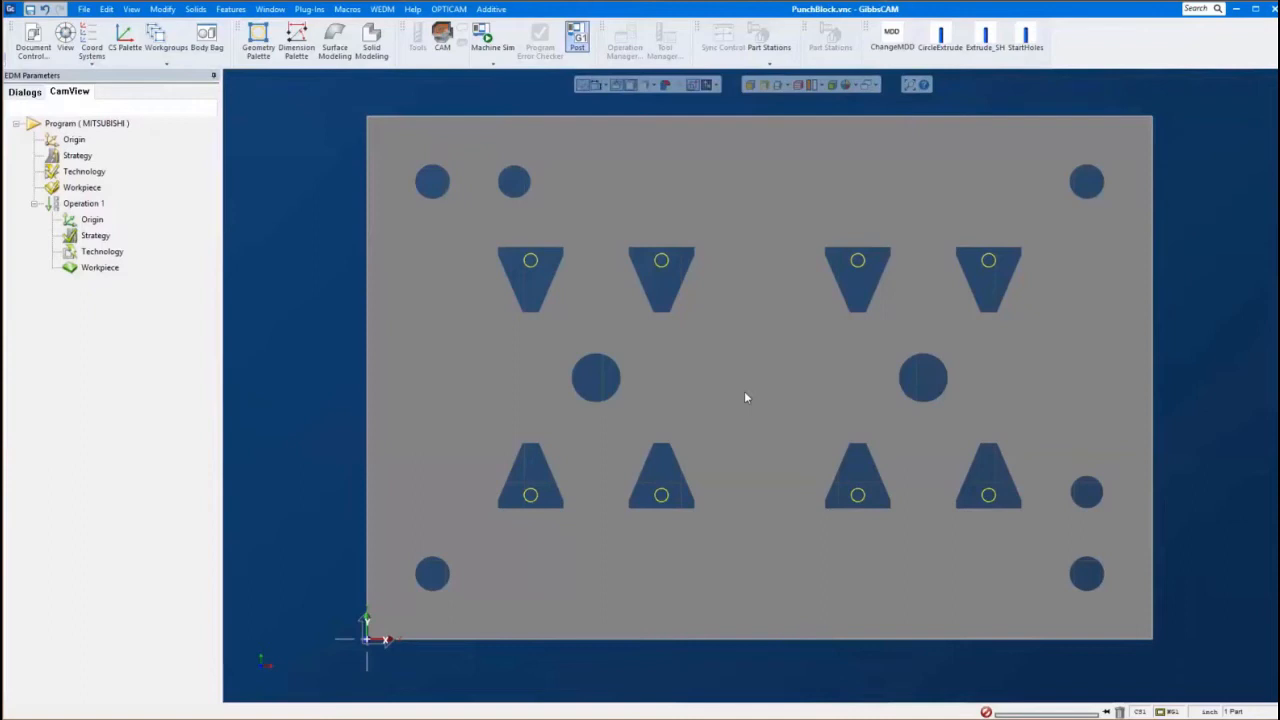
Extrude the eight circles into start-hole cylinders with the CircleExtrude macro and check them inside the triangular openings
scroll(772, 391, down, 5)
middle_drag(812, 414, 823, 275)
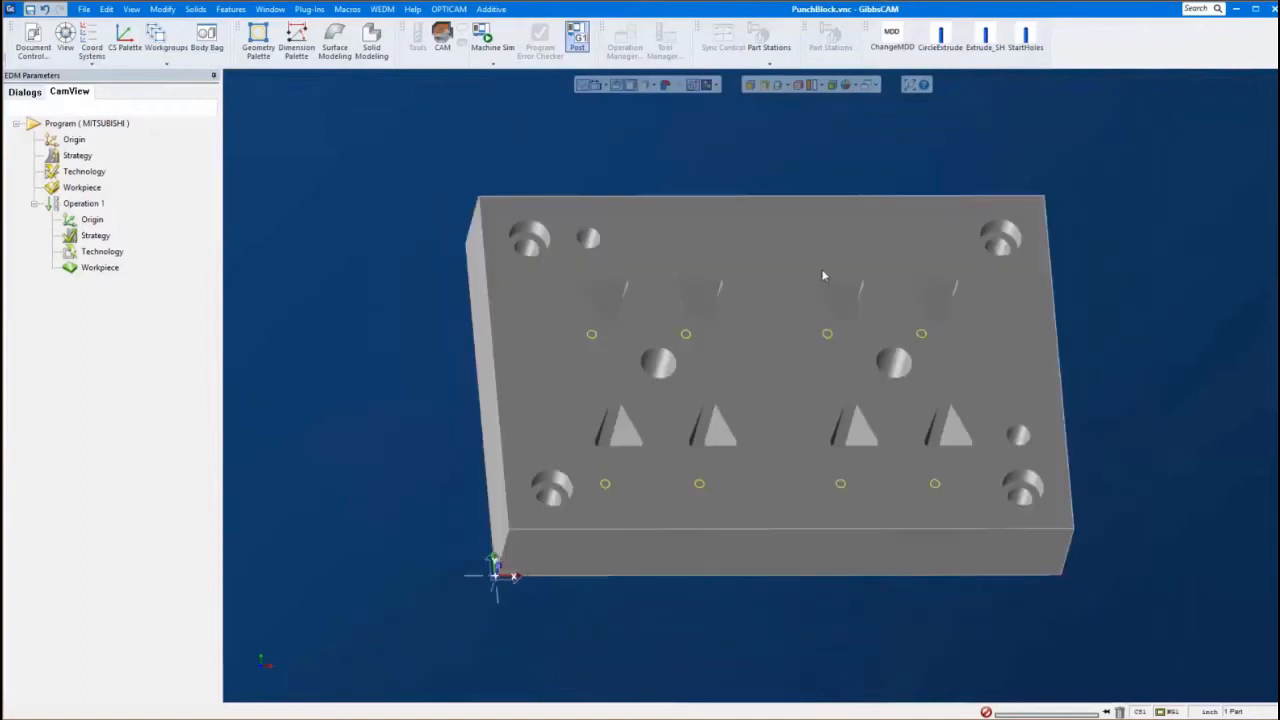
click(809, 283)
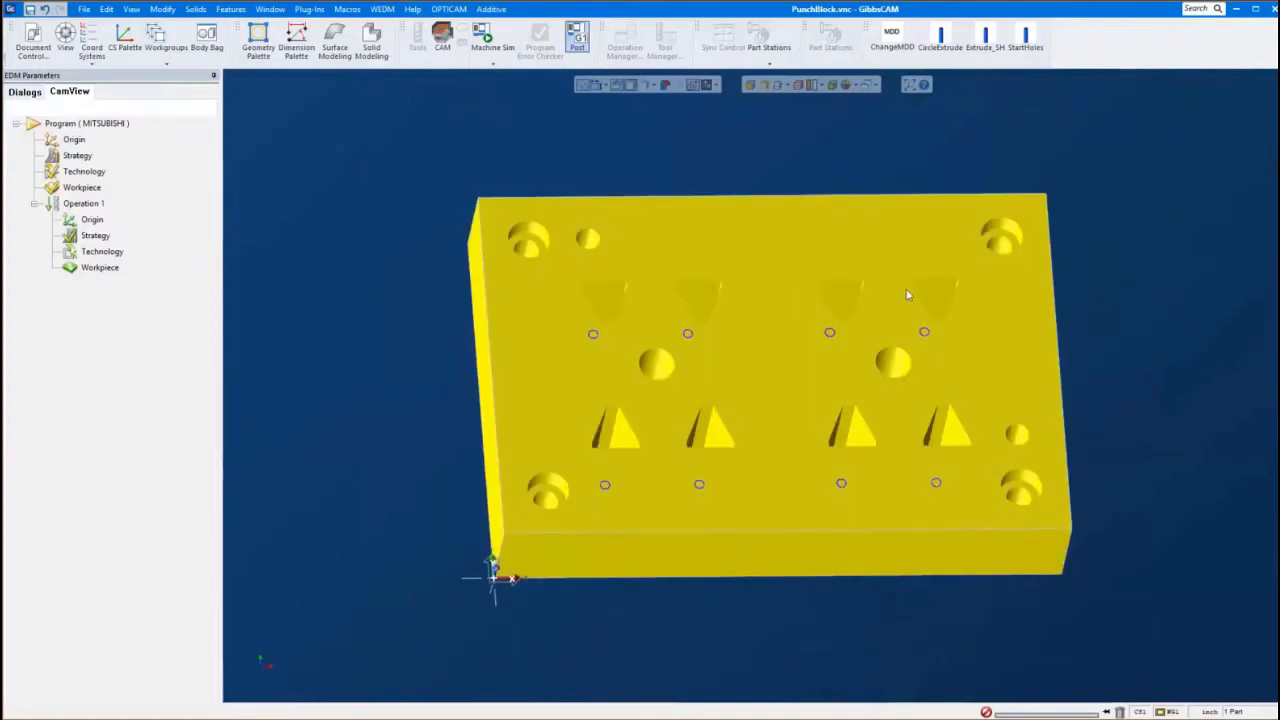
click(943, 38)
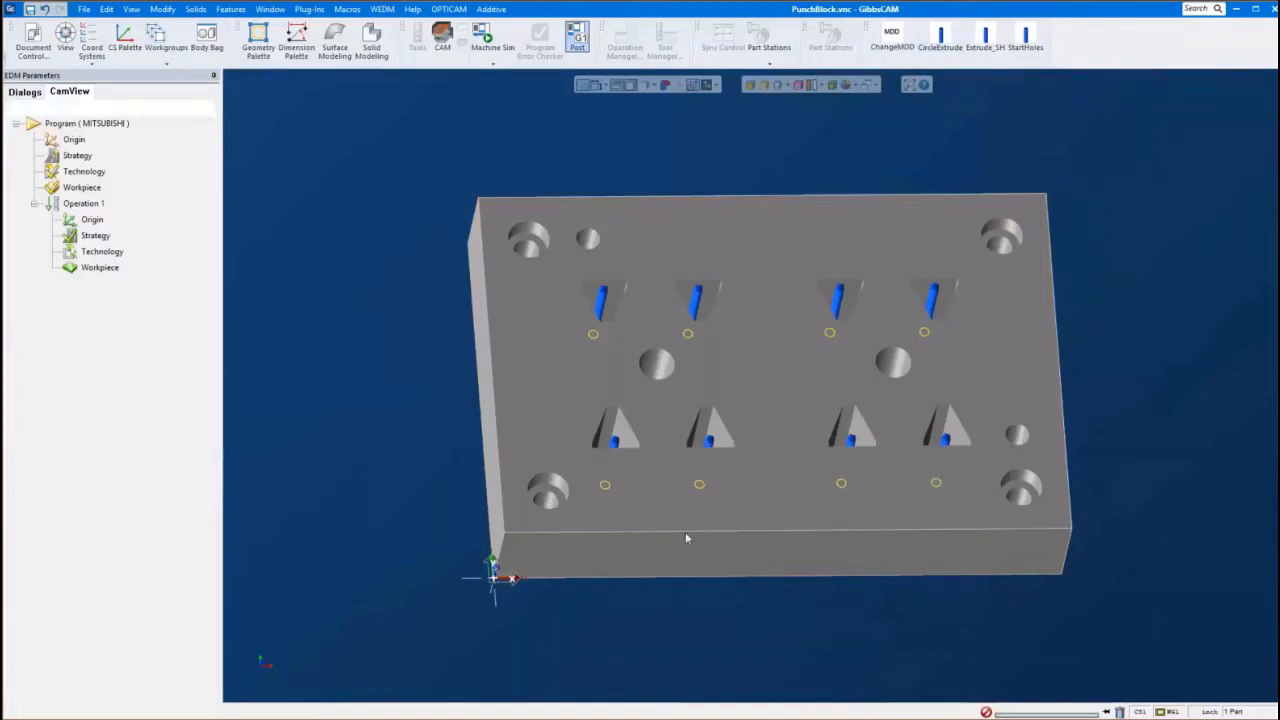
middle_drag(864, 375, 774, 219)
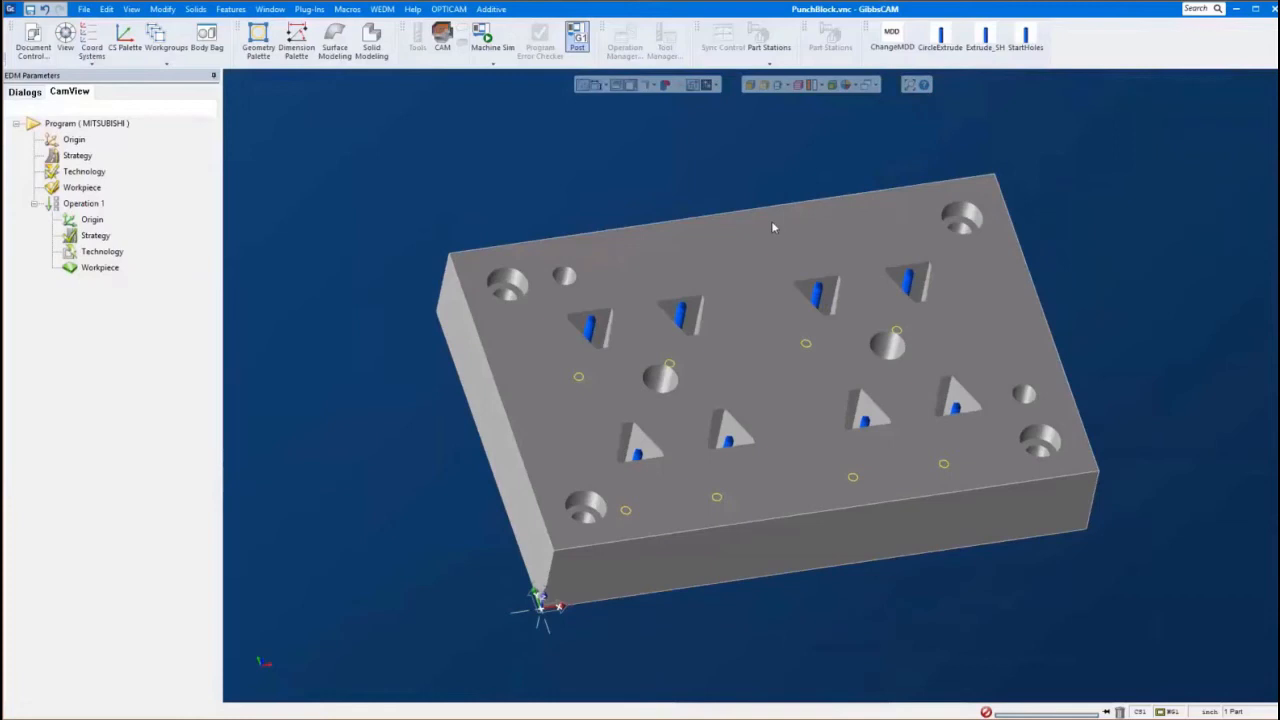
middle_drag(803, 268, 707, 268)
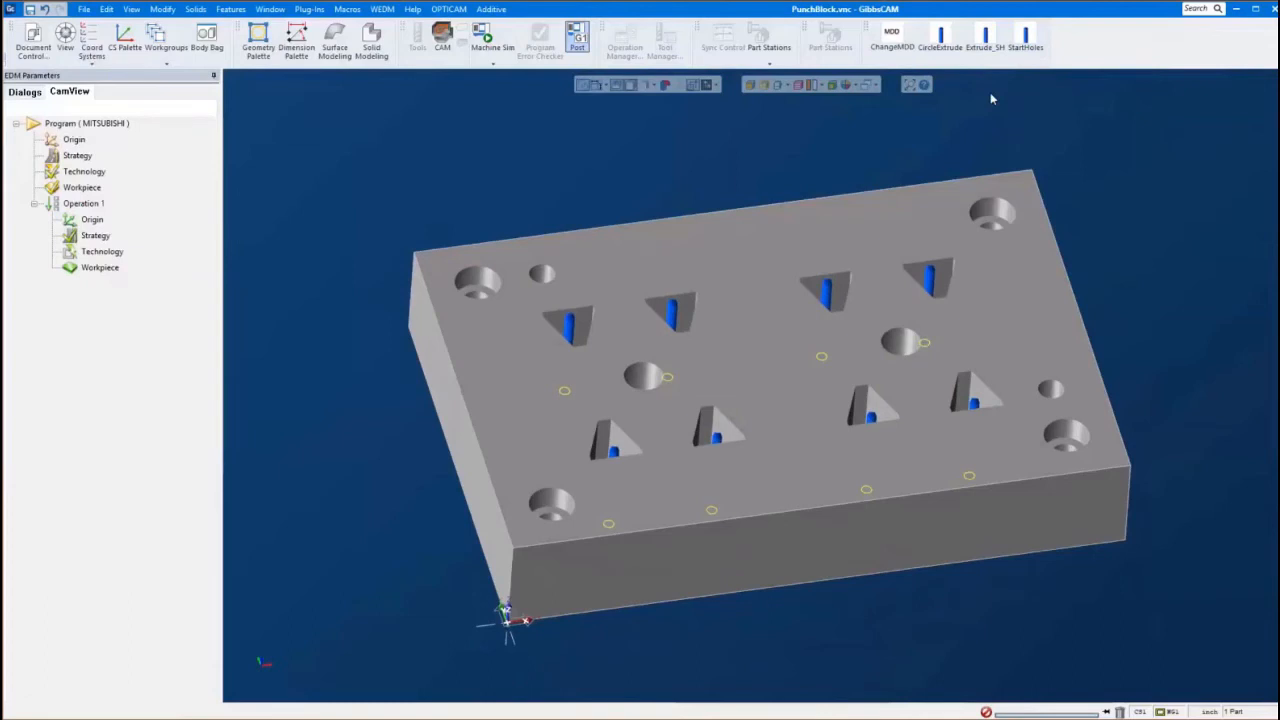
click(1029, 47)
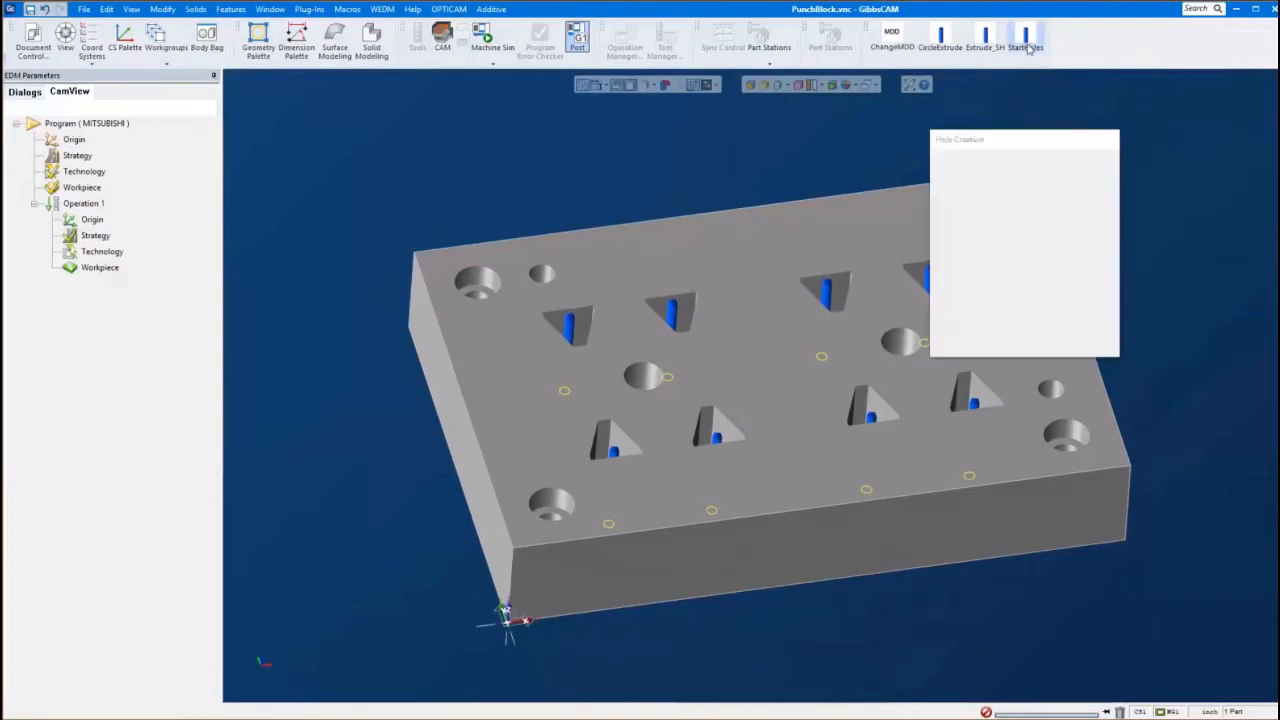
drag(1006, 128, 750, 128)
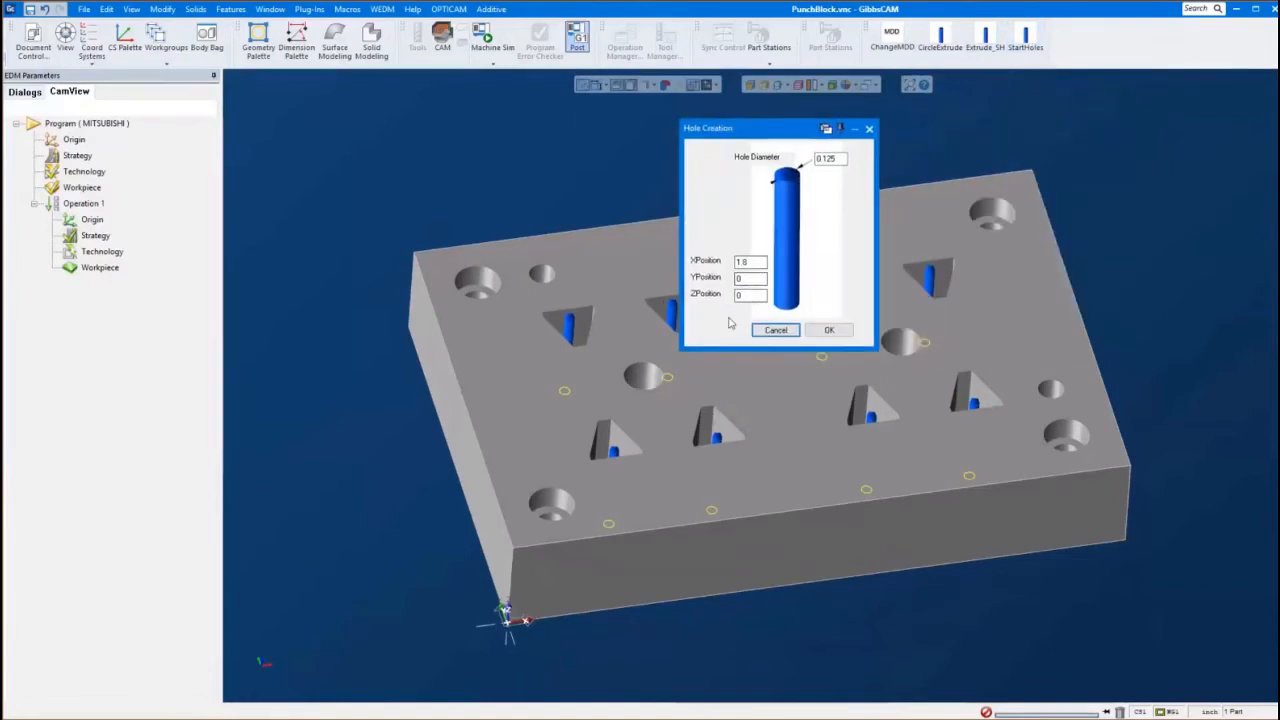
click(870, 129)
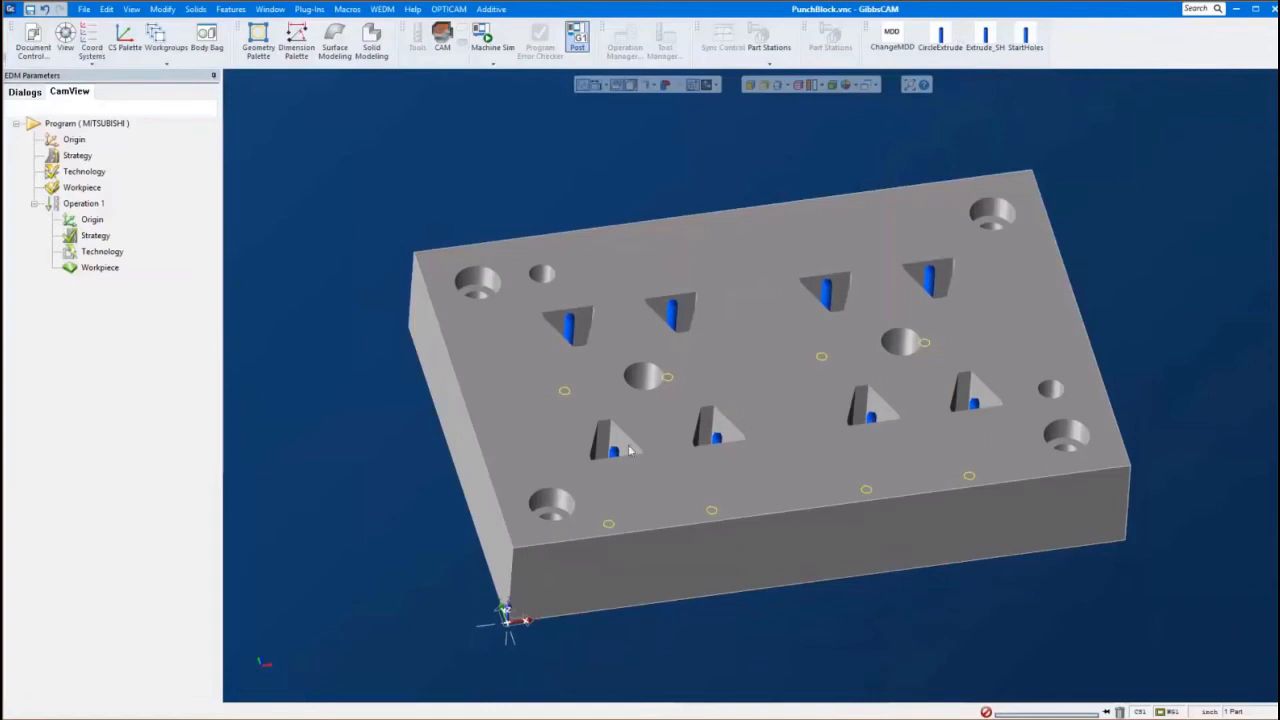
Run automatic feature recognition on Operation 1 for internal die features only, with the Cylinder feature type excluded
middle_drag(881, 210, 673, 311)
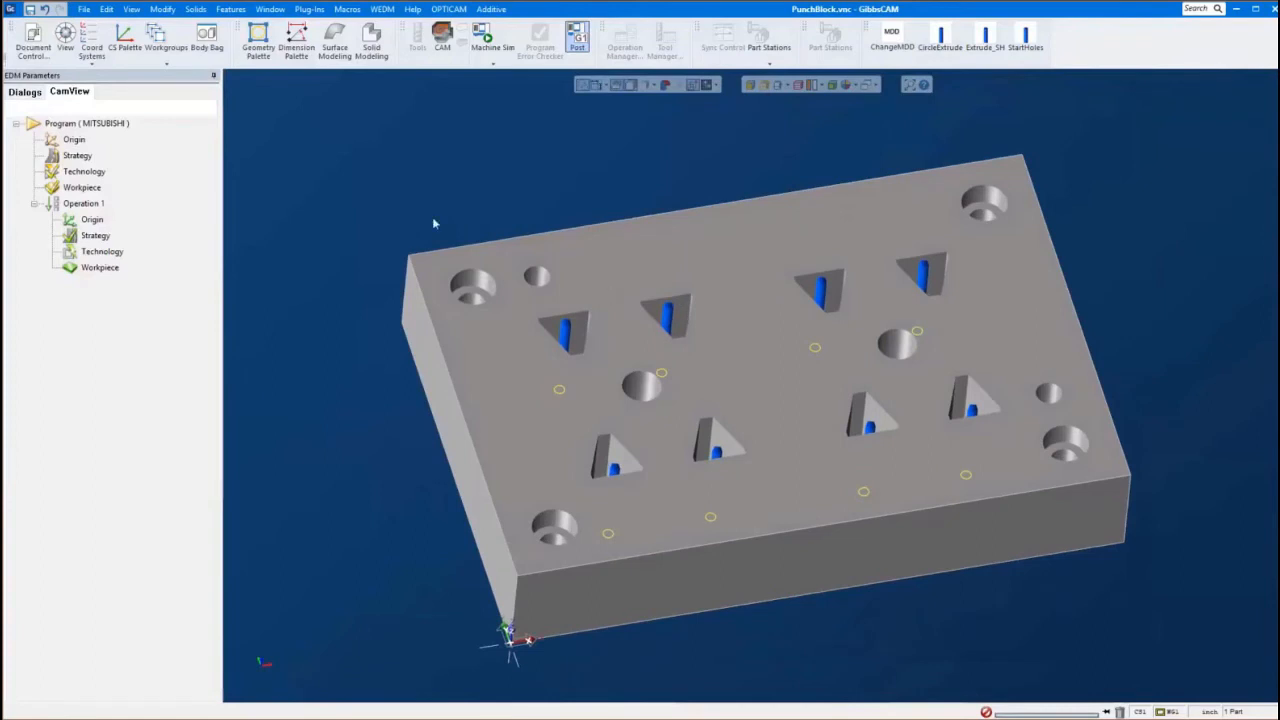
right_click(86, 205)
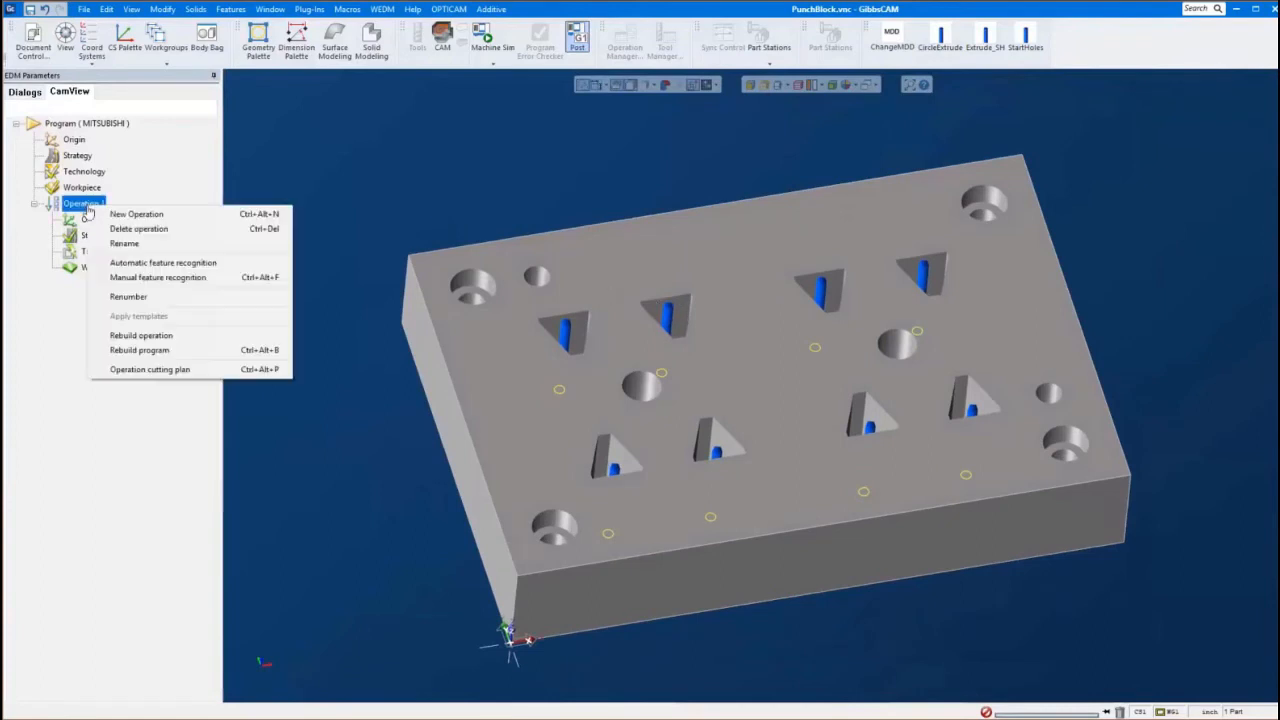
click(174, 263)
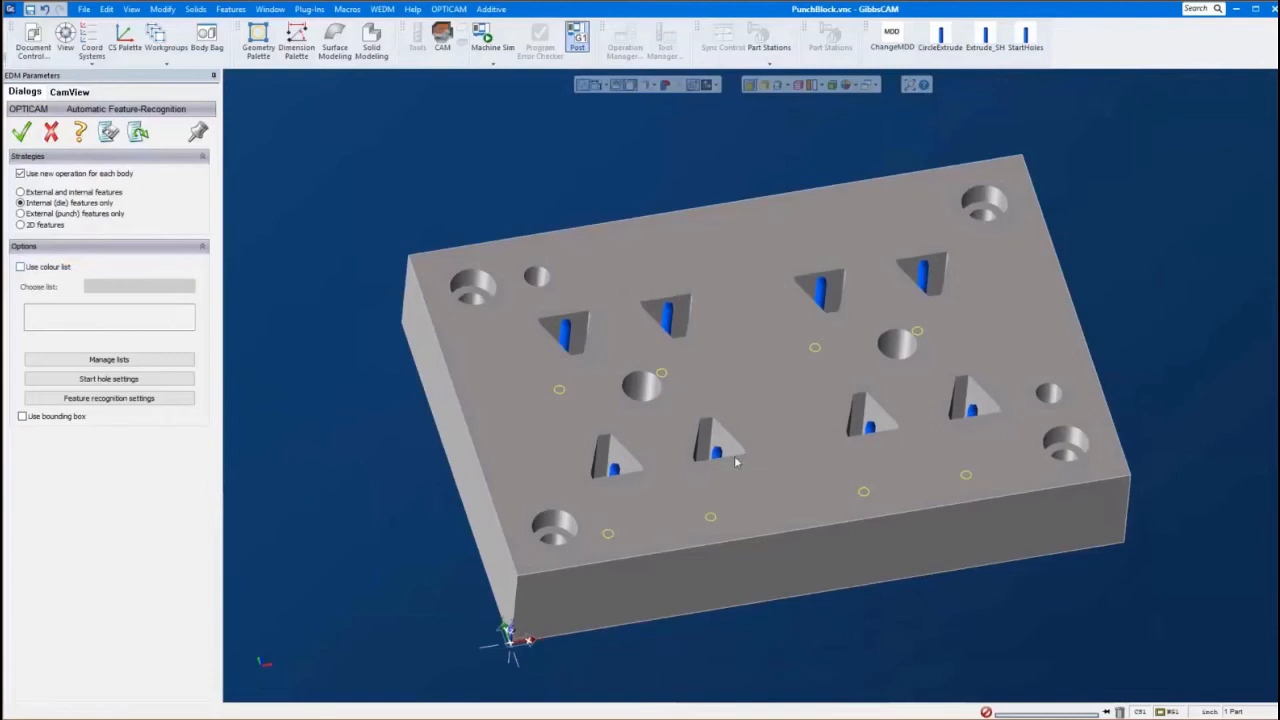
click(125, 400)
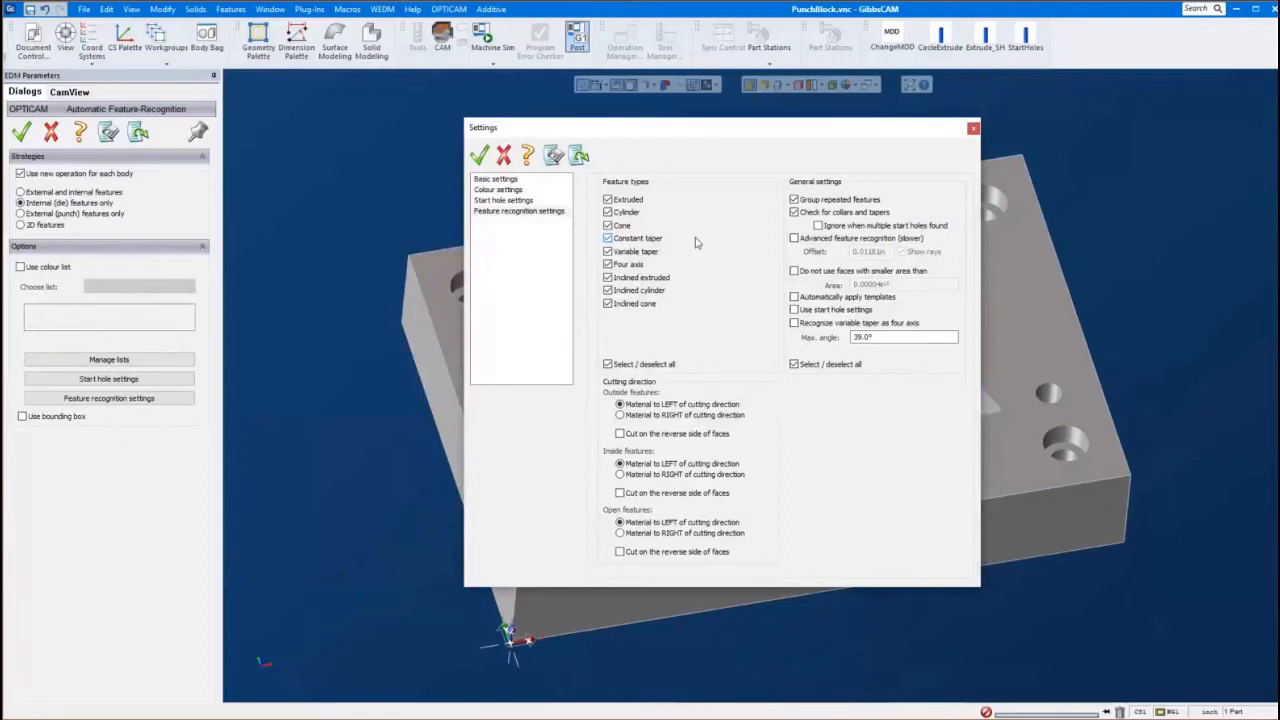
click(608, 214)
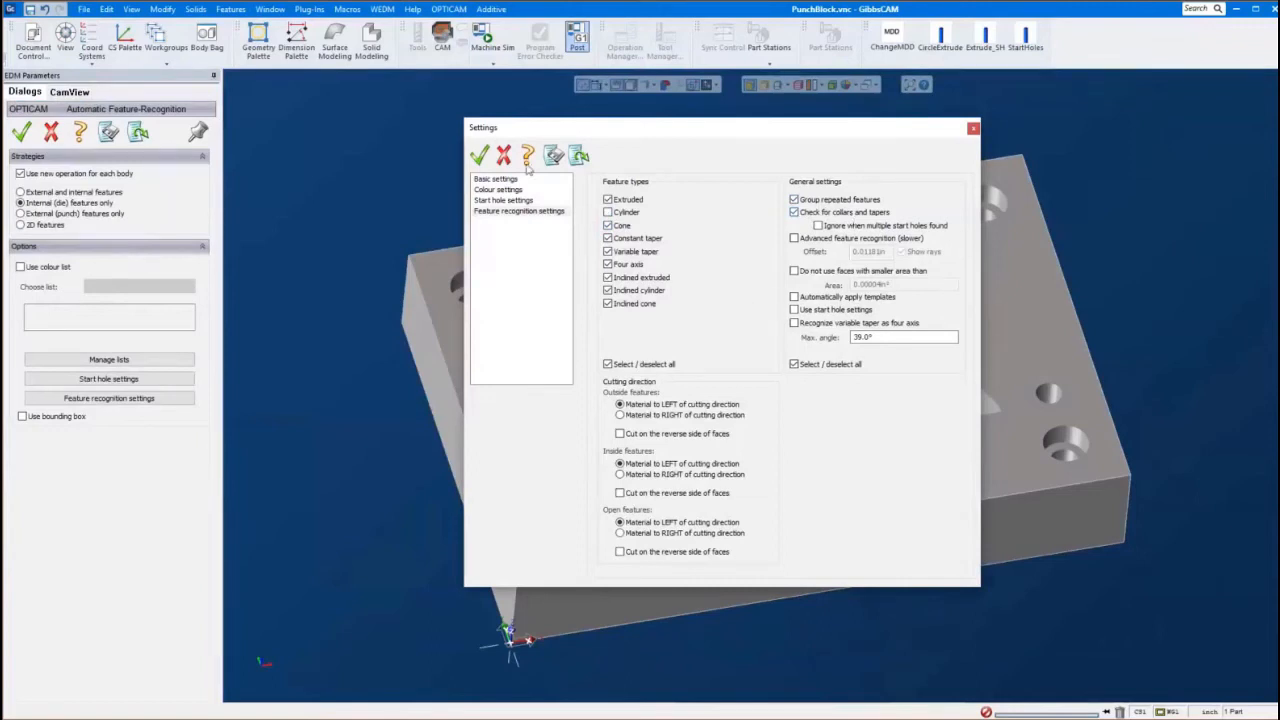
click(479, 155)
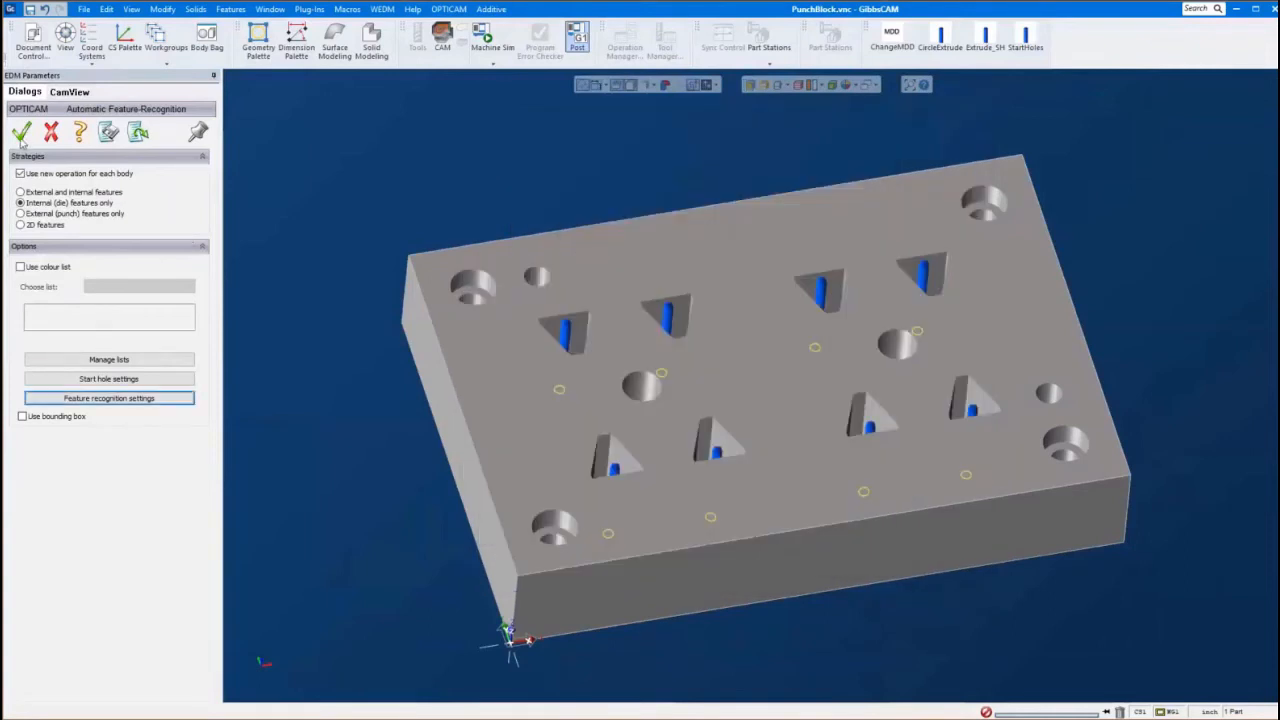
click(22, 135)
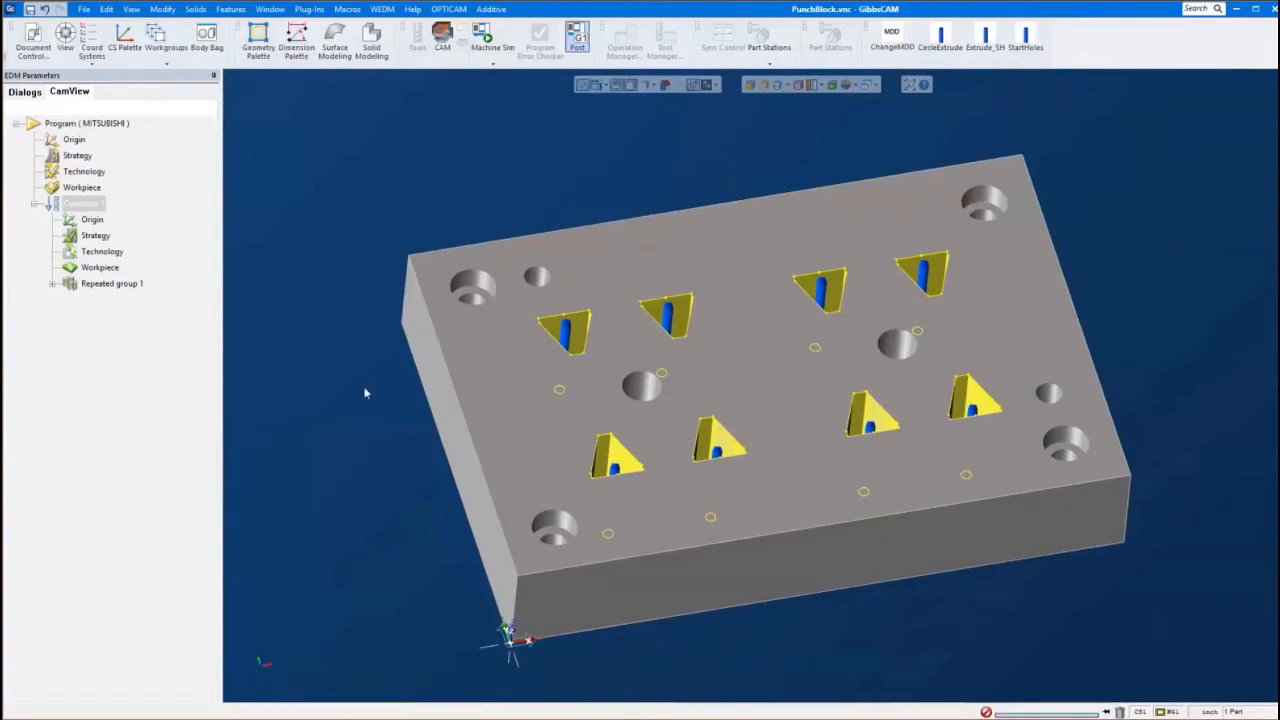
Highlight Repeated group 1 and confirm Operation 1's setup with the start position at the first feature and repeated features grouped
click(126, 286)
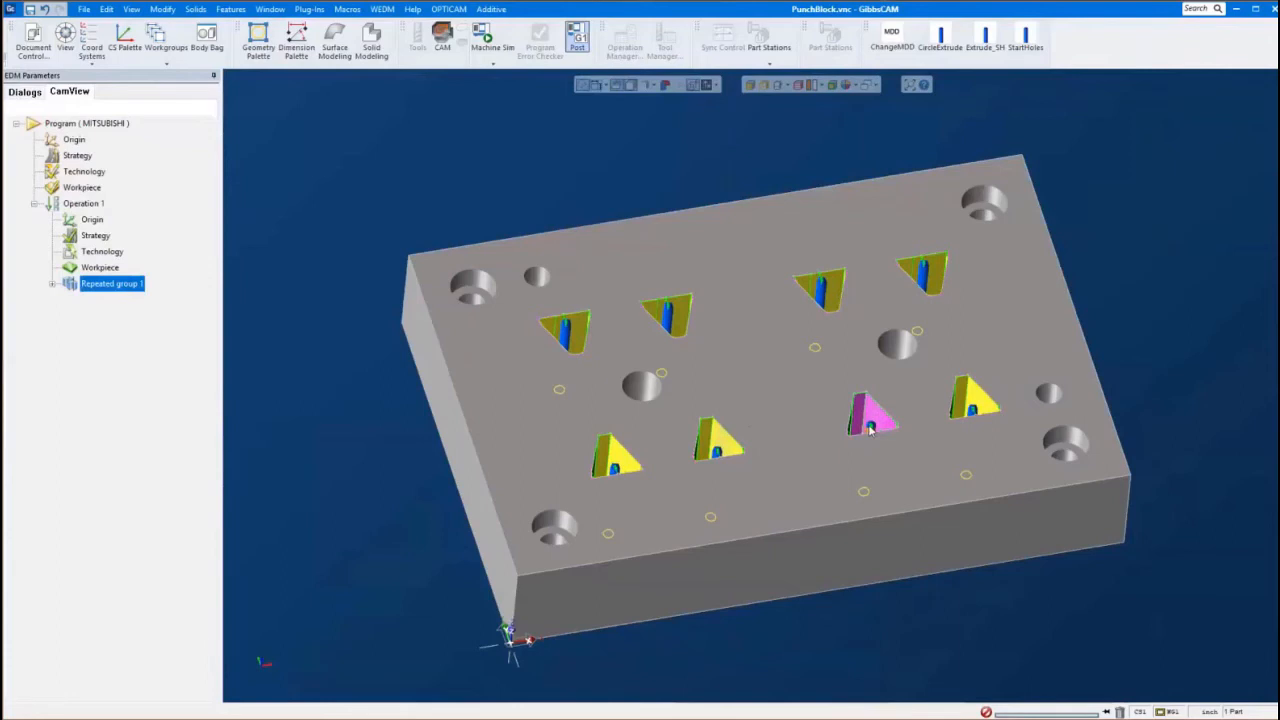
middle_drag(862, 410, 786, 437)
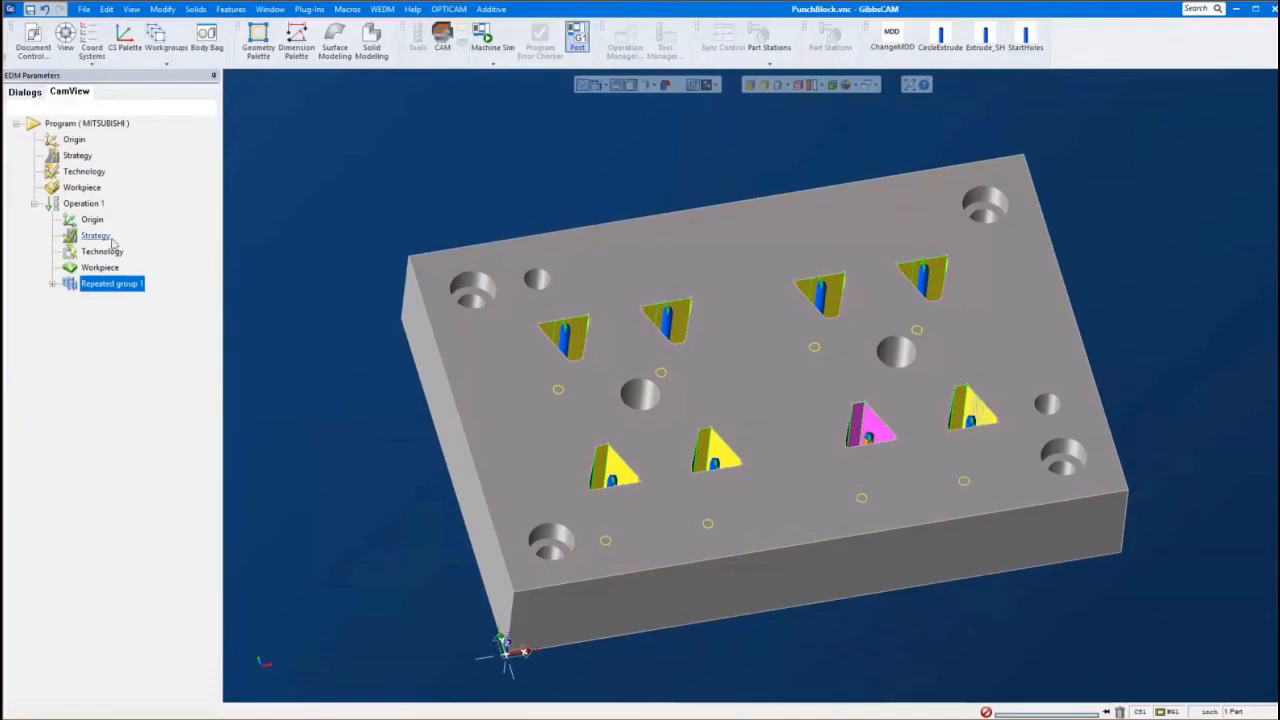
click(84, 205)
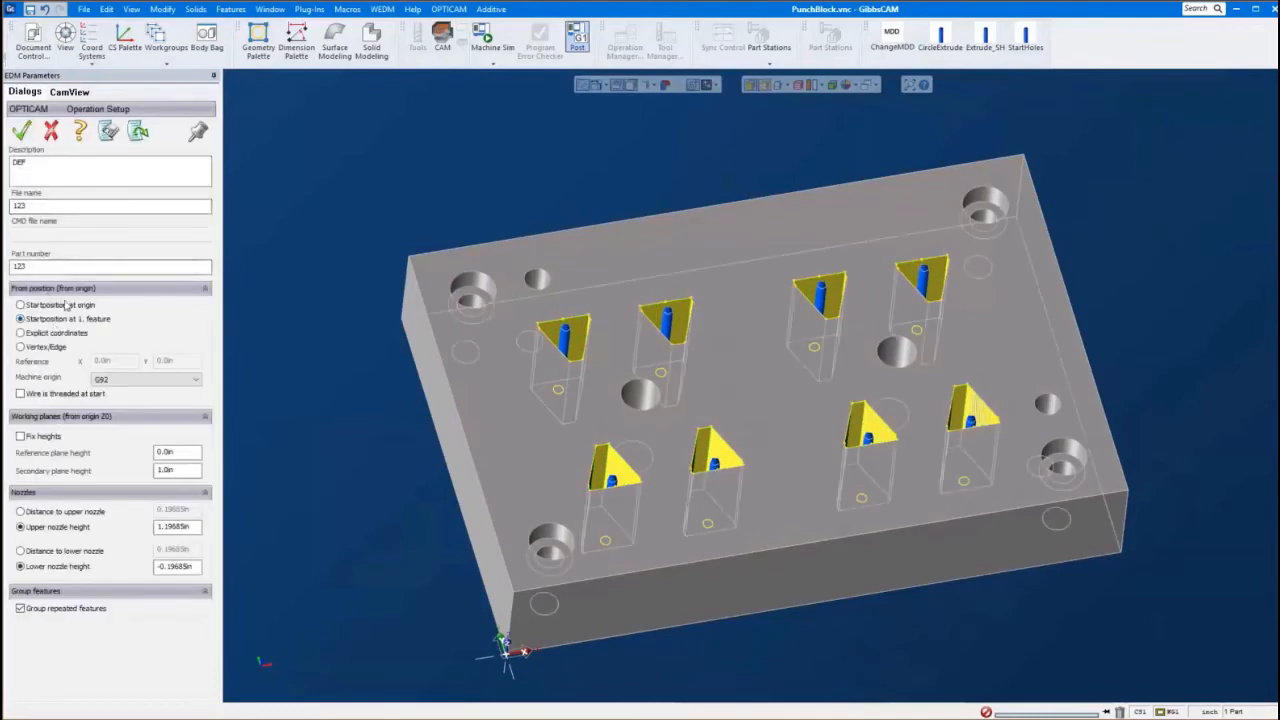
click(21, 131)
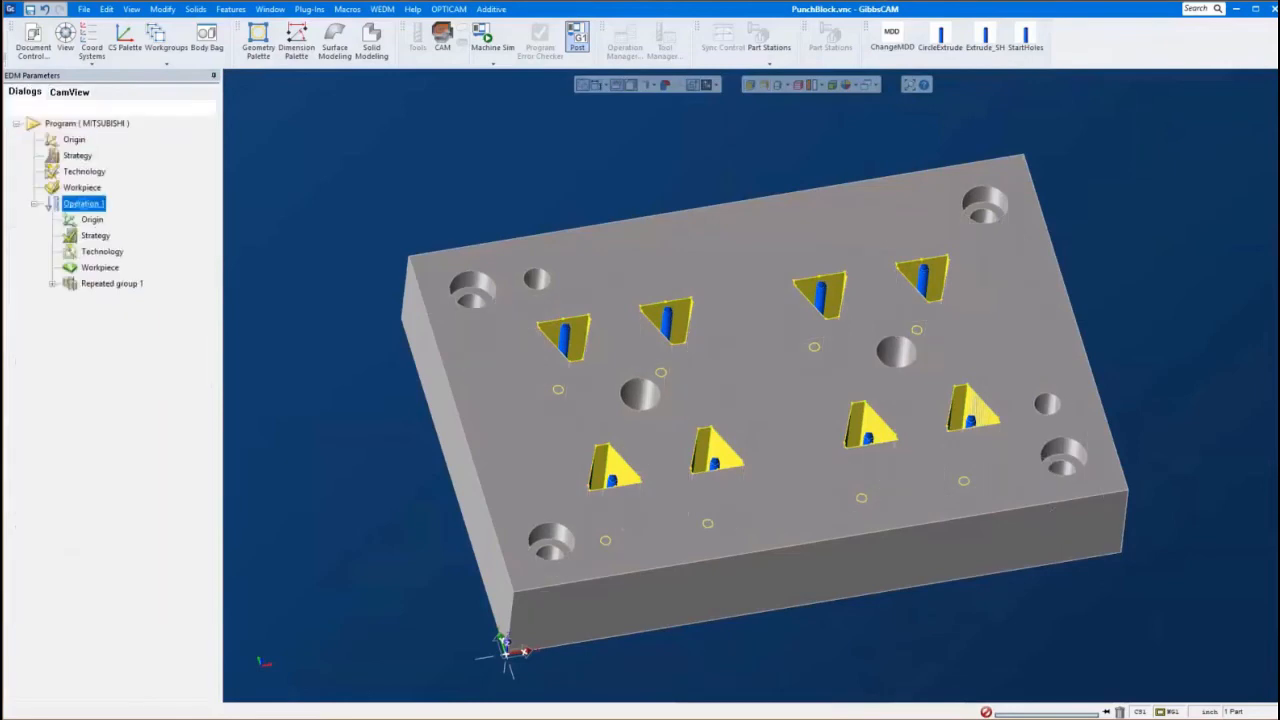
key(Return)
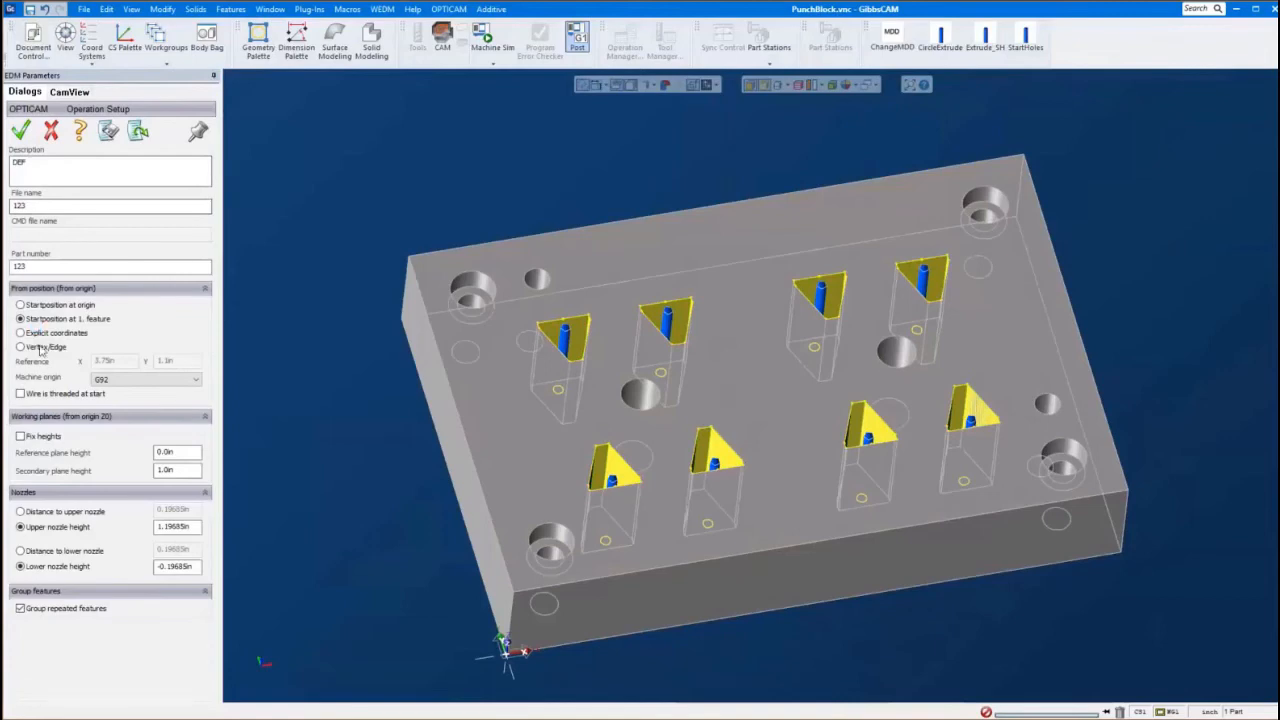
key(Return)
Set the routing optimization of Repeated group 1 to Path
double_click(100, 283)
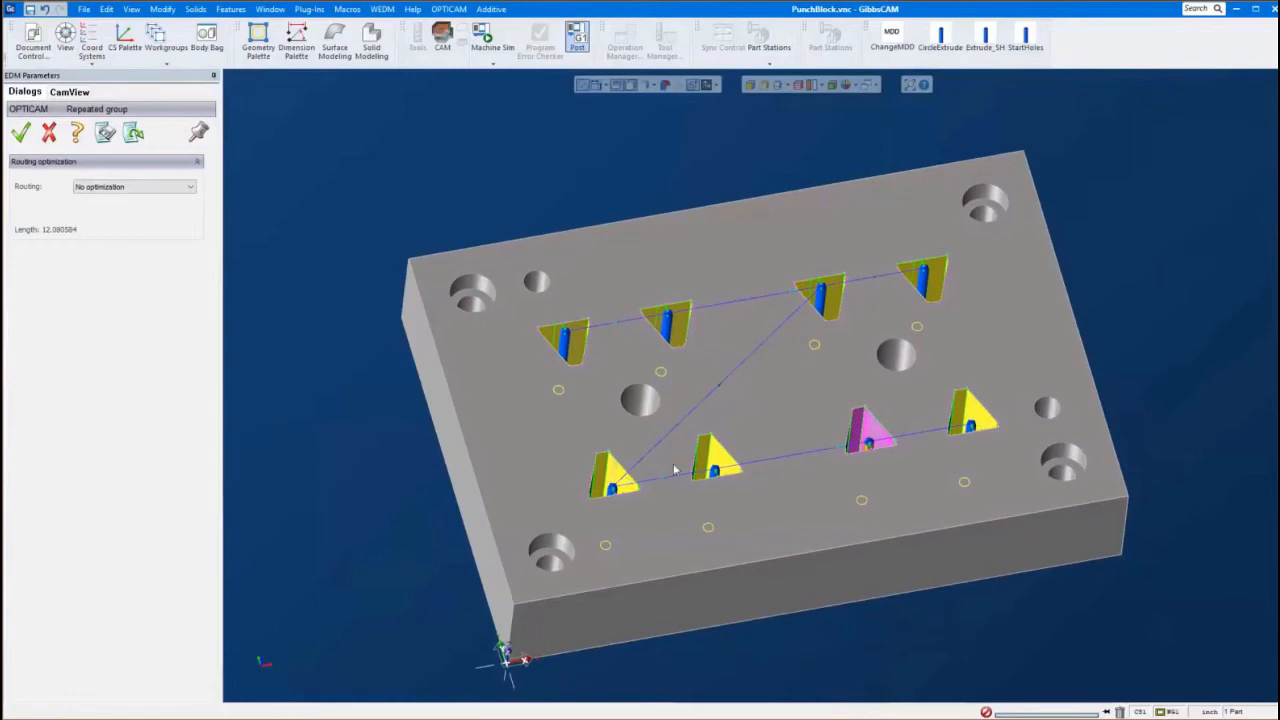
click(190, 190)
click(170, 207)
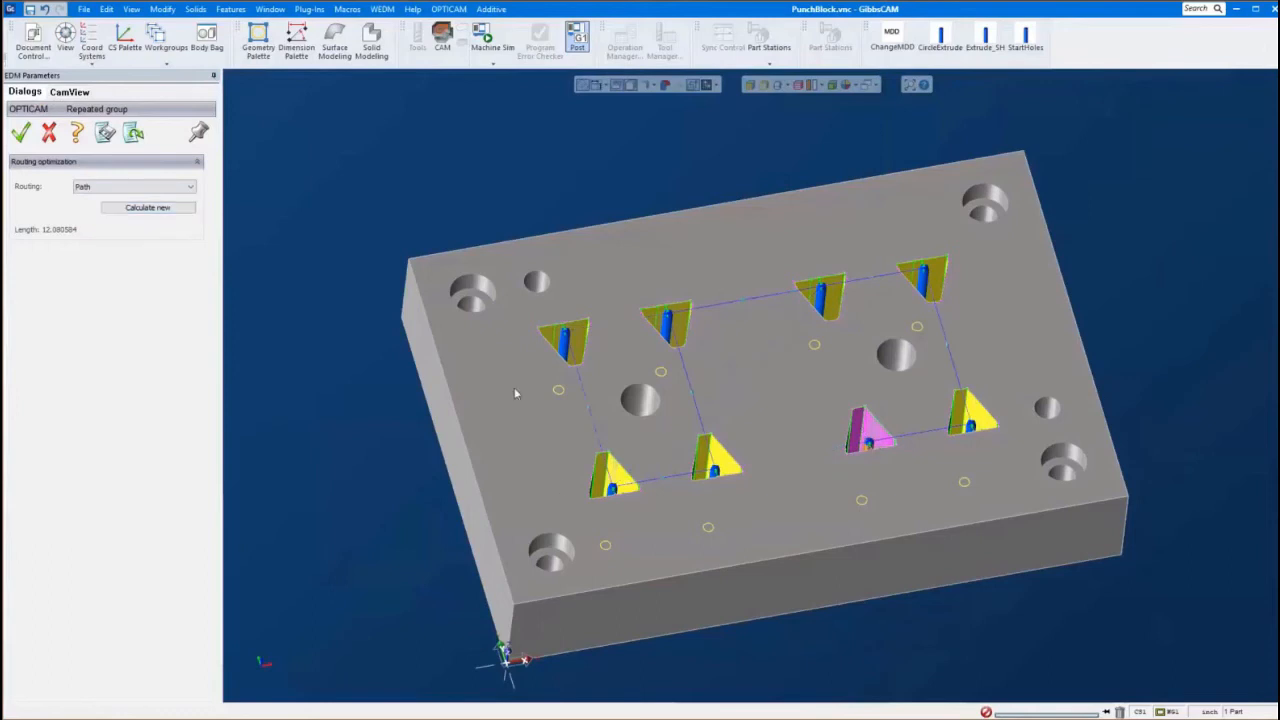
click(20, 136)
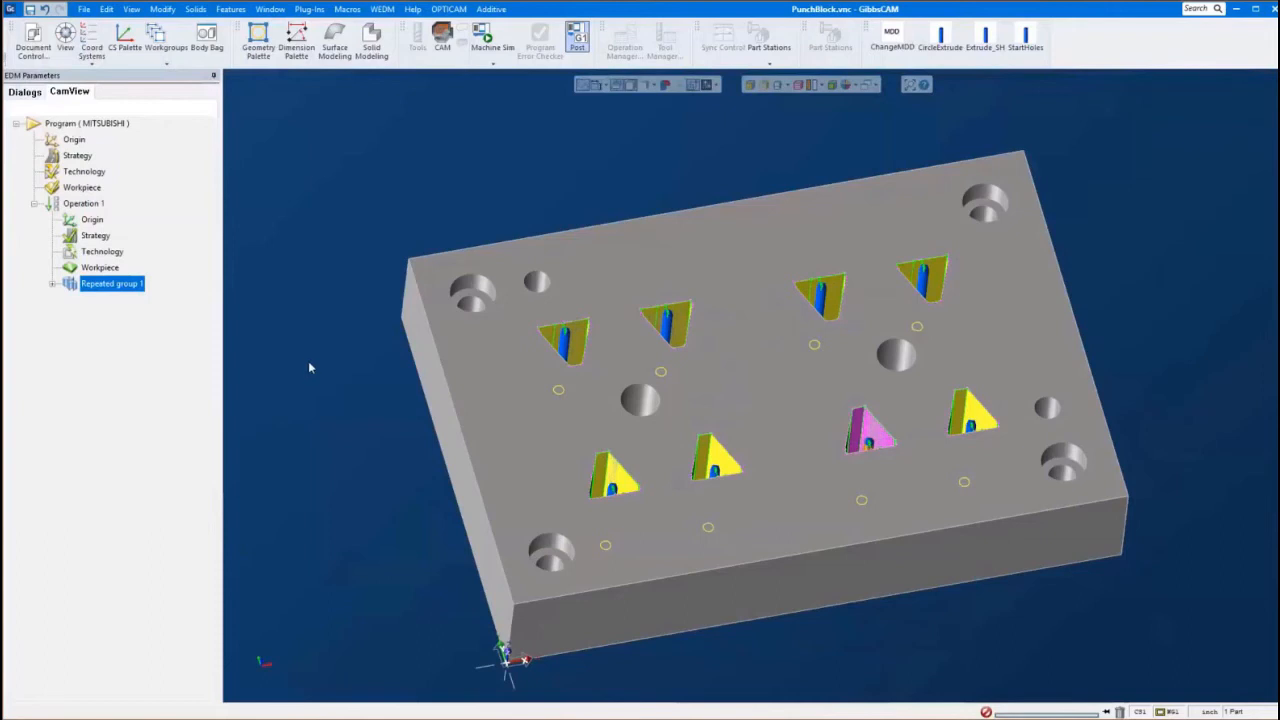
Examine the start hole and lead on/off settings of Extruded 1's Segment 1 in Repeated group 1
scroll(309, 361, down, 3)
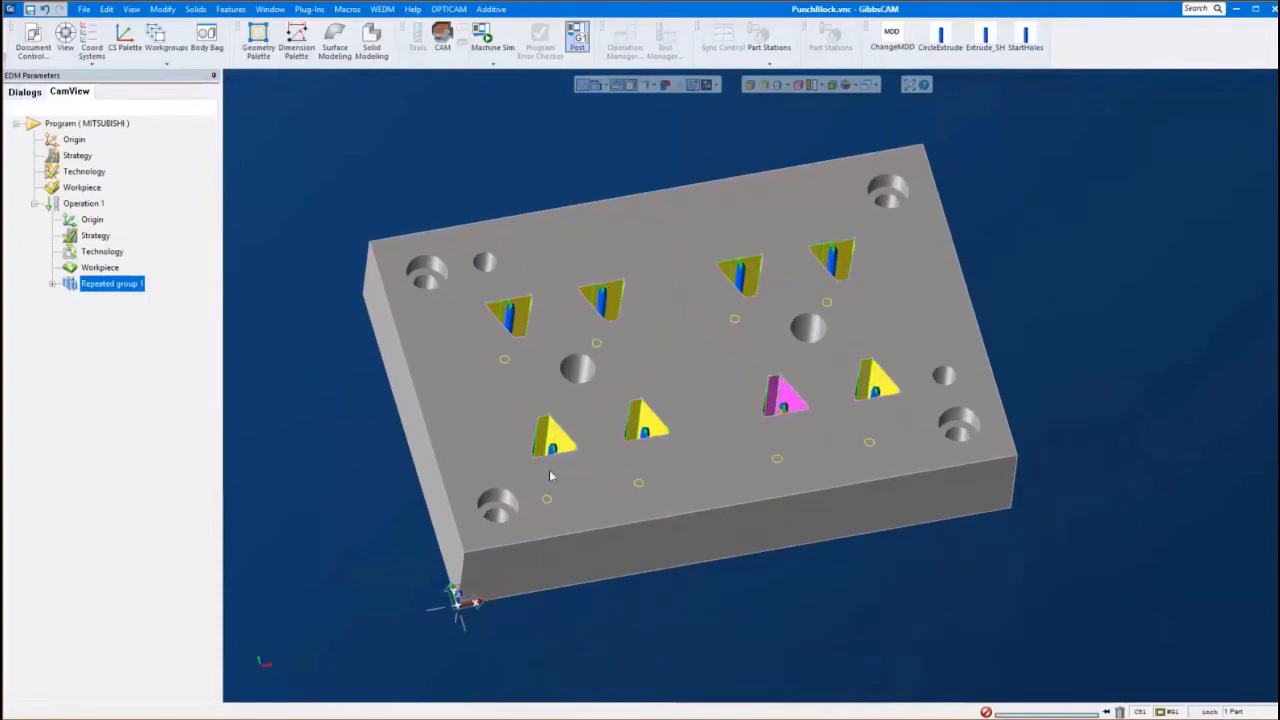
scroll(732, 337, up, 3)
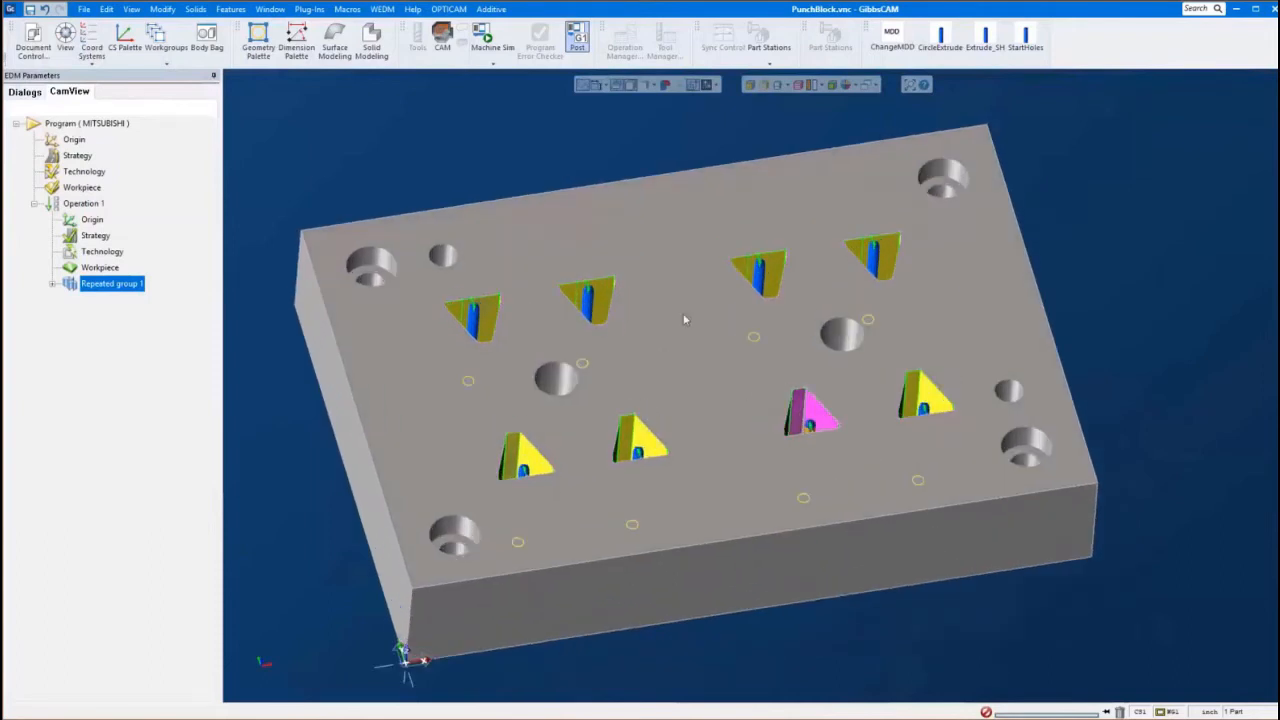
middle_drag(686, 315, 665, 490)
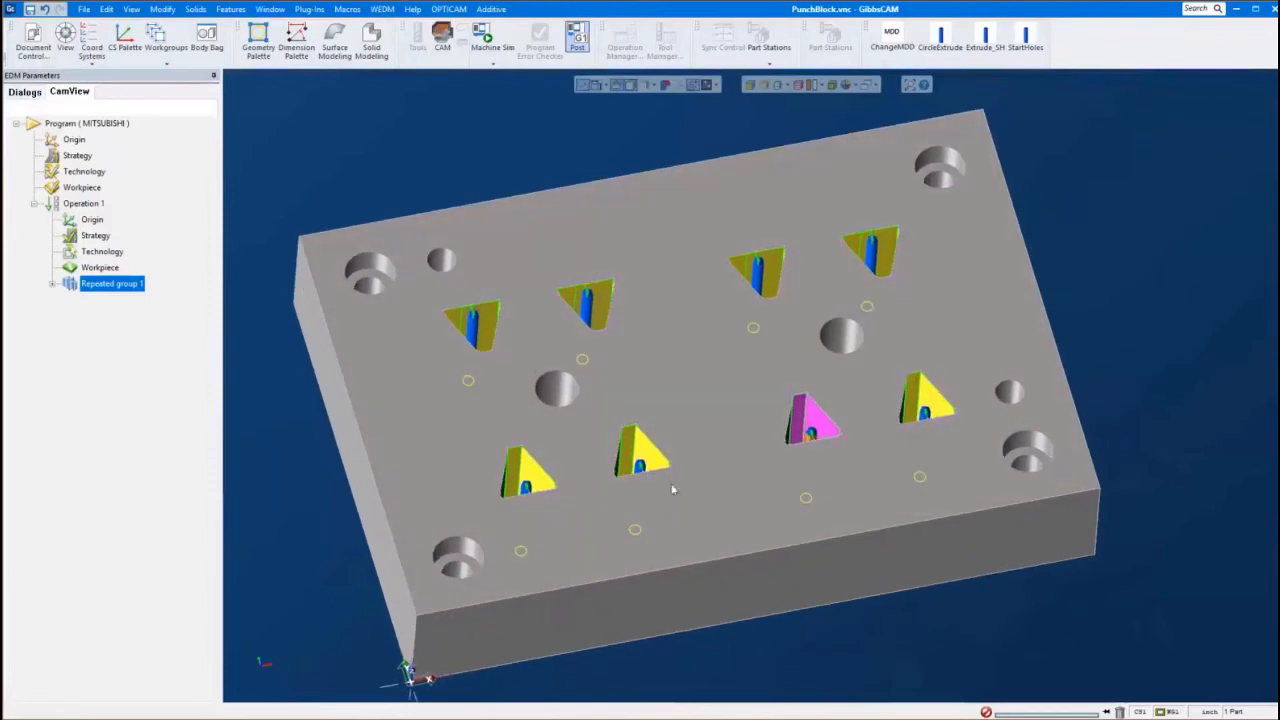
click(52, 284)
click(69, 299)
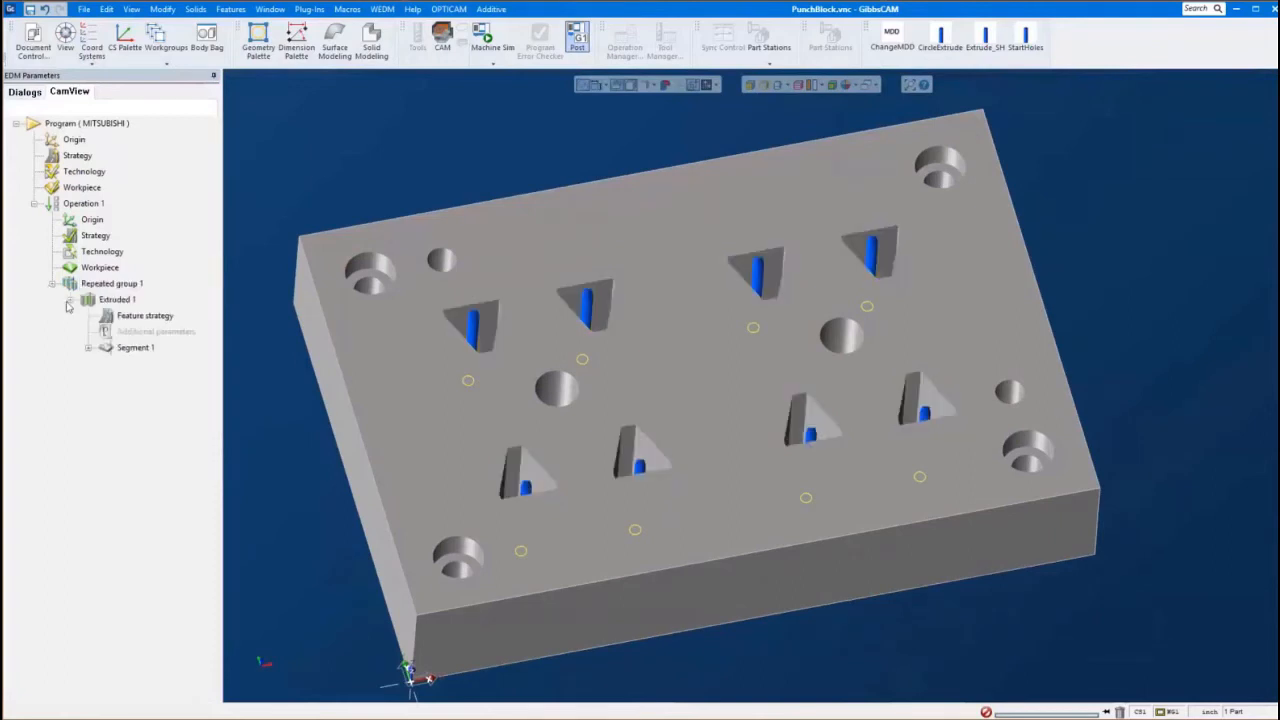
click(88, 347)
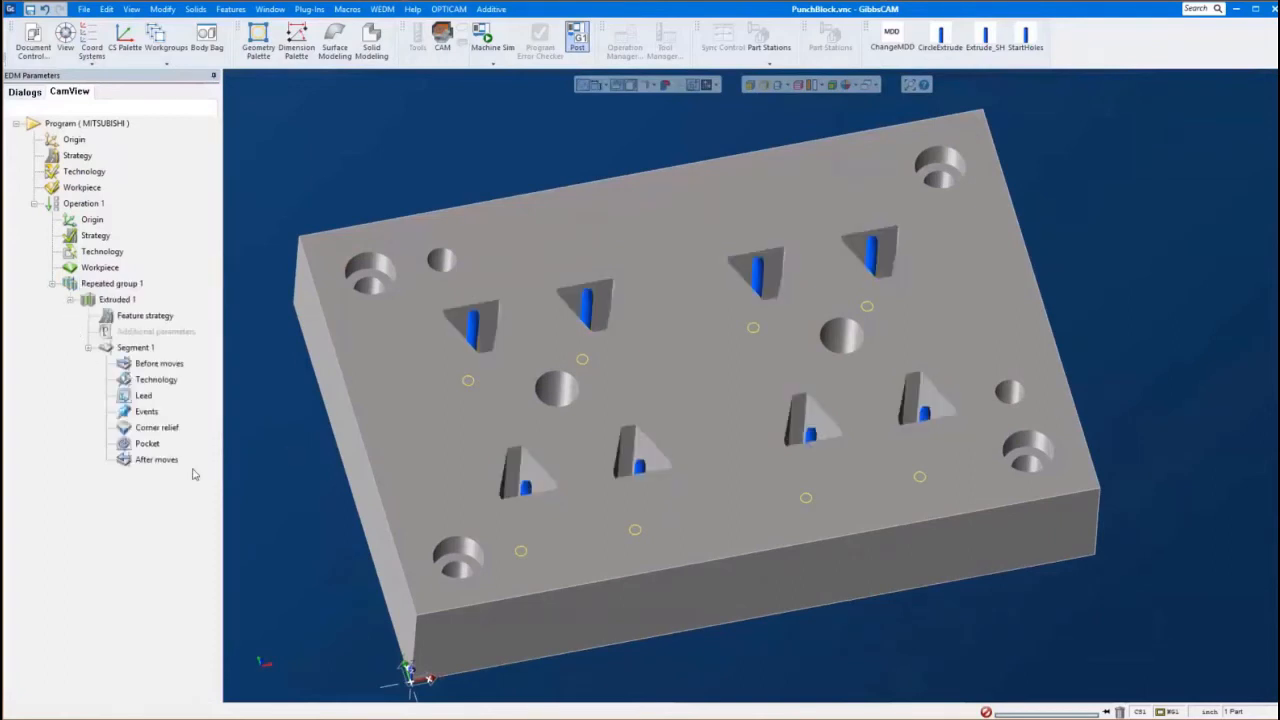
click(145, 397)
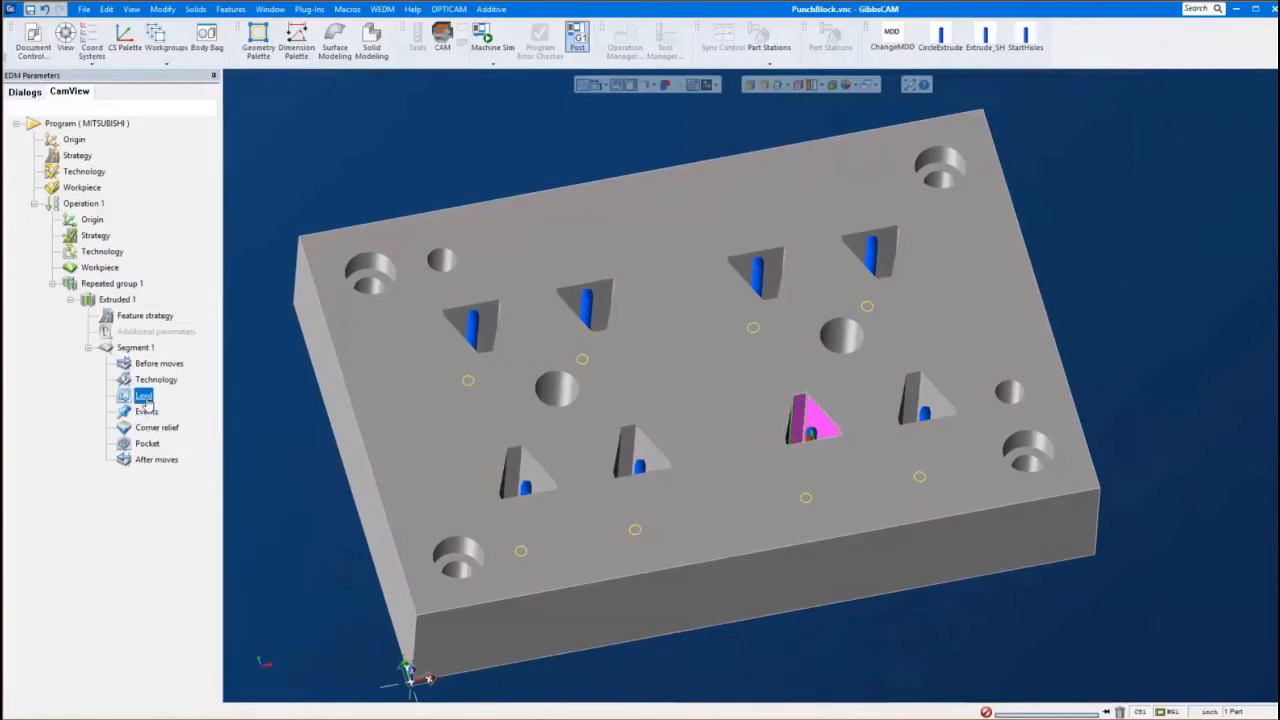
double_click(145, 398)
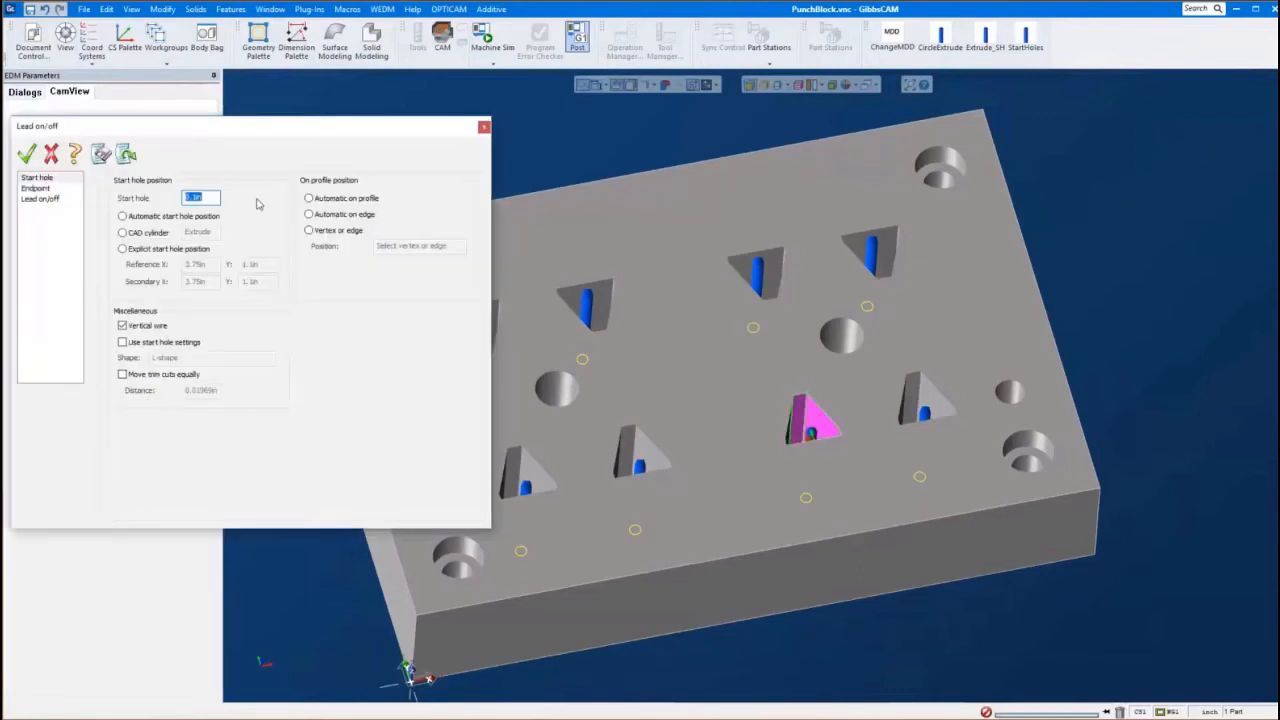
drag(296, 138, 462, 144)
click(207, 204)
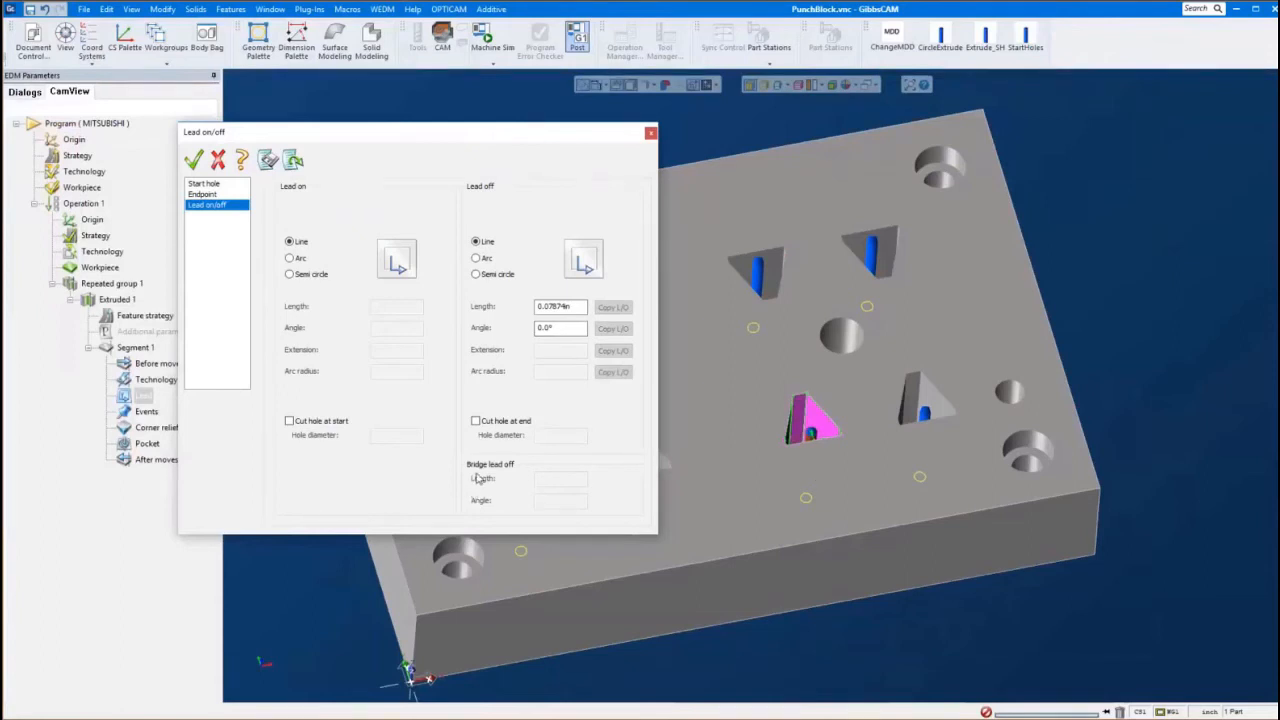
click(651, 132)
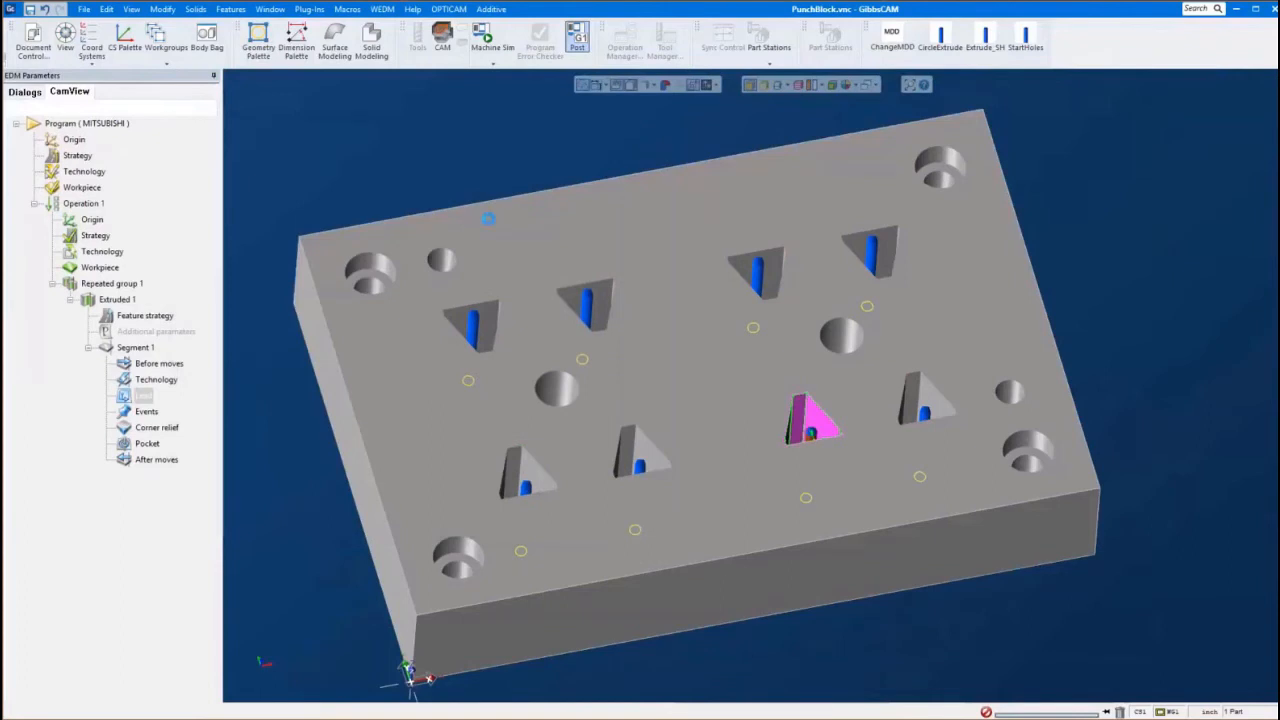
Delete Repeated group 1 from Operation 1
click(53, 284)
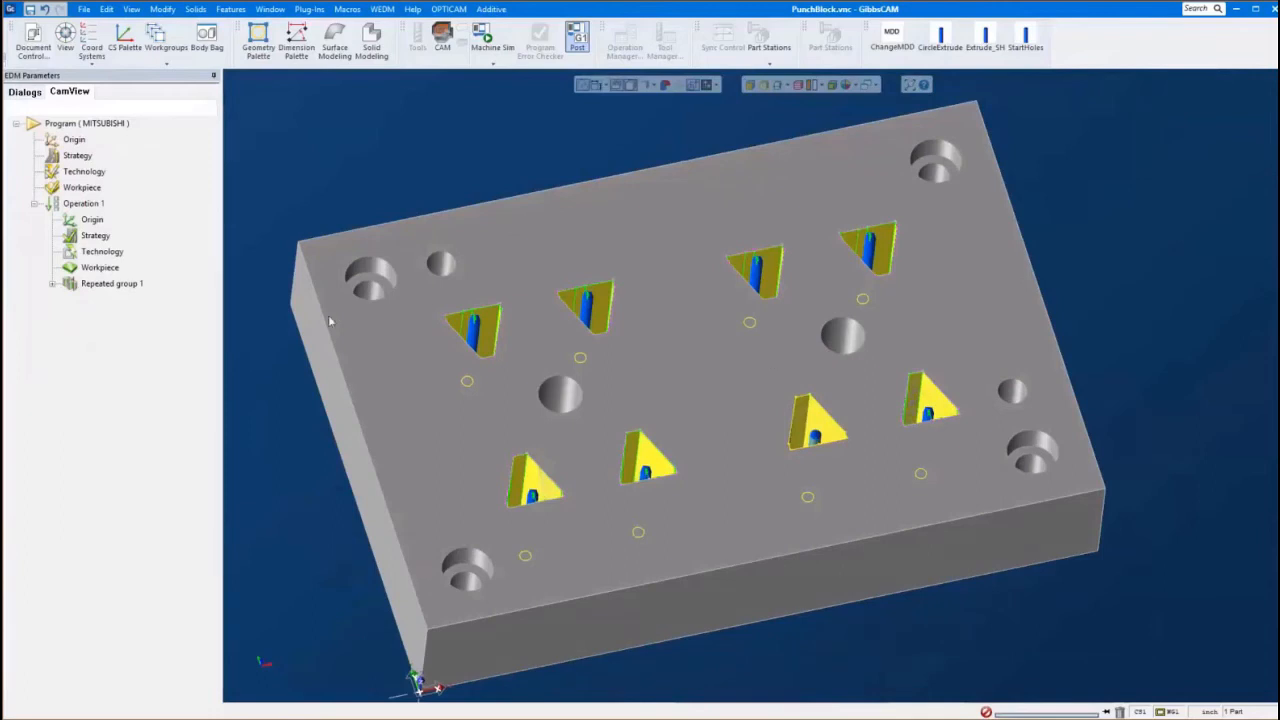
right_click(102, 285)
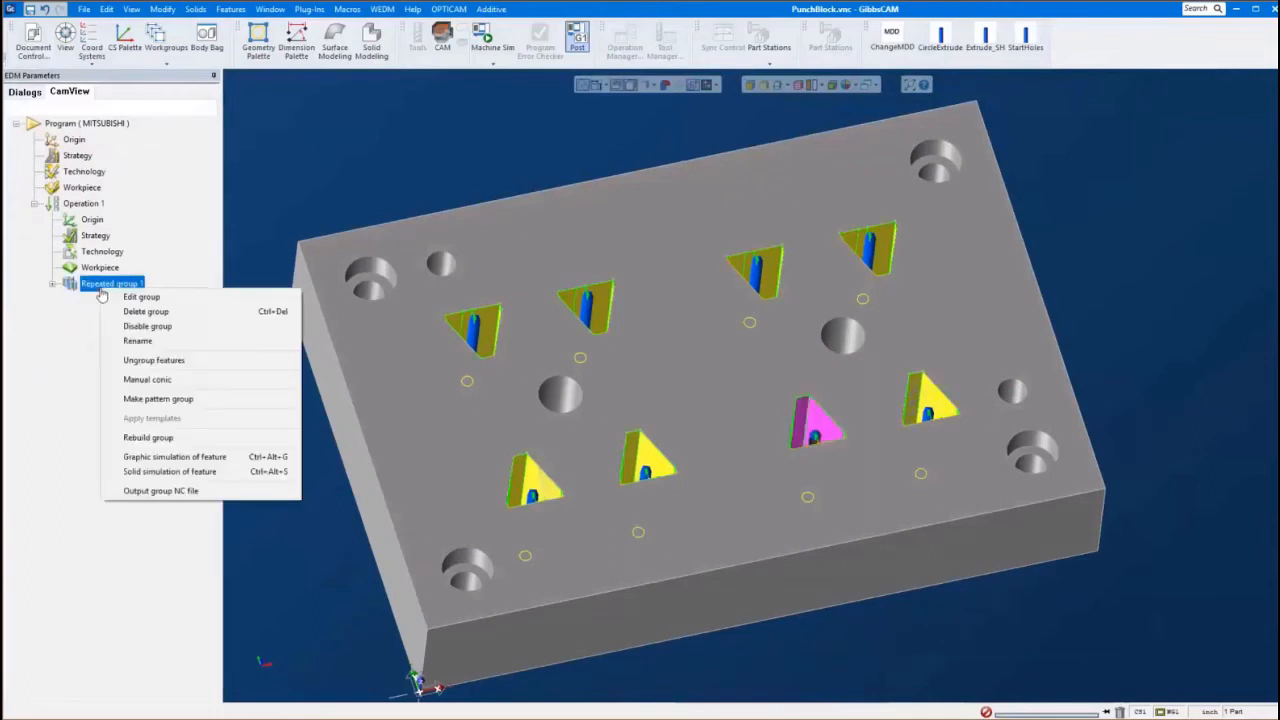
click(166, 316)
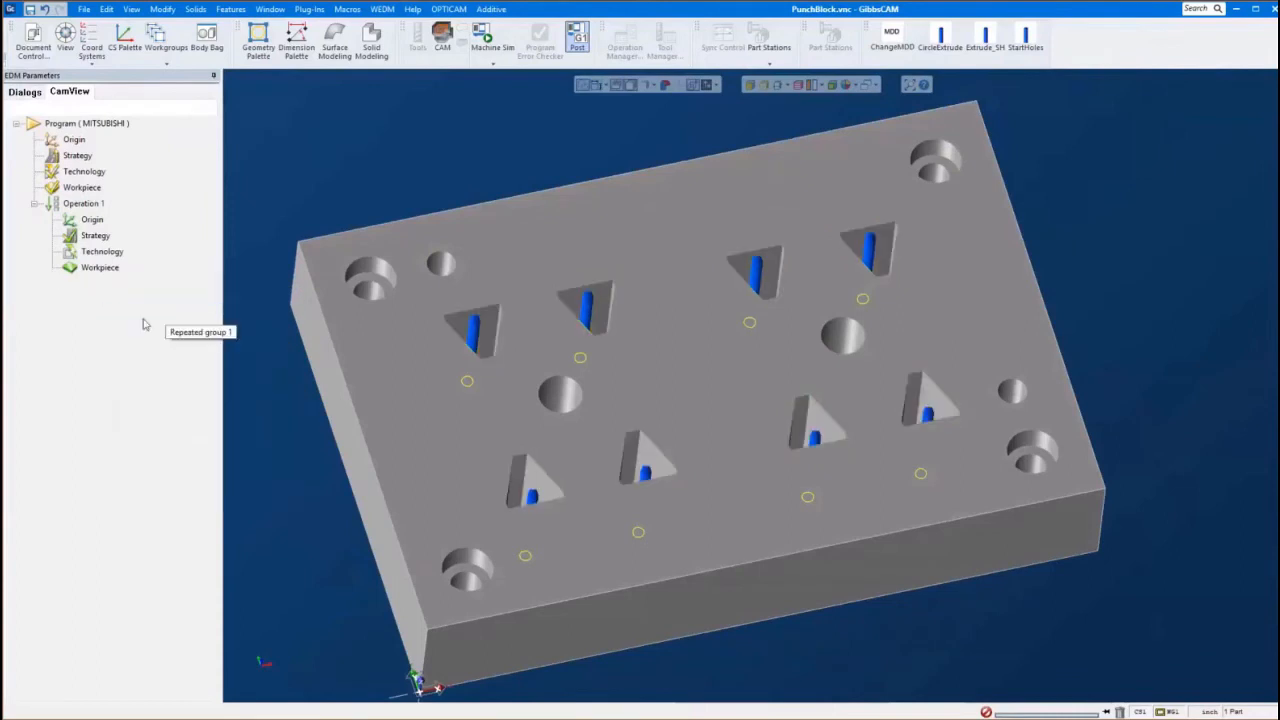
Create features for all eight triangular openings in Operation 1 with manual feature recognition using automatic face connection
right_click(93, 205)
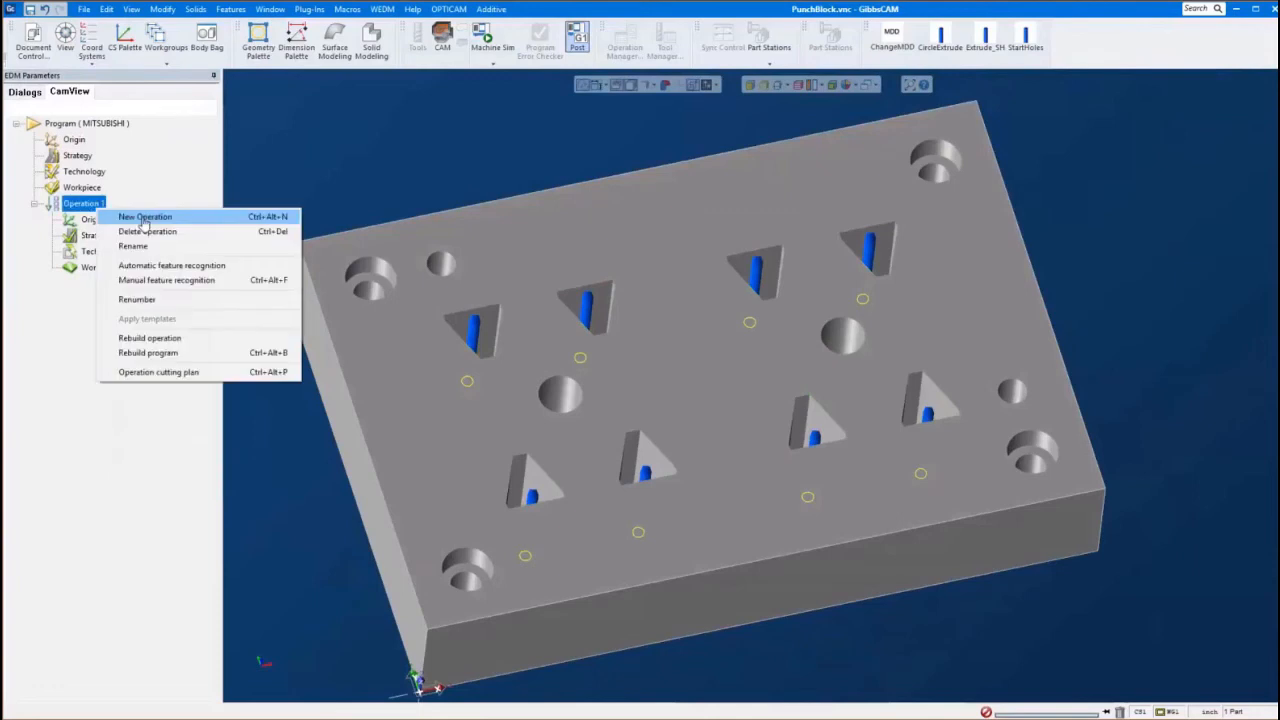
click(170, 283)
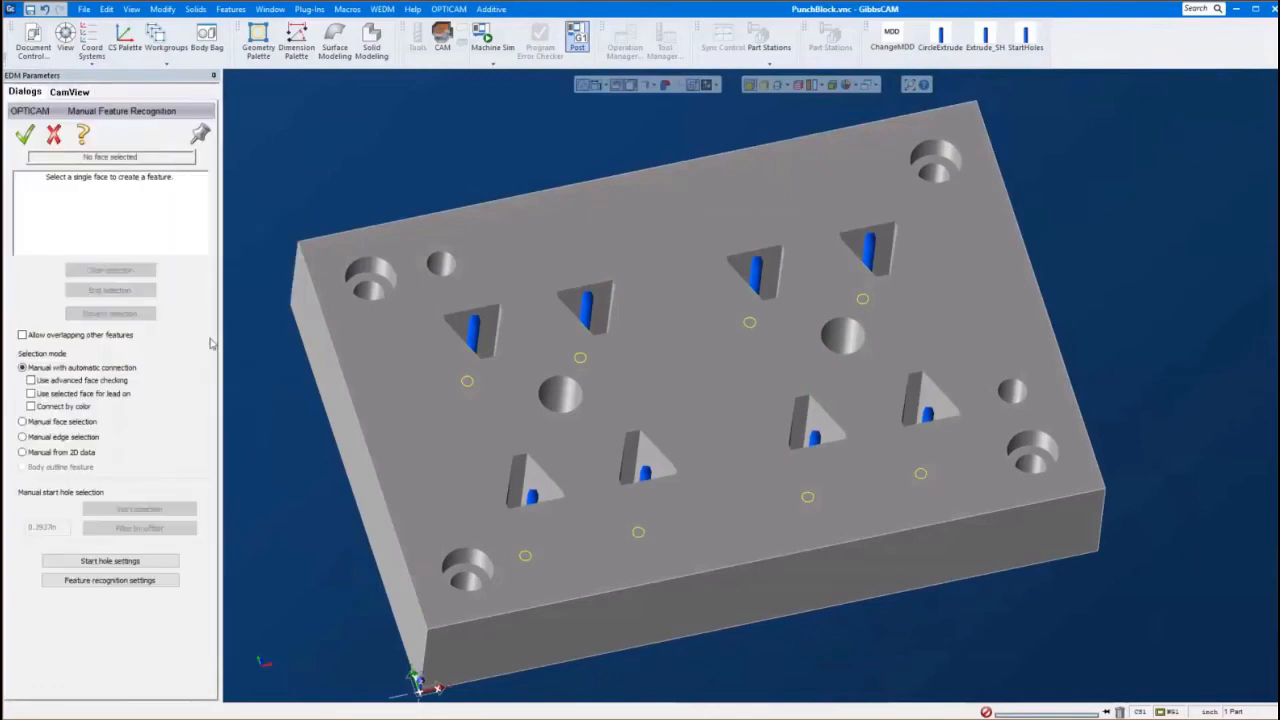
click(917, 391)
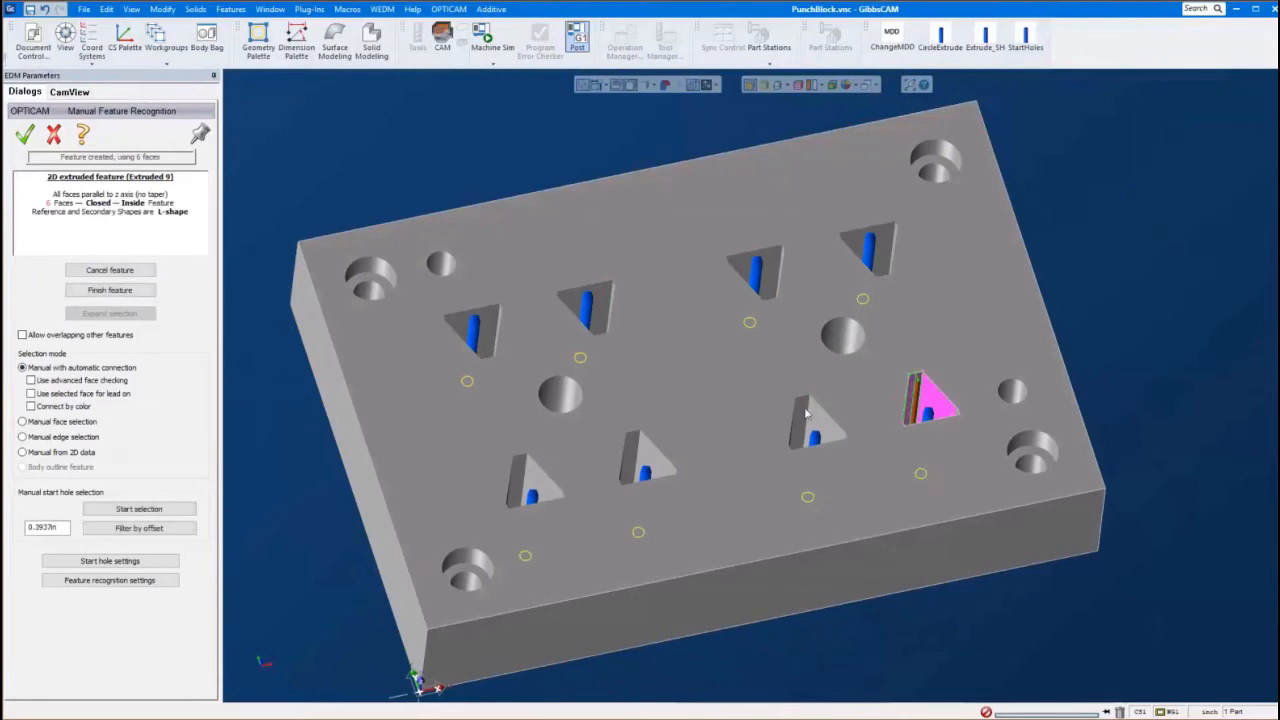
click(838, 426)
click(636, 449)
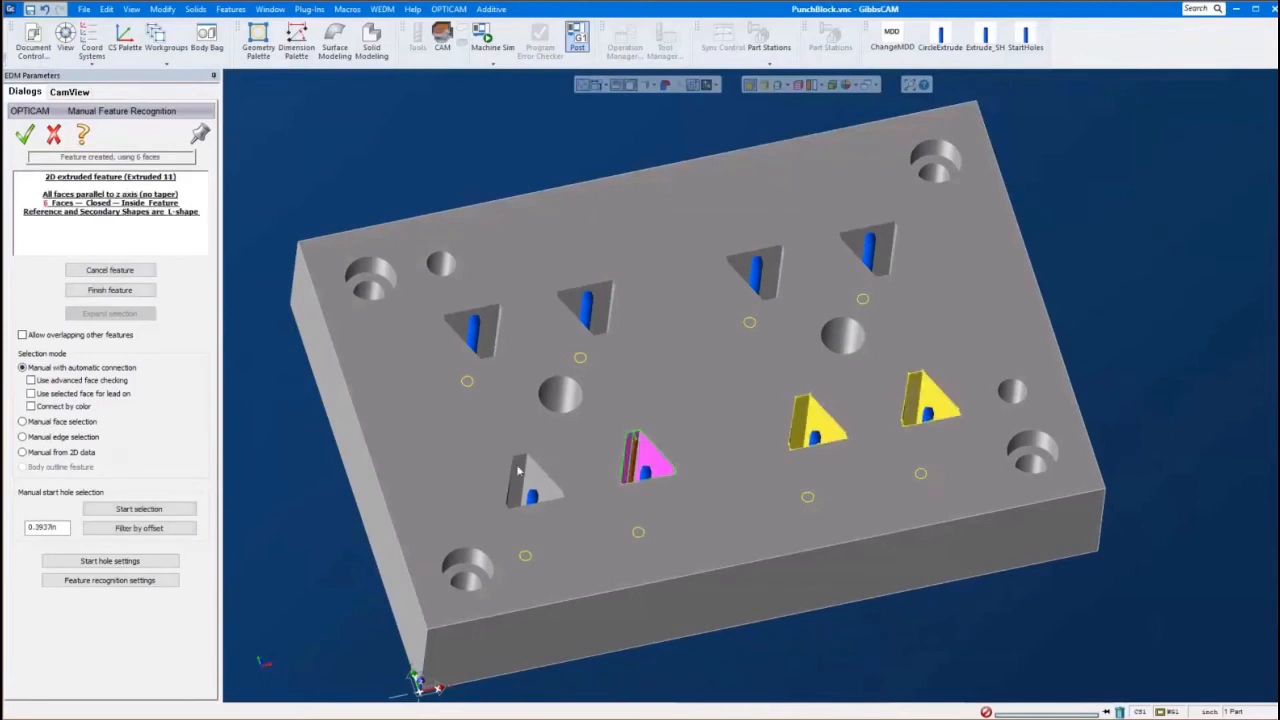
click(536, 468)
click(489, 319)
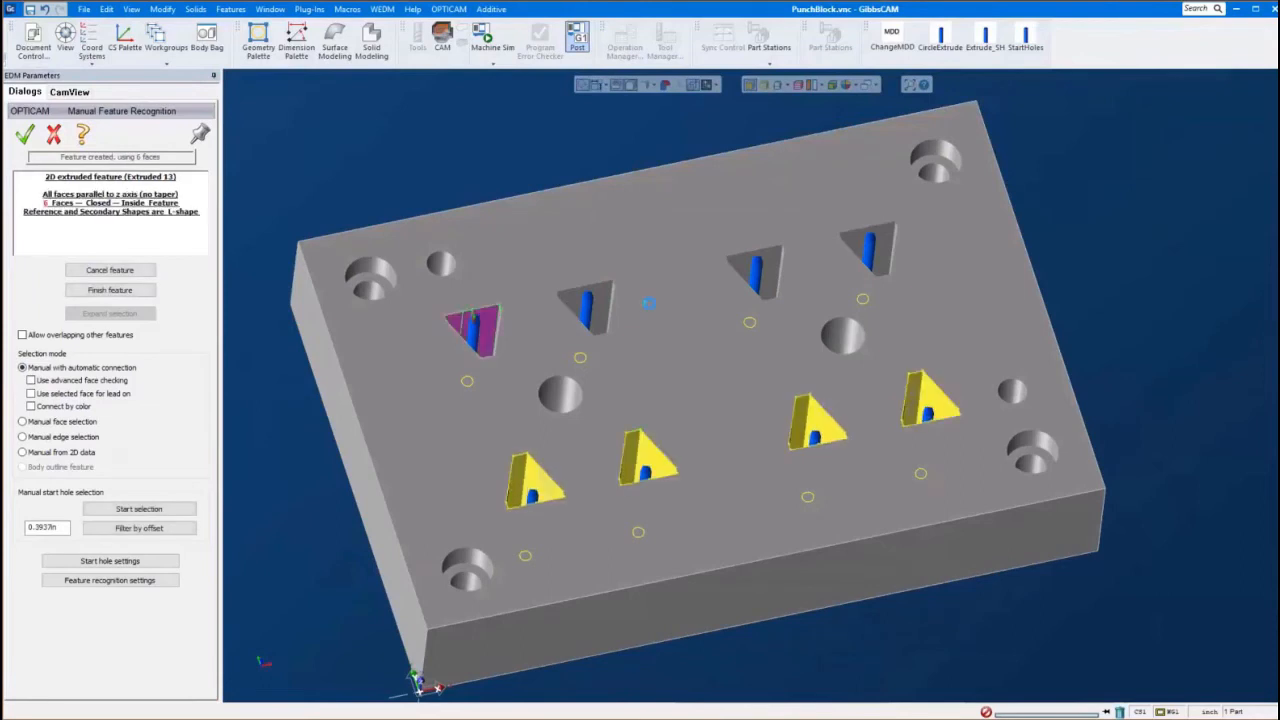
click(586, 303)
click(762, 266)
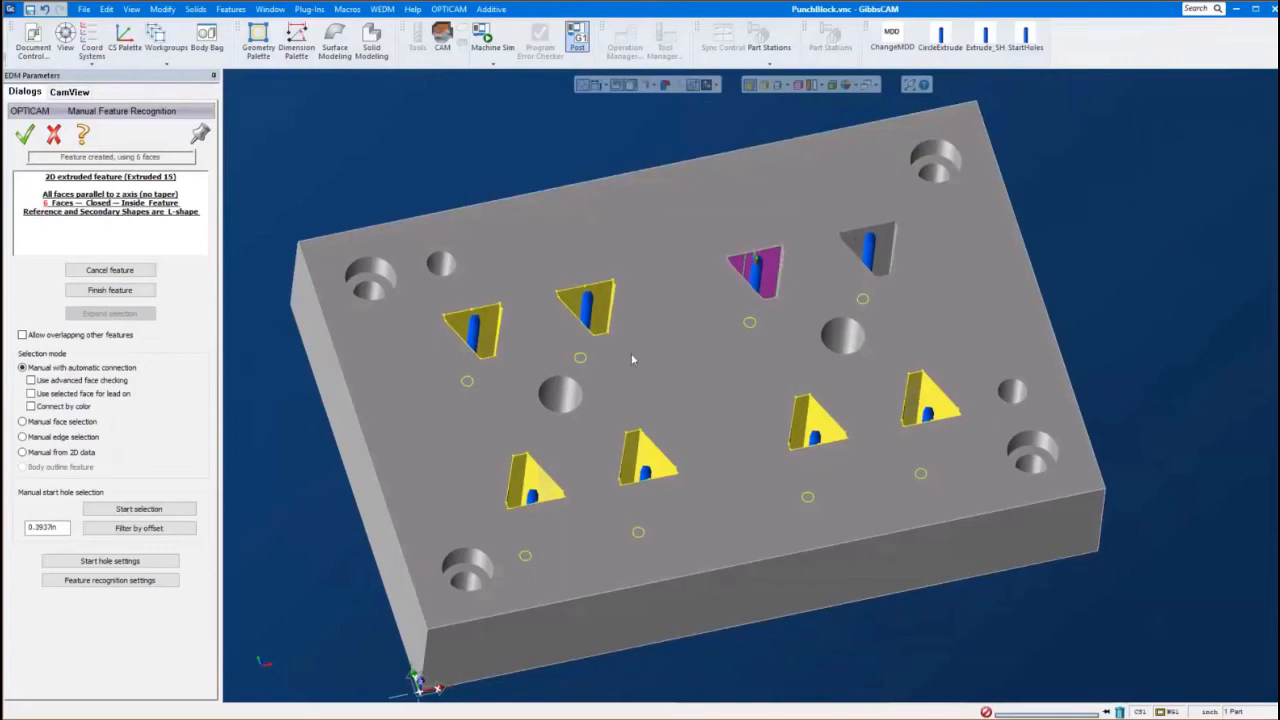
click(866, 248)
click(110, 290)
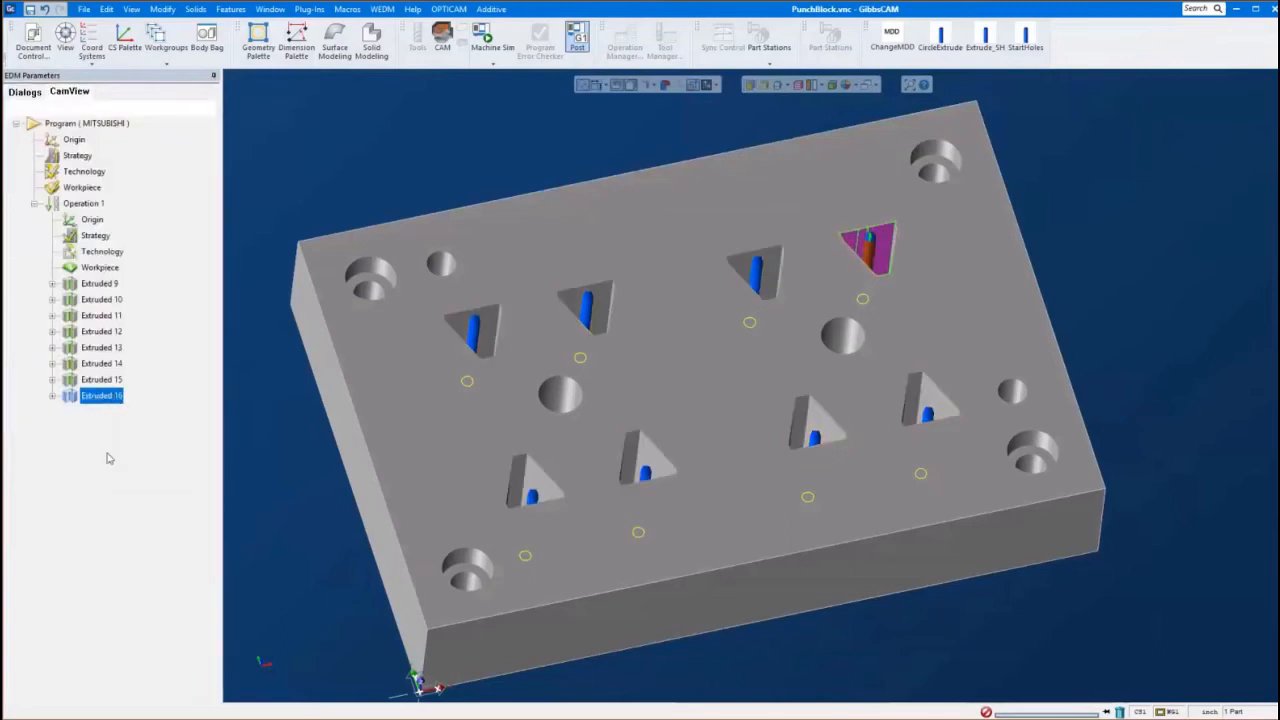
Combine the features Extruded 9 through Extruded 16 into one repeated group and highlight it on the block for inspection
click(100, 285)
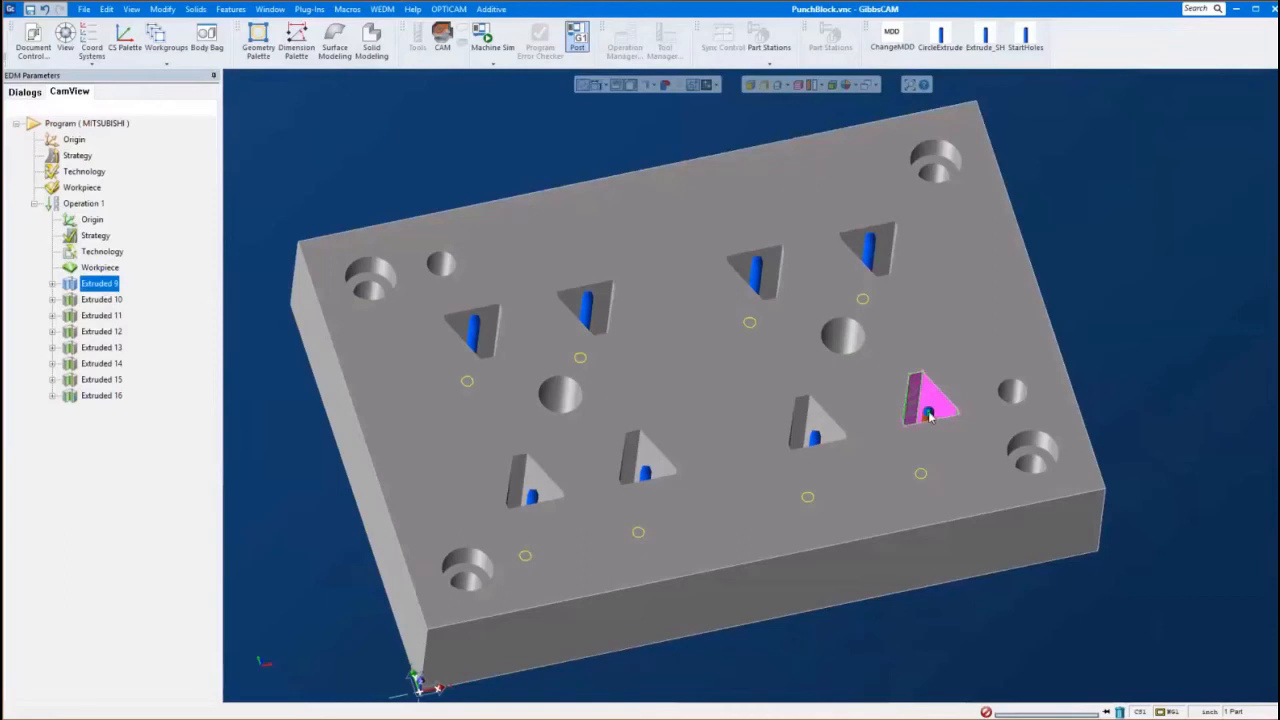
click(318, 463)
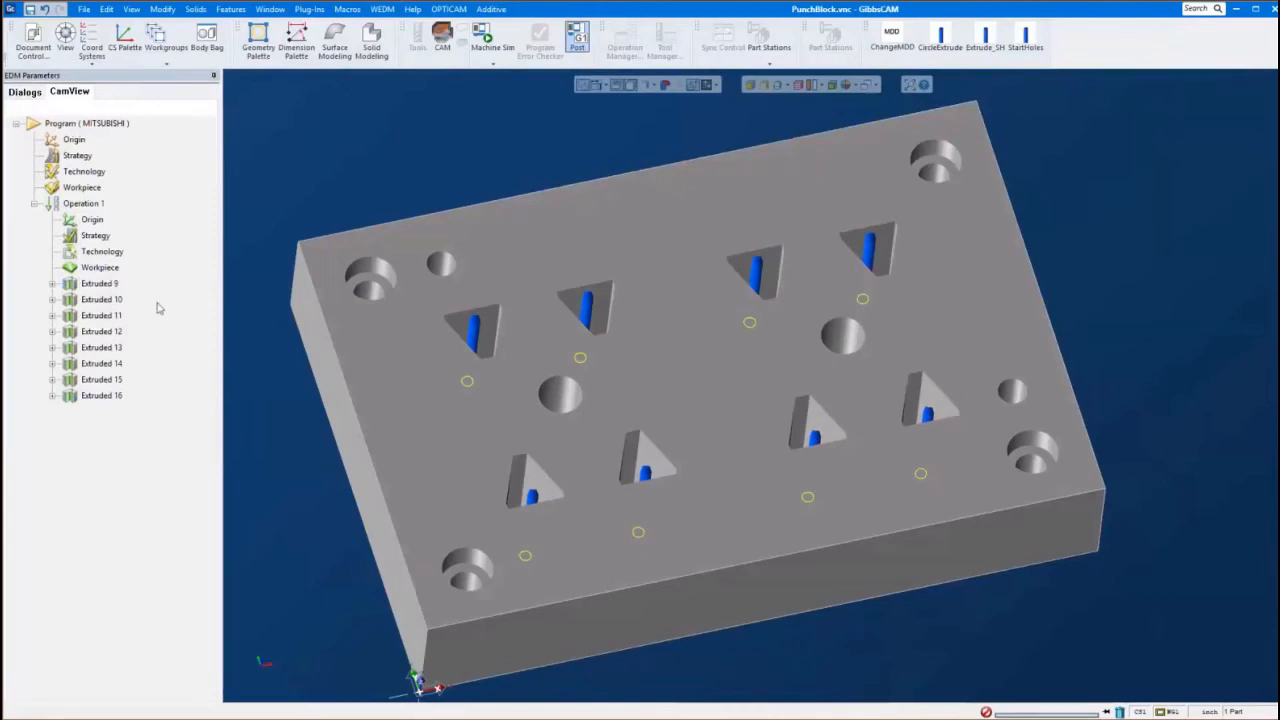
click(100, 284)
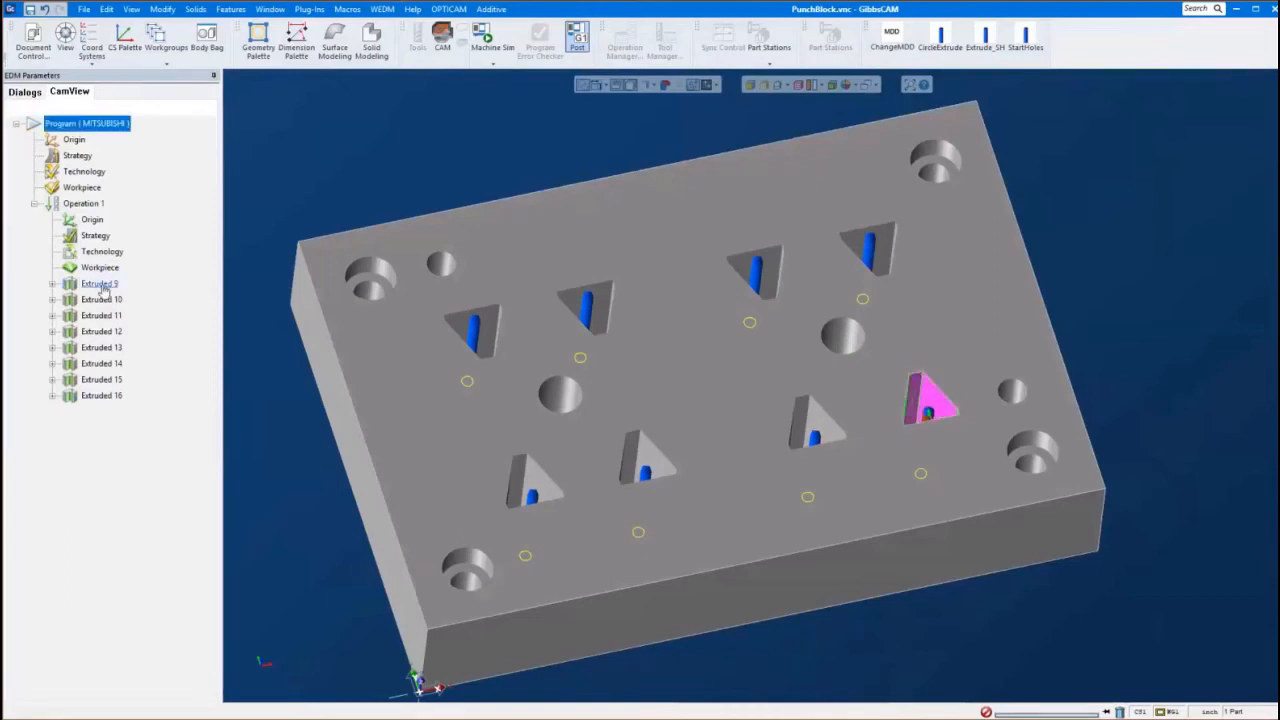
shift+click(100, 395)
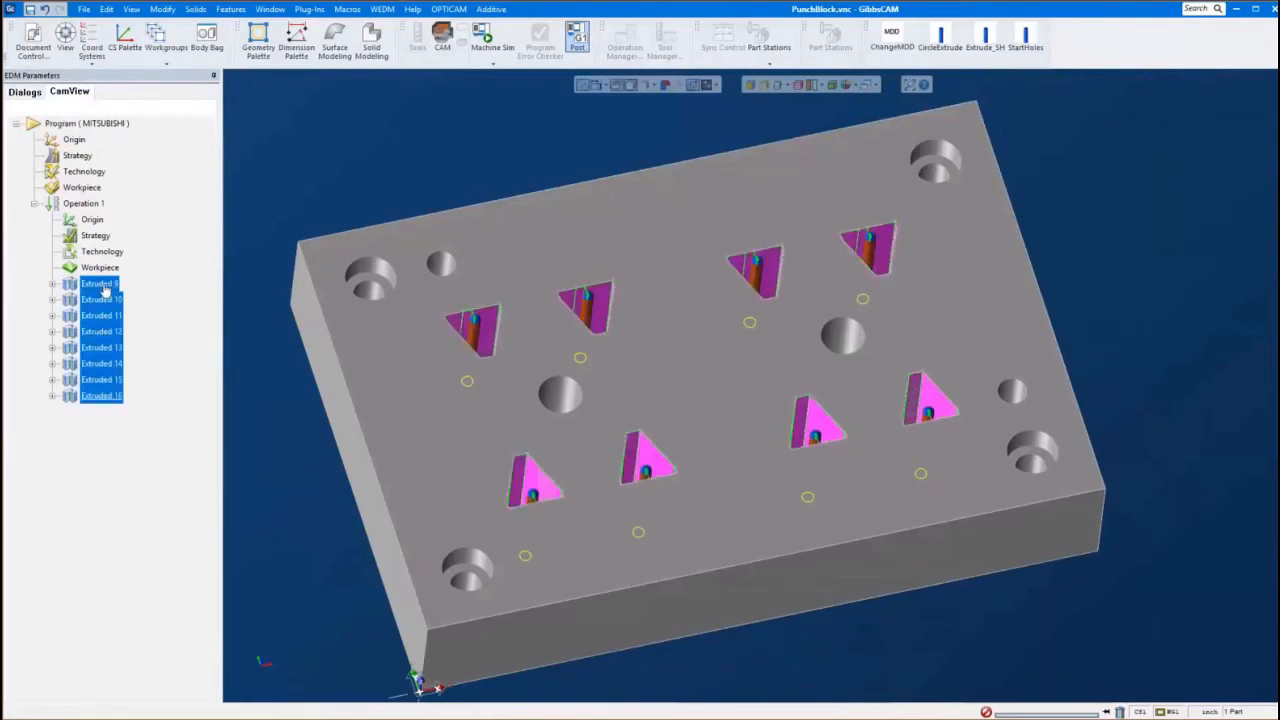
right_click(104, 291)
click(168, 348)
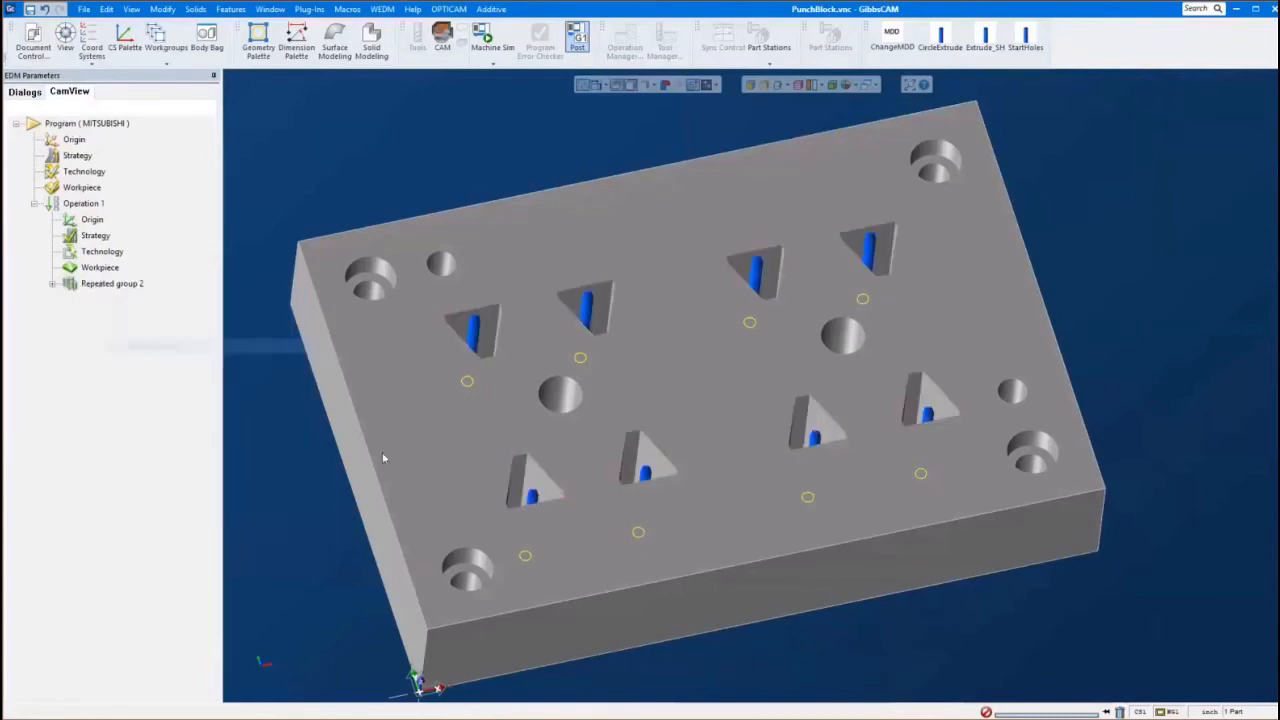
click(98, 287)
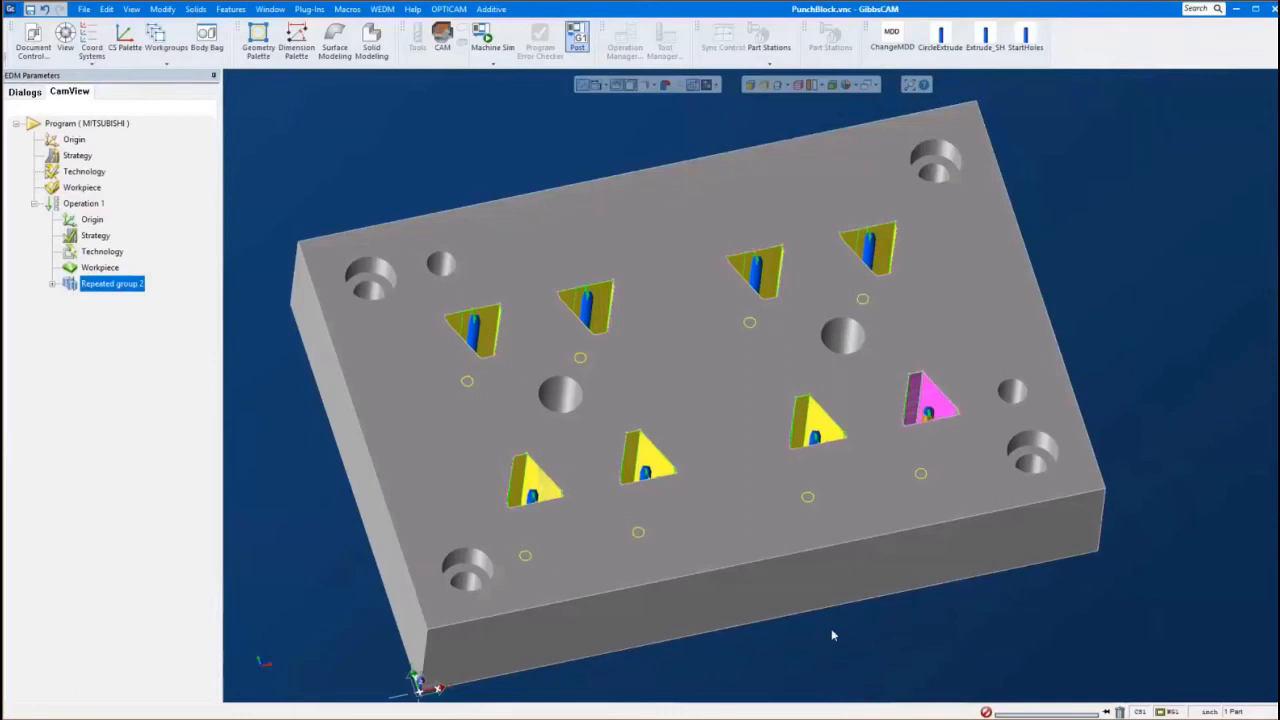
middle_drag(849, 394, 1004, 228)
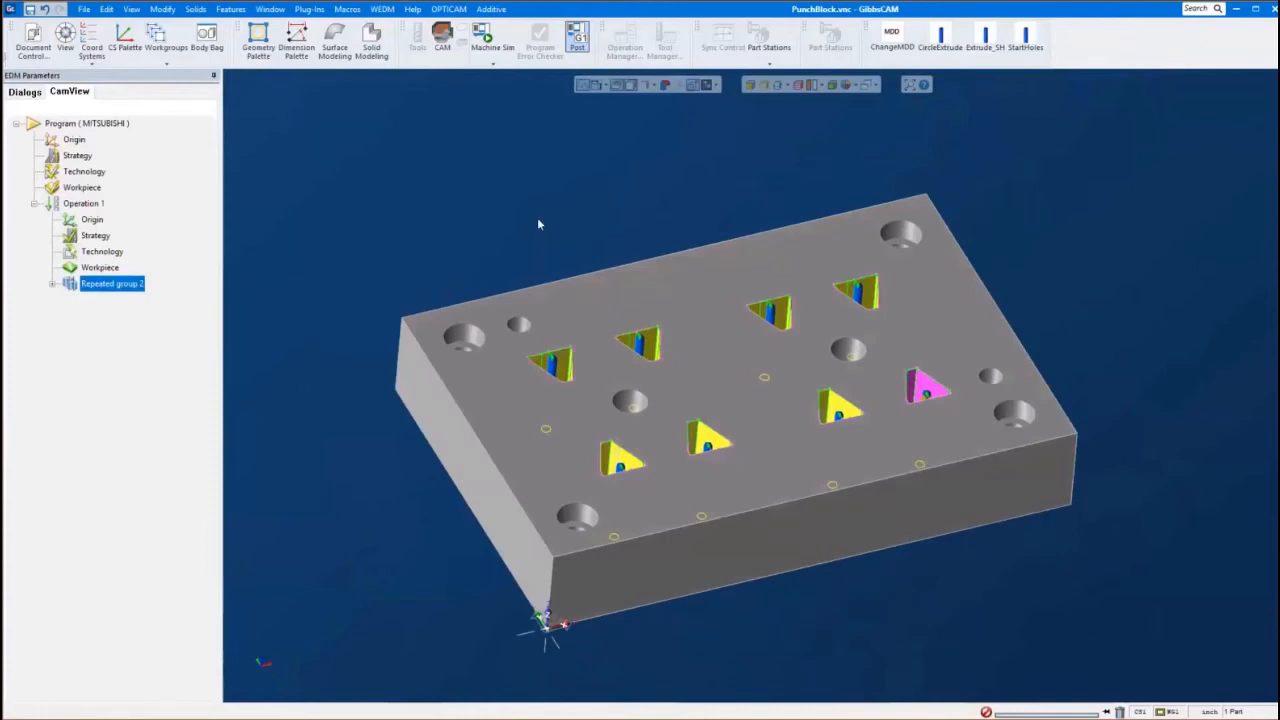
middle_drag(674, 220, 680, 263)
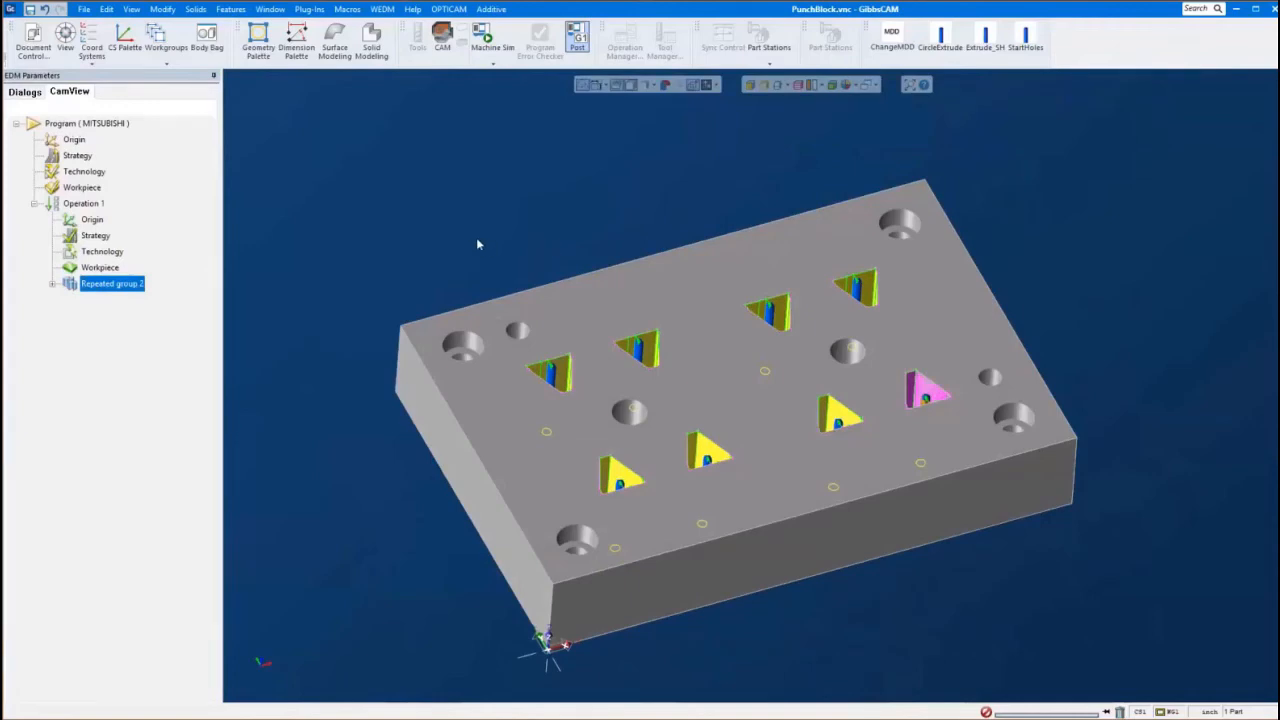
Open the recent part Stripper plate 3.vnc without saving the changes to PunchBlock.vnc
click(84, 9)
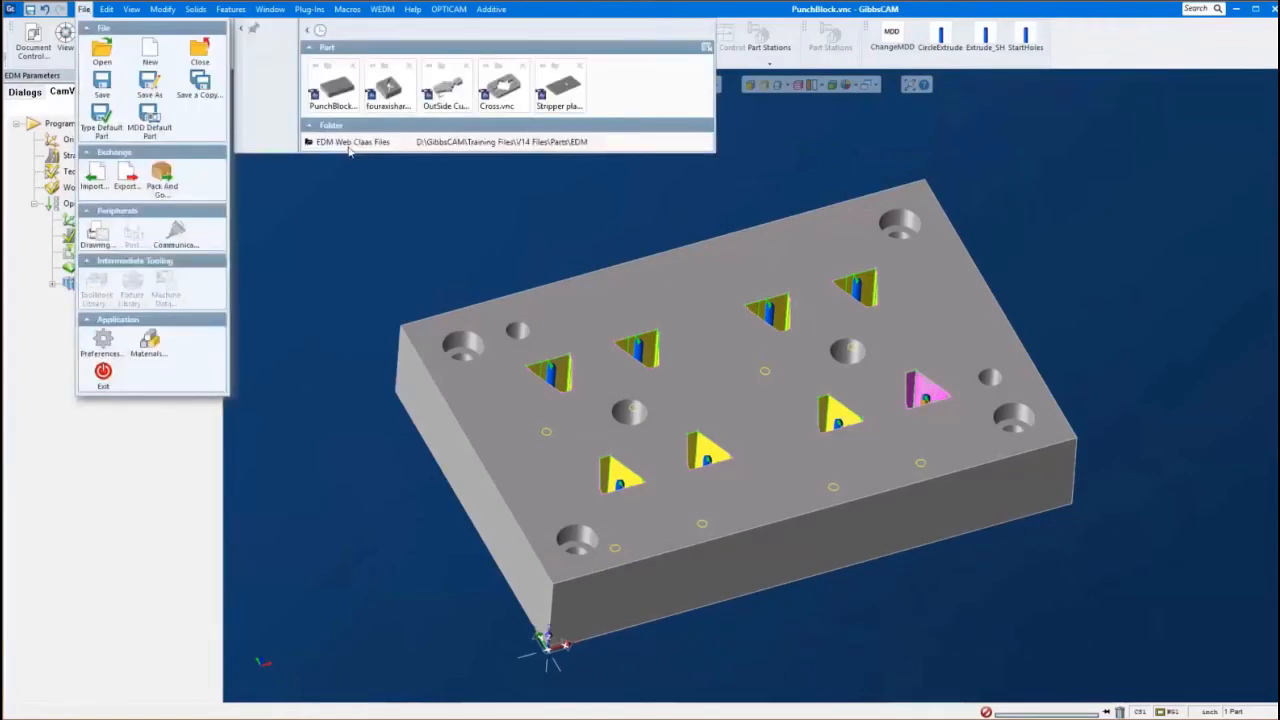
click(333, 88)
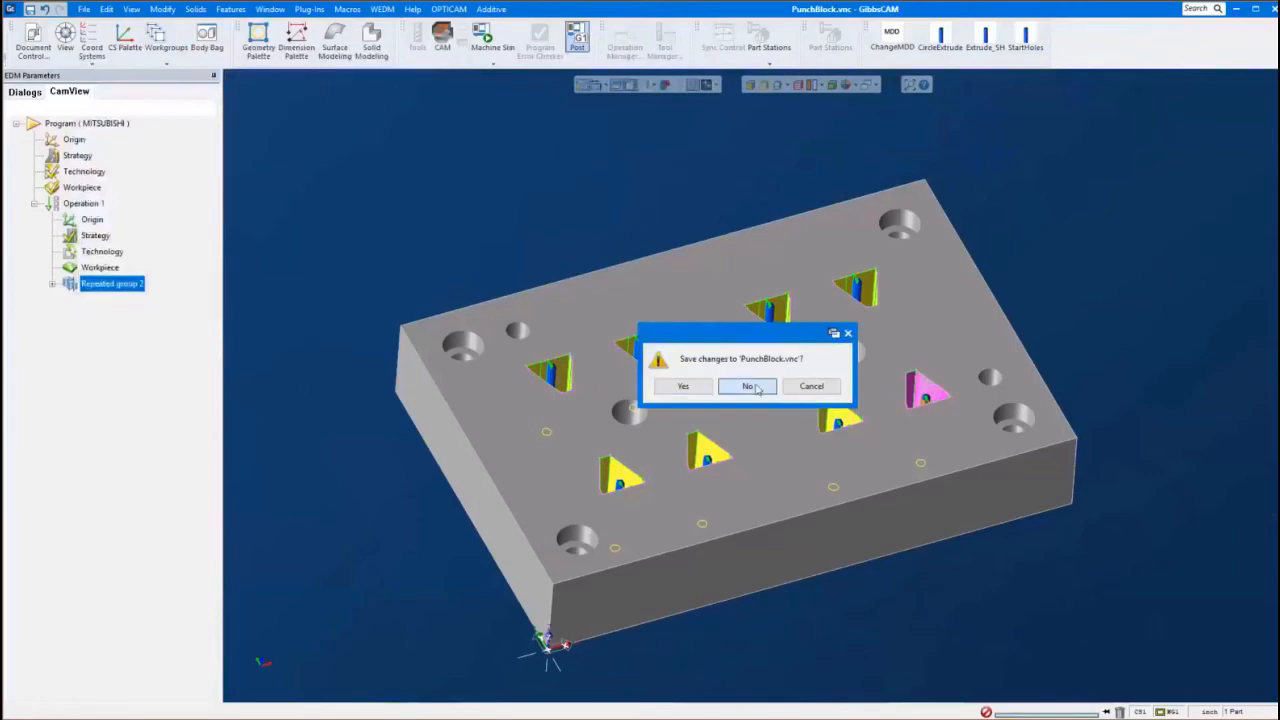
click(757, 388)
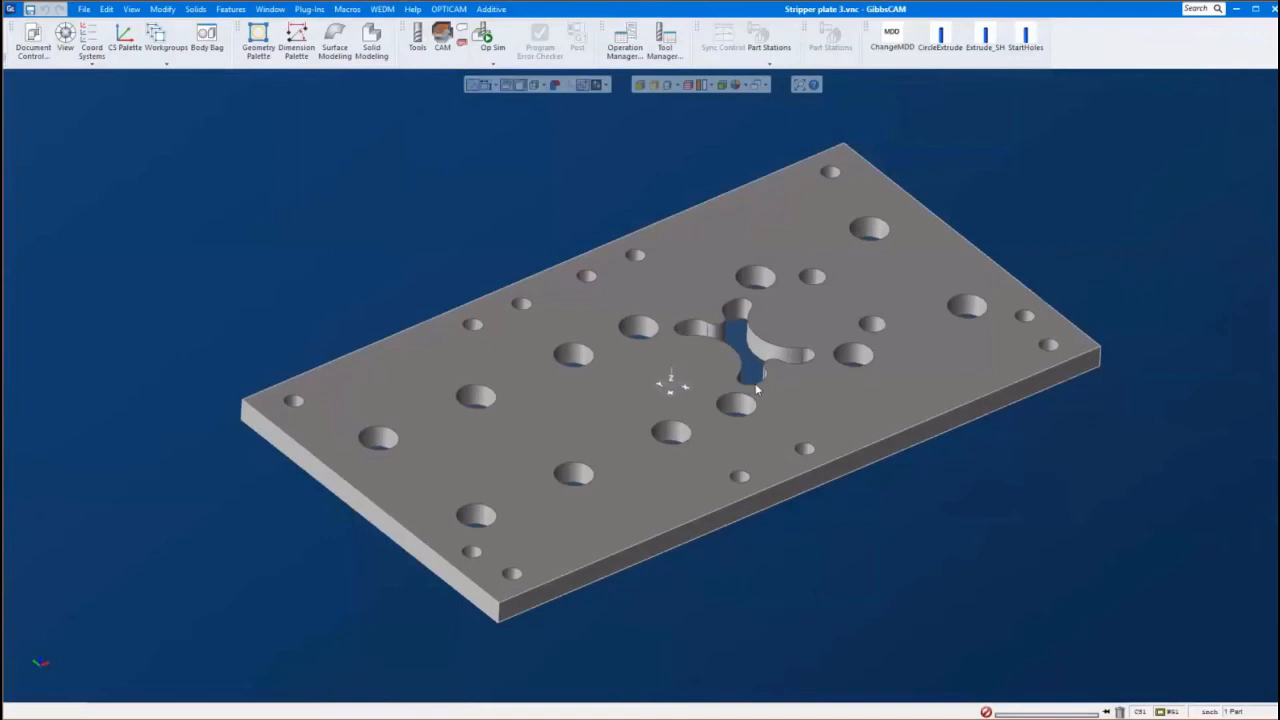
Recognize the stripper plate's holes with AFR in the Hole Manager and sort them into groups automatically
middle_drag(902, 336, 812, 470)
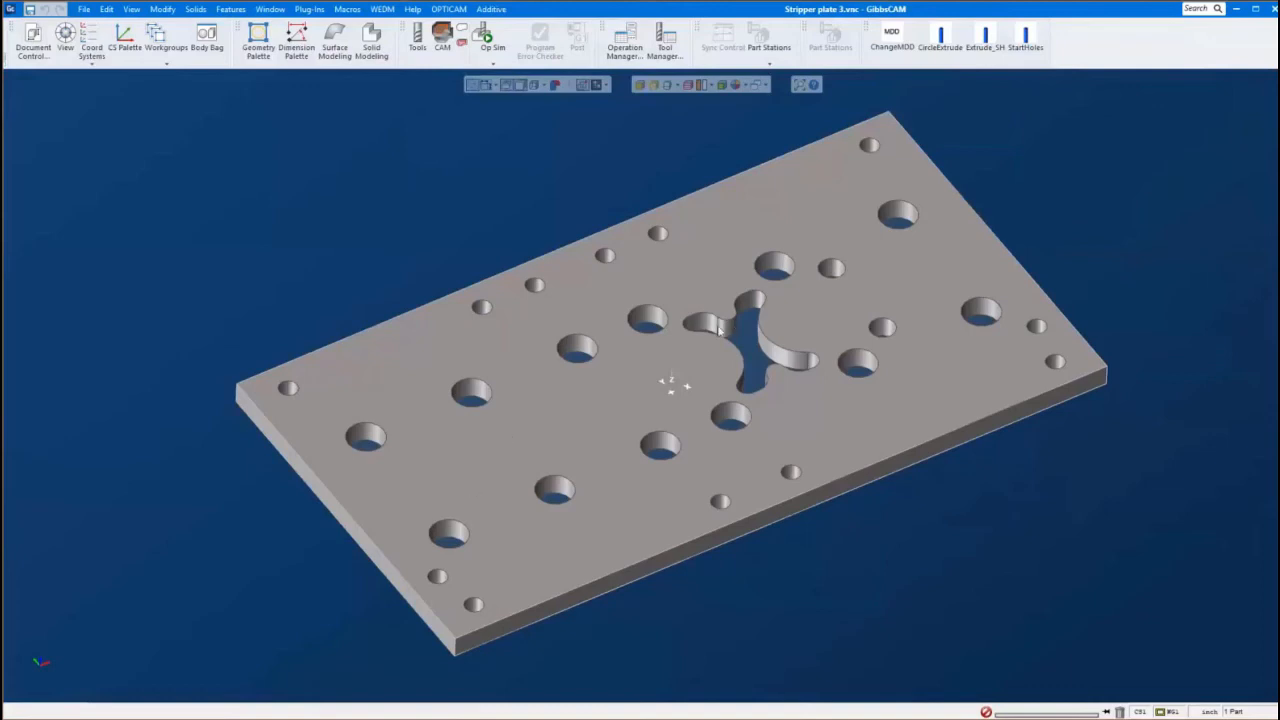
click(614, 285)
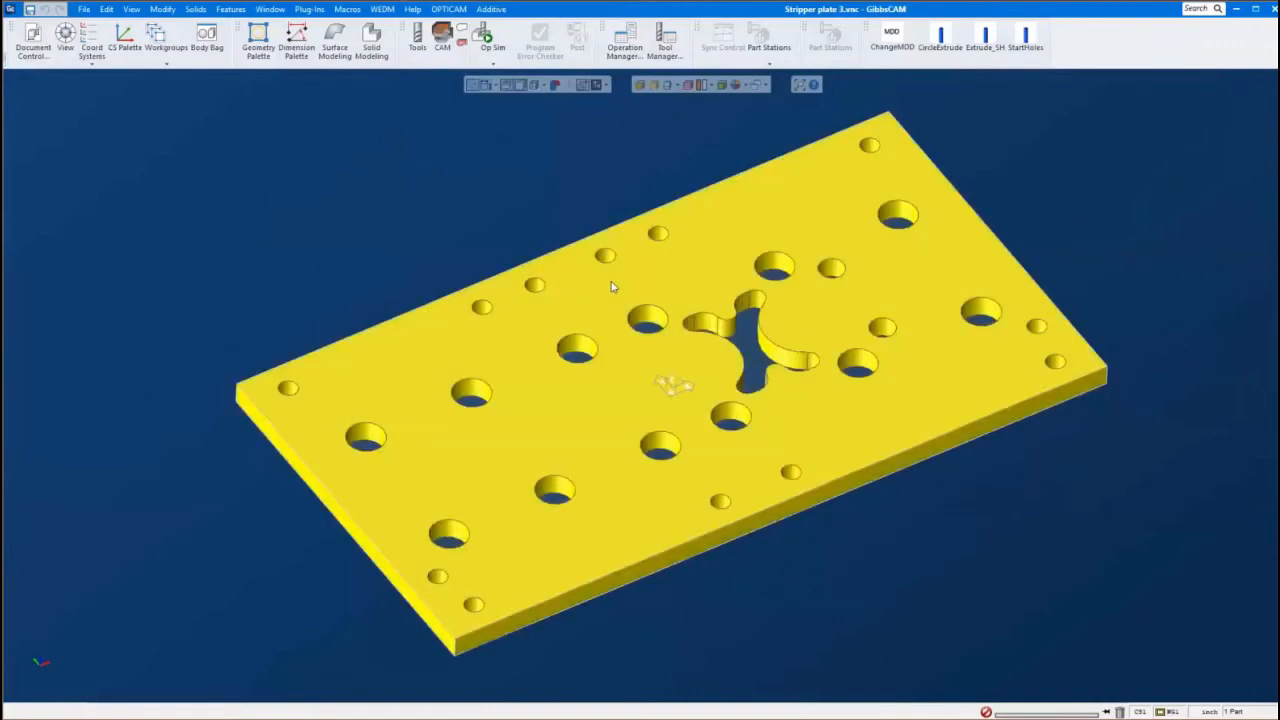
click(230, 9)
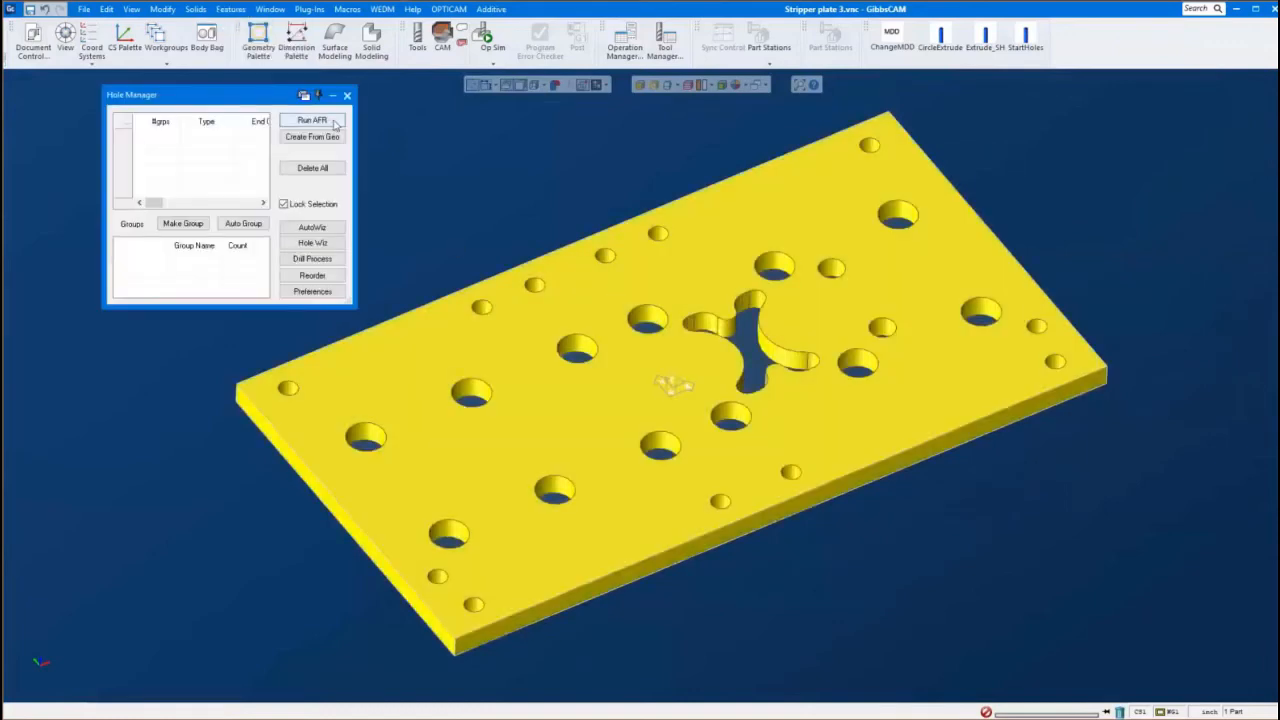
click(312, 120)
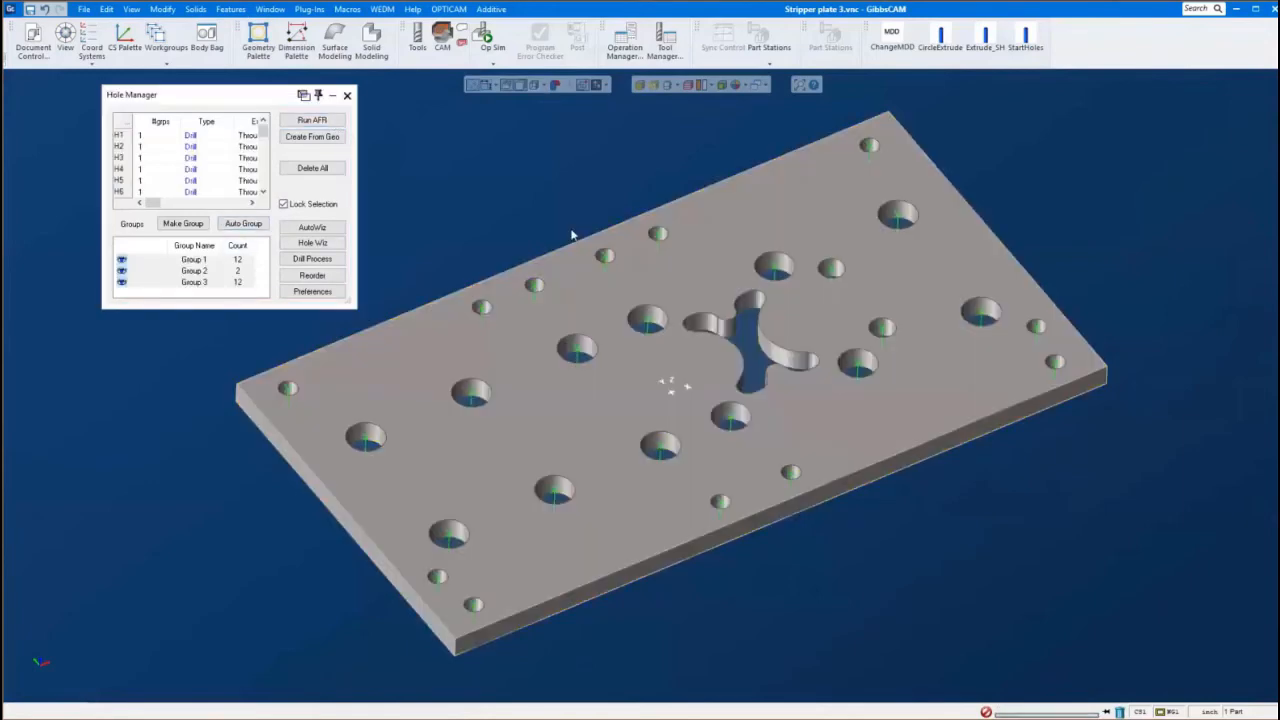
Reorder hole Group 1 with a planar sort using closest hole next from the H+ V+ corner, with the order drawn on the plate
click(252, 262)
click(310, 275)
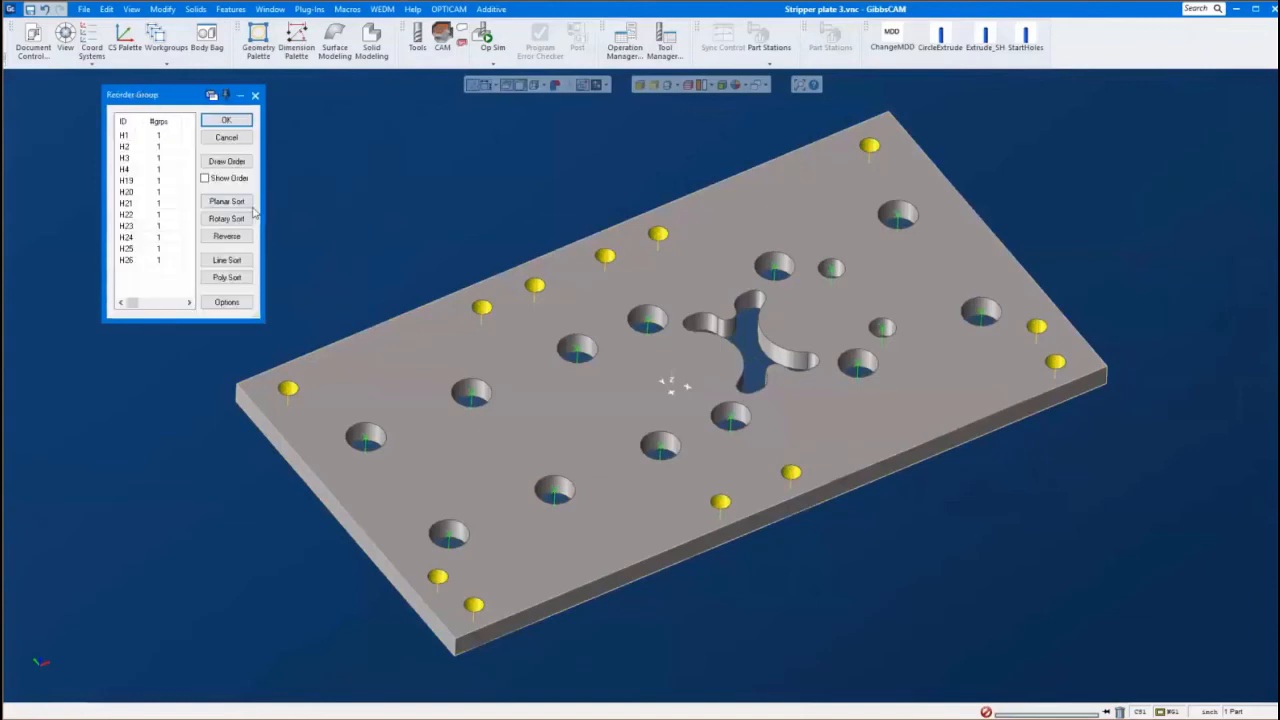
click(243, 203)
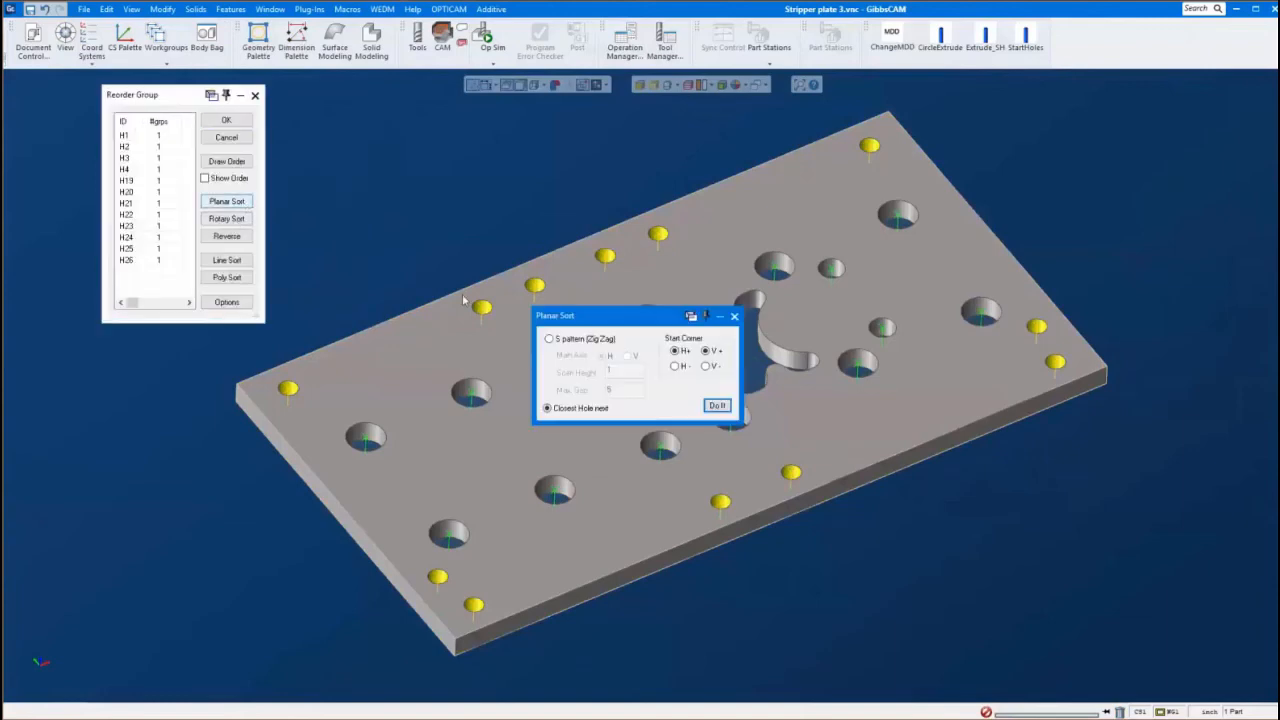
click(718, 406)
click(226, 161)
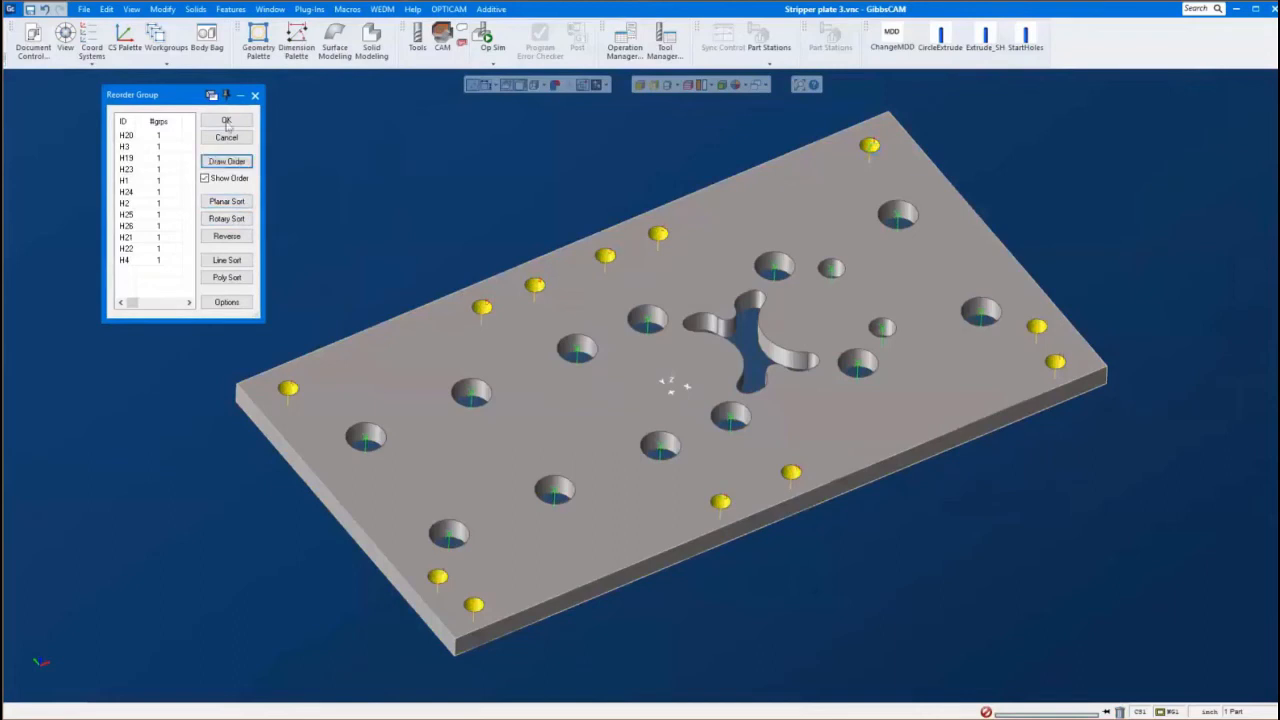
click(226, 120)
Reorder the large holes of Group 3 with the same planar sort and close the Hole Manager
click(244, 286)
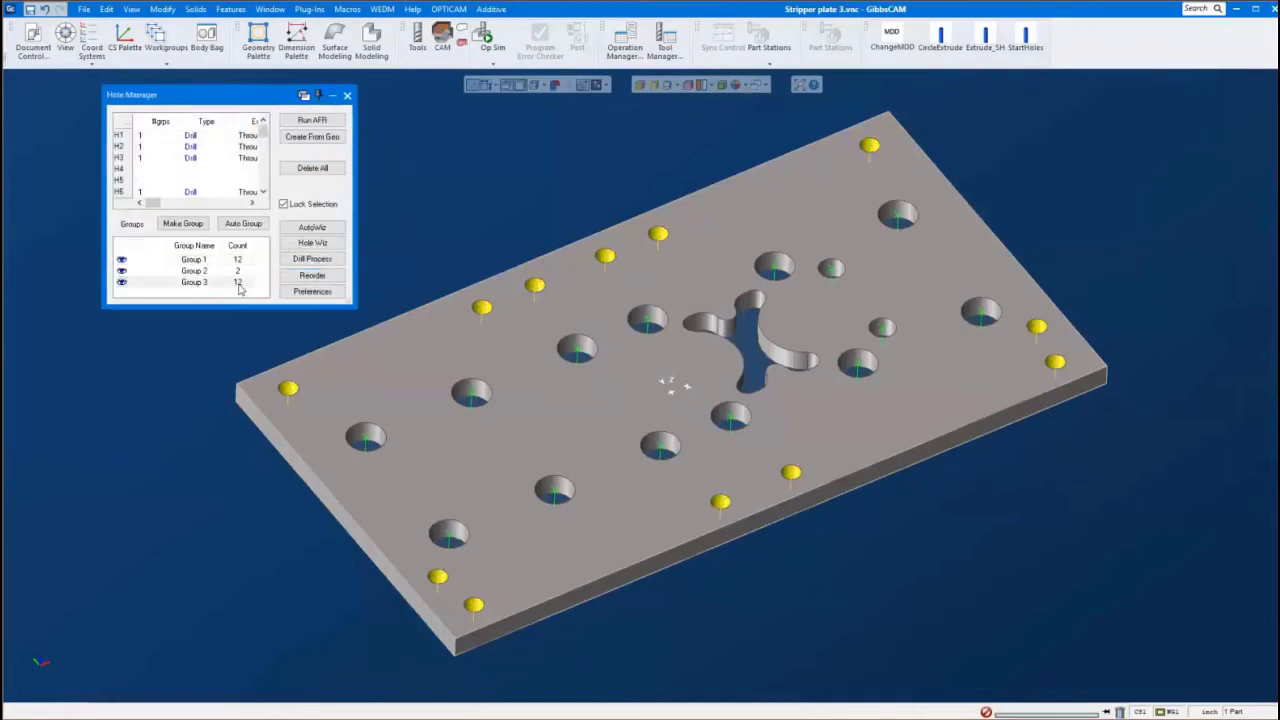
click(311, 276)
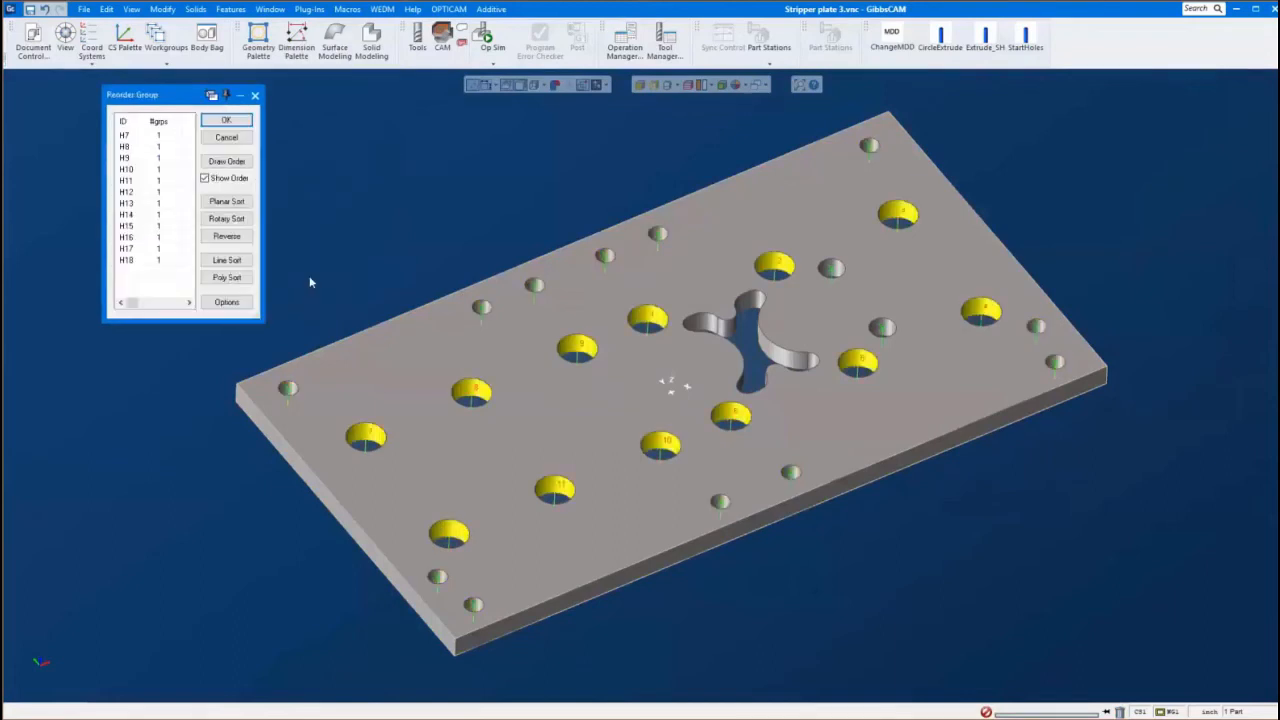
click(226, 201)
click(716, 405)
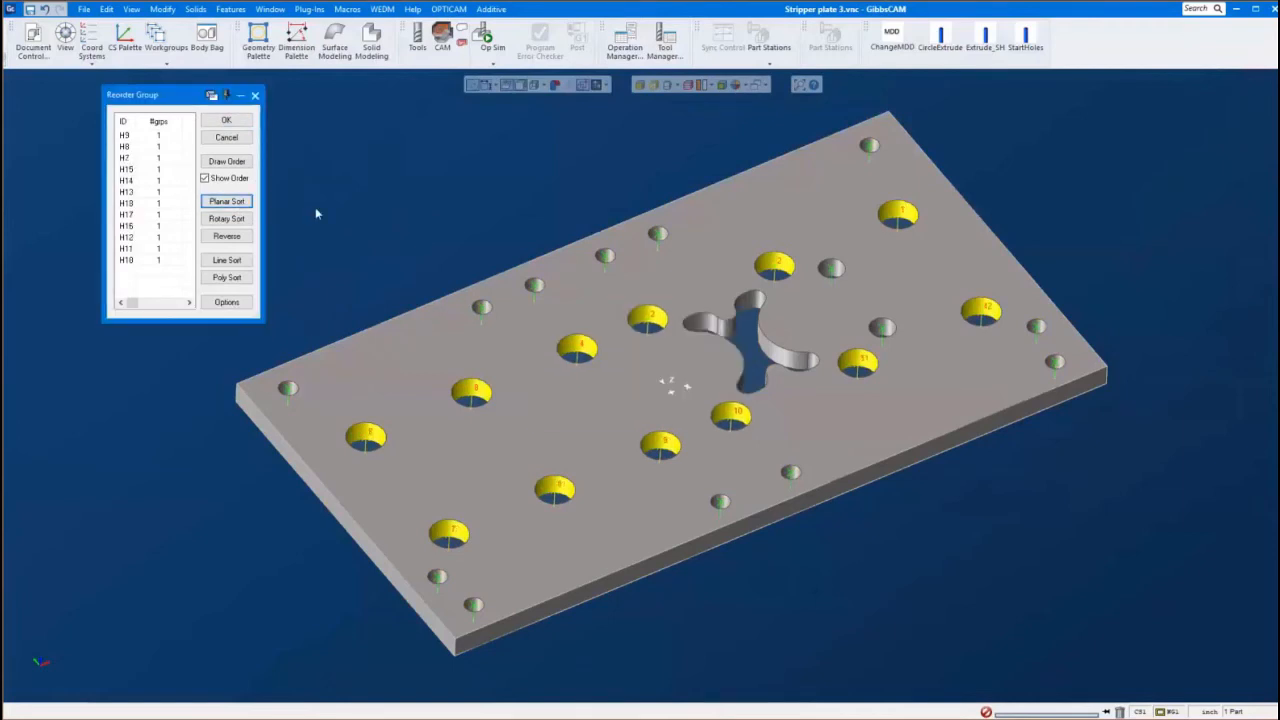
click(226, 119)
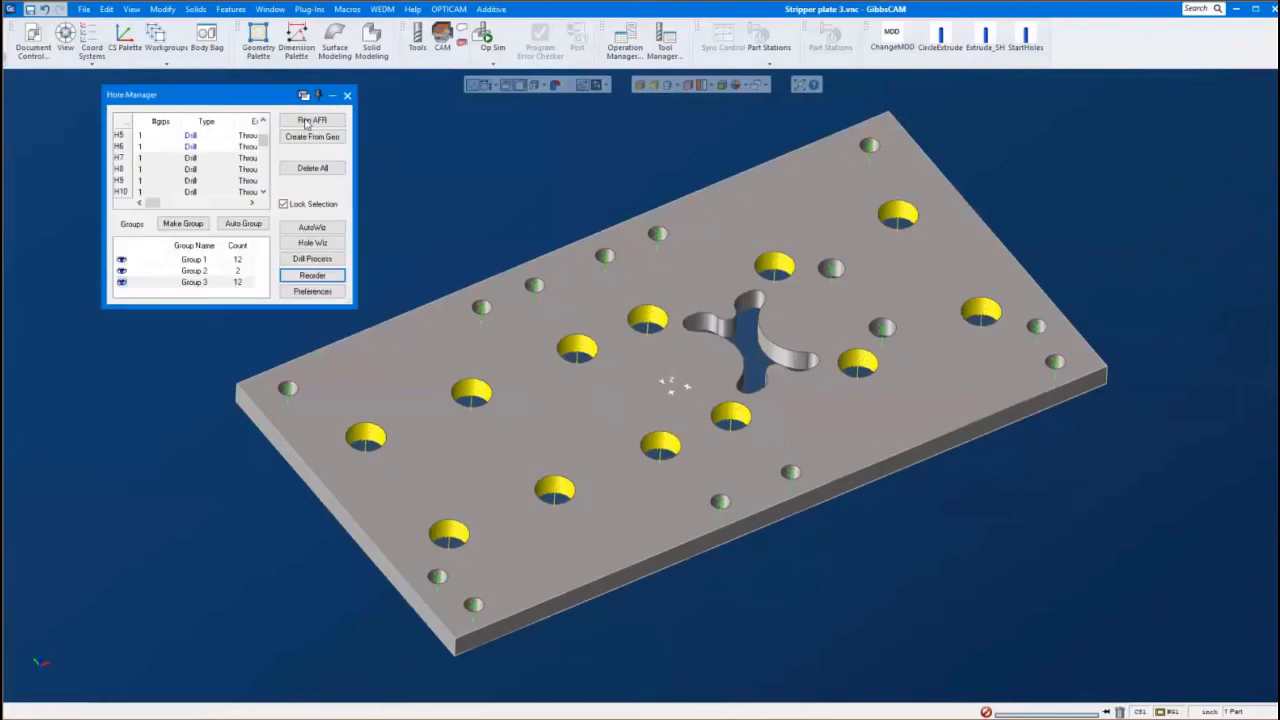
click(347, 97)
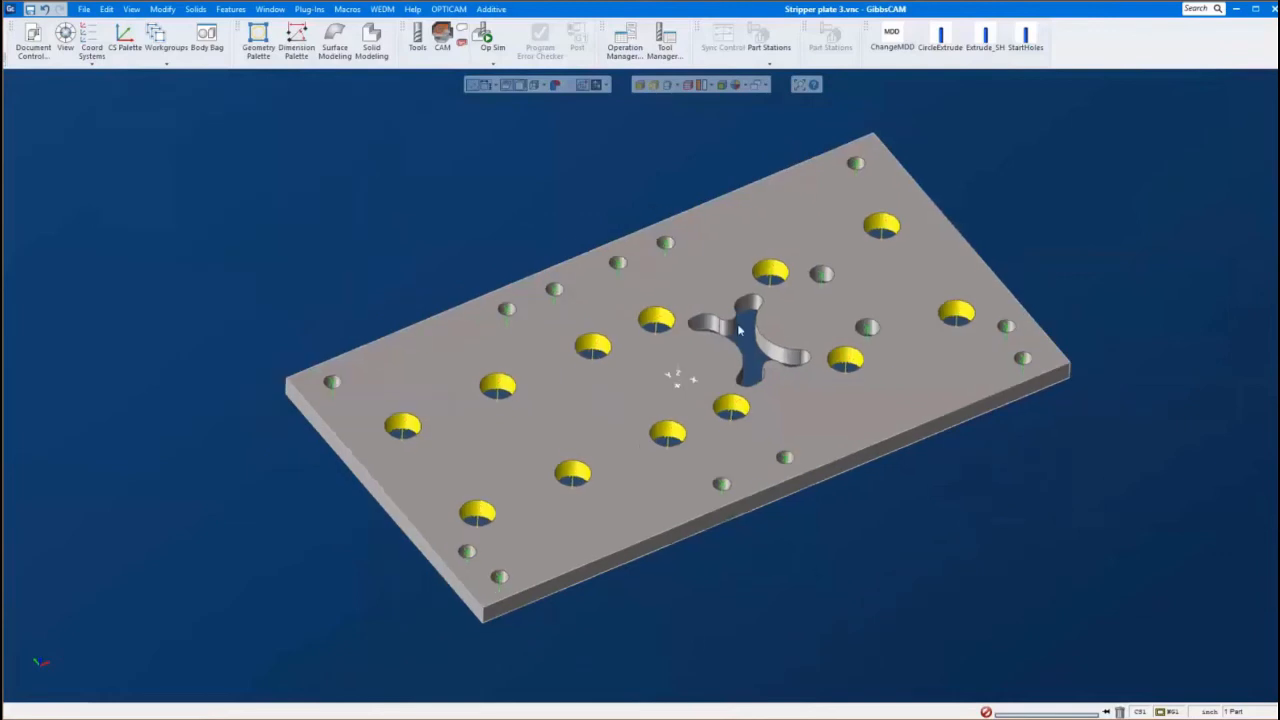
Enter CAM mode and load the saved .375 Drill 1.5 Out of Holder process from the Inch Drills 8ths set into the first process tile
click(445, 38)
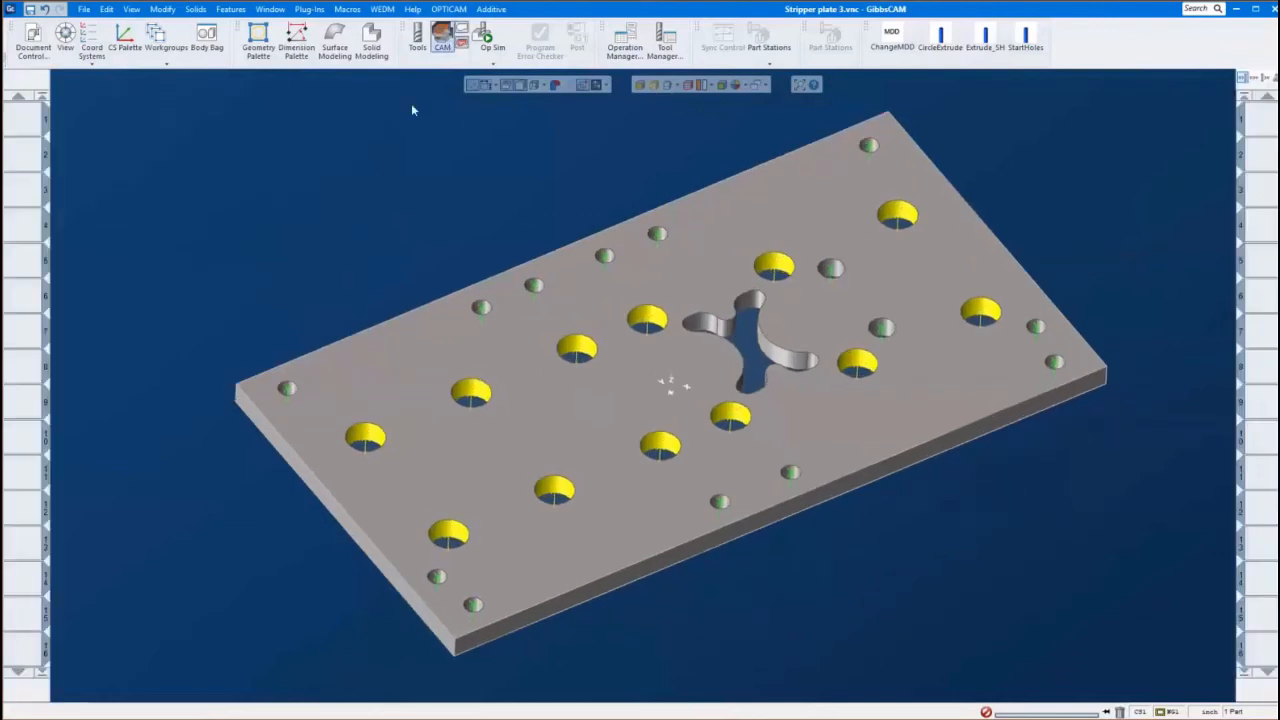
right_click(26, 124)
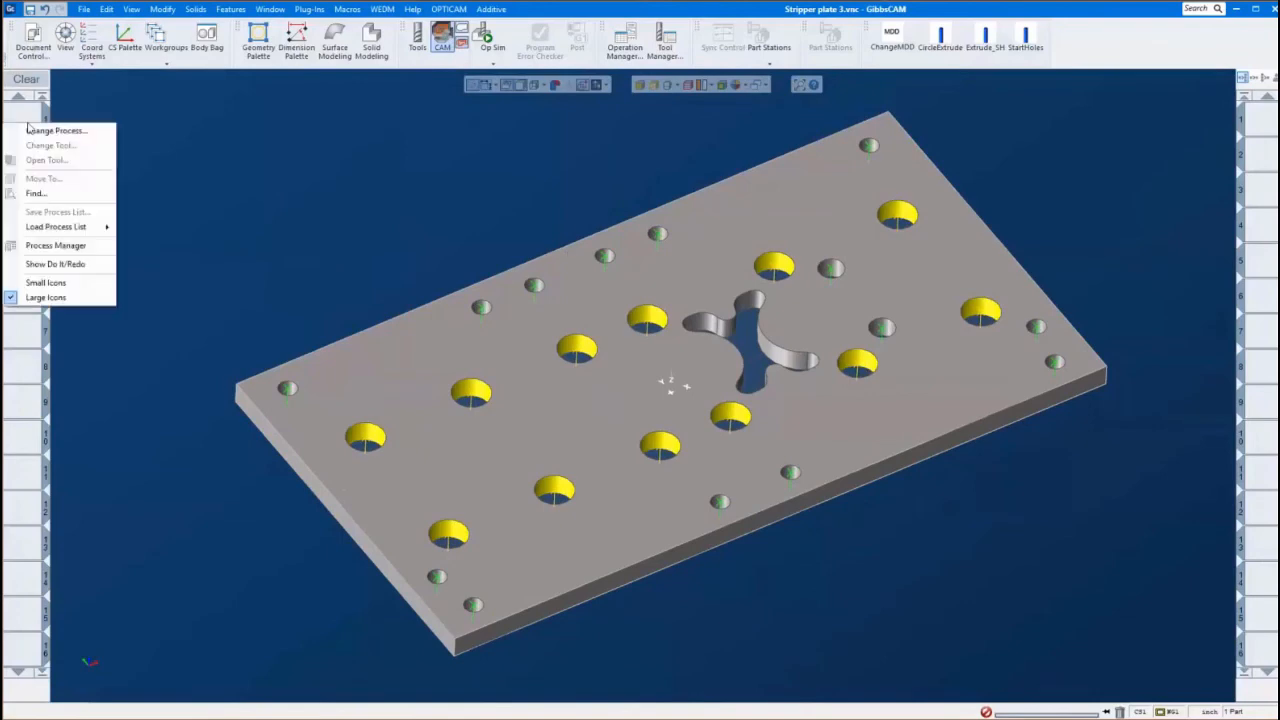
mouse_move(72, 236)
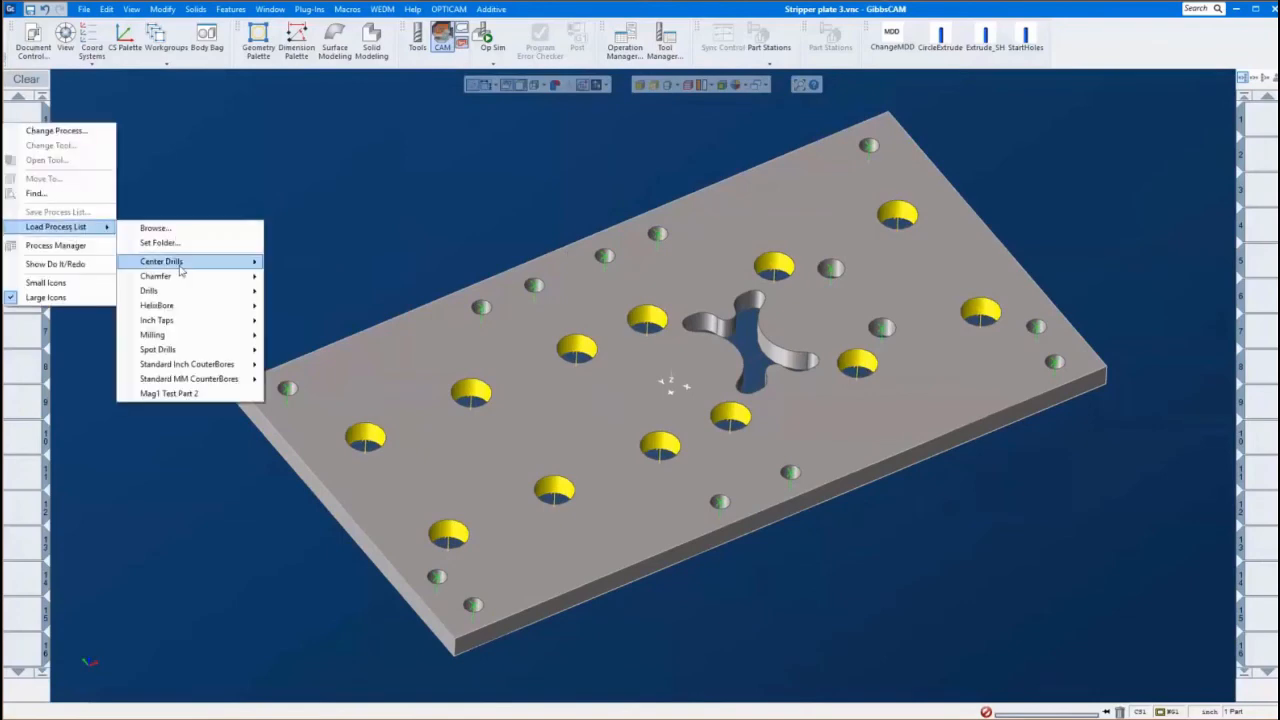
mouse_move(181, 293)
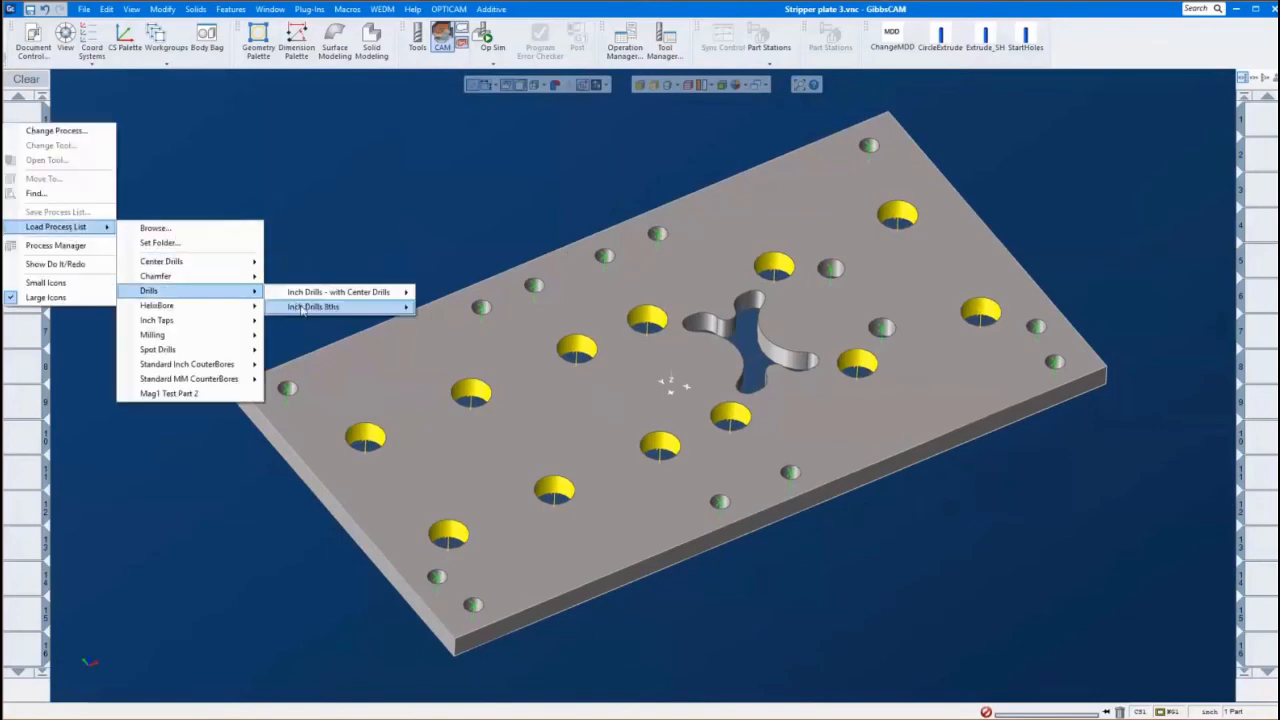
mouse_move(390, 307)
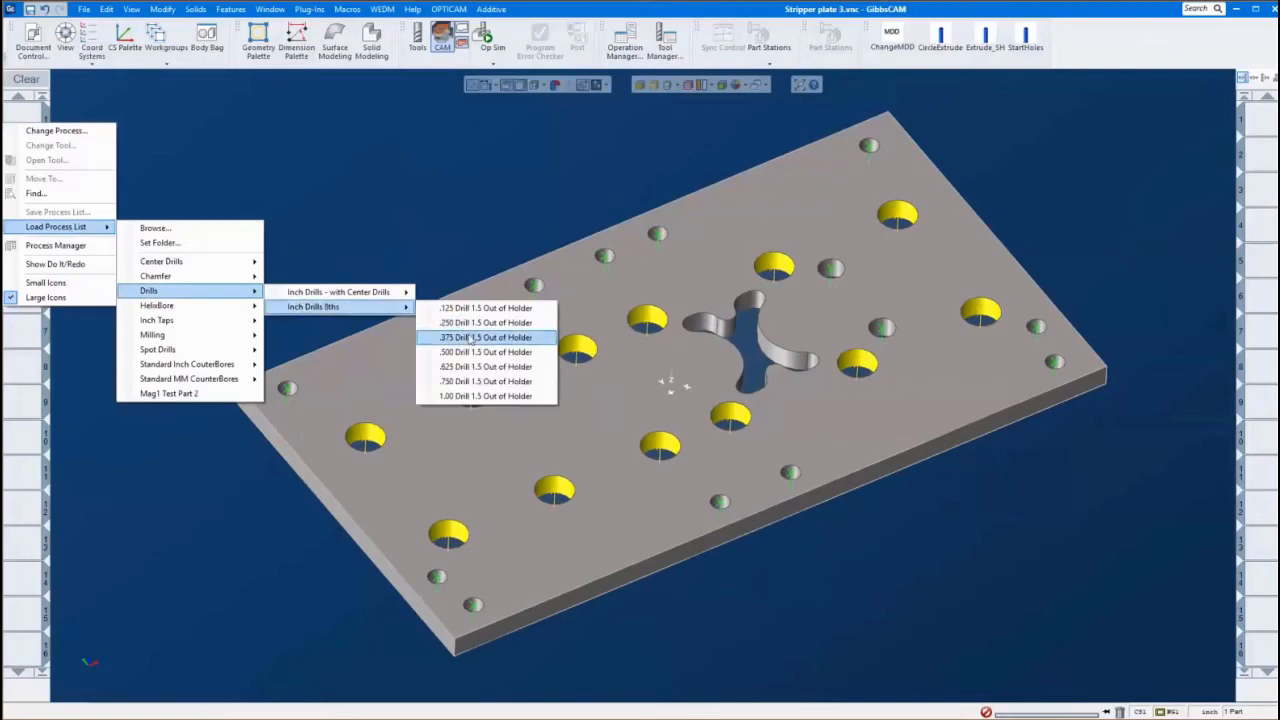
click(458, 331)
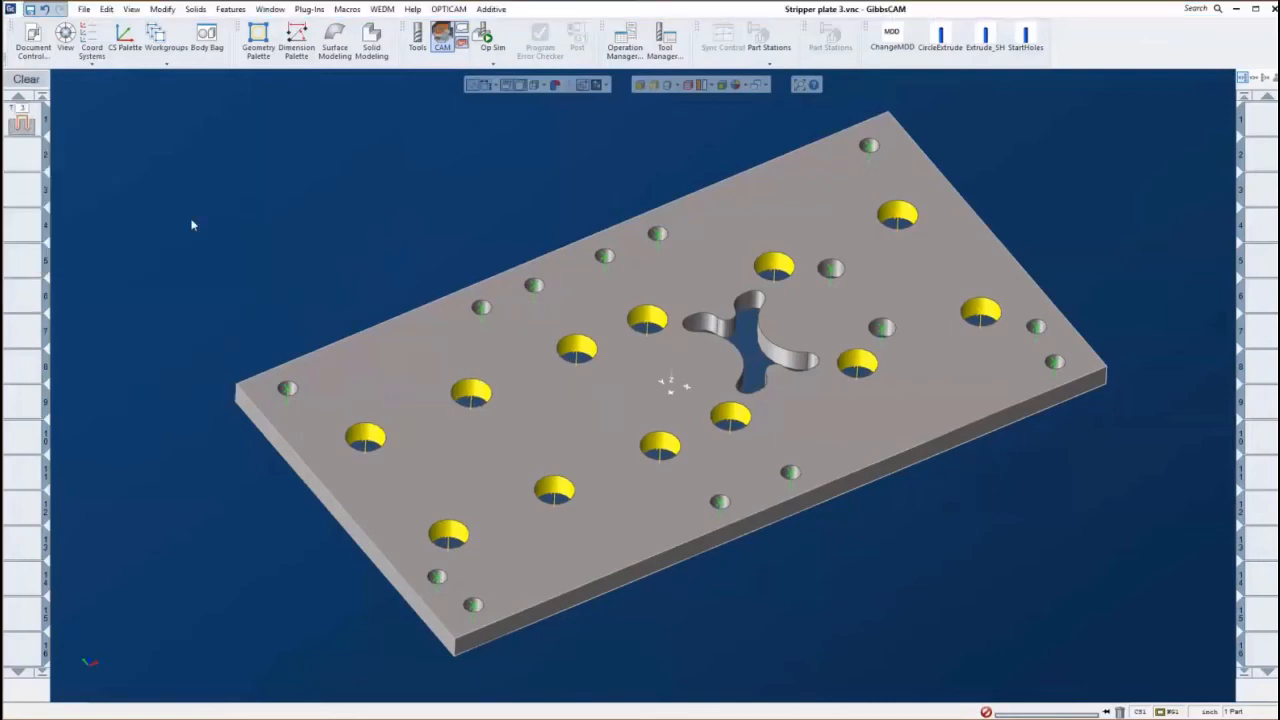
Select the small outer holes of Group 1 and generate the drilling operation on them
right_click(872, 148)
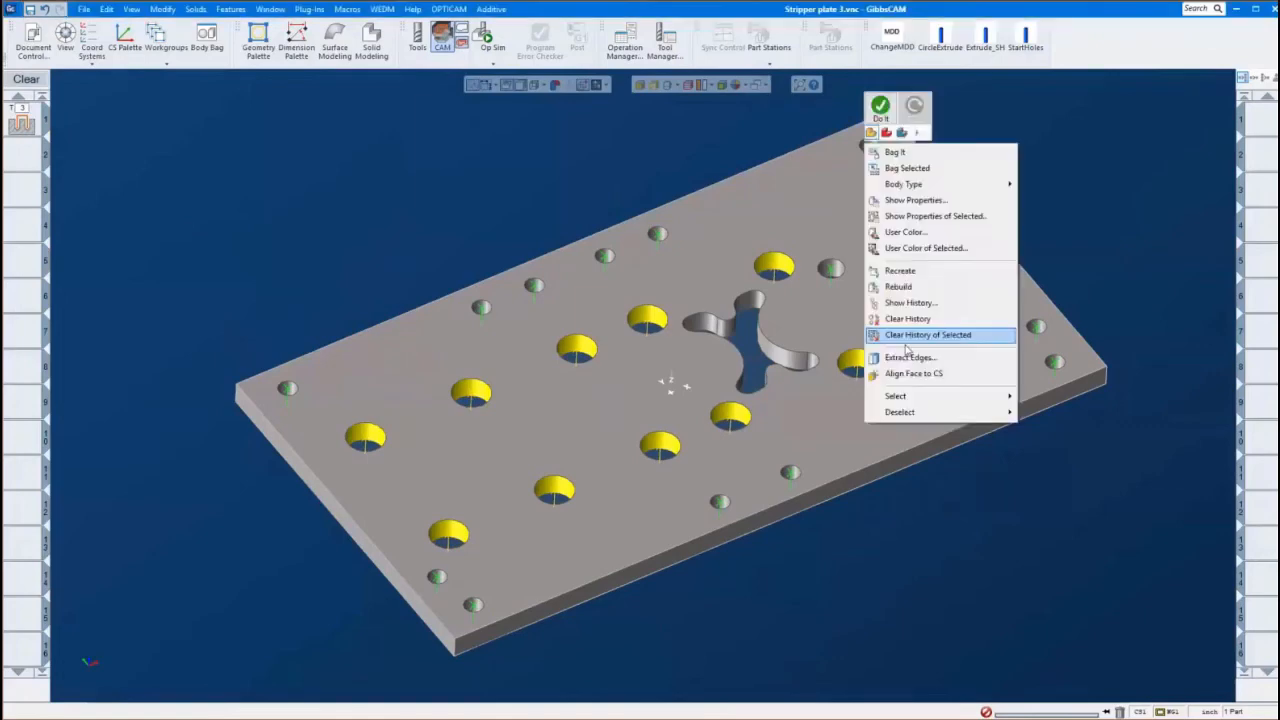
click(760, 128)
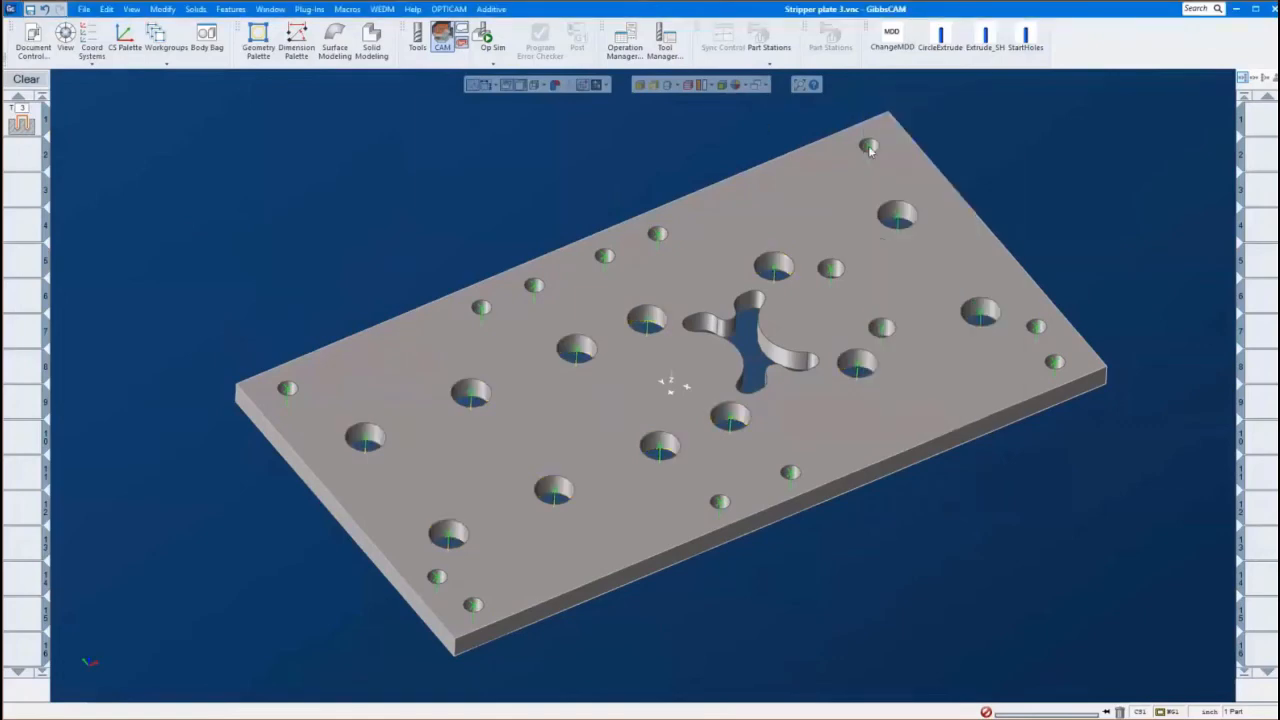
right_click(869, 145)
mouse_move(918, 232)
click(1022, 235)
right_click(1028, 192)
click(1041, 159)
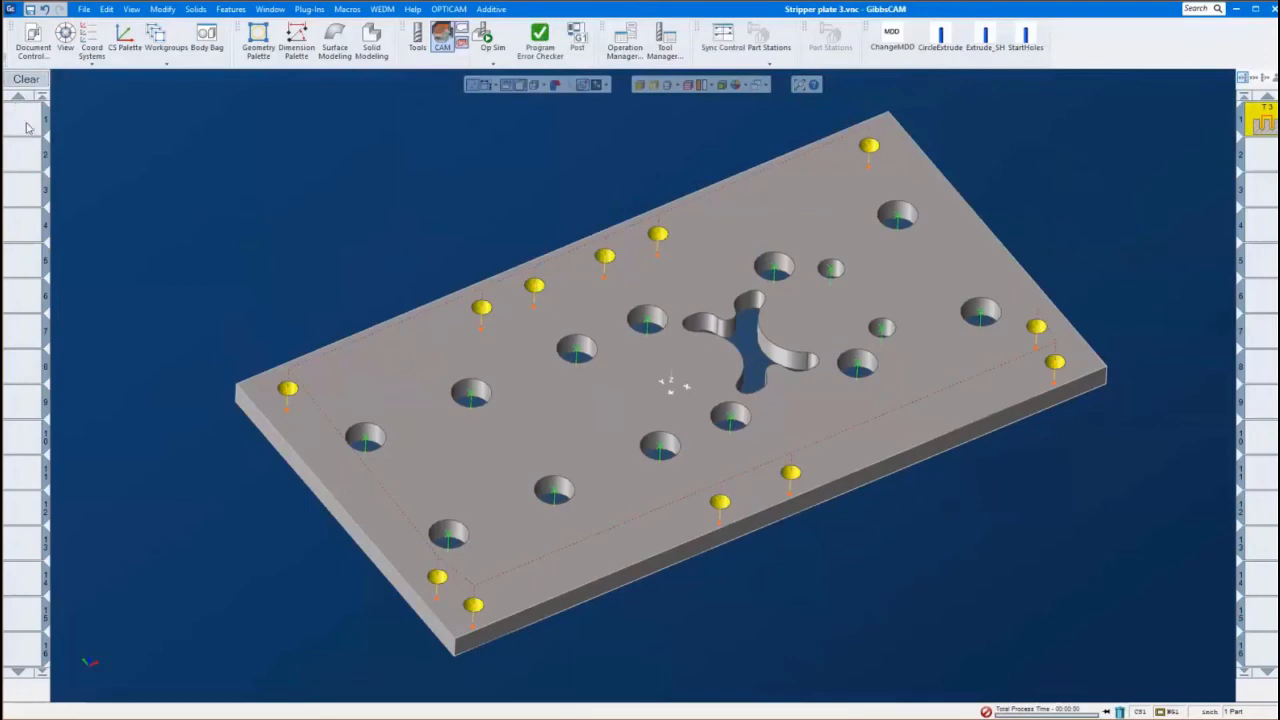
Load a saved Milling process list for thru holes, starting at the first process tile
right_click(20, 123)
mouse_move(58, 228)
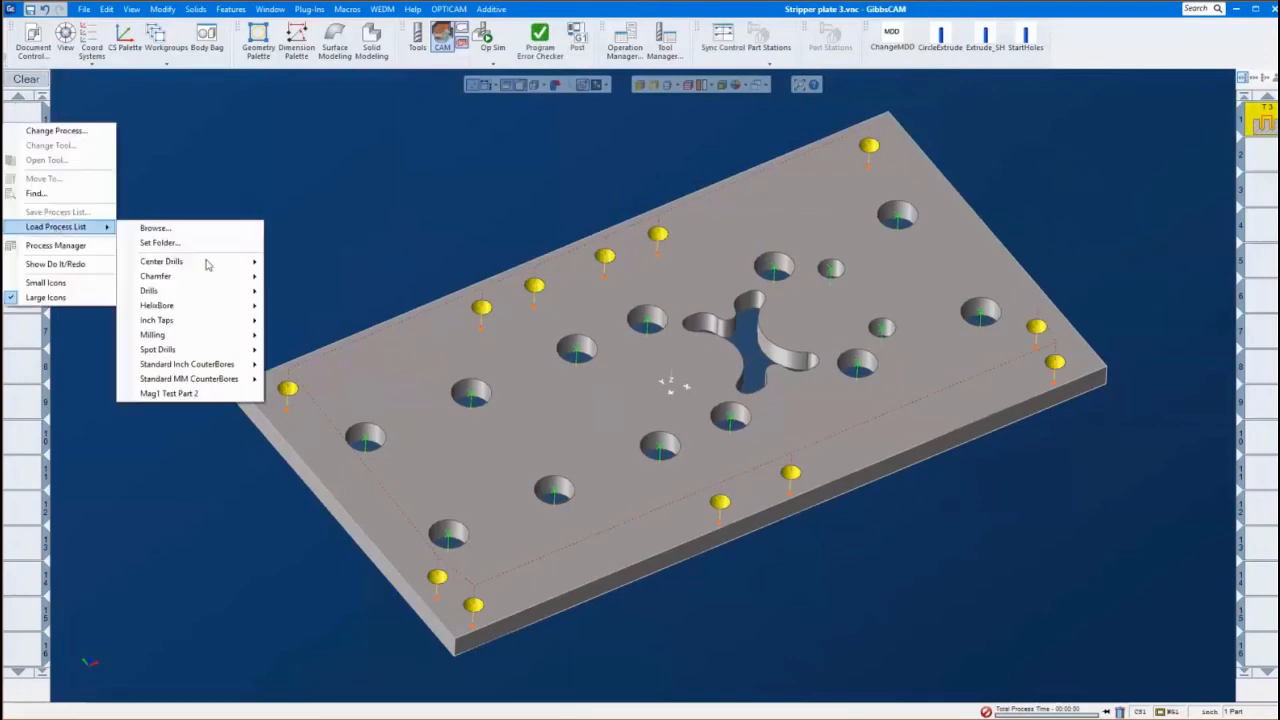
mouse_move(188, 336)
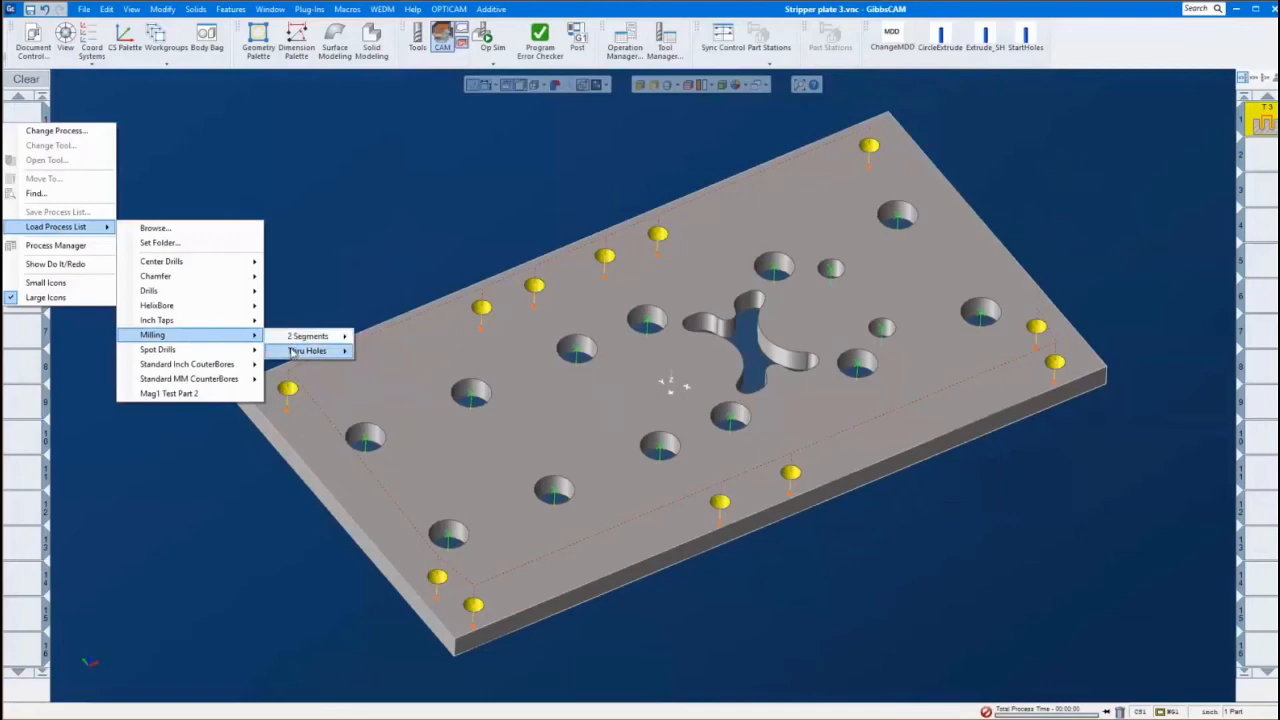
mouse_move(300, 350)
click(434, 357)
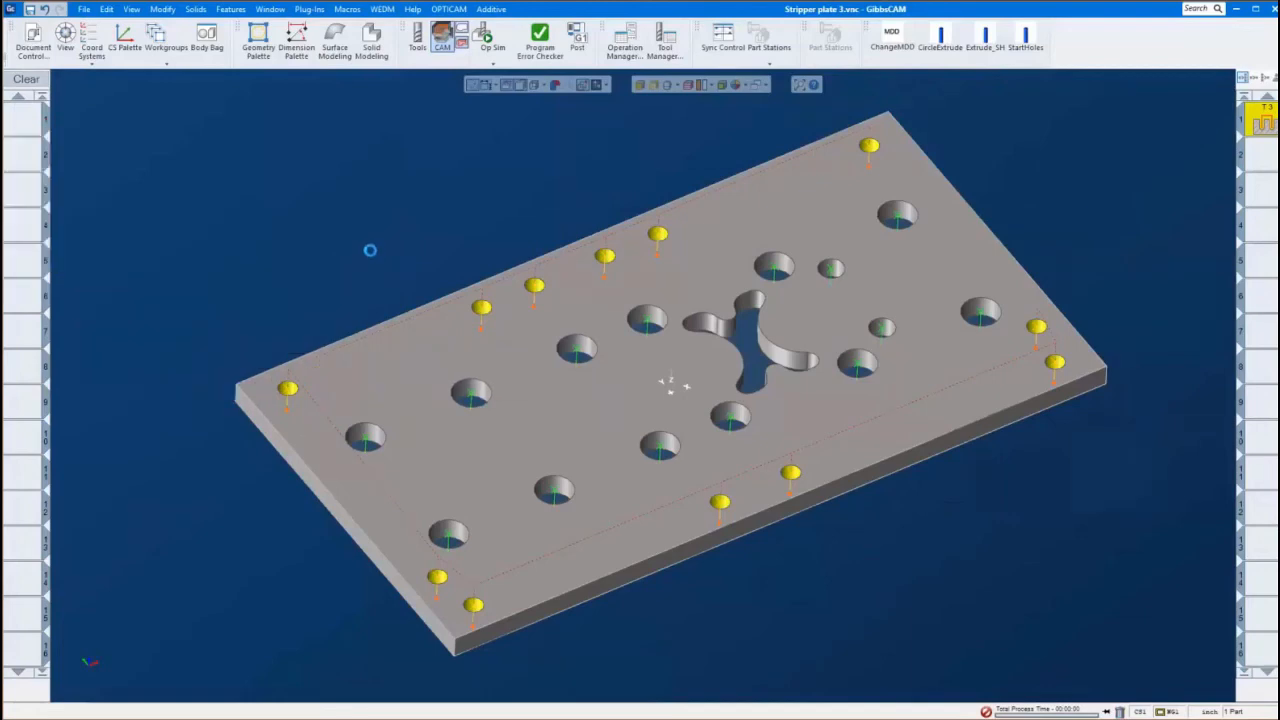
Select all large holes of Group 3 and generate the two thru-hole milling operations on them
click(899, 218)
right_click(899, 218)
mouse_move(1005, 304)
click(1060, 302)
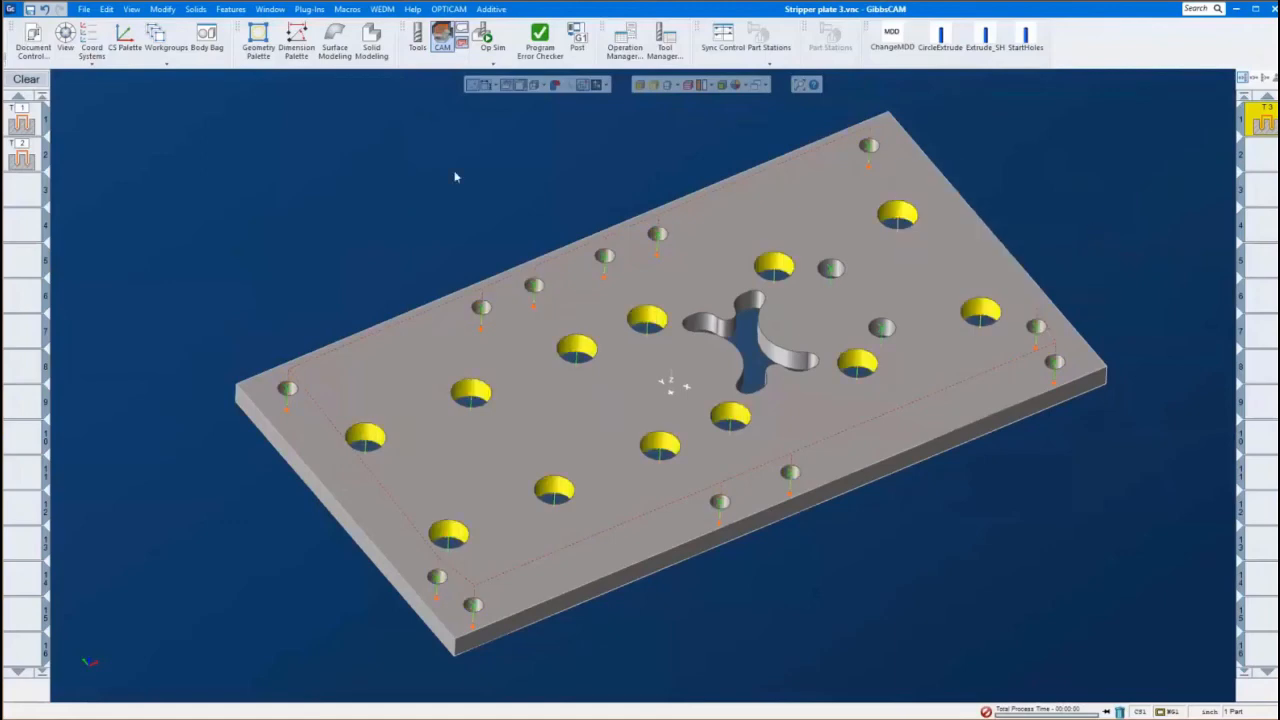
click(475, 127)
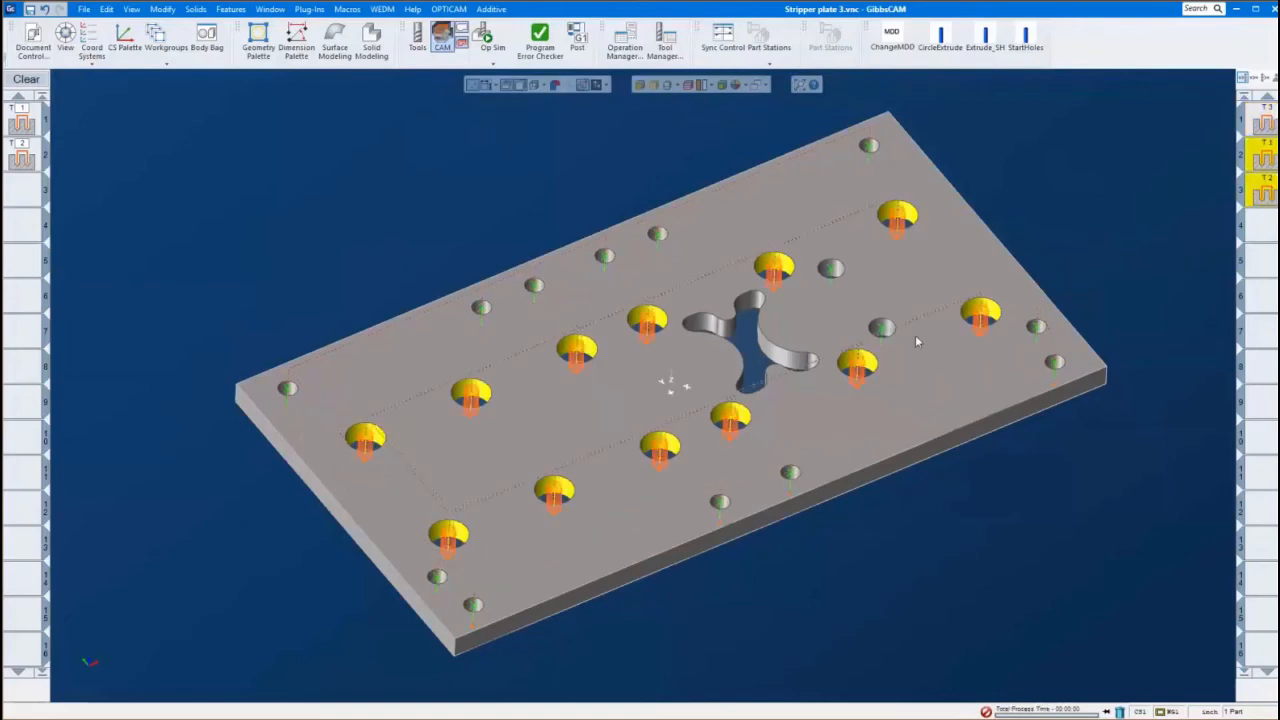
Simulate the drilling and milling operations in Op Sim at an adjusted playback speed, then close the simulation
scroll(915, 335, down, 2)
scroll(546, 234, up, 1)
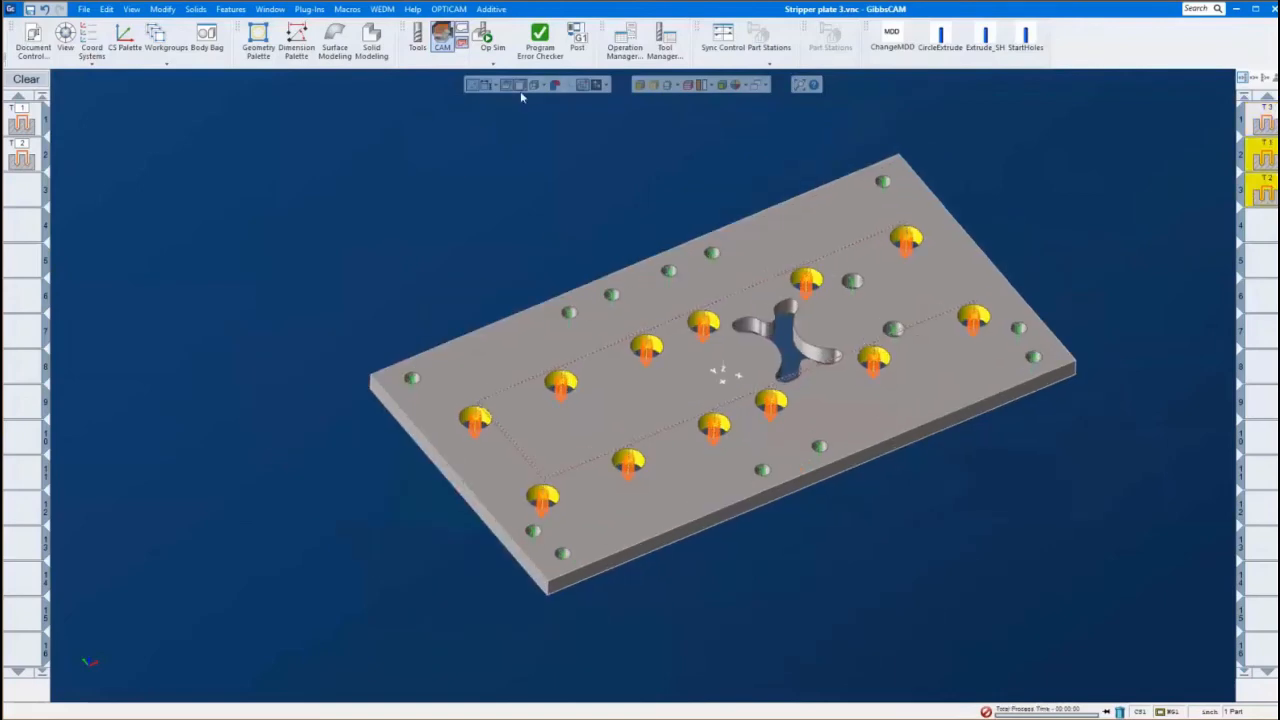
click(486, 40)
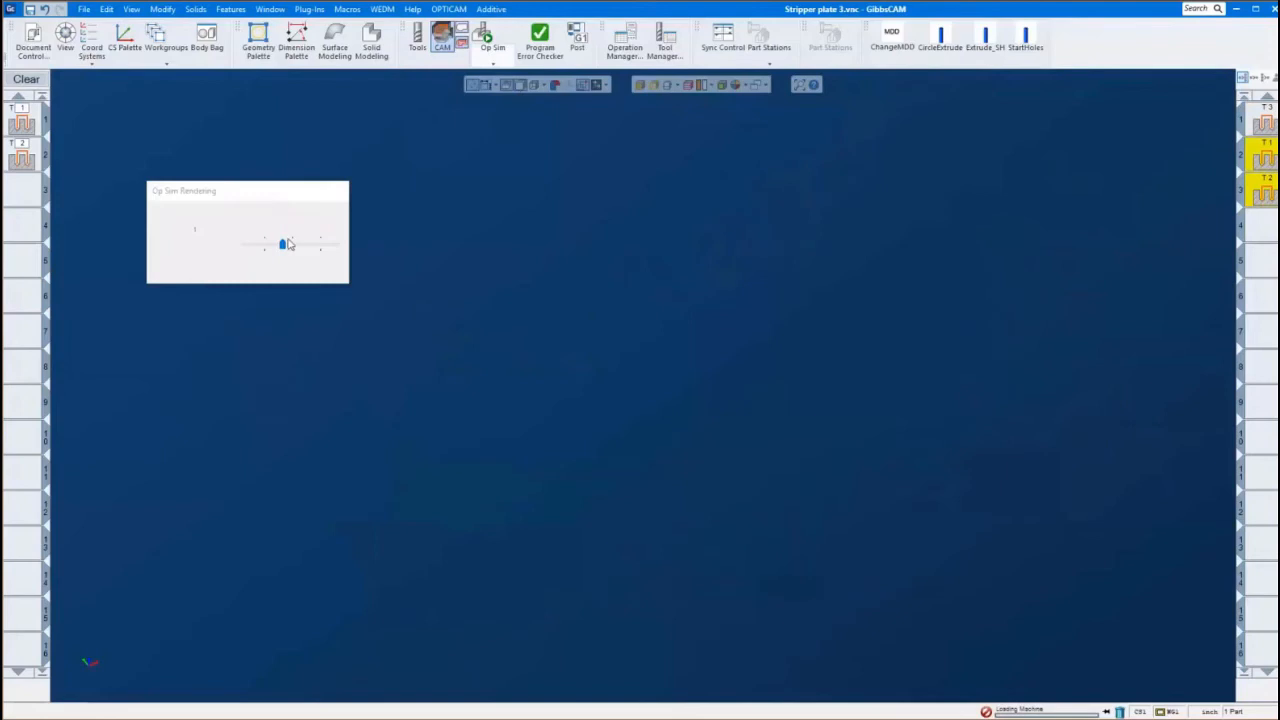
click(290, 229)
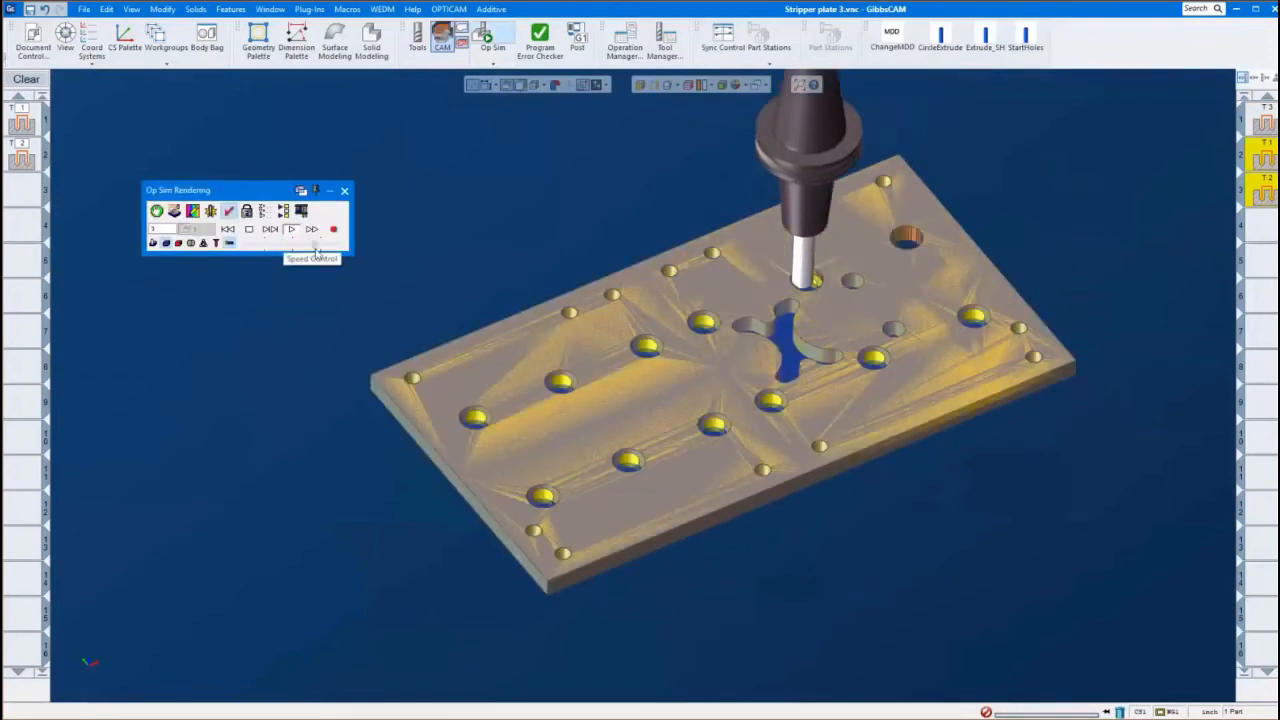
drag(316, 248, 307, 246)
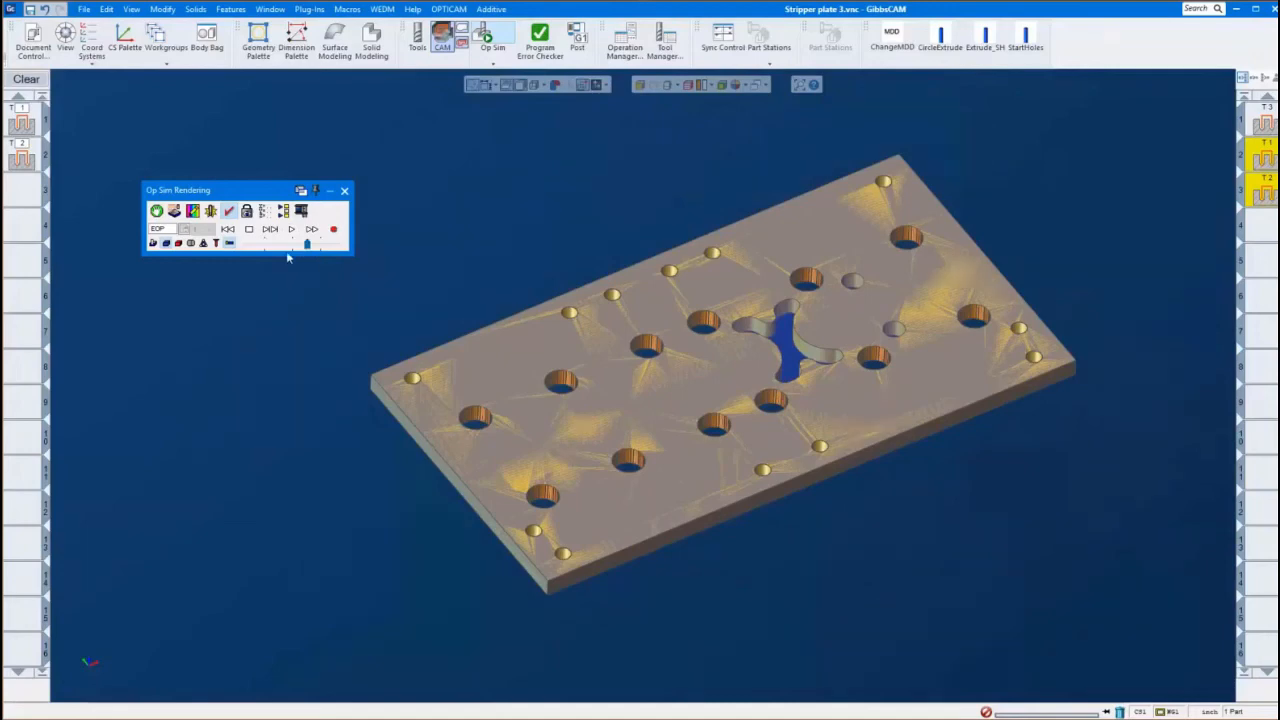
right_click(241, 193)
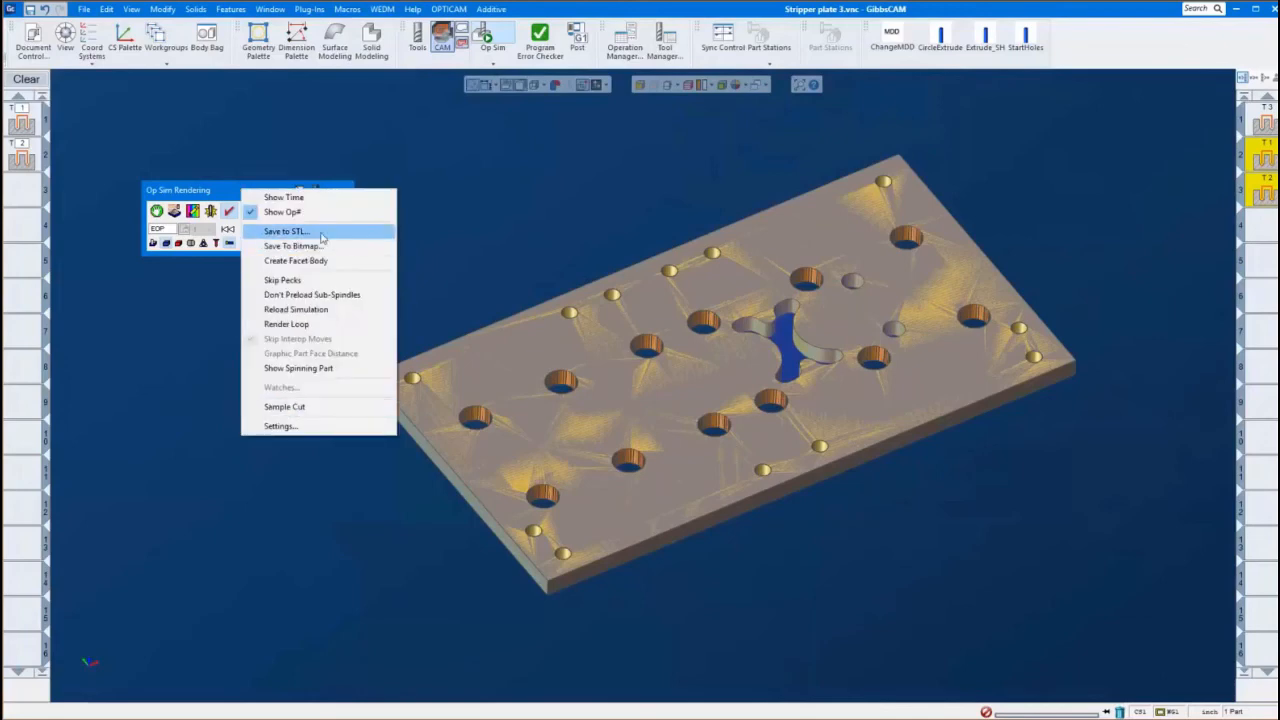
click(483, 181)
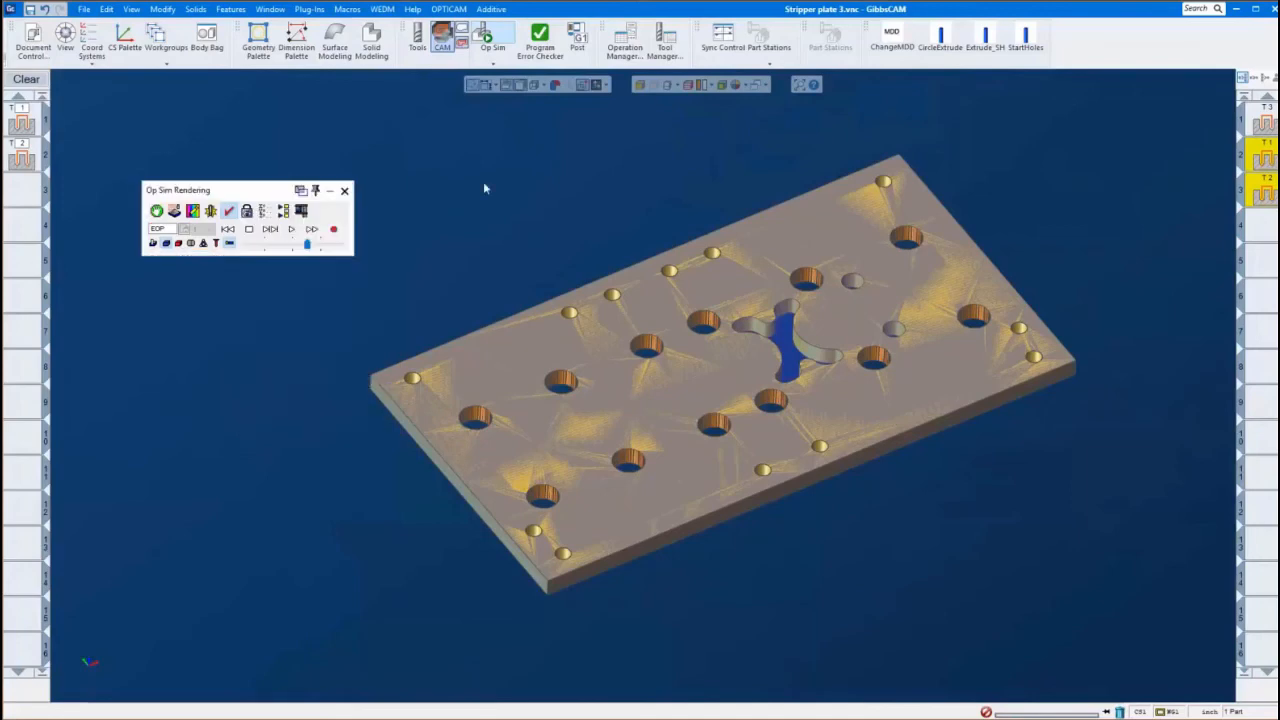
click(345, 191)
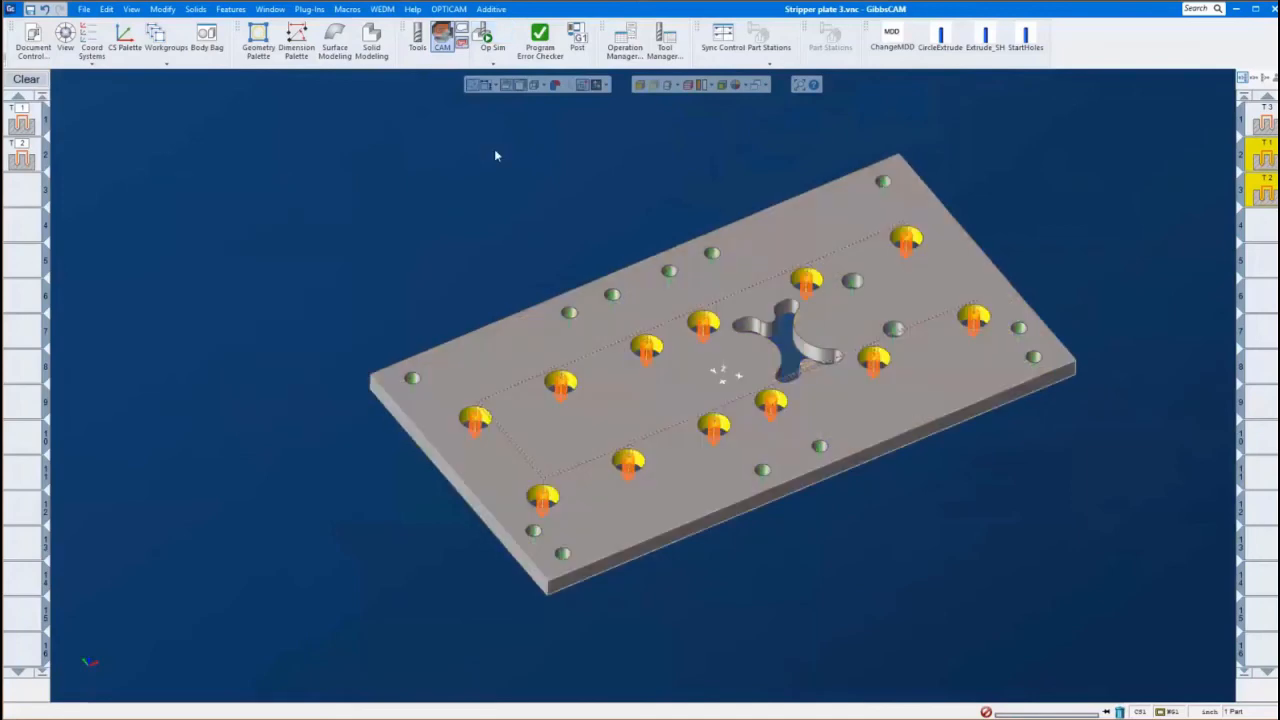
Leave CAM mode and, in the top view, place a 0.05 radius circle with the freehand mouse option inside the X-shaped opening
click(493, 60)
click(449, 58)
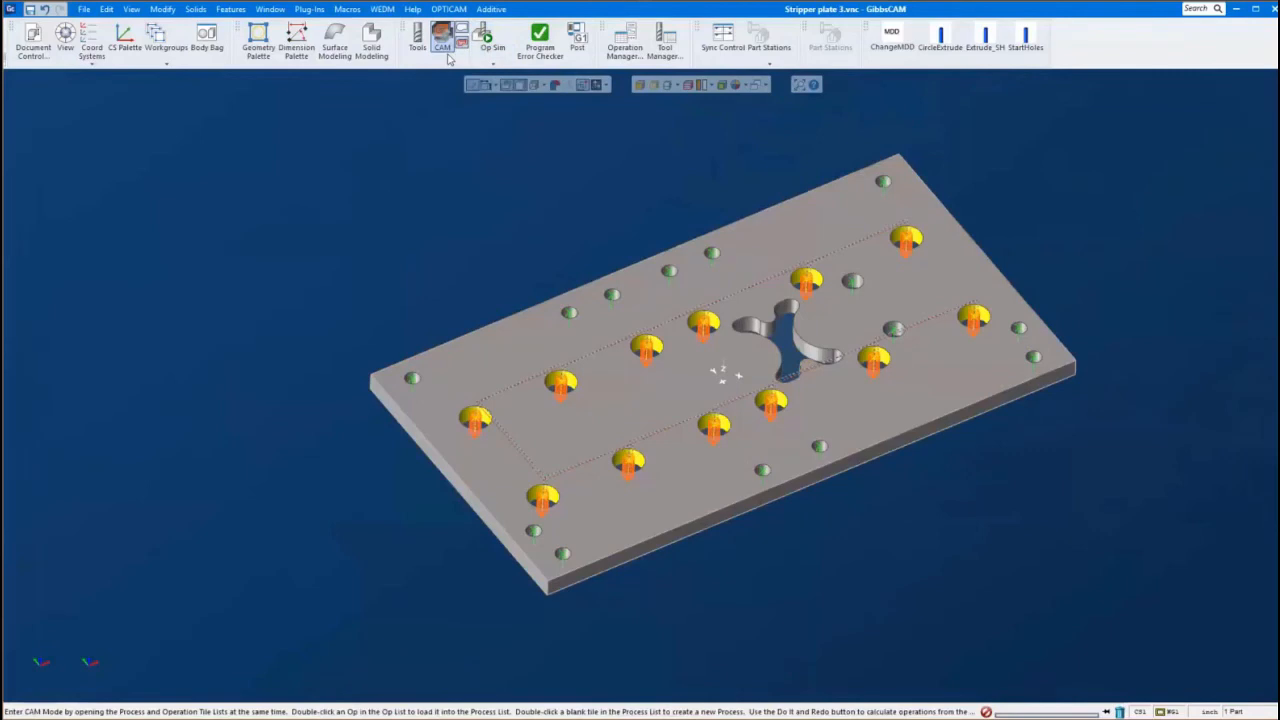
scroll(799, 419, up, 3)
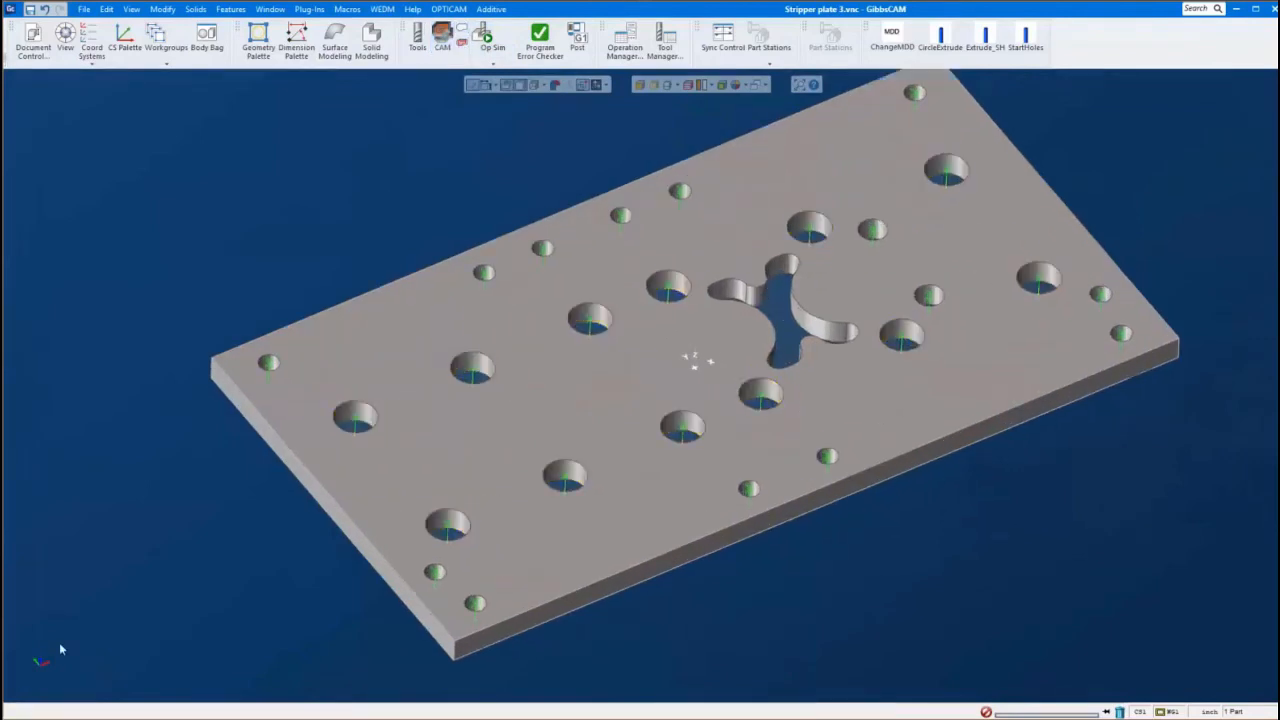
click(29, 643)
scroll(866, 117, up, 2)
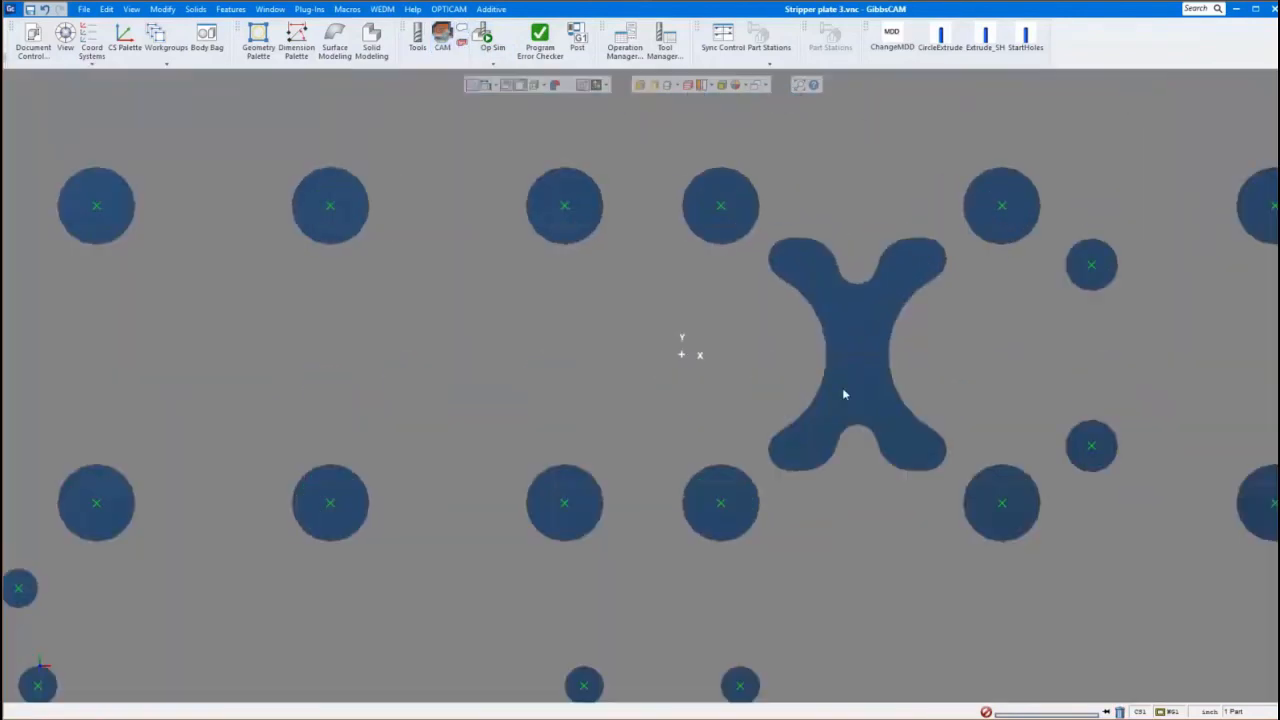
scroll(842, 387, down, 1)
click(258, 40)
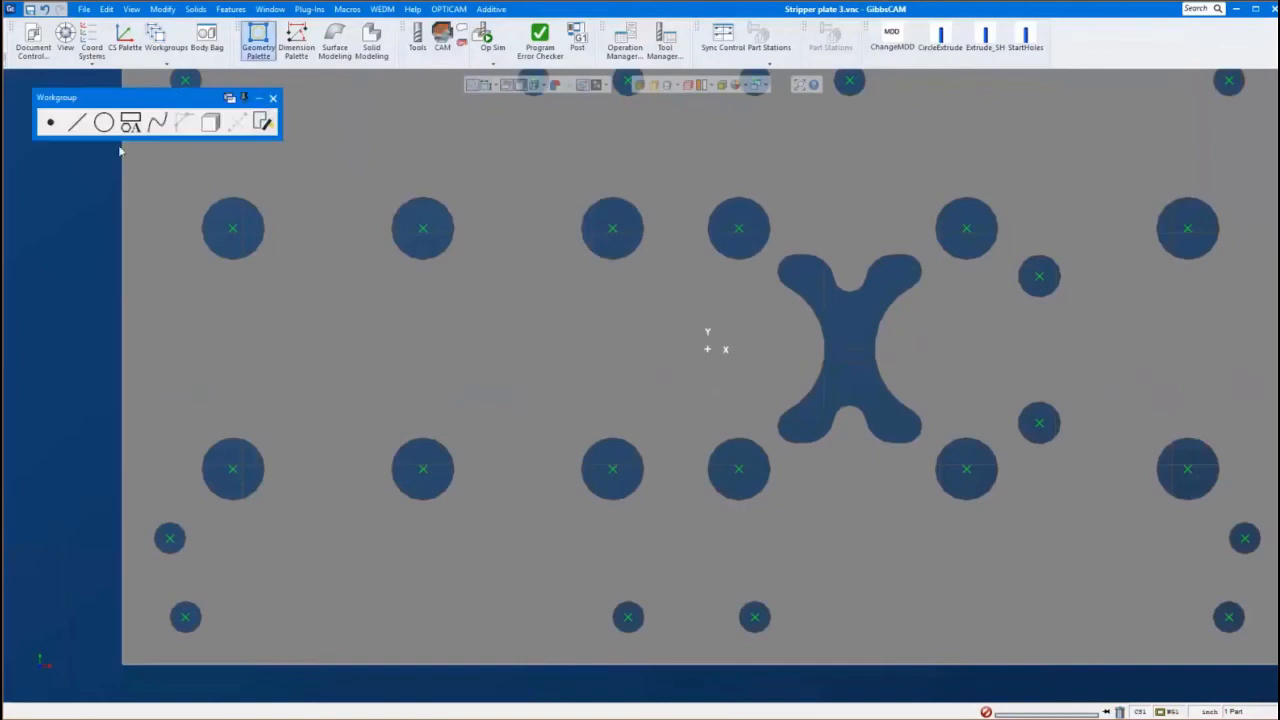
click(103, 123)
click(158, 123)
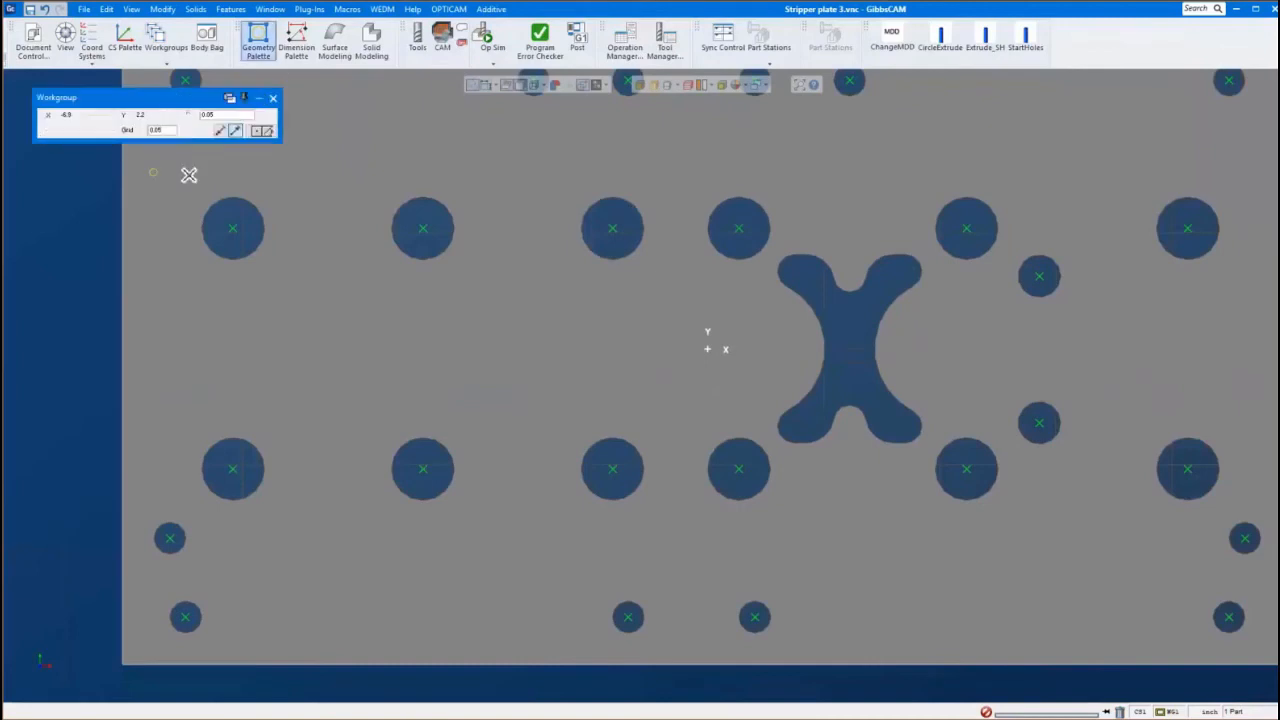
click(849, 333)
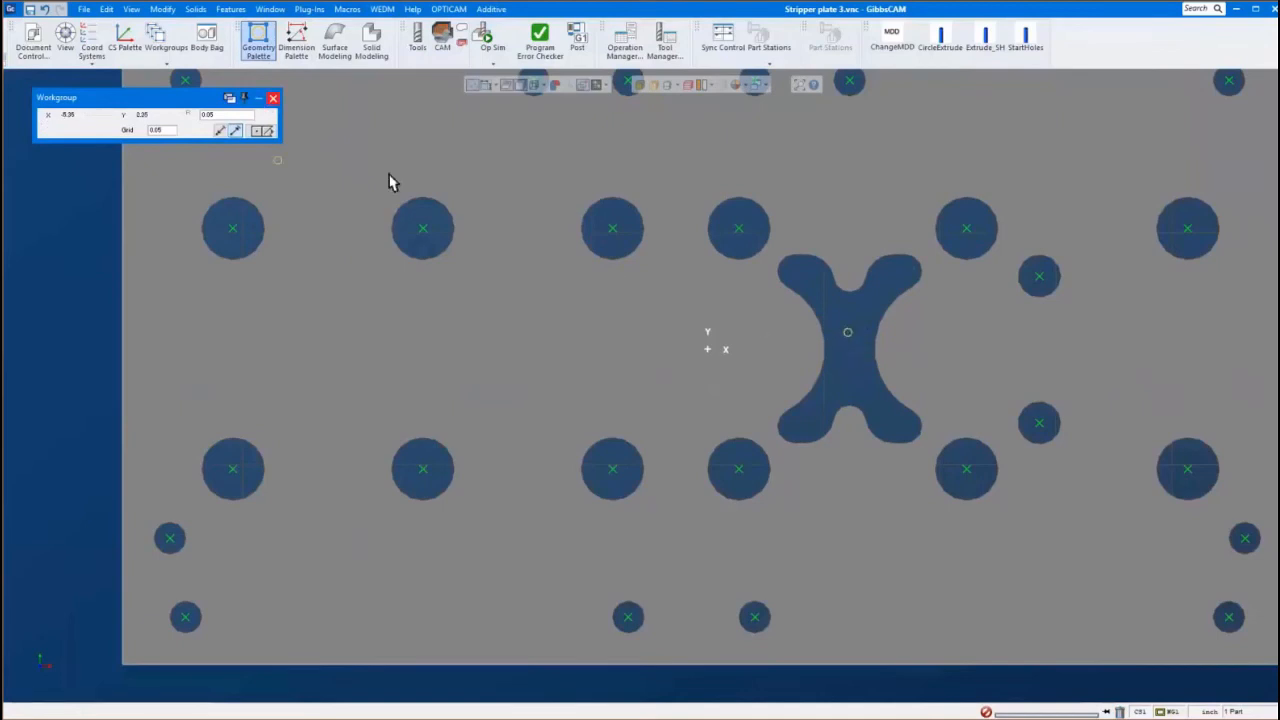
Change the machine of Stripper plate 3.vnc to Vertical Wire EDM in the document settings and close them
middle_drag(390, 182, 862, 365)
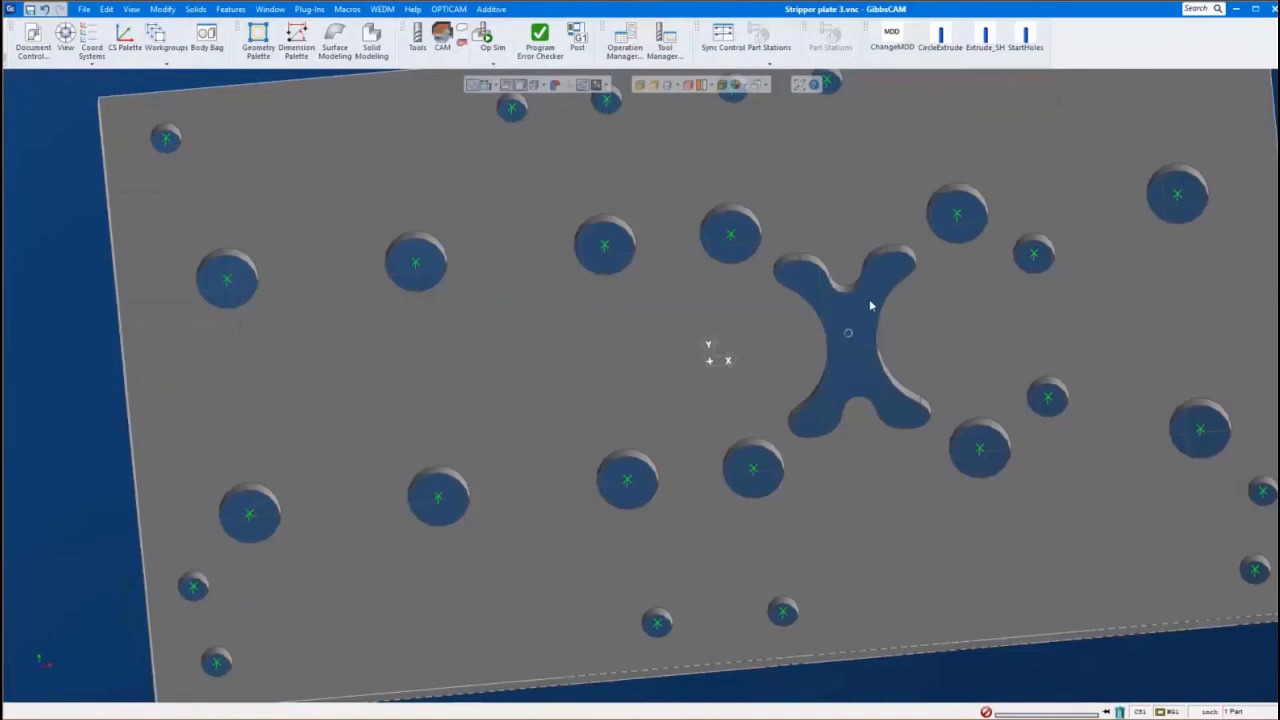
middle_drag(880, 499, 850, 200)
scroll(770, 139, down, 4)
middle_drag(770, 139, 980, 393)
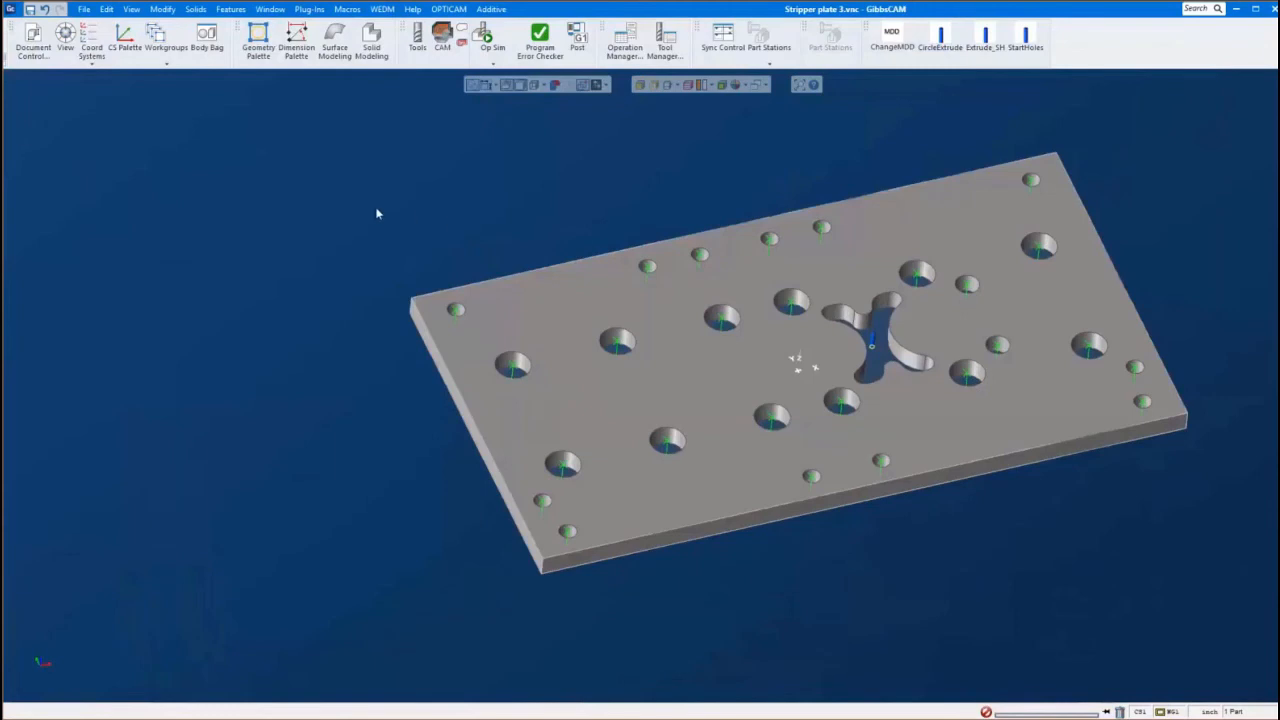
click(36, 45)
click(265, 146)
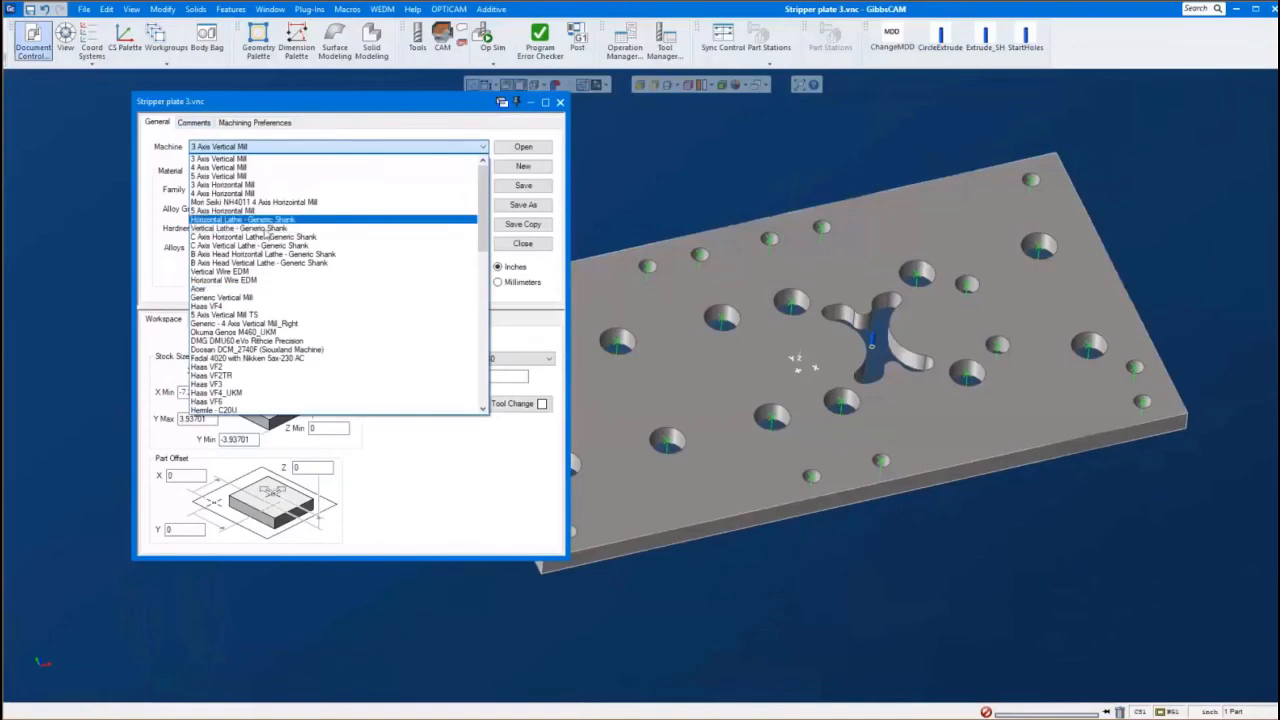
click(279, 272)
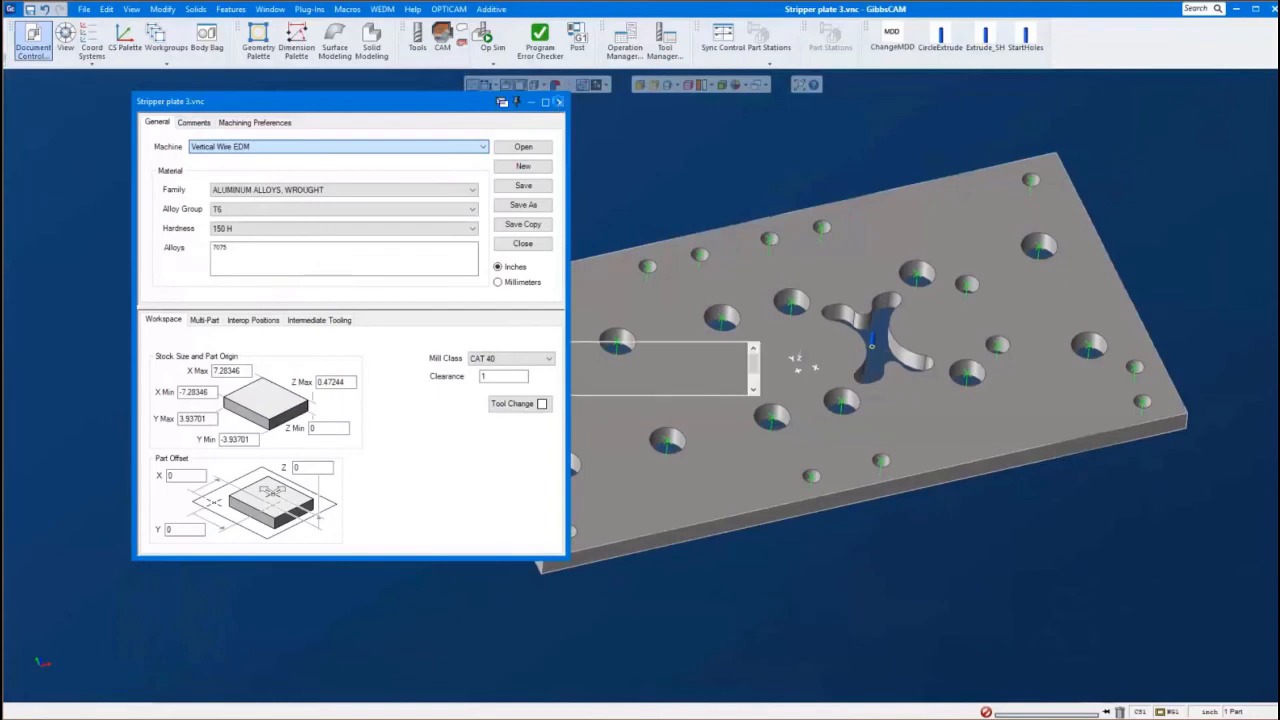
click(560, 102)
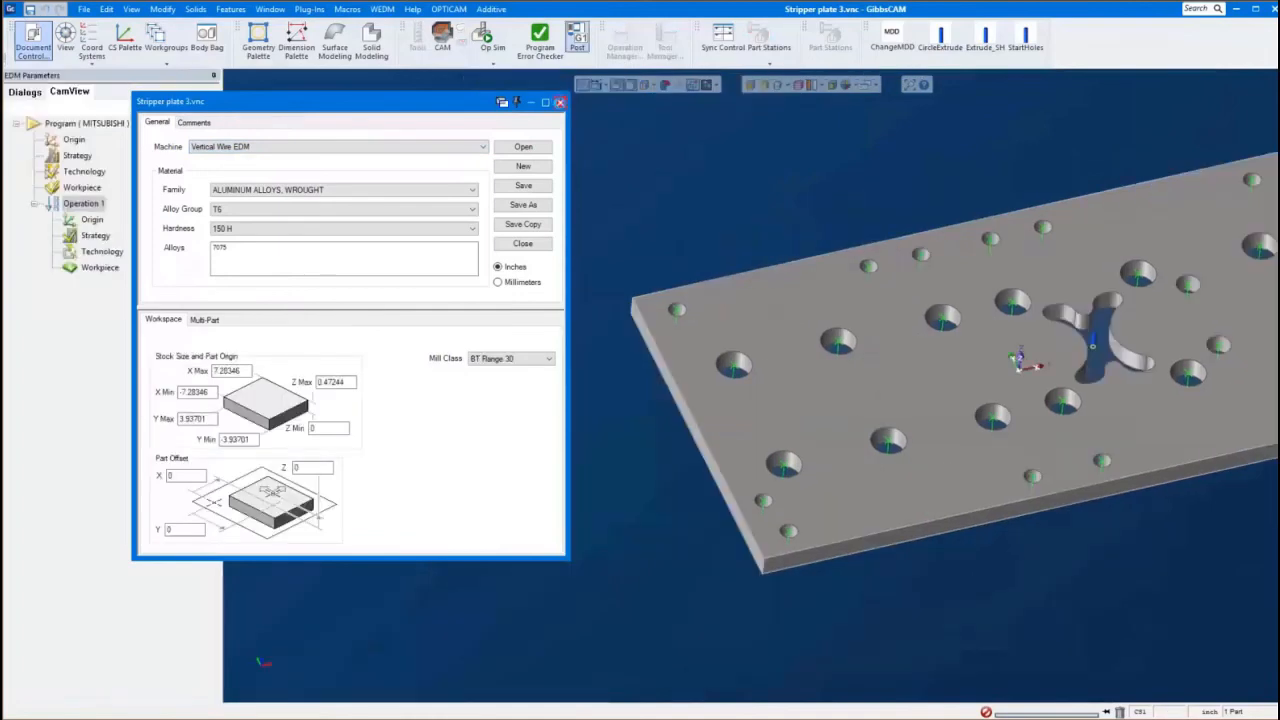
click(559, 101)
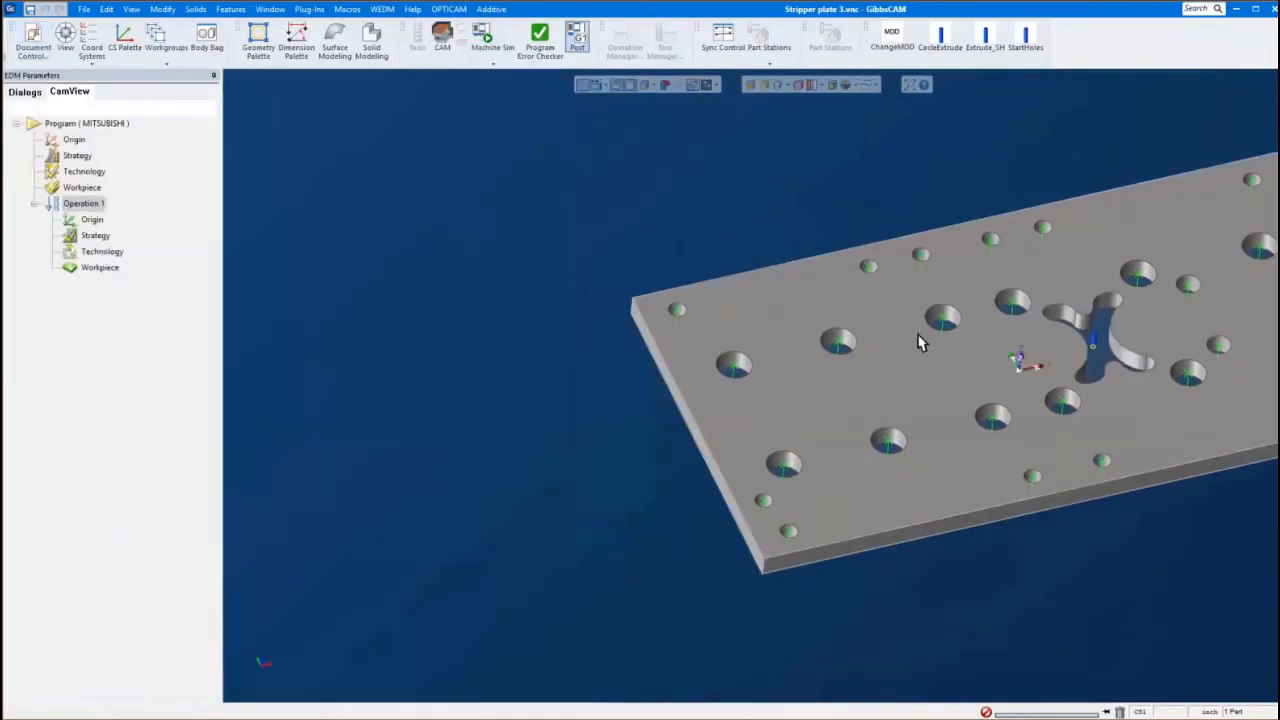
Create an extruded wire EDM feature from the X-shaped opening's walls in Operation 1, using manual feature recognition with automatic connection
middle_drag(624, 303, 664, 375)
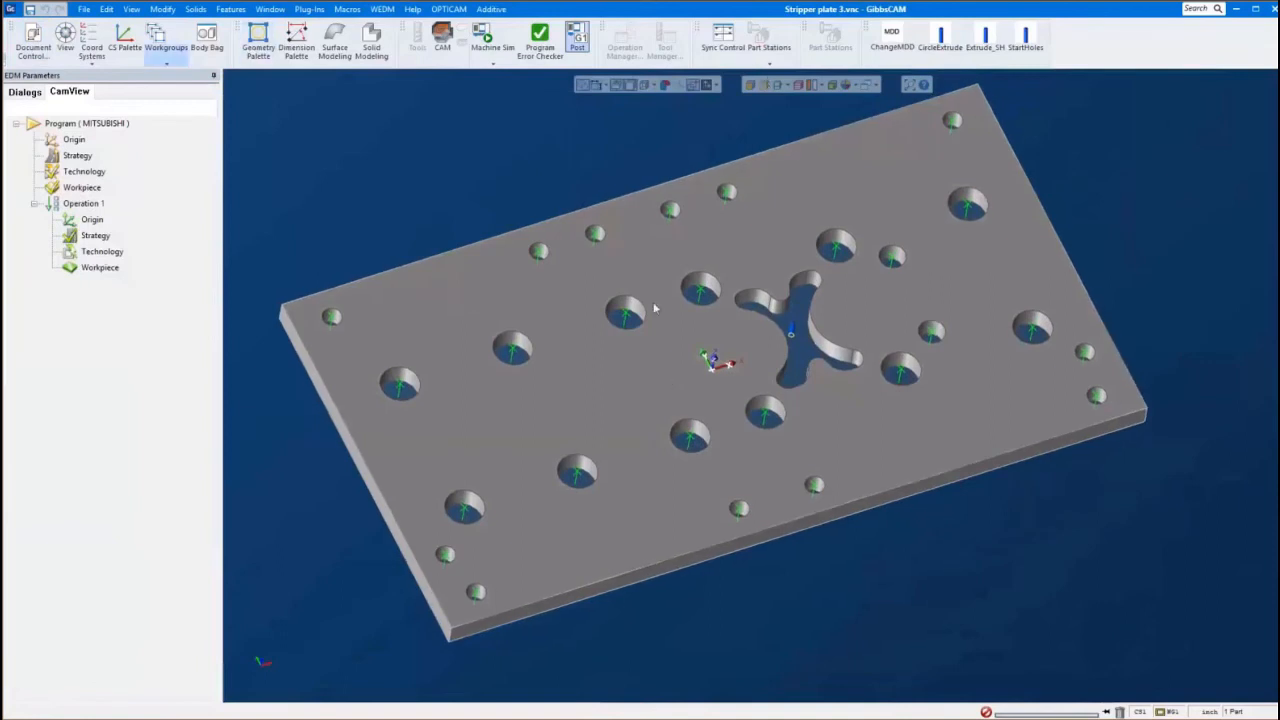
right_click(83, 206)
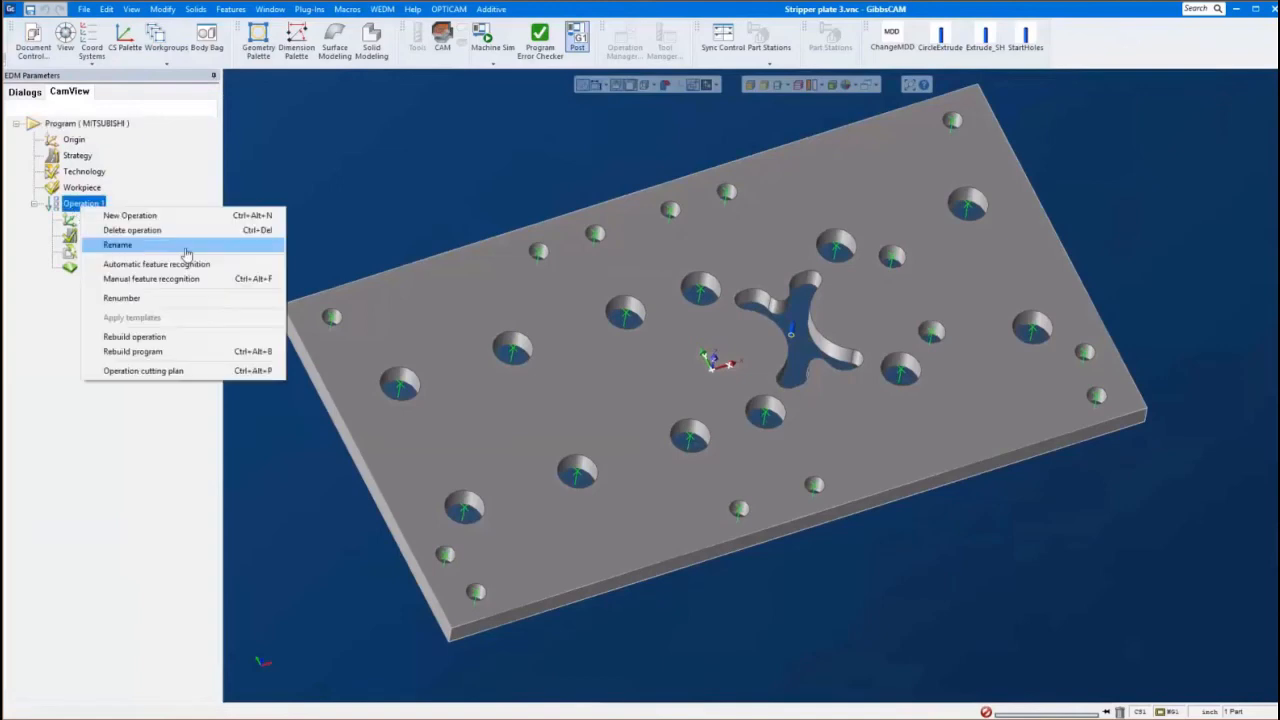
click(174, 286)
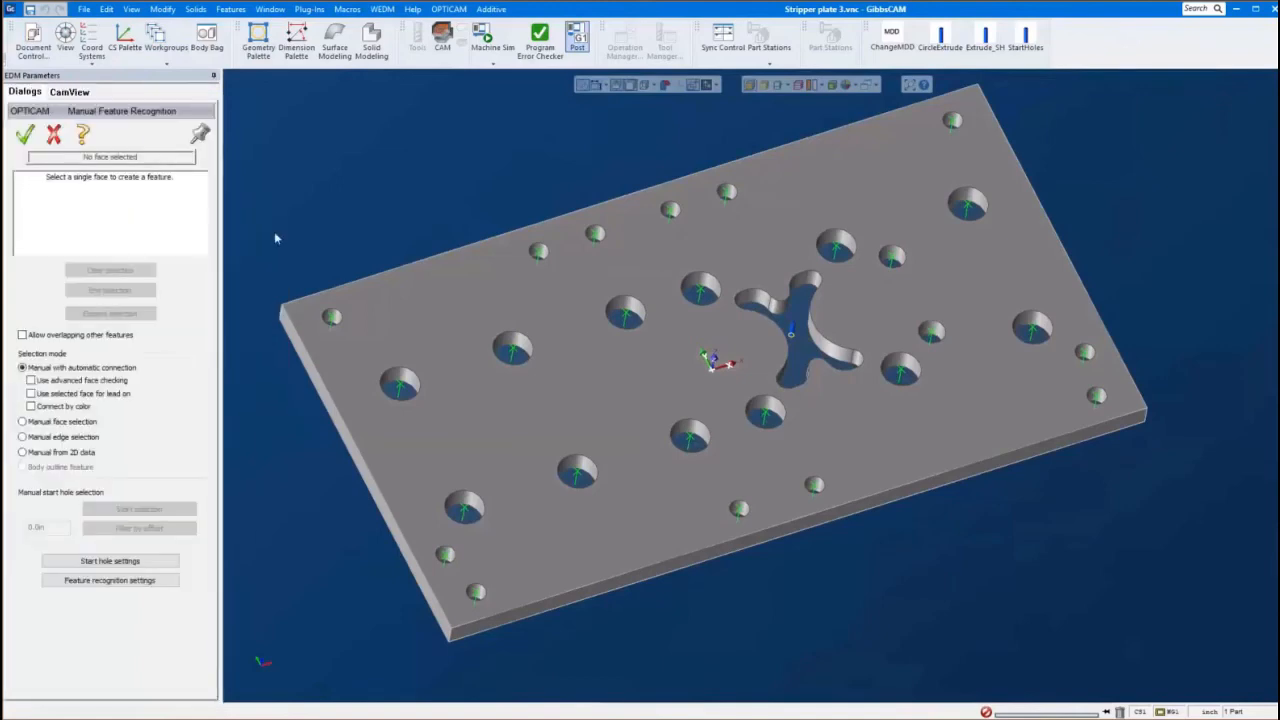
scroll(789, 323, up, 2)
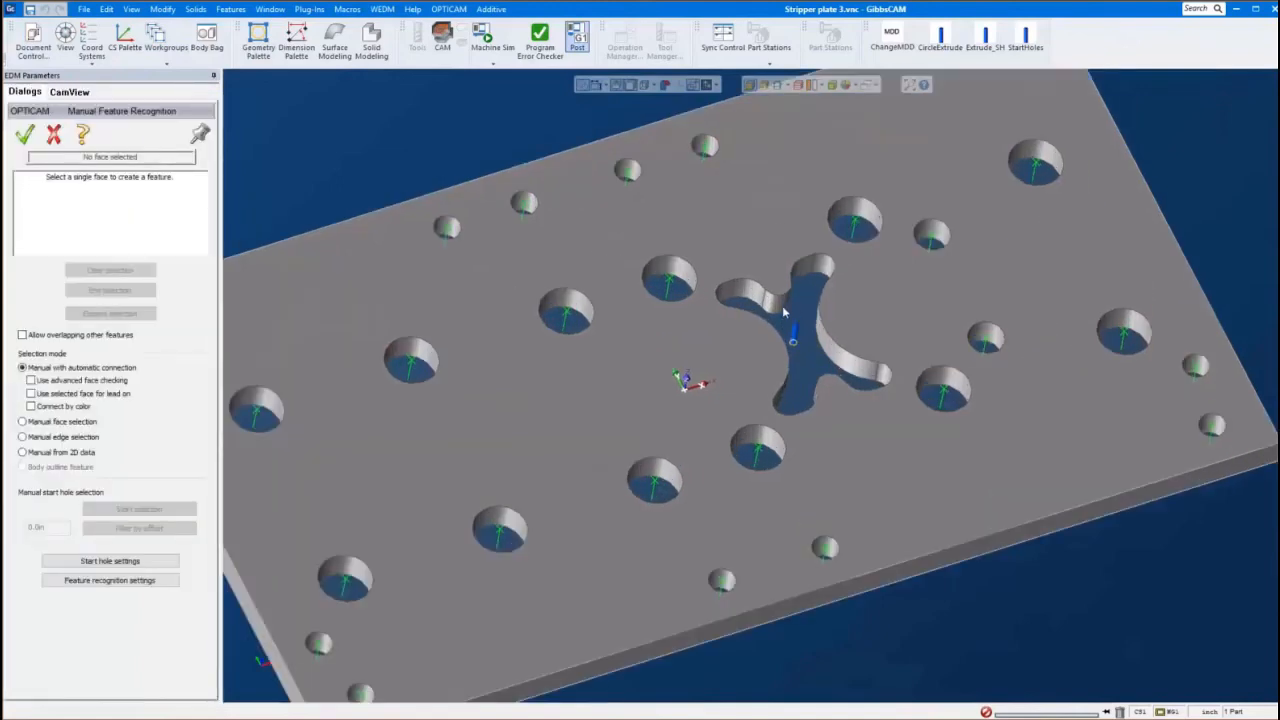
click(818, 335)
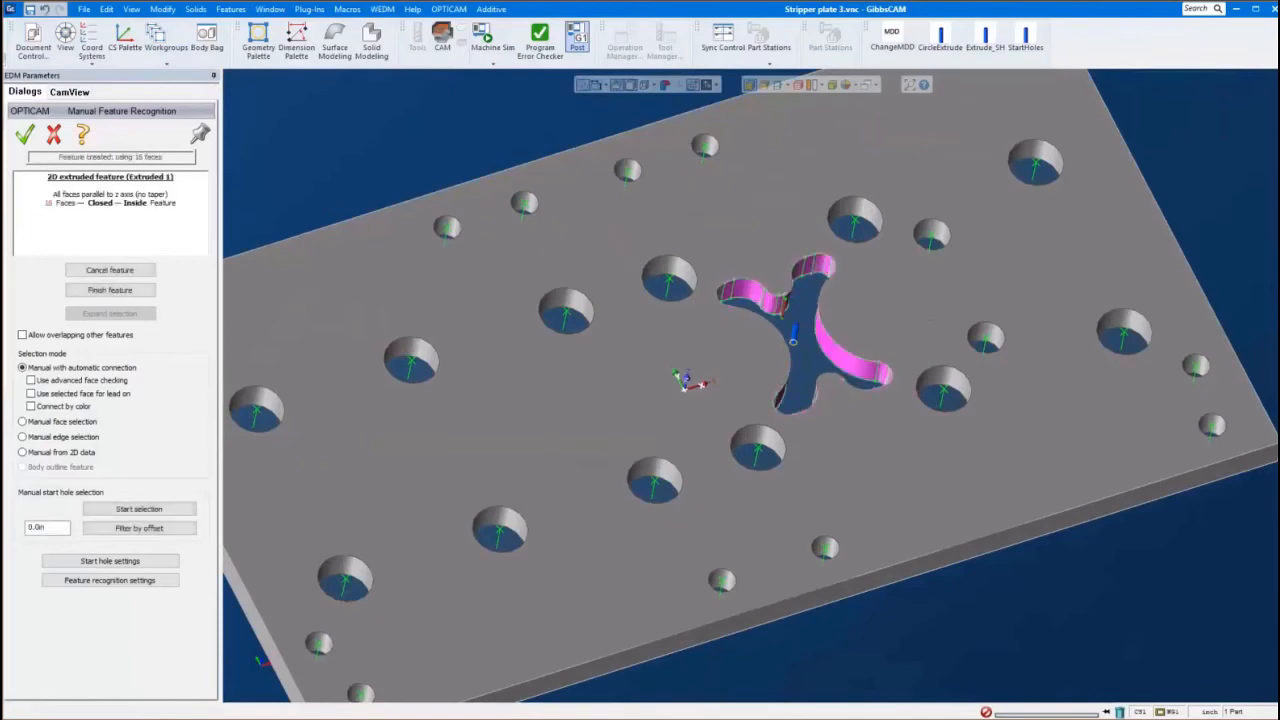
click(25, 136)
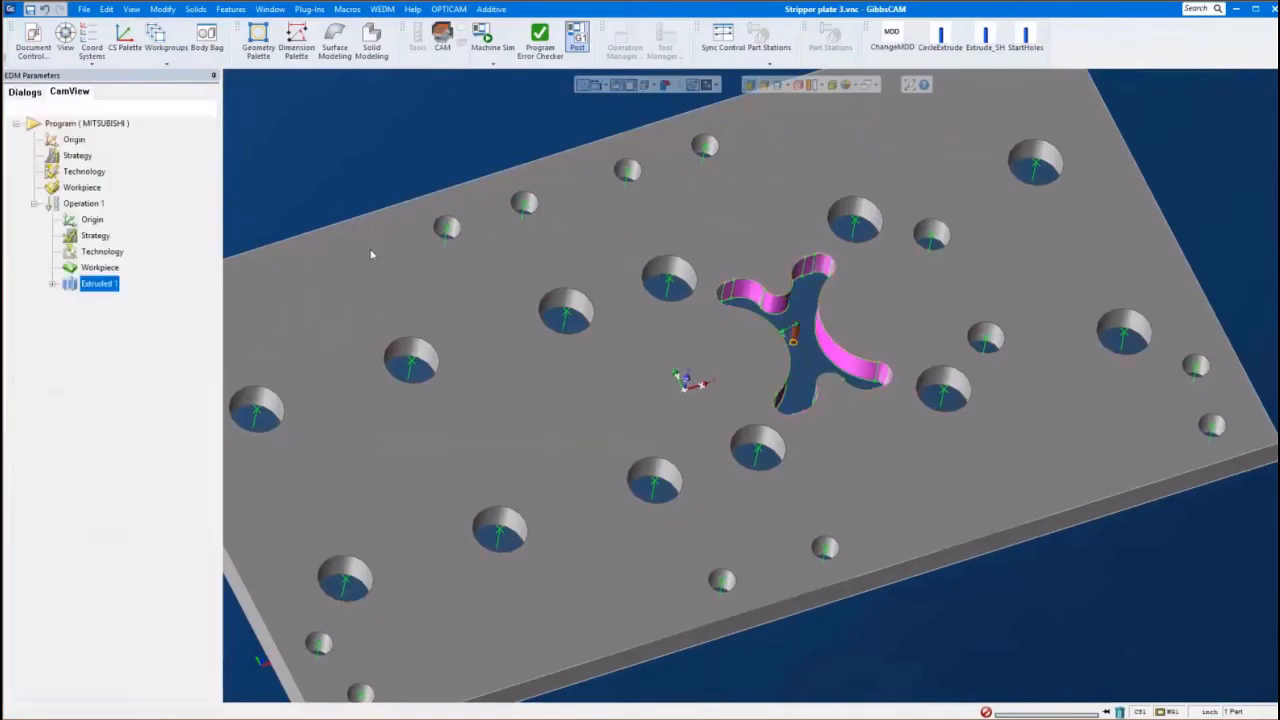
Examine the plate and the new extruded feature's strategy and Segment 1 parameters in the operation tree, then collapse the feature
scroll(749, 297, down, 3)
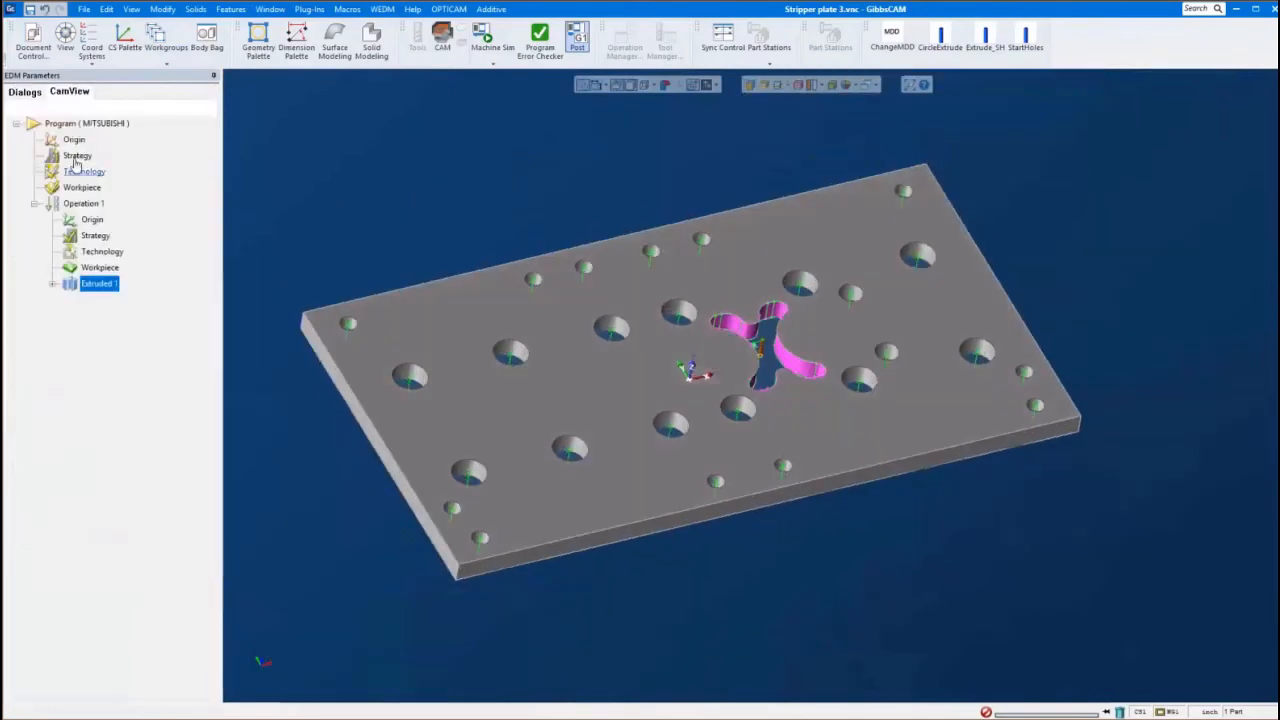
middle_drag(556, 212, 587, 316)
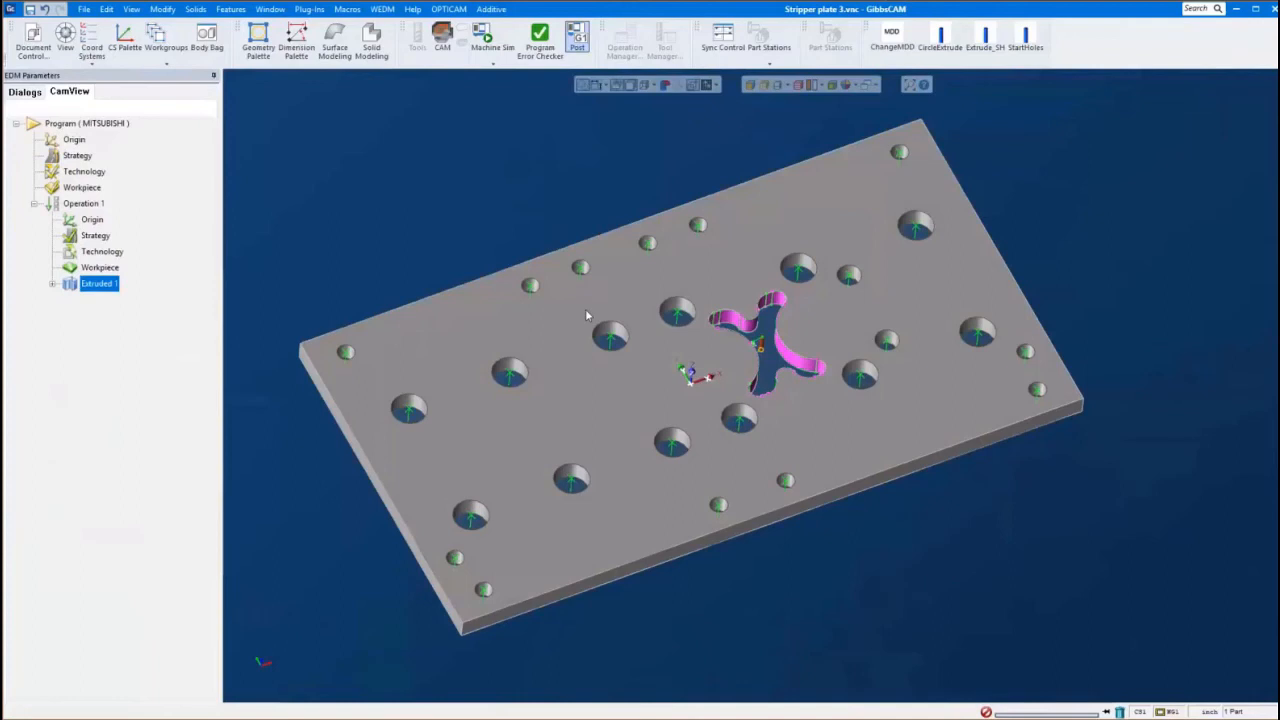
scroll(680, 250, up, 1)
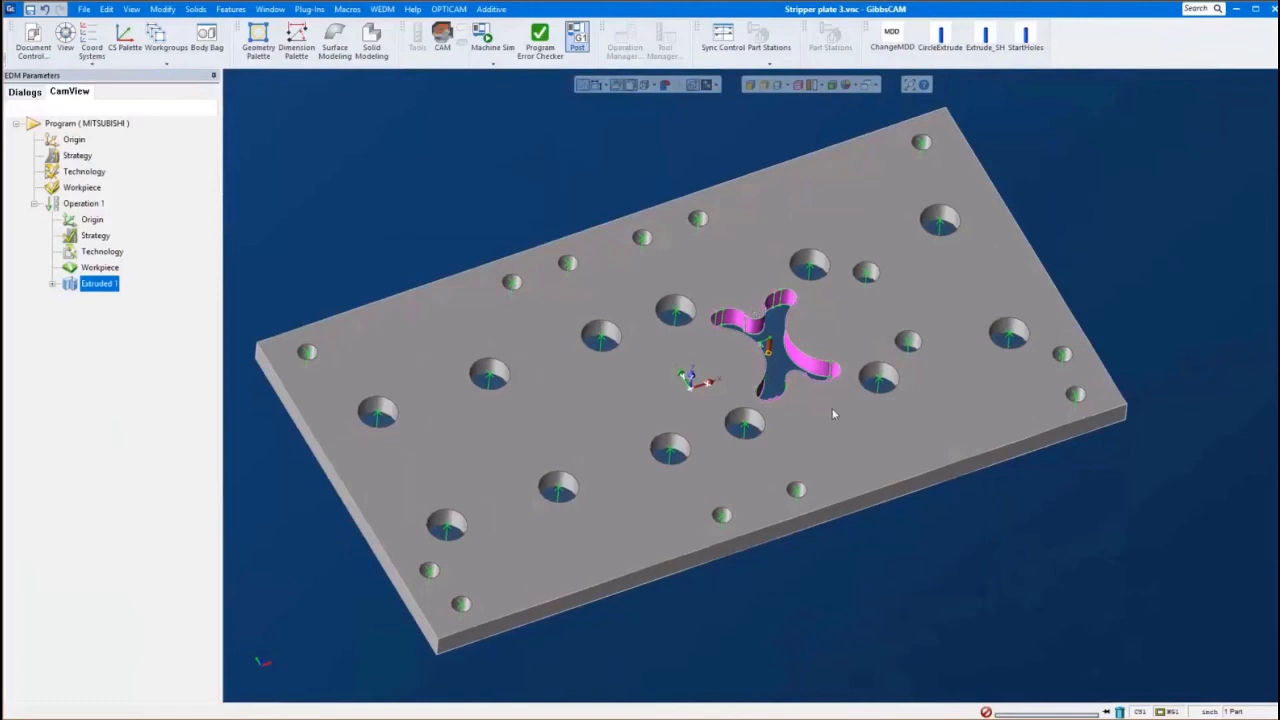
scroll(740, 285, down, 1)
middle_drag(737, 320, 753, 324)
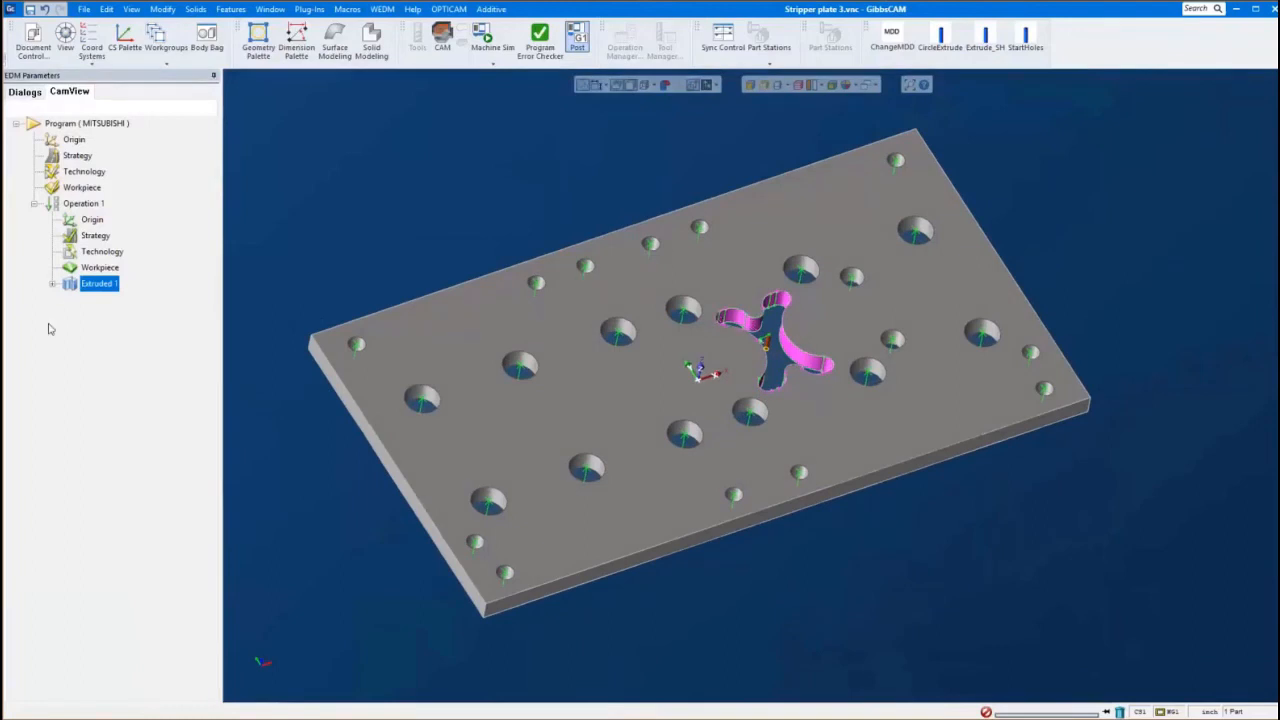
click(53, 285)
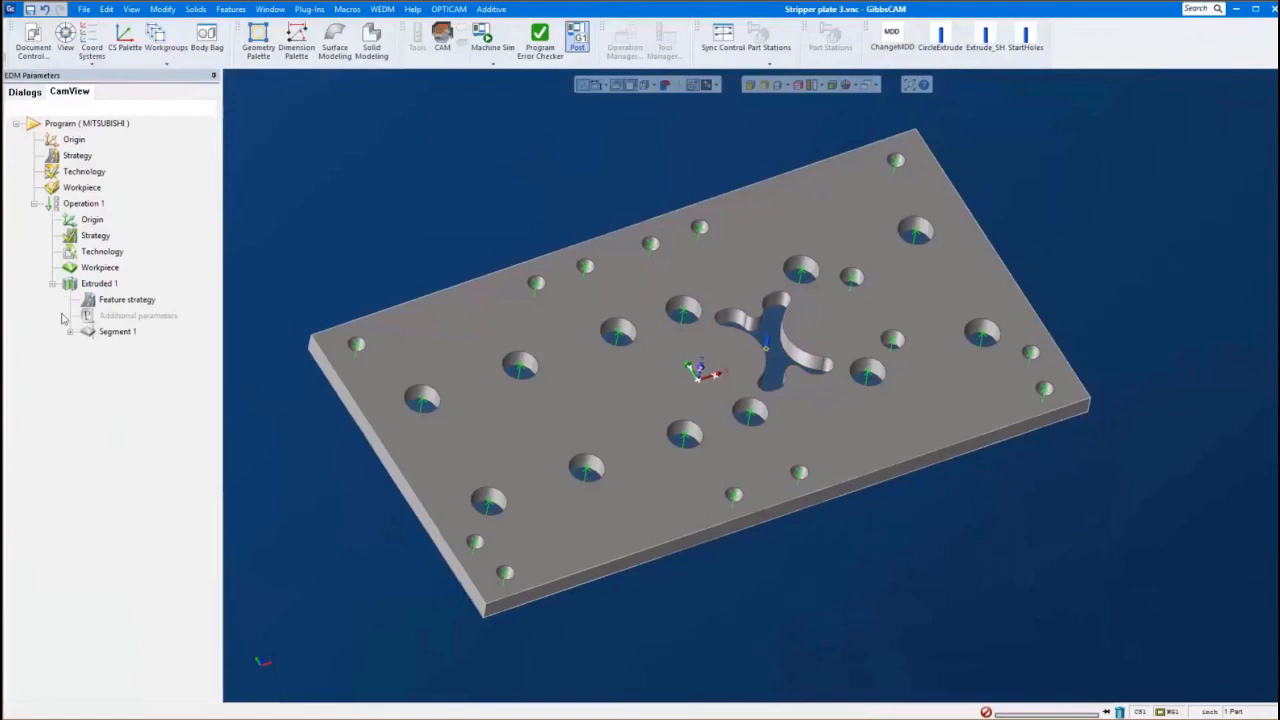
click(69, 334)
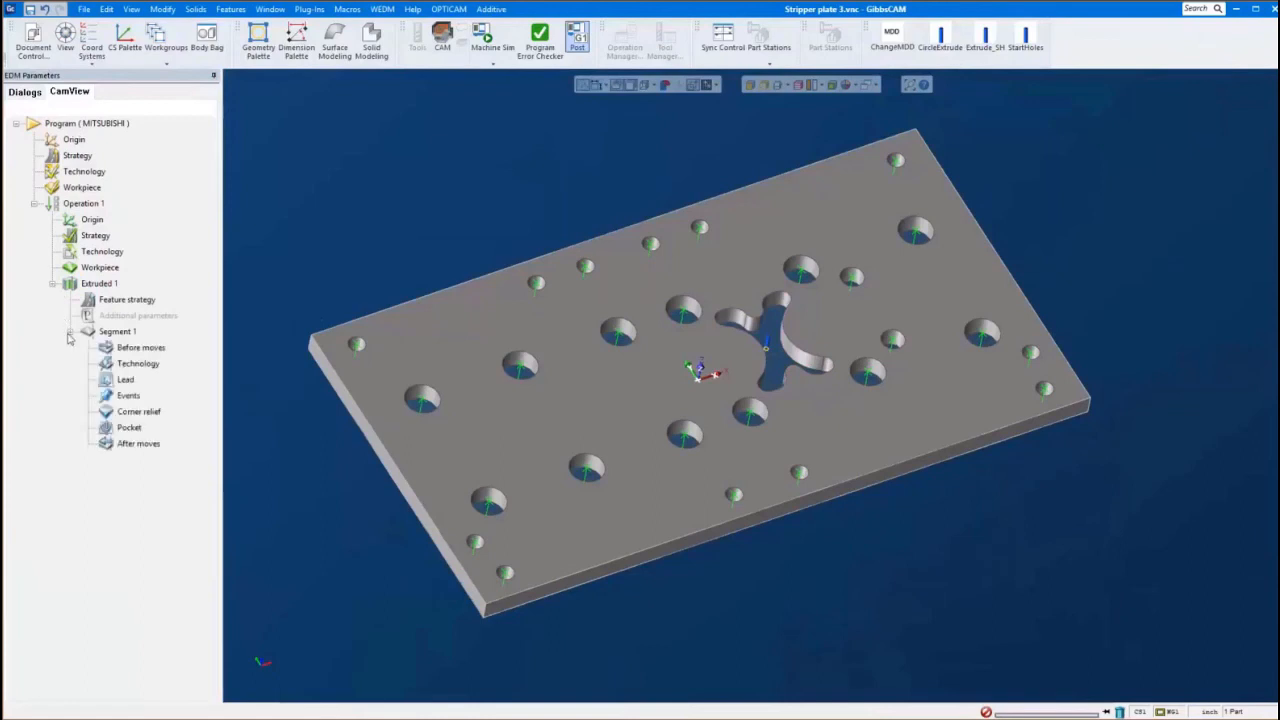
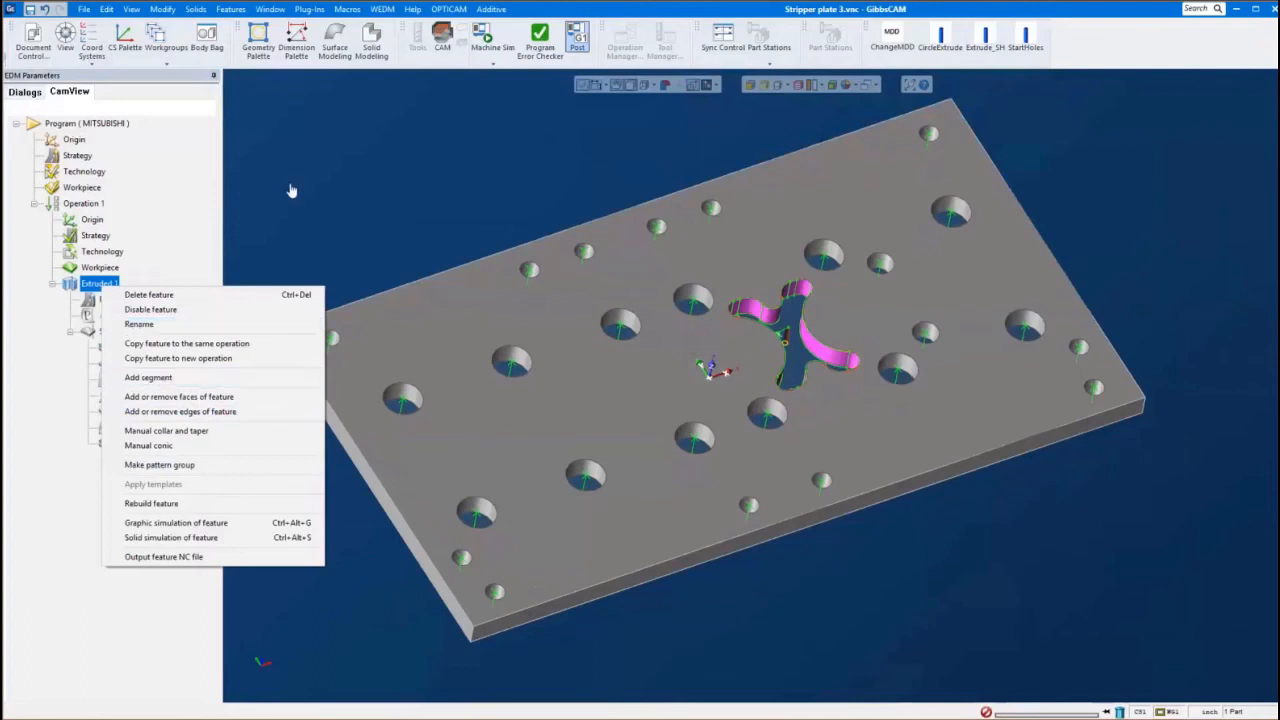
click(500, 215)
click(500, 215)
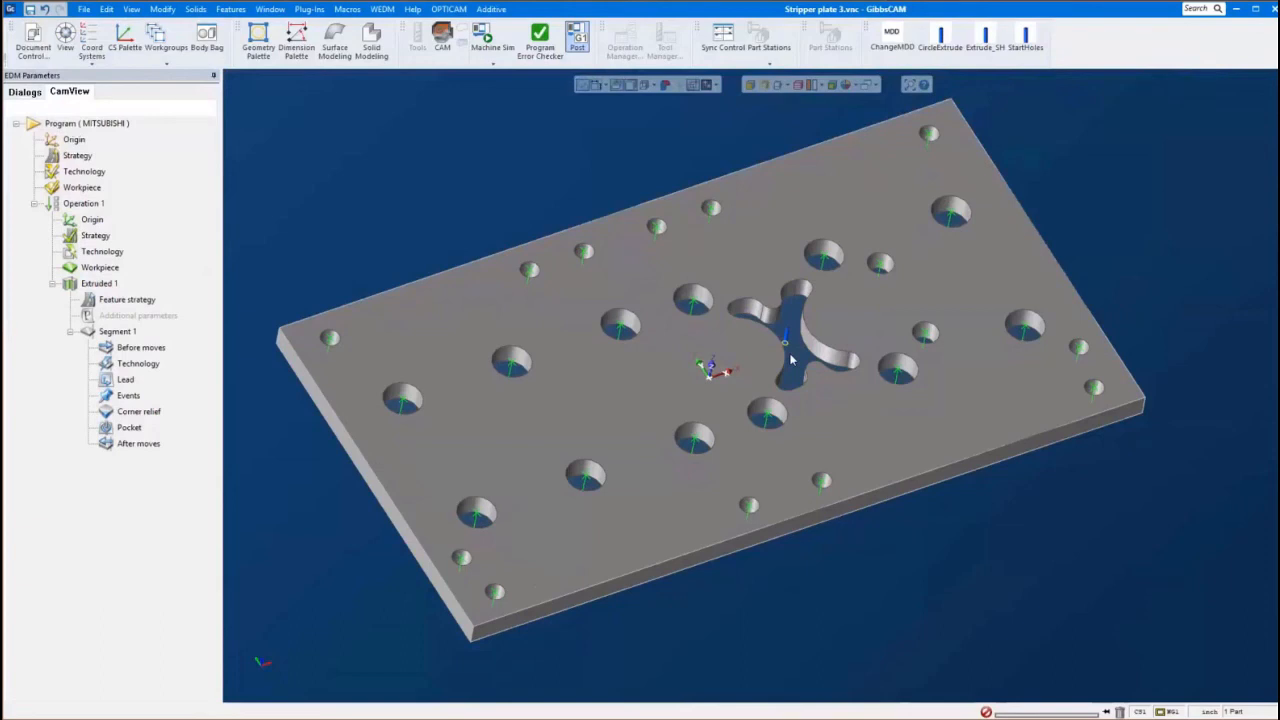
click(52, 284)
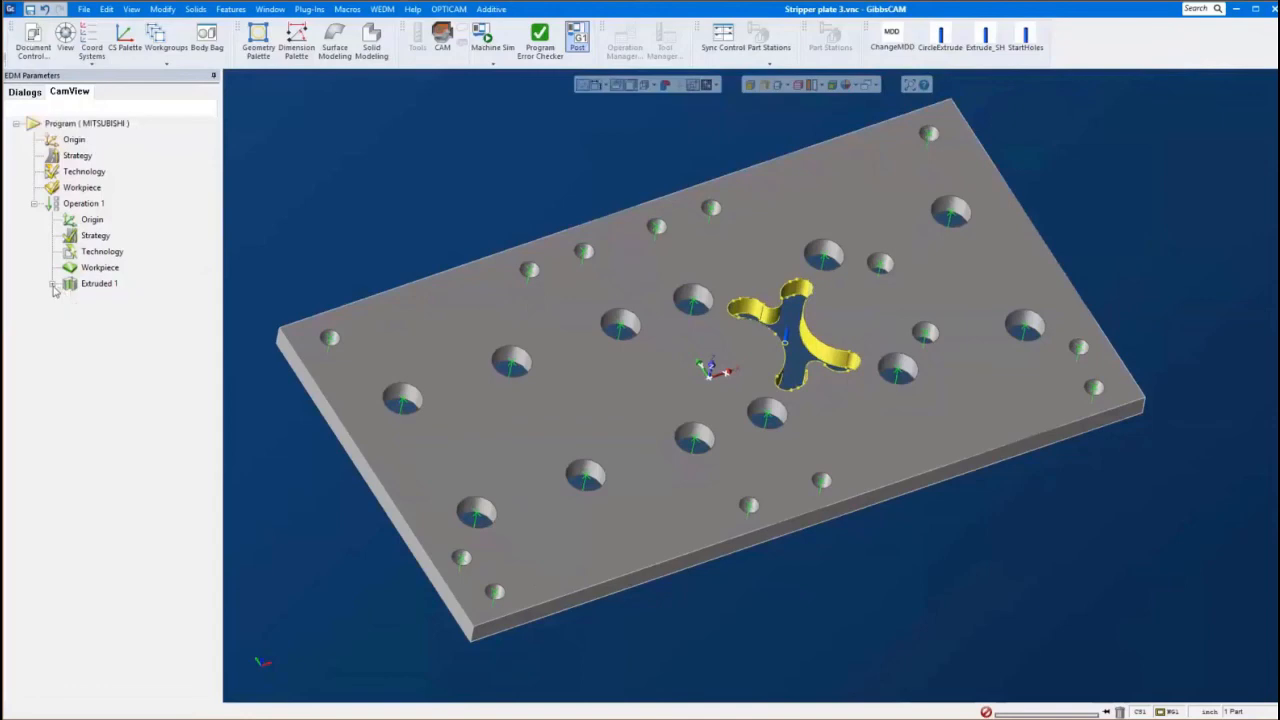
Output the extruded feature's NC file as test, overwriting the existing file and dismissing the error messages
right_click(96, 285)
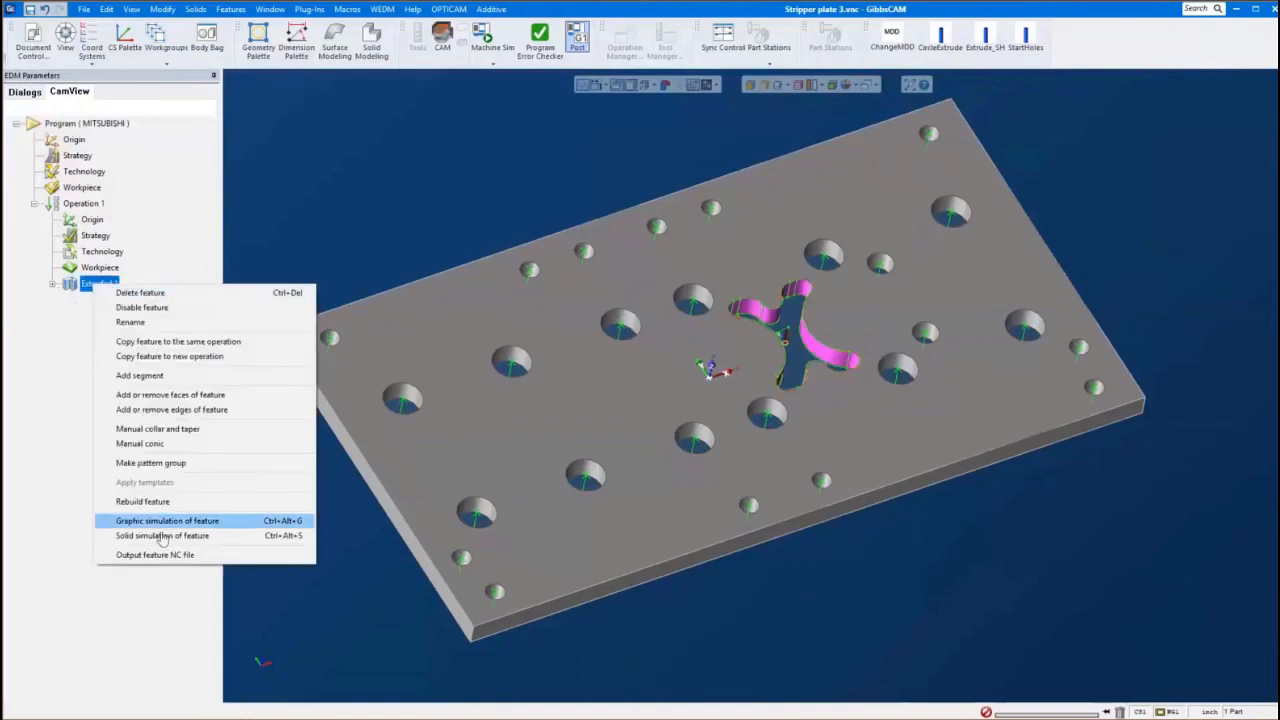
click(184, 553)
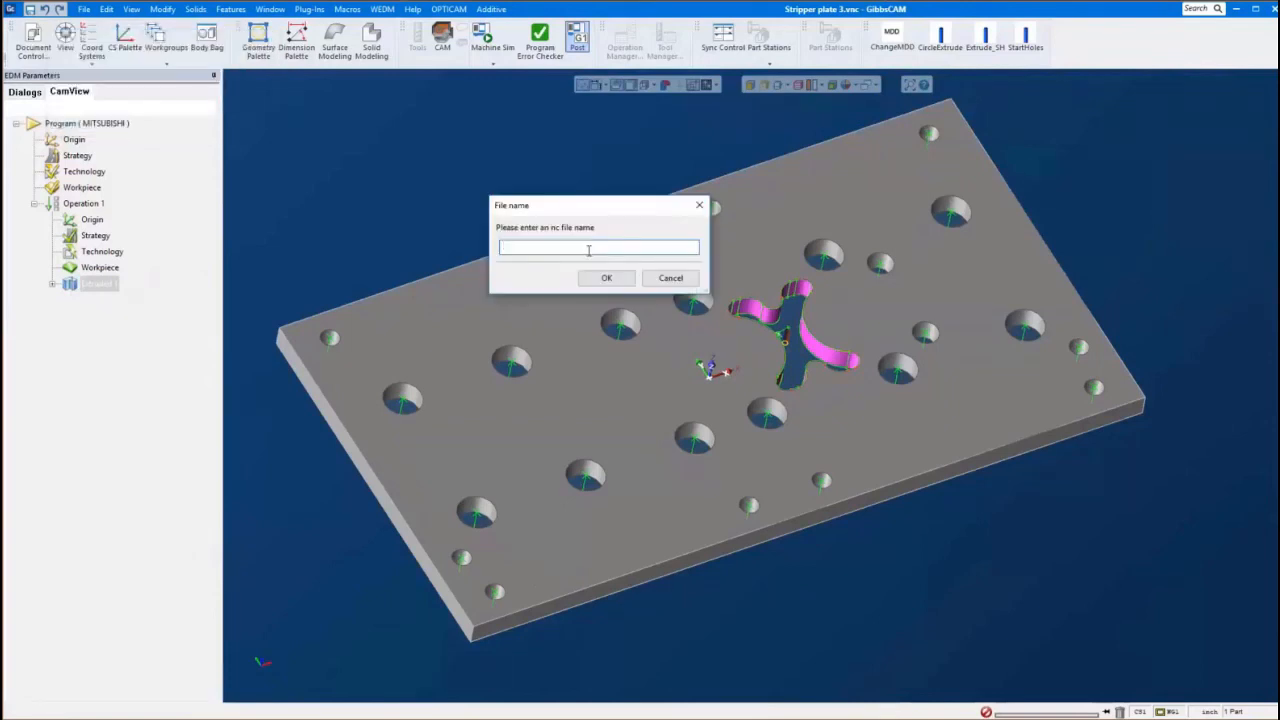
text(test)
key(Return)
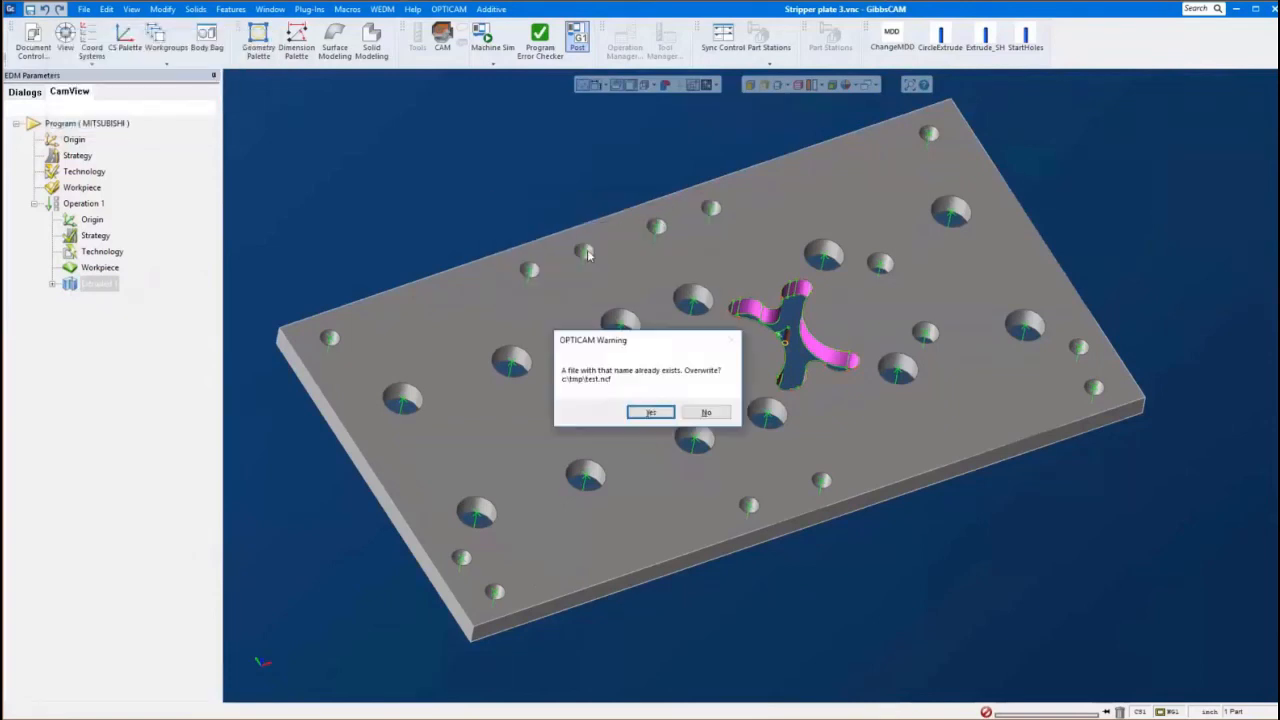
click(645, 410)
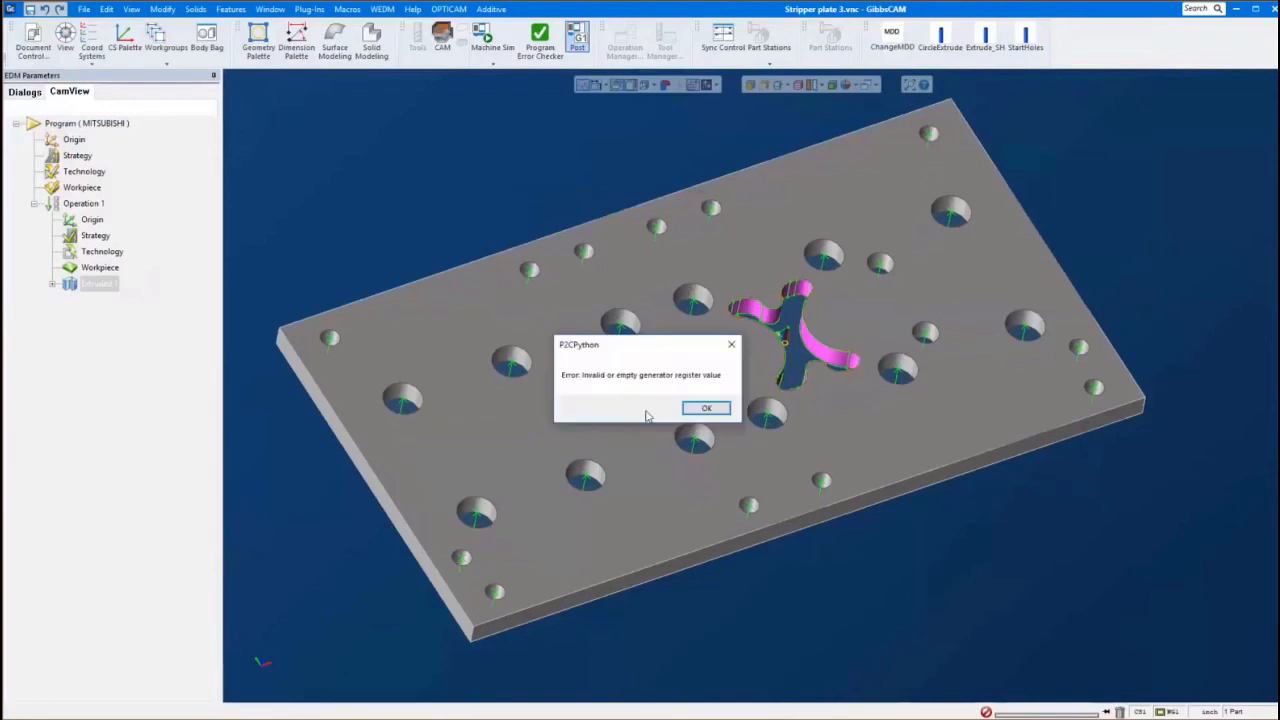
click(688, 408)
click(678, 408)
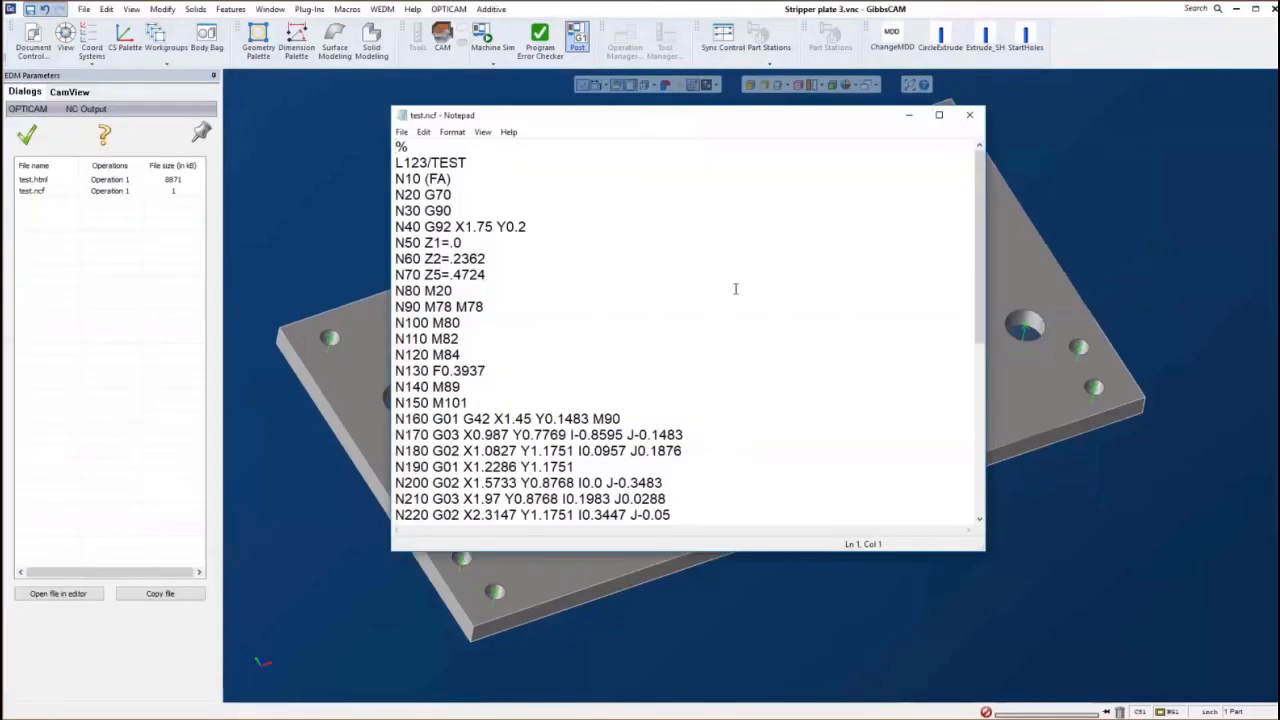
Review the wire EDM code in test.ncf, then close the file and the NC output list
scroll(700, 241, down, 6)
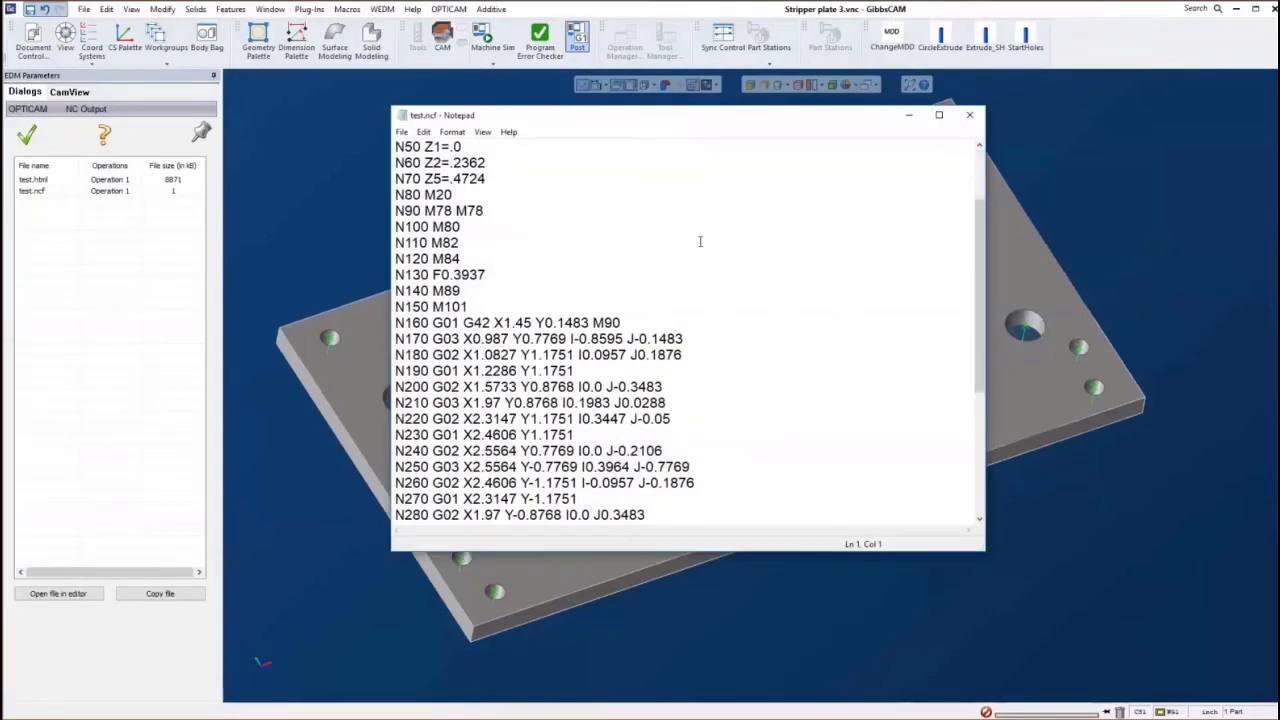
scroll(700, 241, up, 6)
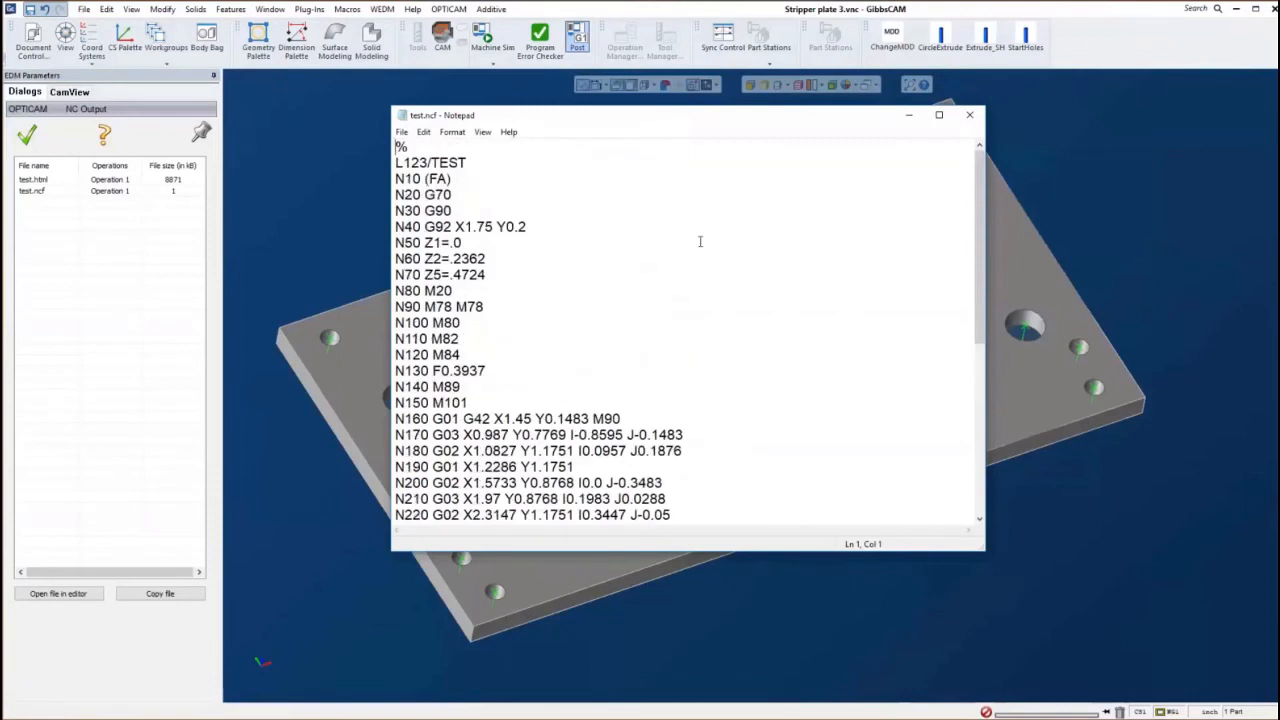
click(976, 118)
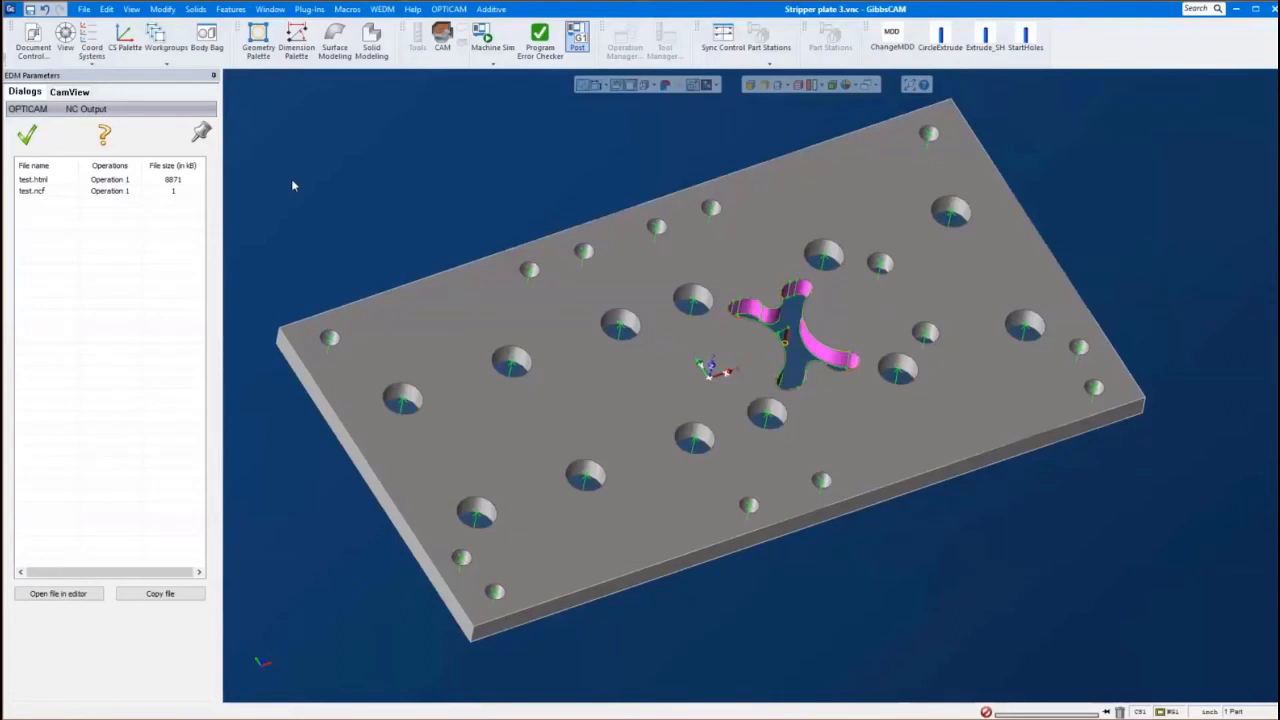
click(29, 140)
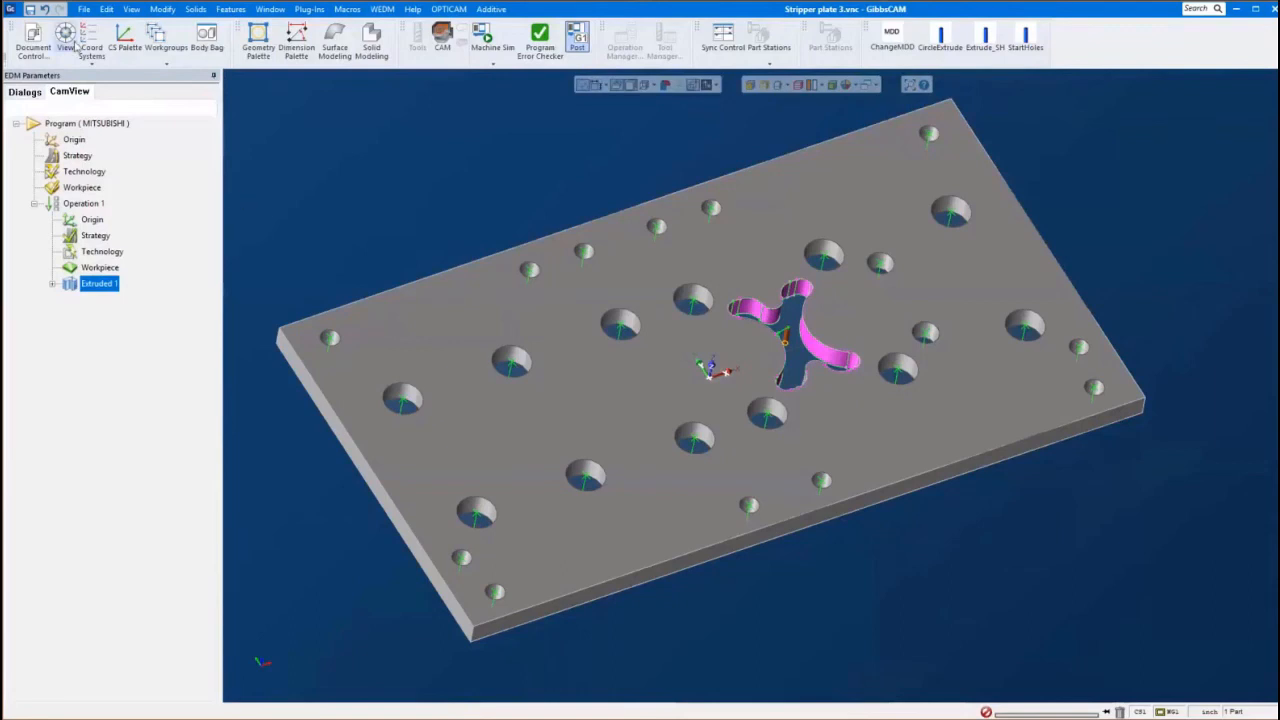
Change the document's machine back to 3 Axis Vertical Mill and close the document settings
double_click(94, 123)
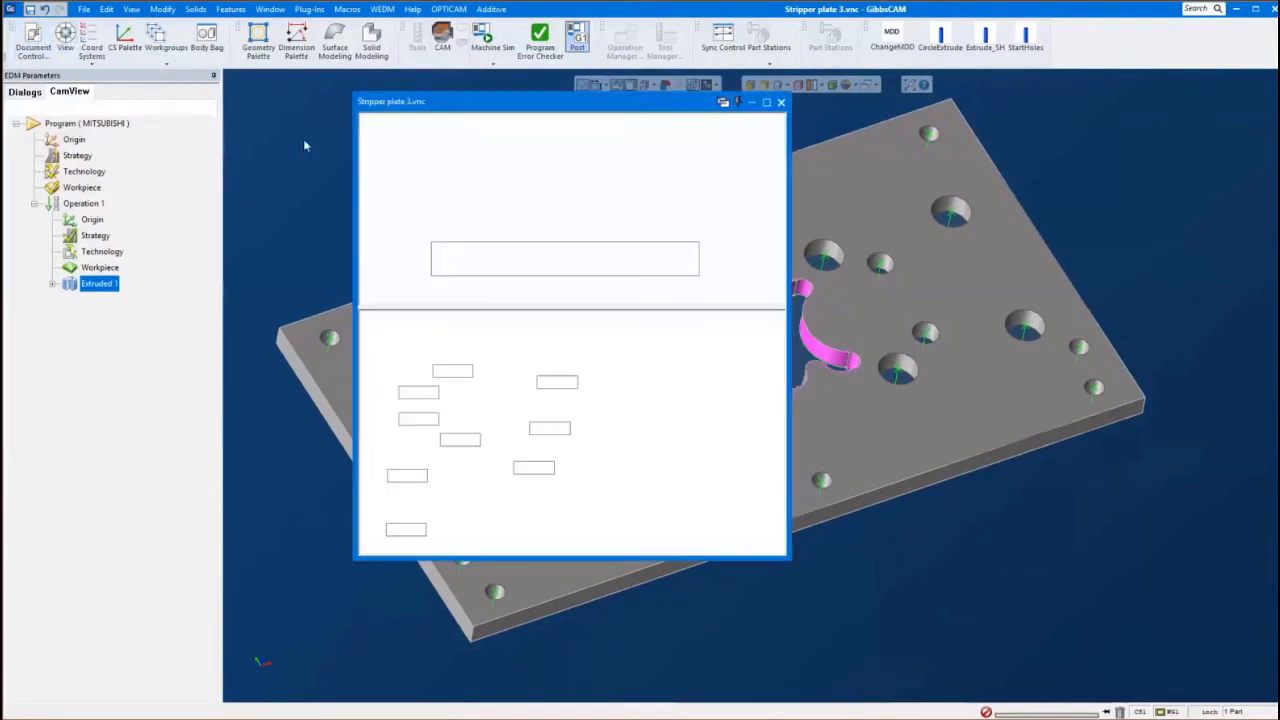
click(520, 146)
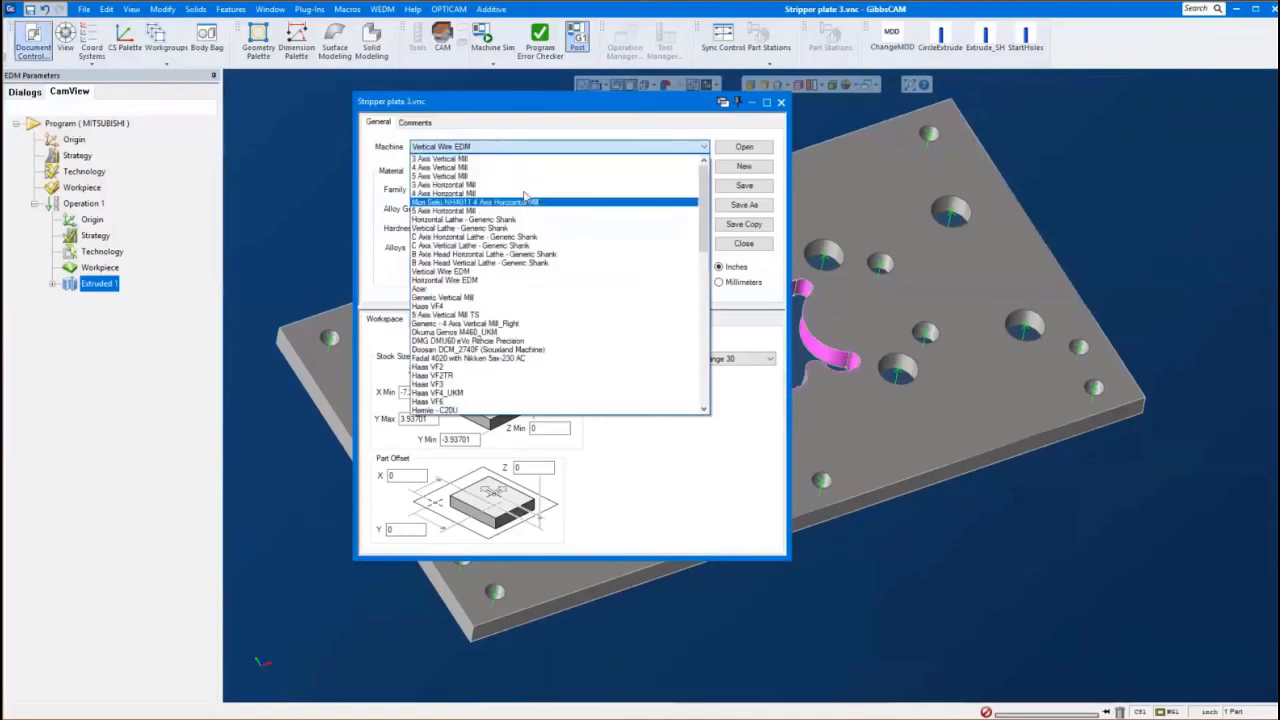
click(492, 159)
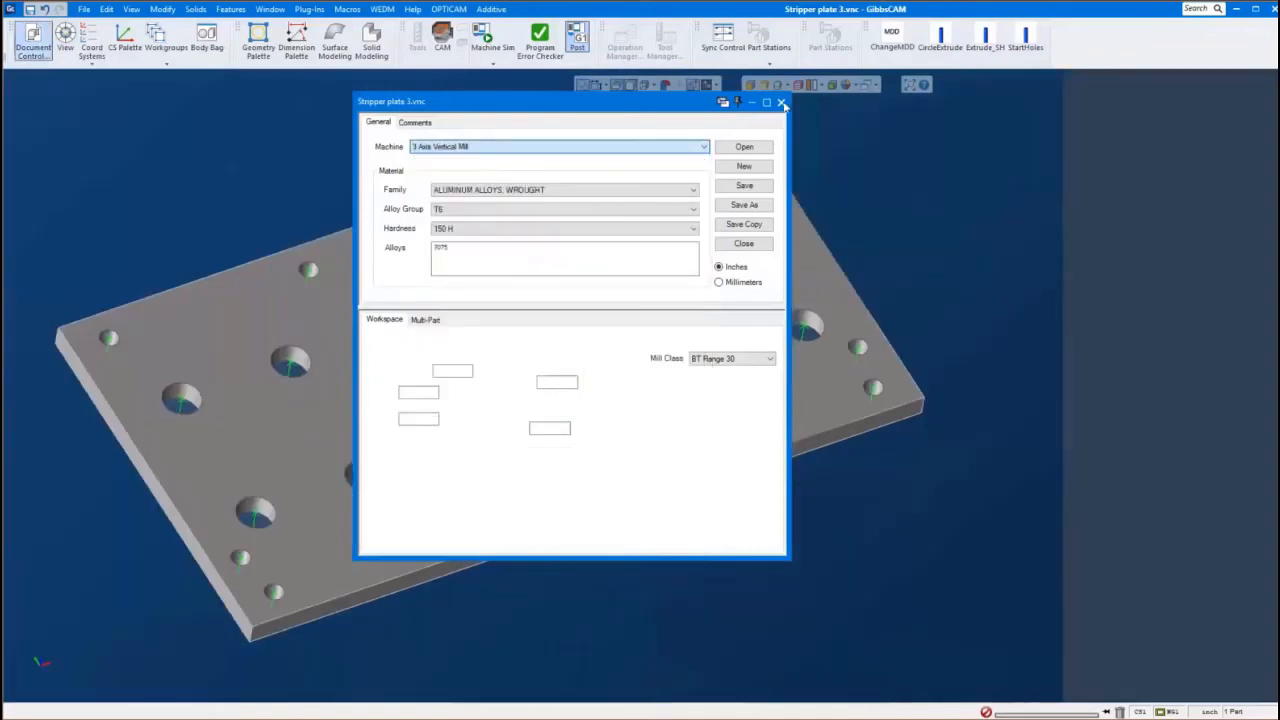
click(782, 103)
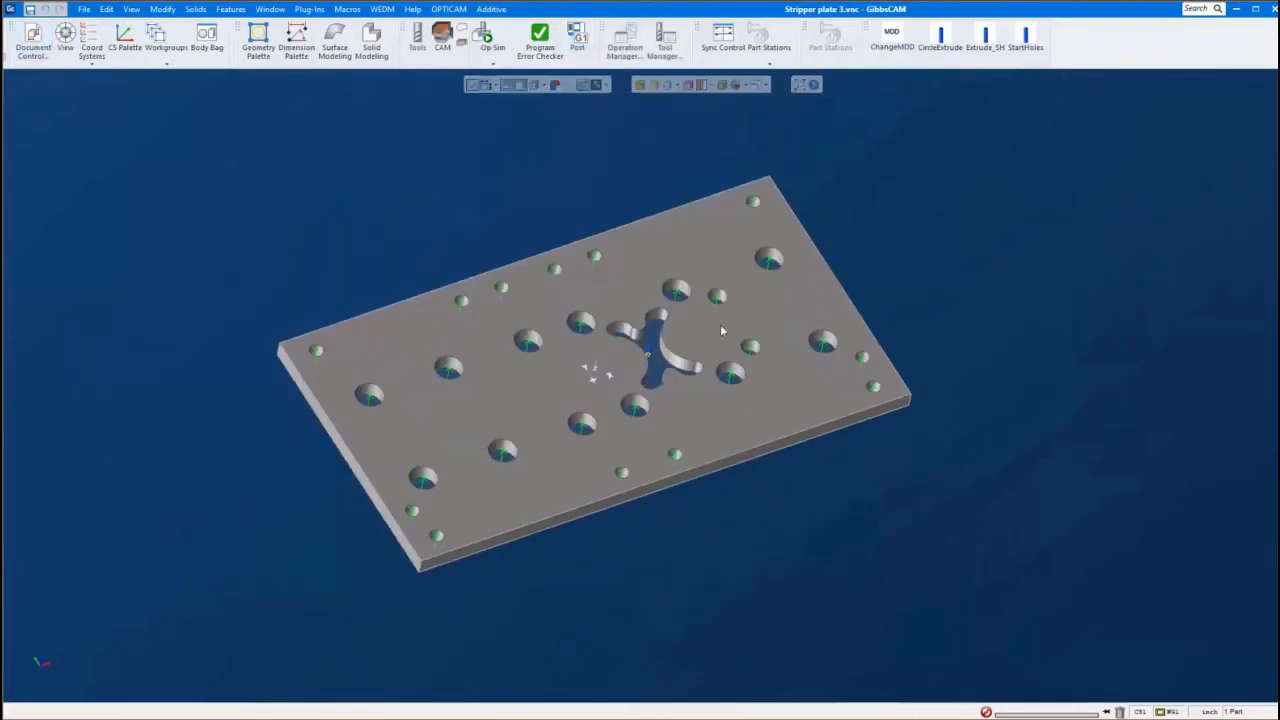
scroll(722, 324, up, 2)
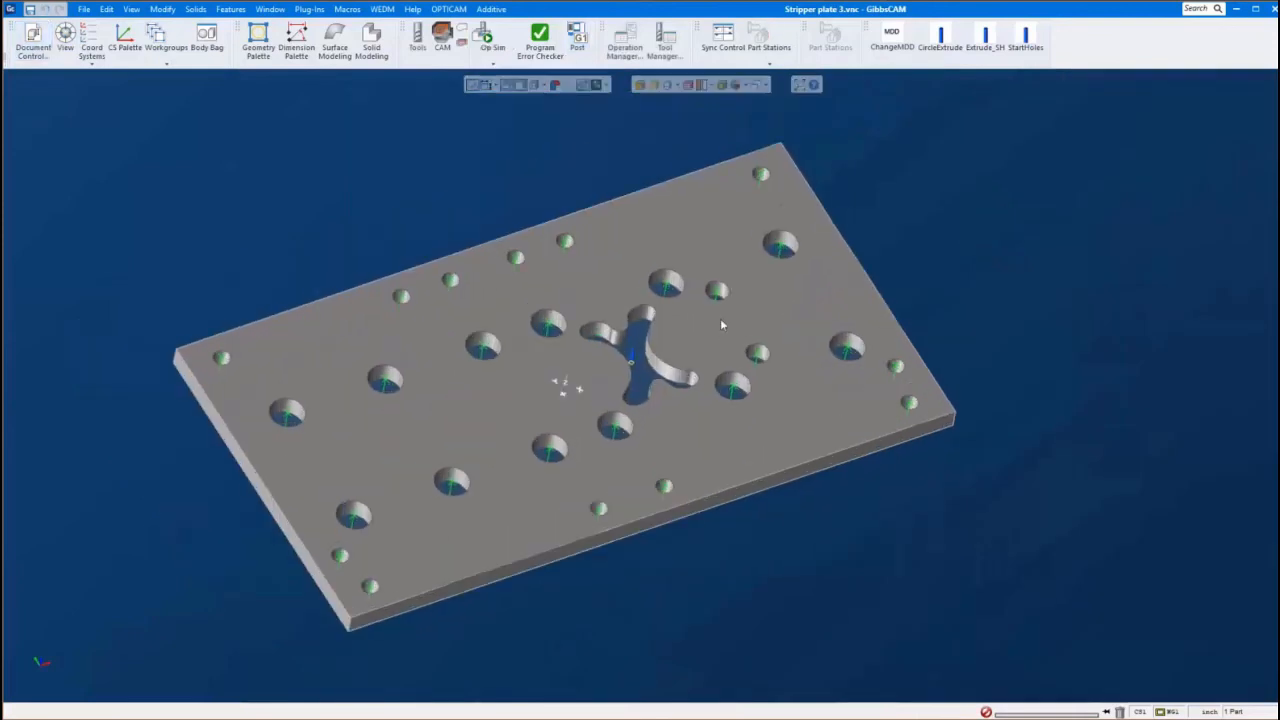